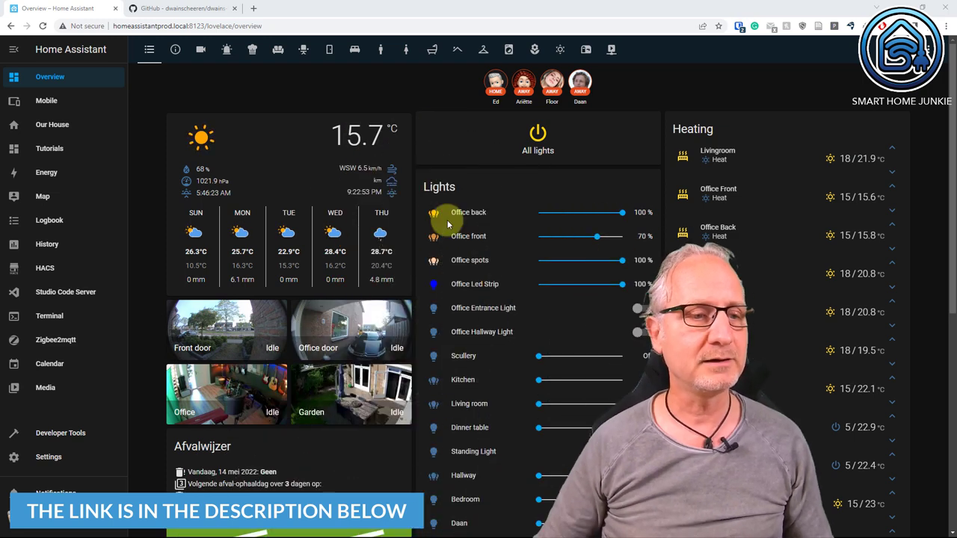
- Search the HACS integration repositories for "Dwains" and open the Dwains Dashboard repository
left_click(38, 269)
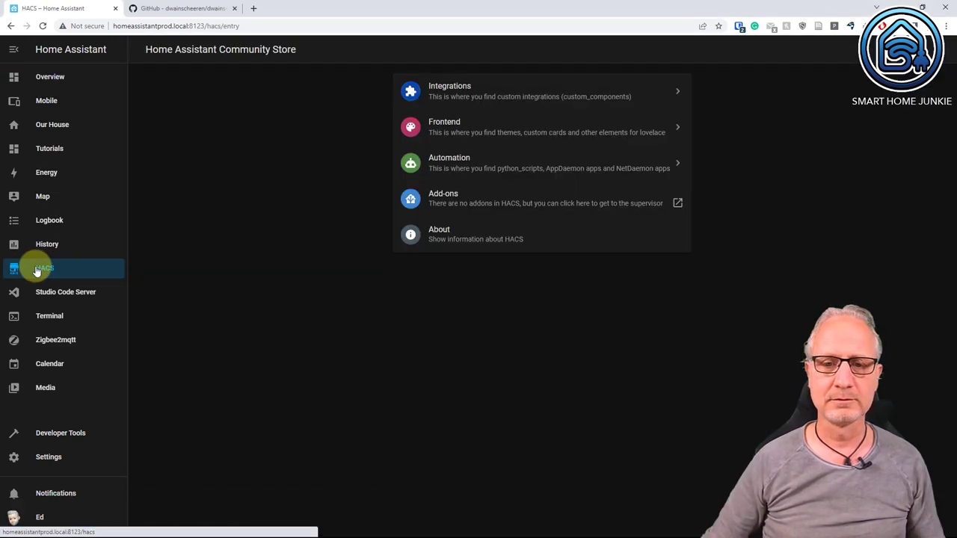
left_click(470, 91)
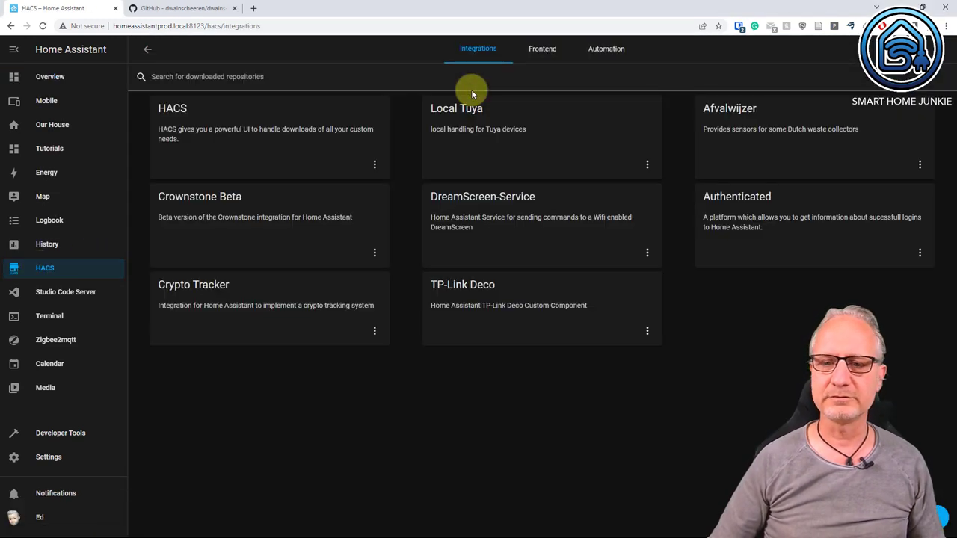
left_click(876, 523)
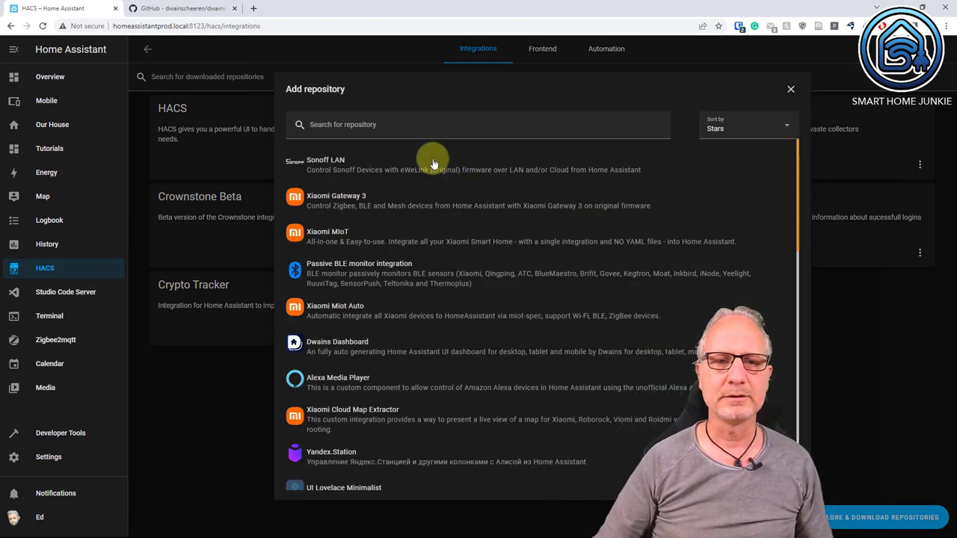
left_click(397, 130)
type("Dwains")
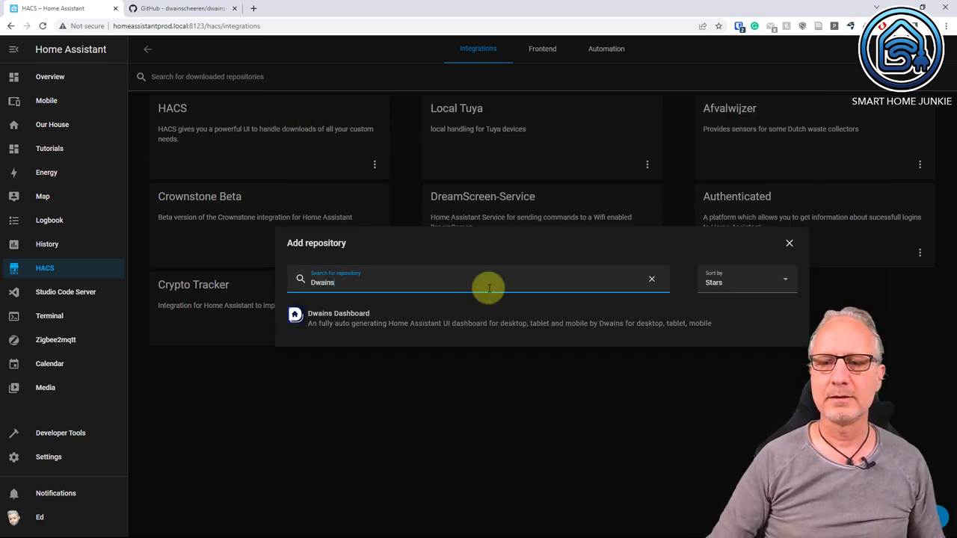
left_click(460, 319)
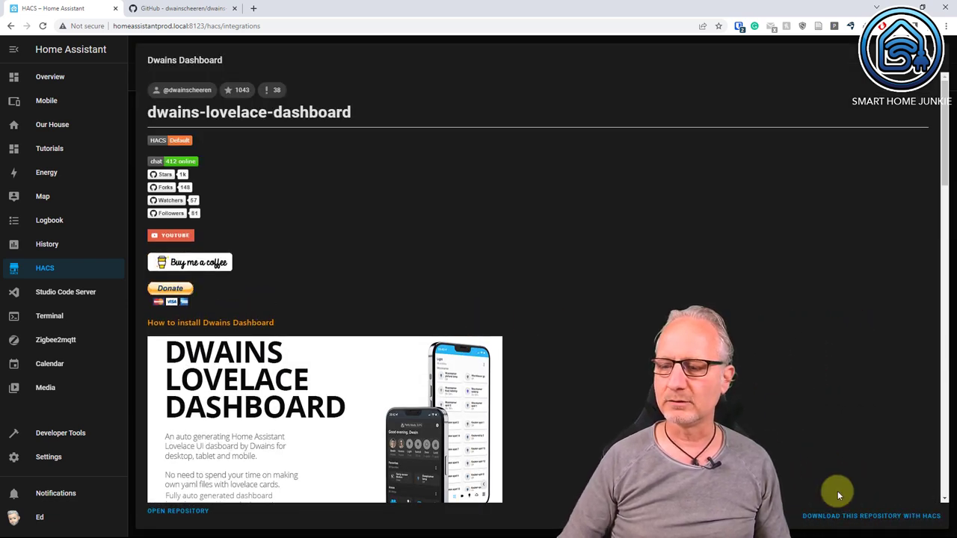
- Download the Dwains Dashboard repository with HACS, showing beta versions and selecting version v3.1.1
left_click(867, 517)
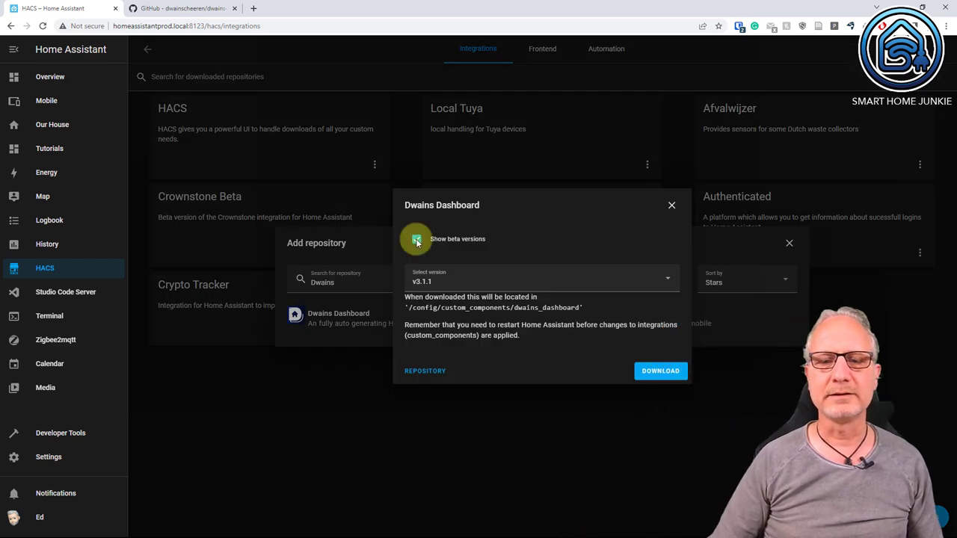
left_click(531, 286)
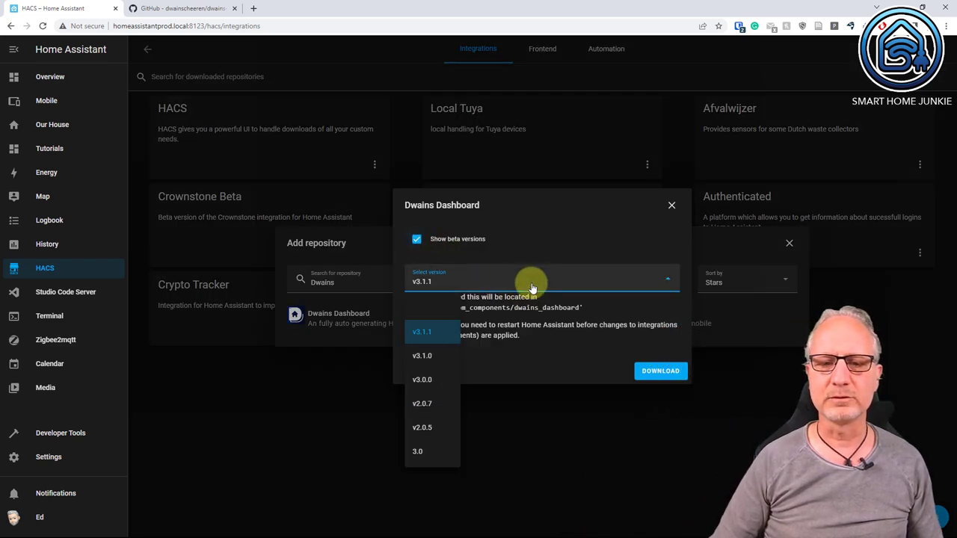
left_click(425, 333)
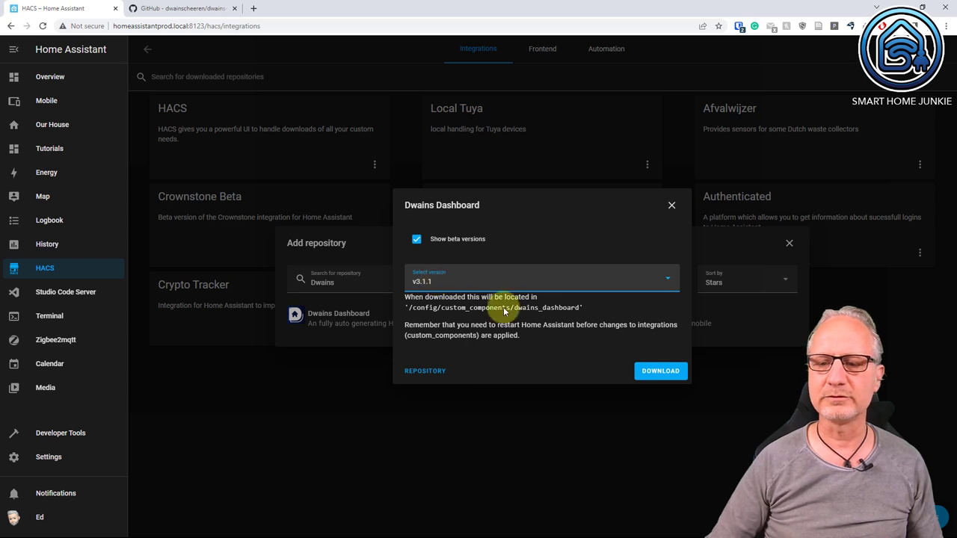
left_click(661, 371)
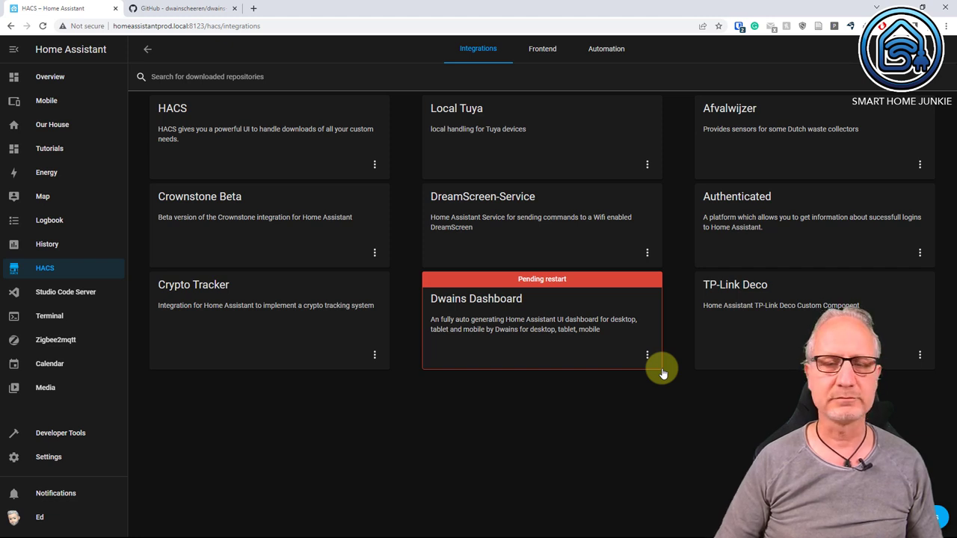
- Restart Home Assistant from the system settings and confirm the restart
left_click(44, 459)
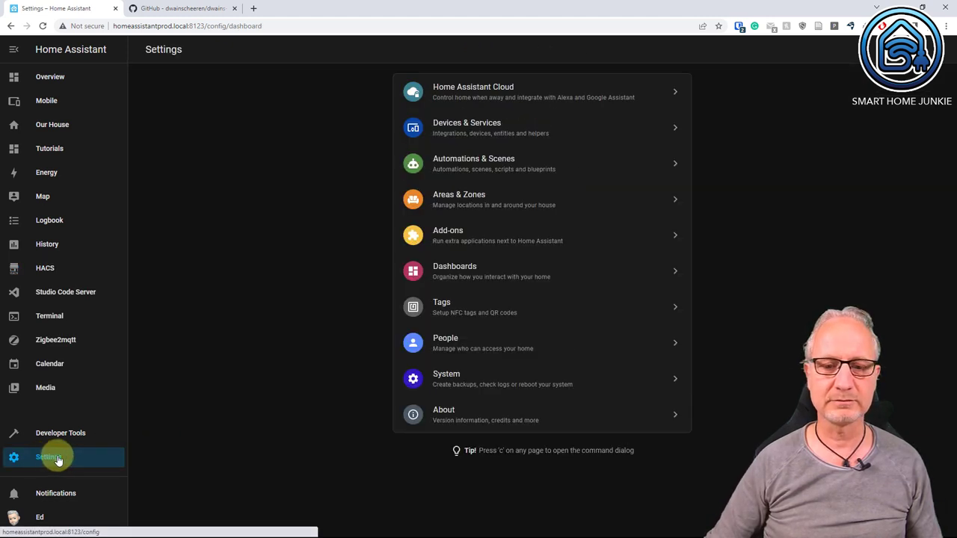
left_click(455, 376)
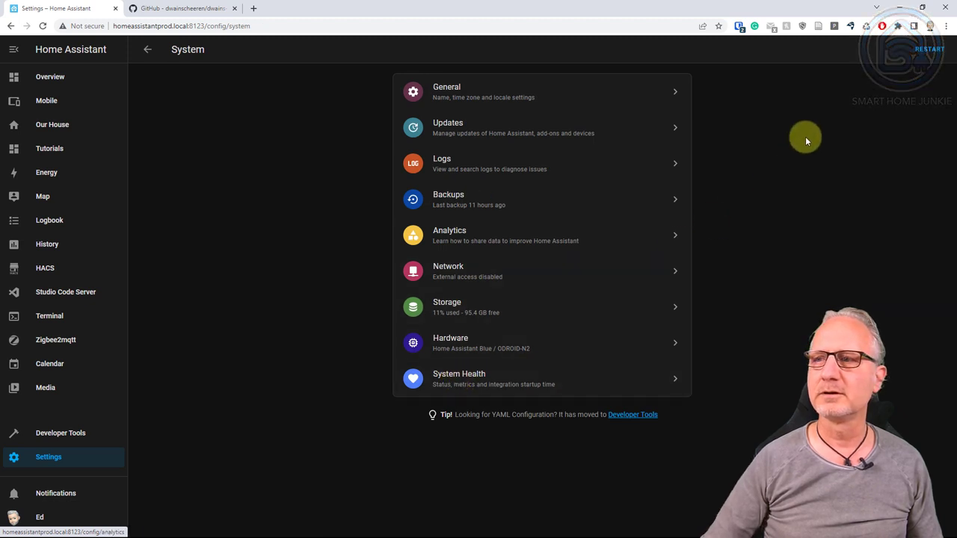
left_click(929, 50)
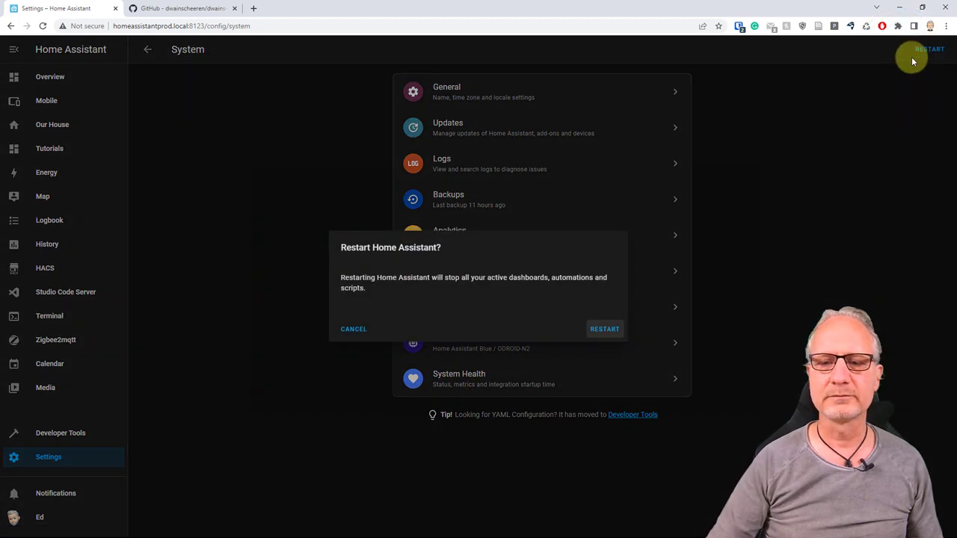
left_click(607, 330)
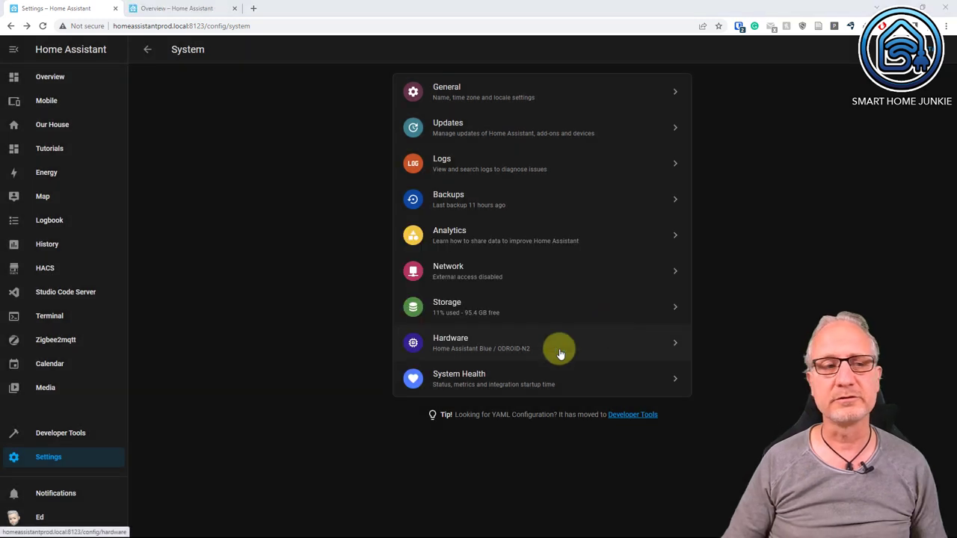
- Add the Dwains Dashboard integration under Devices & Services, searching for "Dwains", and finish its setup
left_click(86, 457)
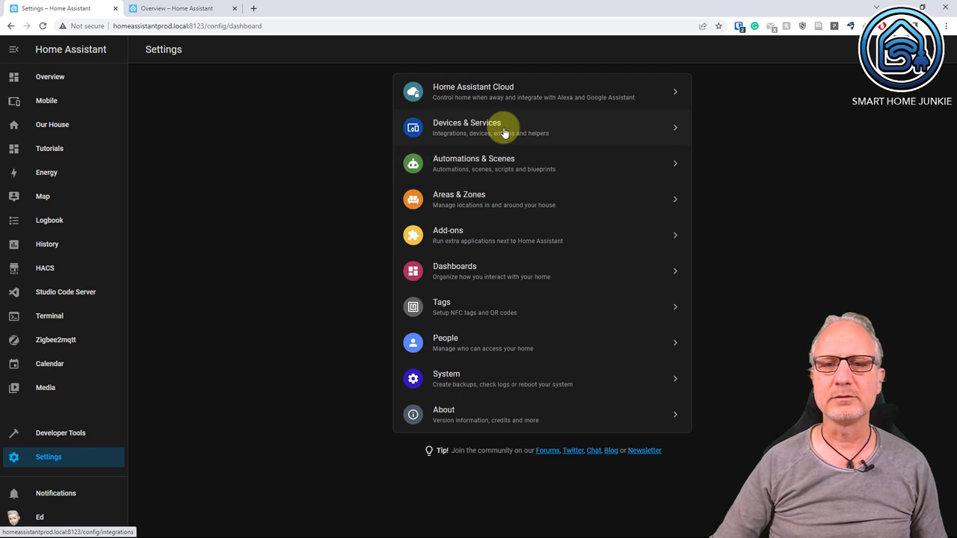
left_click(503, 131)
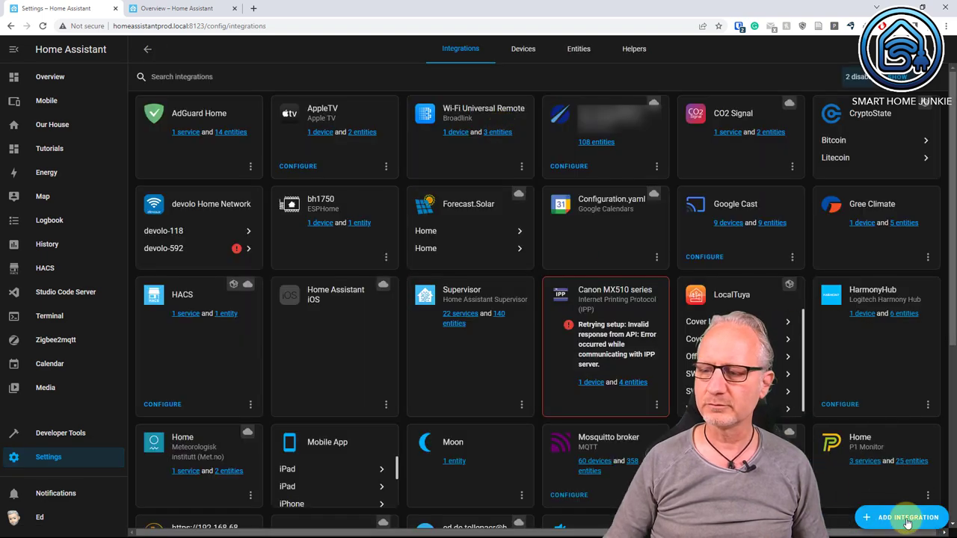
left_click(907, 520)
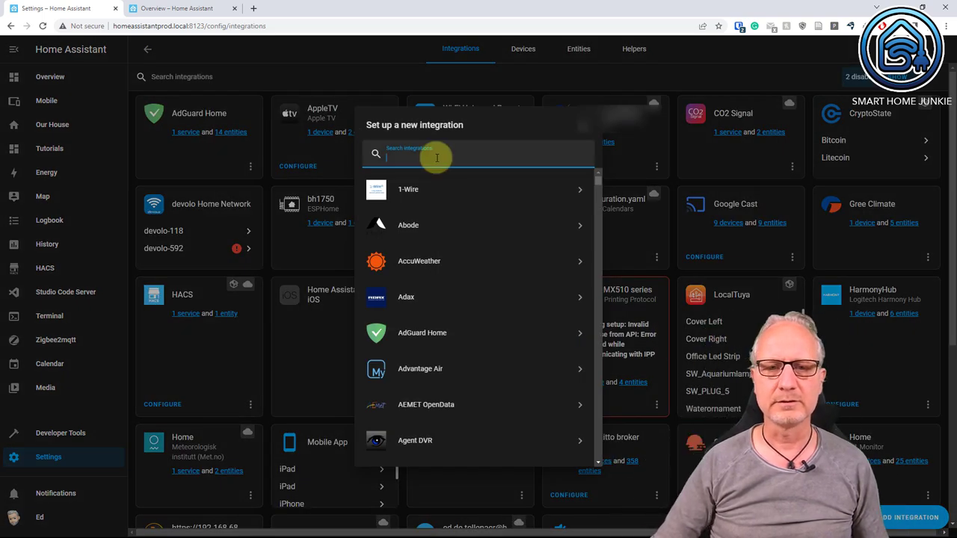
type("Dwains")
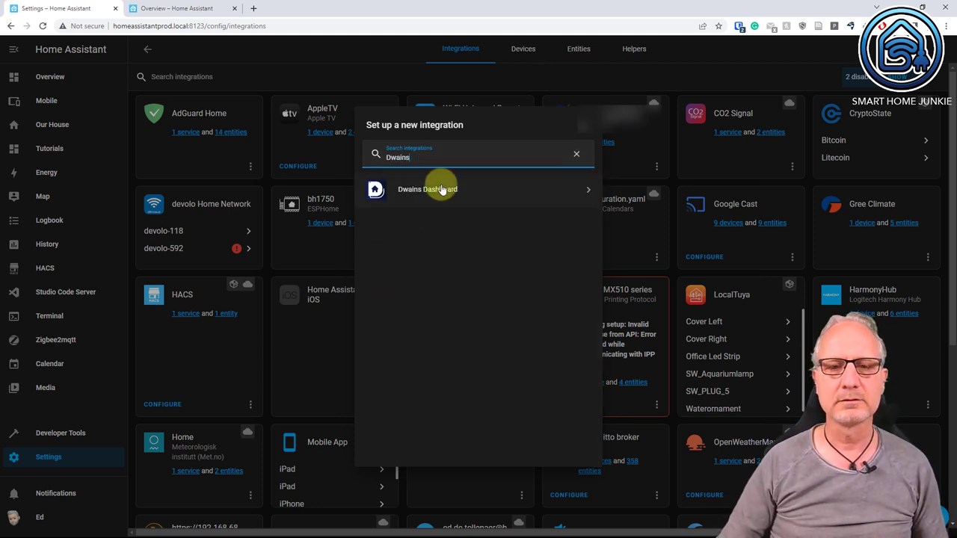
left_click(440, 189)
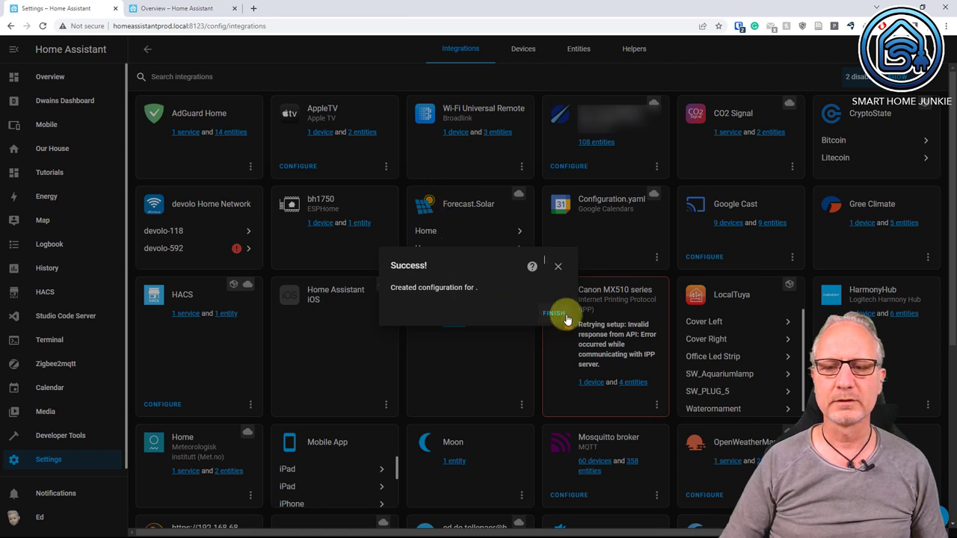
left_click(554, 313)
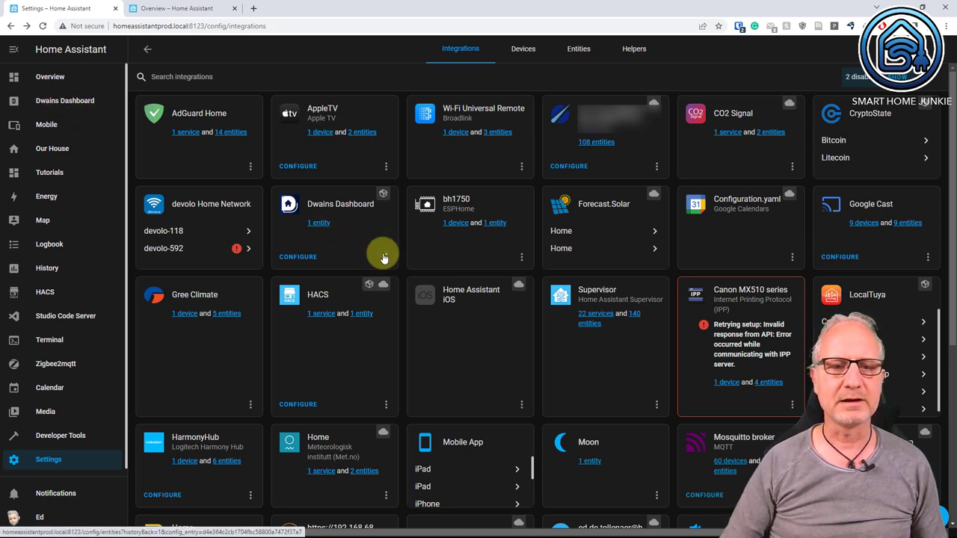
- Check the Dwains Dashboard integration's side panel title and icon settings without changing them, and look through the generated dashboard
left_click(299, 259)
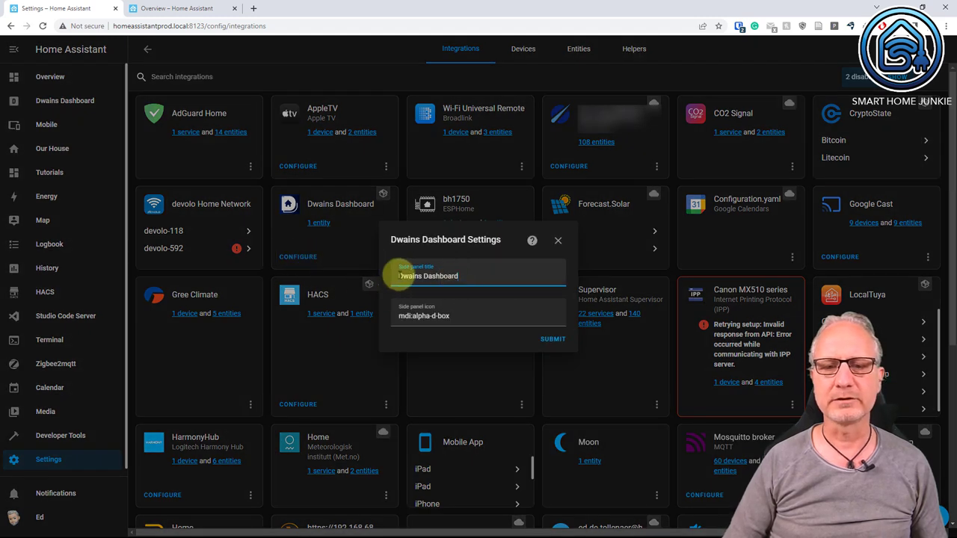
left_click(557, 240)
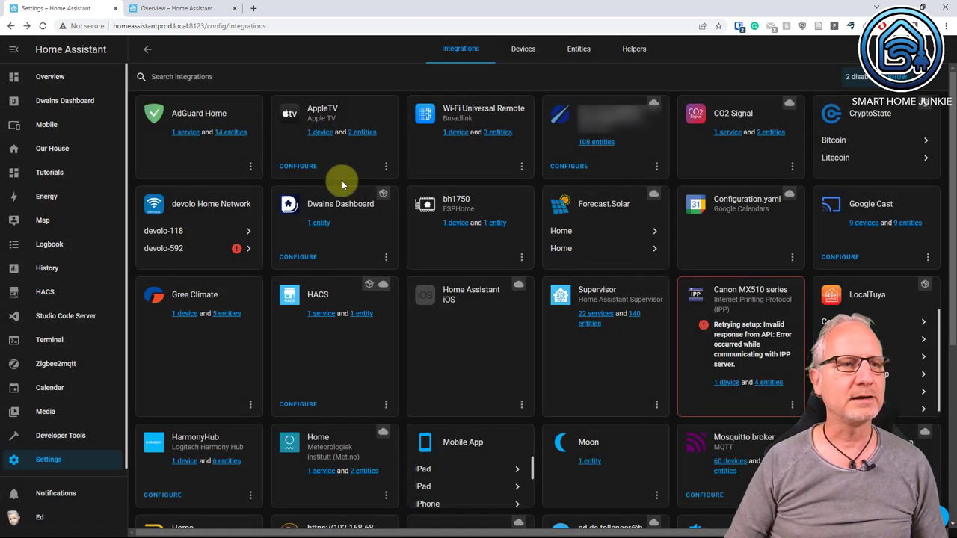
left_click(63, 106)
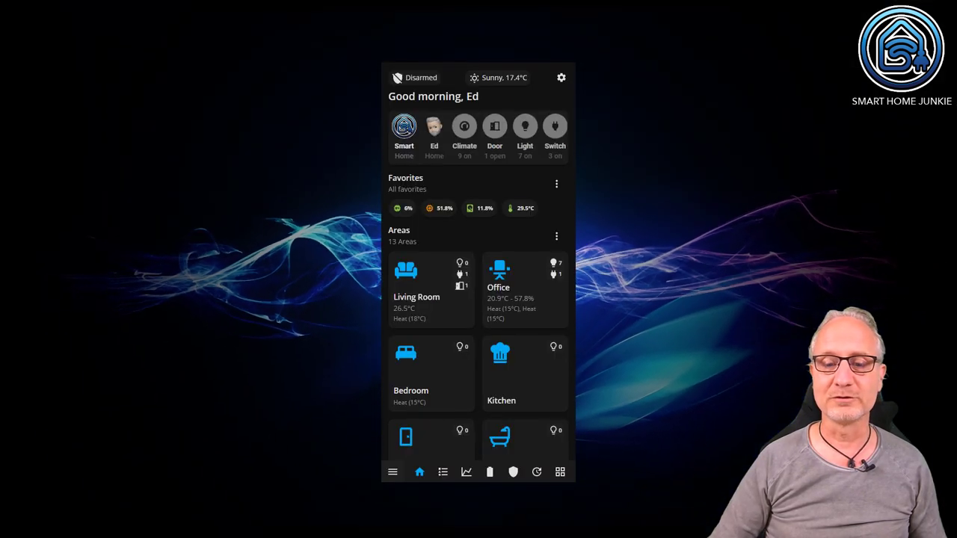
scroll(459, 231, "down", 5)
scroll(465, 238, "up", 5)
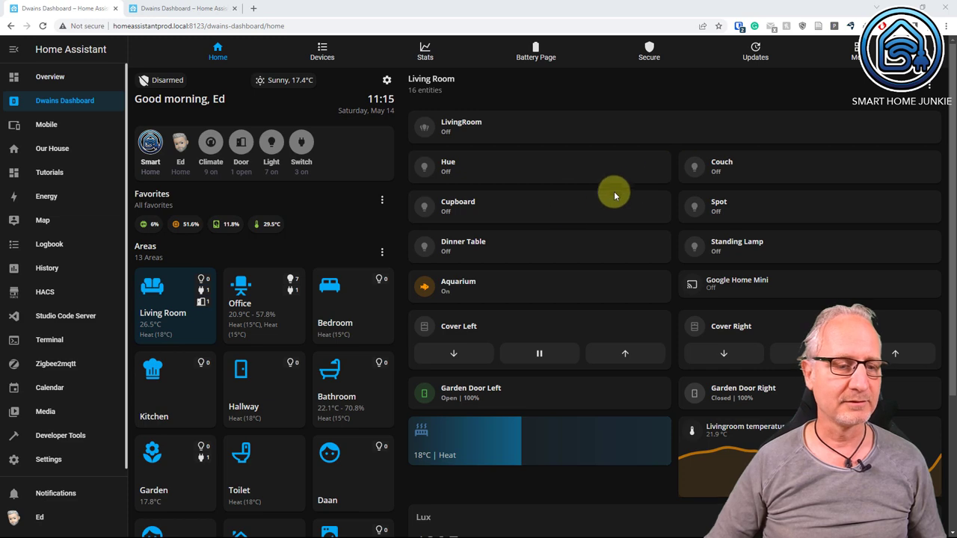
- Check the area assigned to the Bathroom Multi Sensor device without changing it, and return to the Dwains Dashboard
left_click(49, 460)
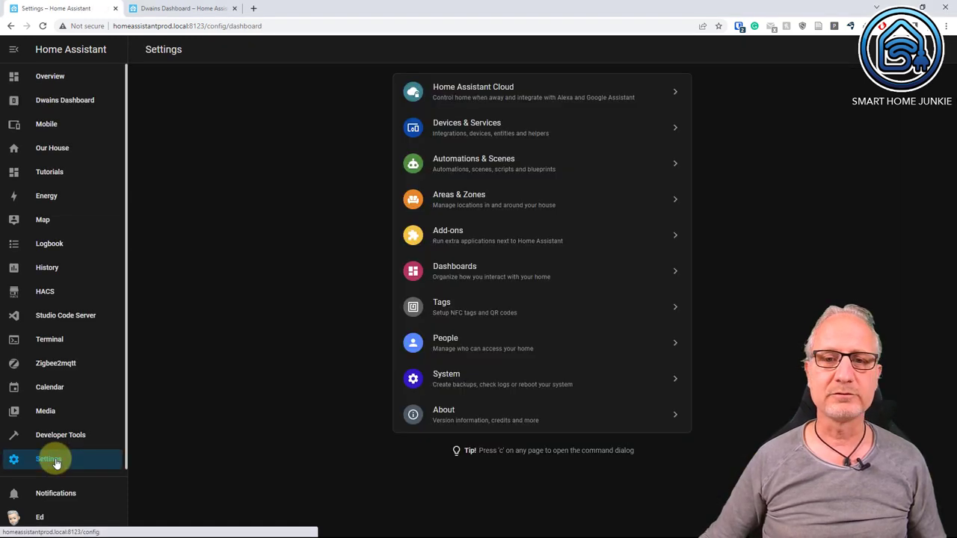
left_click(493, 126)
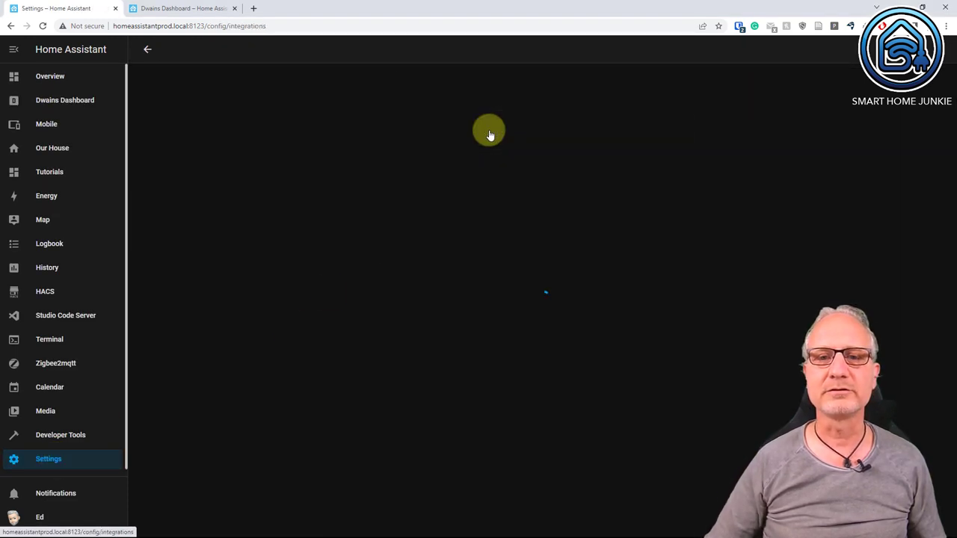
left_click(524, 51)
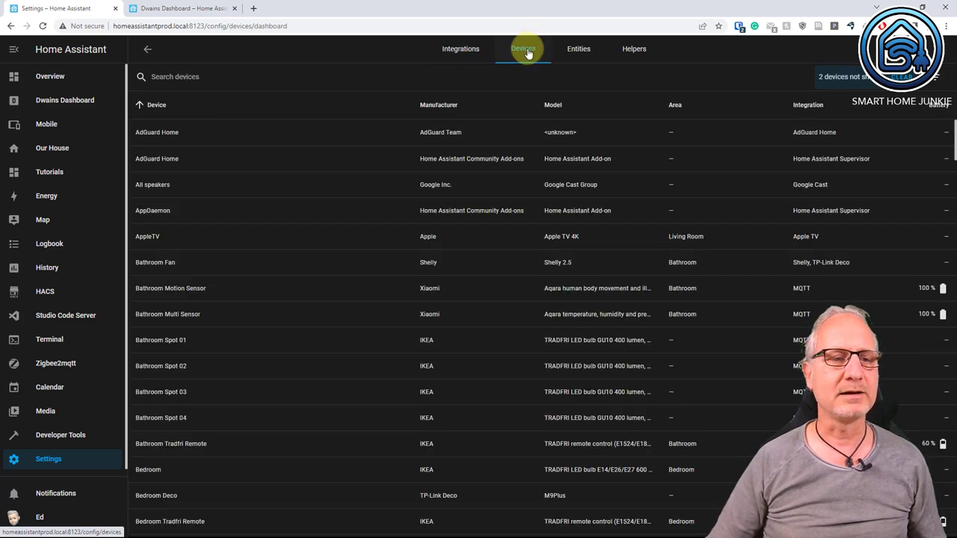
left_click(187, 314)
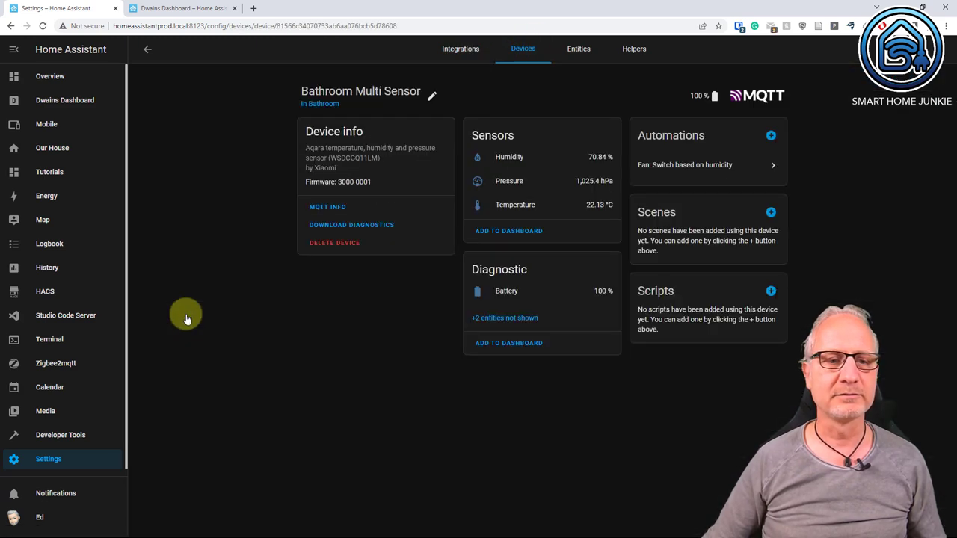
left_click(433, 97)
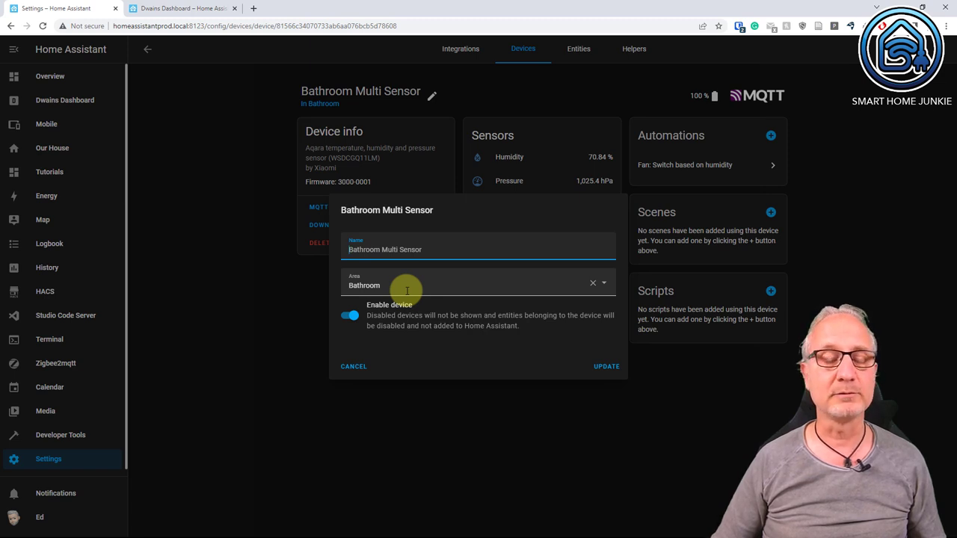
left_click(350, 367)
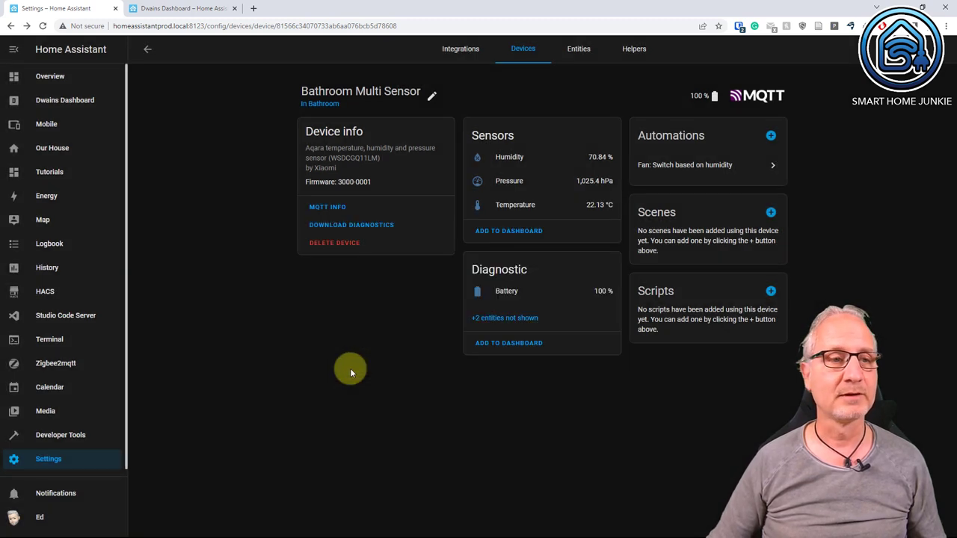
left_click(82, 104)
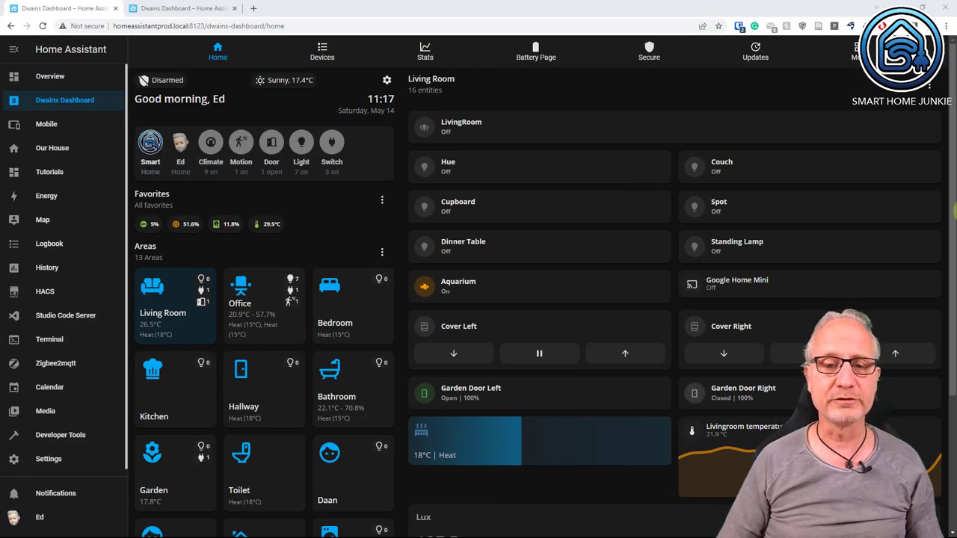
- Switch the user profile's theme mode to Light and view the Dwains Dashboard with it
left_click(39, 518)
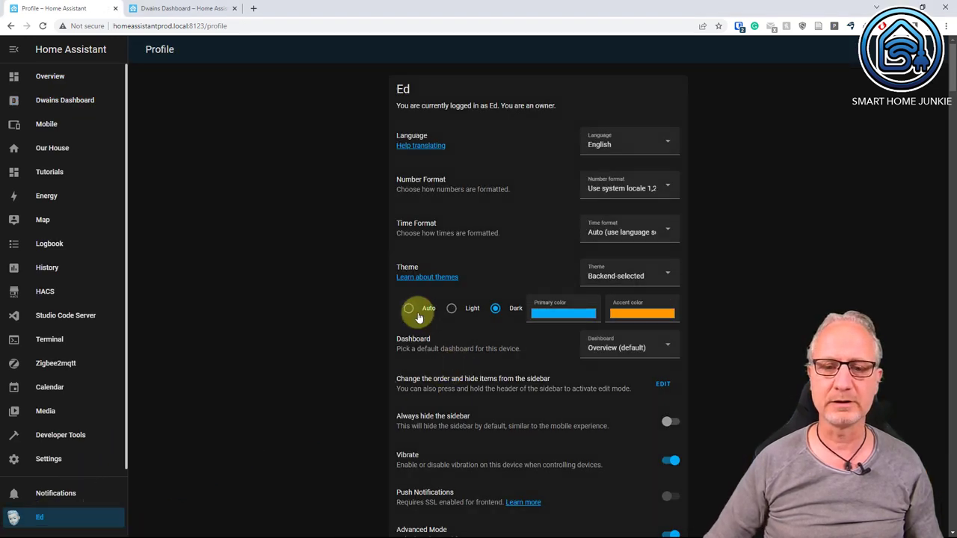
left_click(451, 308)
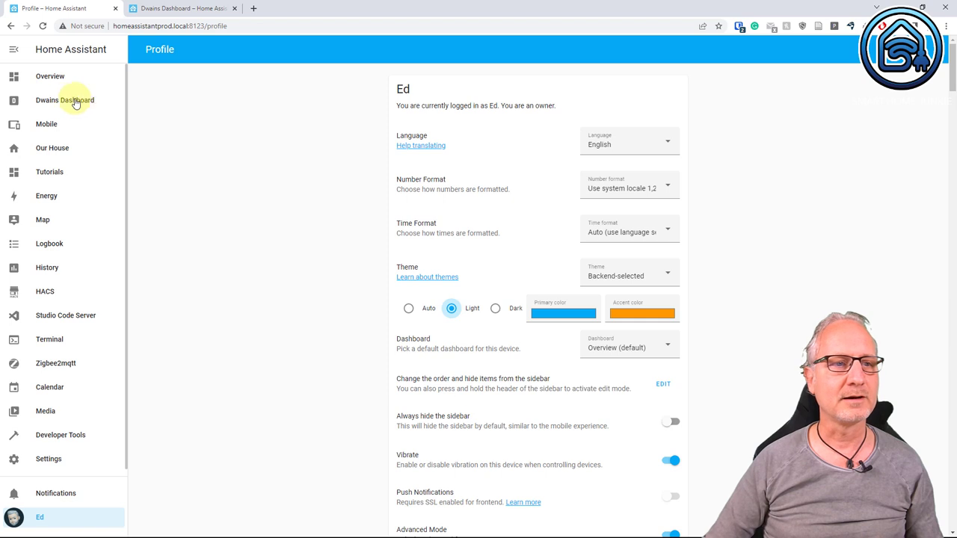
left_click(69, 103)
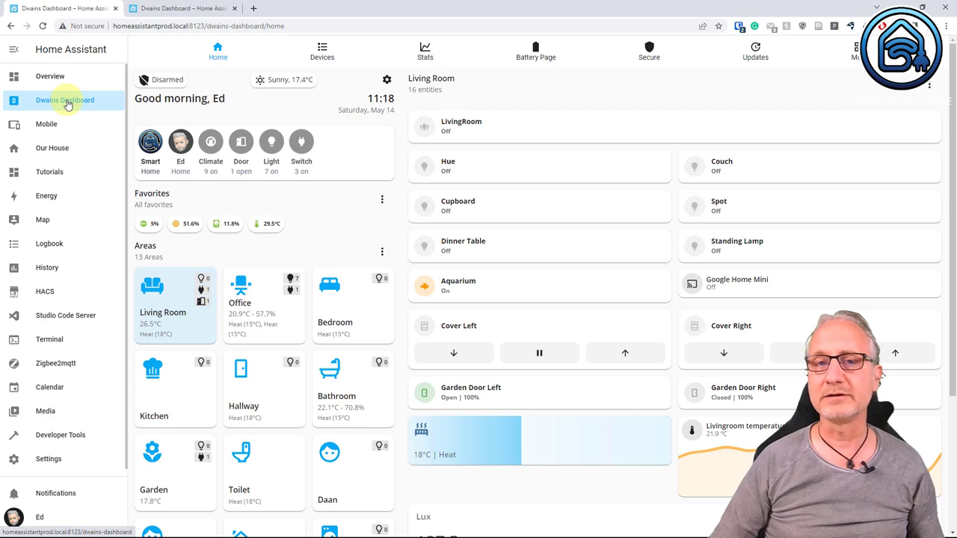
- Set the user profile's theme to macOS Theme in Dark mode and view the Dwains Dashboard with it
left_click(50, 519)
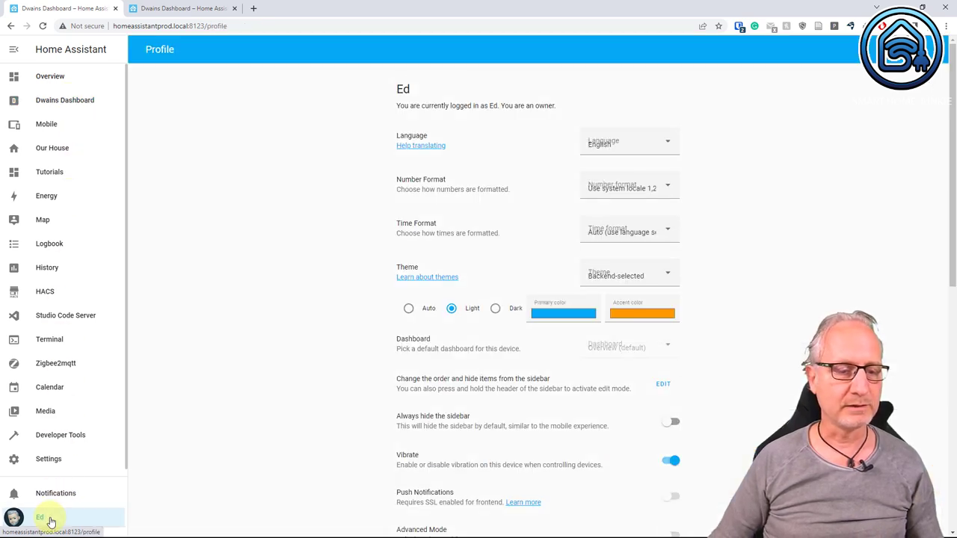
left_click(613, 281)
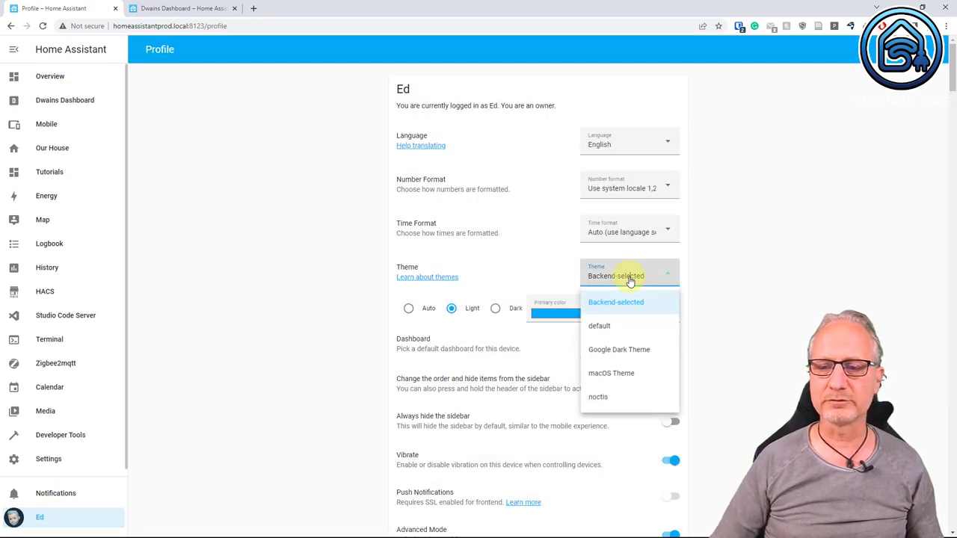
left_click(613, 374)
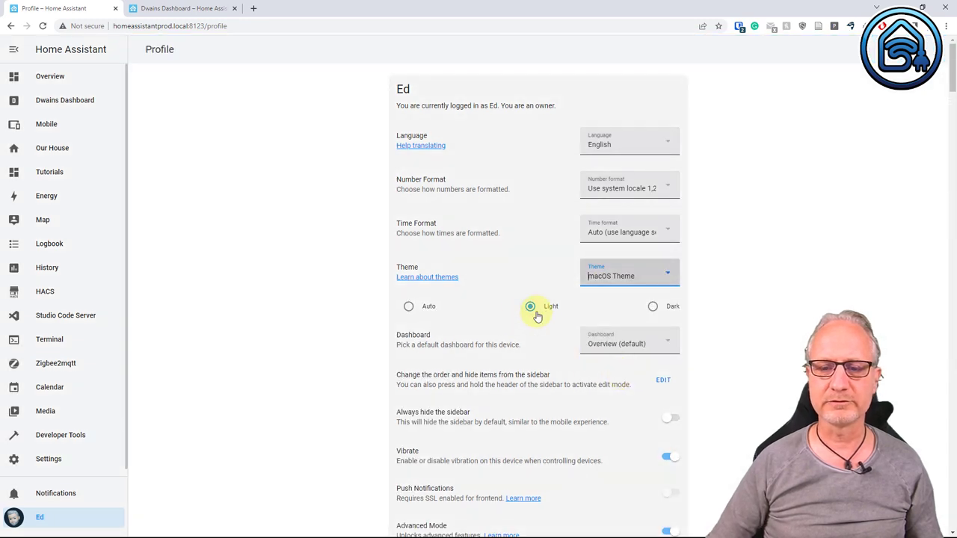
left_click(655, 307)
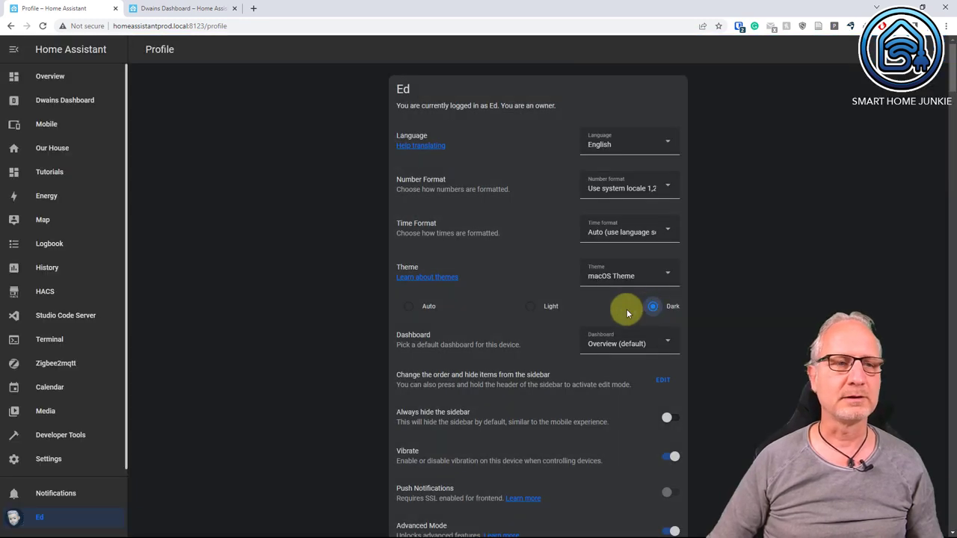
left_click(47, 107)
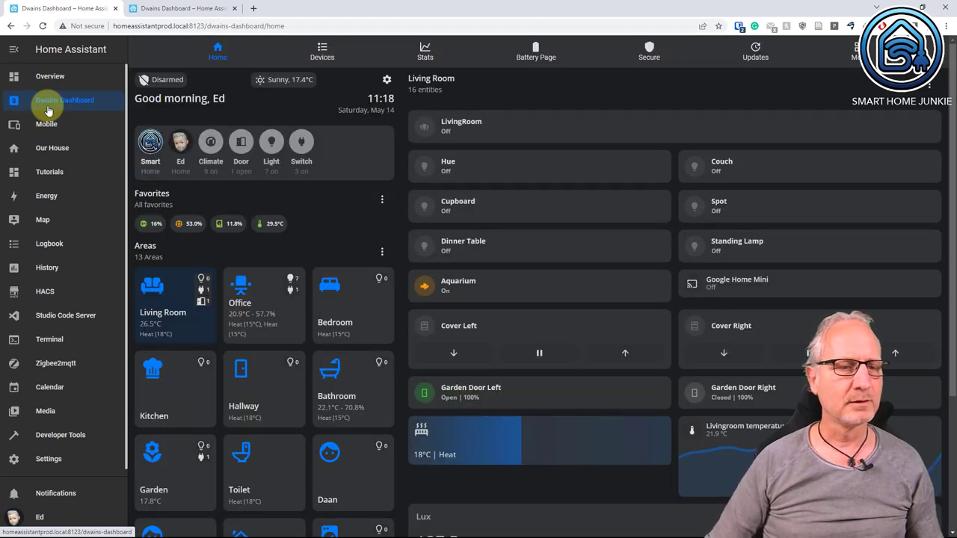
- Set the profile theme to Backend-selected with Dark mode and return to the Dwains Dashboard
left_click(39, 516)
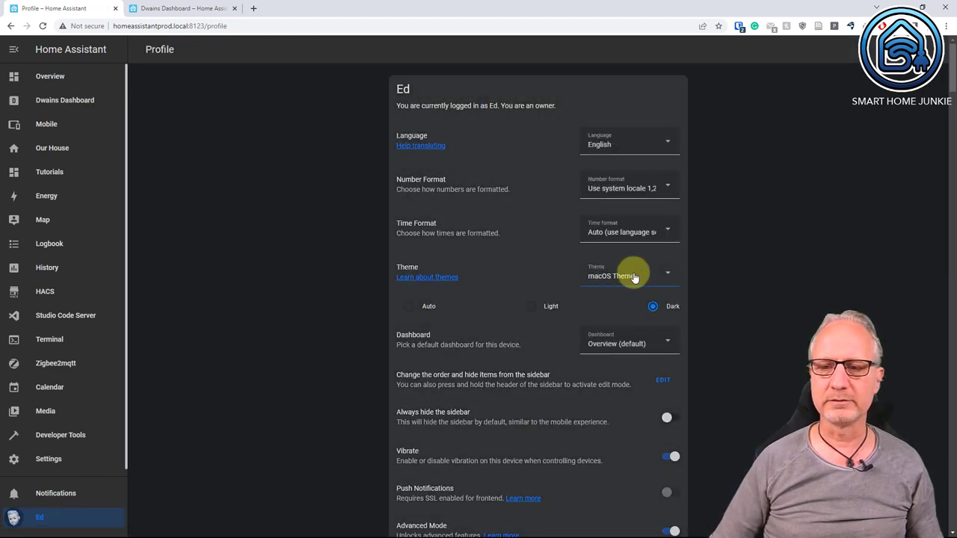
left_click(634, 277)
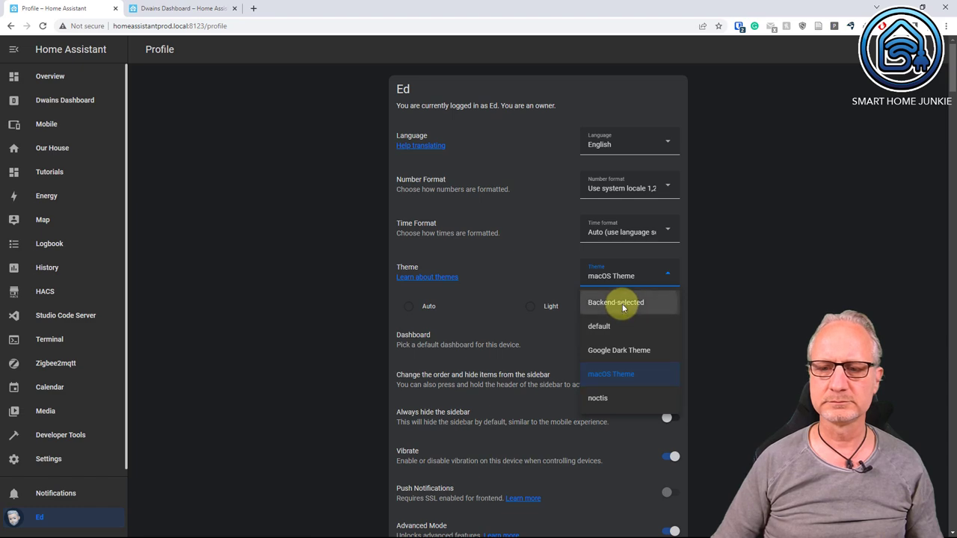
left_click(625, 304)
left_click(495, 308)
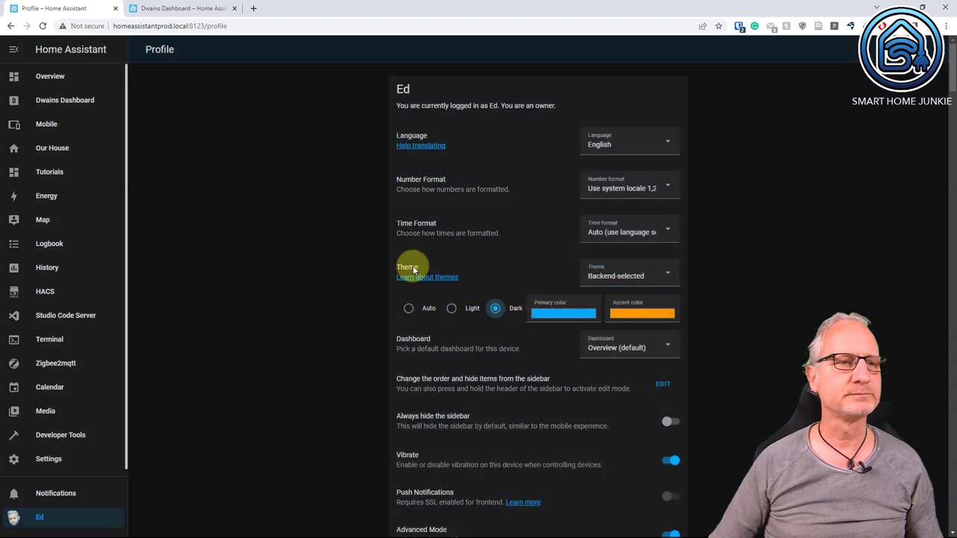
left_click(63, 100)
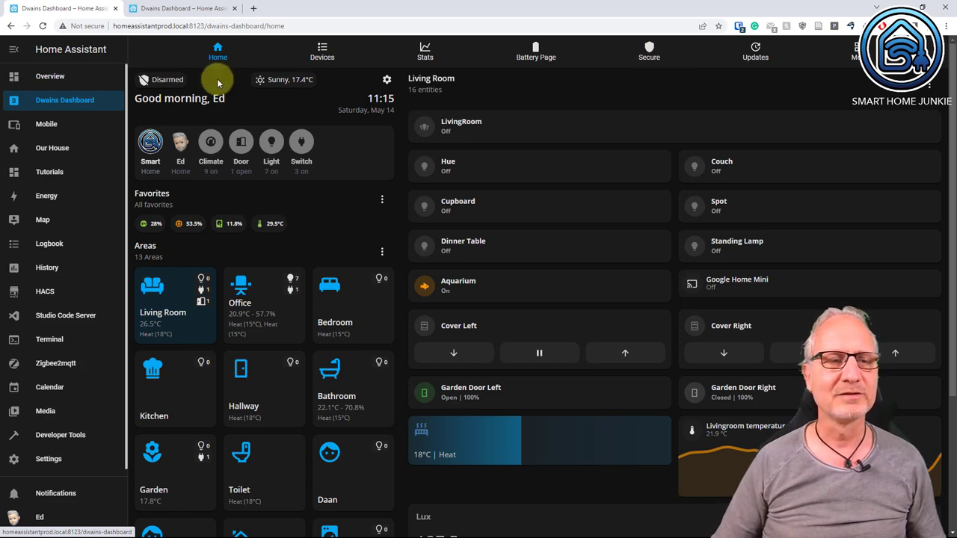
- View the home alarm and weather details from the dashboard's home page, closing each one
left_click(160, 80)
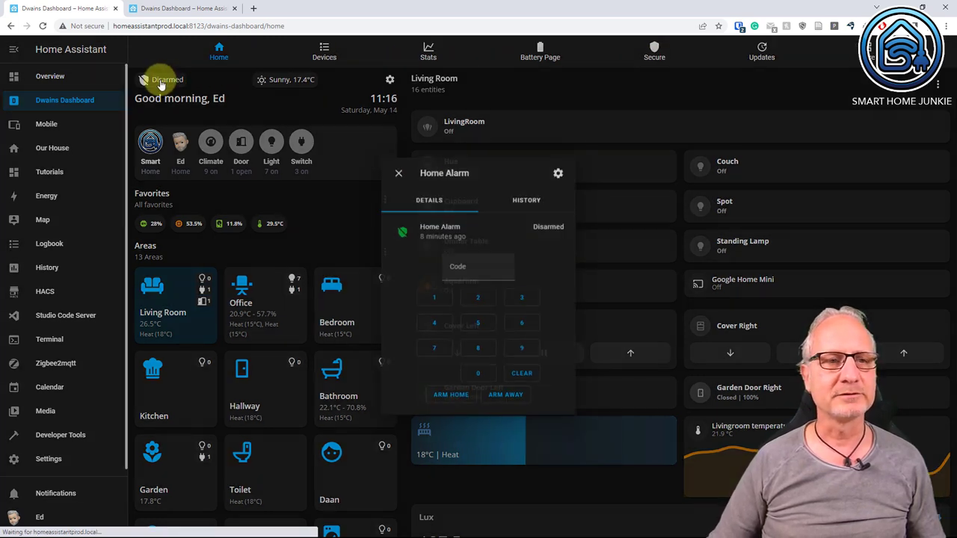
left_click(396, 172)
left_click(284, 80)
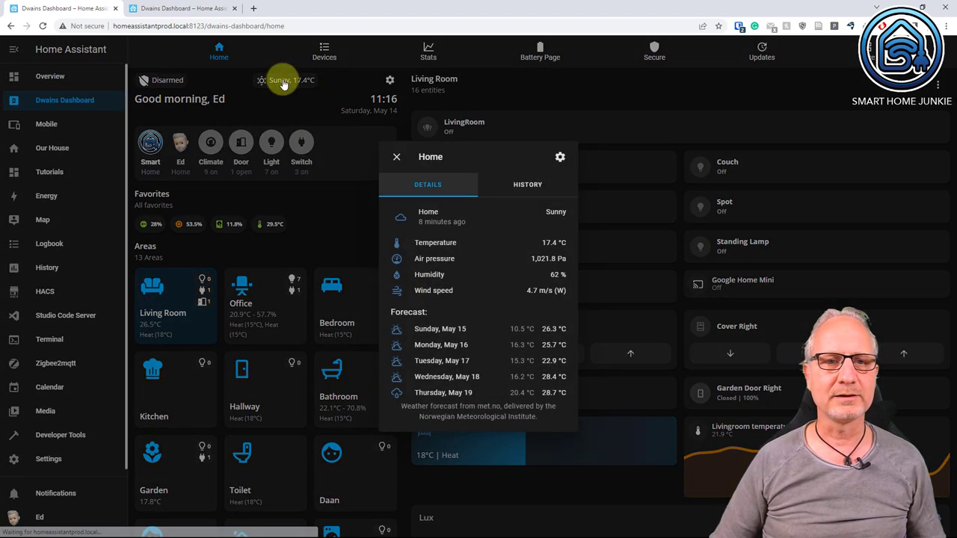
left_click(397, 159)
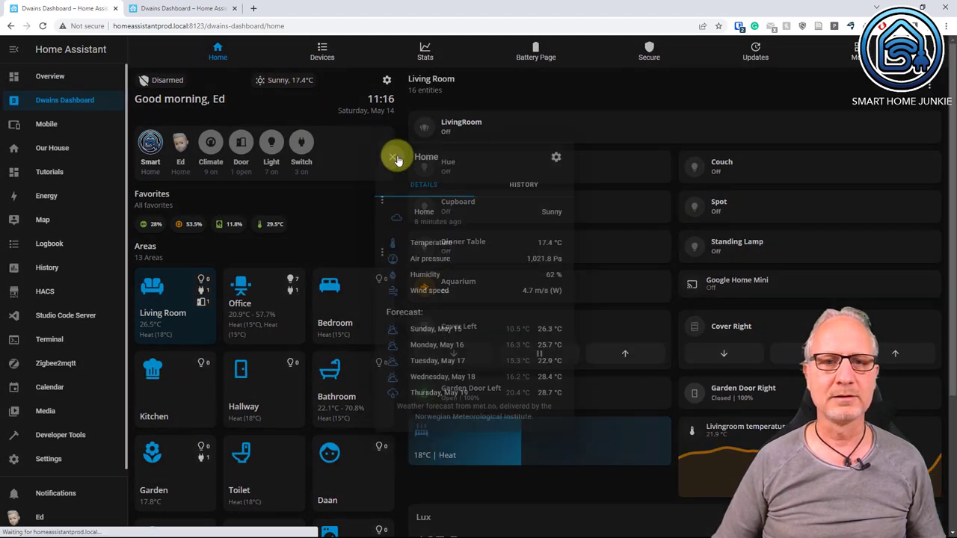
- Open the Dwains Dashboard settings and select Home (weather.huis) as the weather entity
left_click(387, 81)
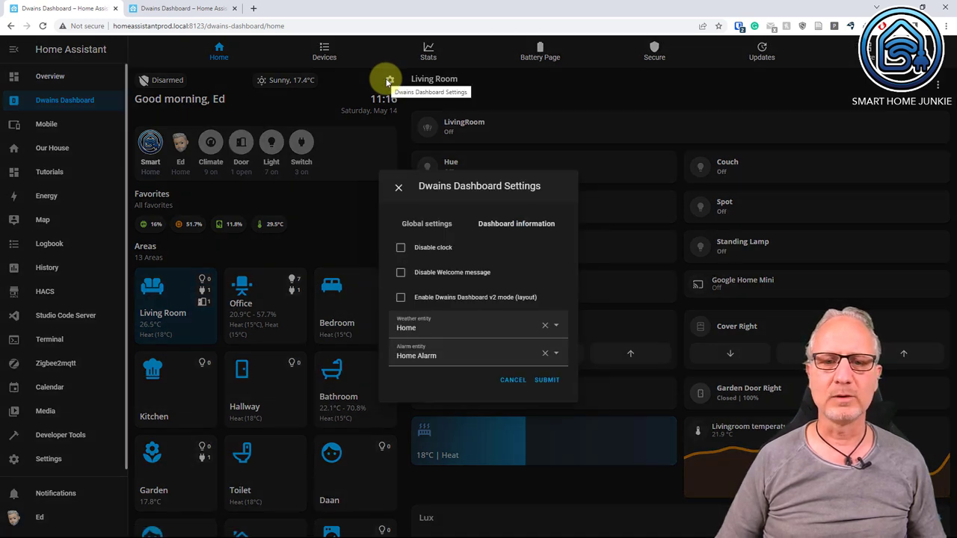
left_click(401, 250)
left_click(400, 274)
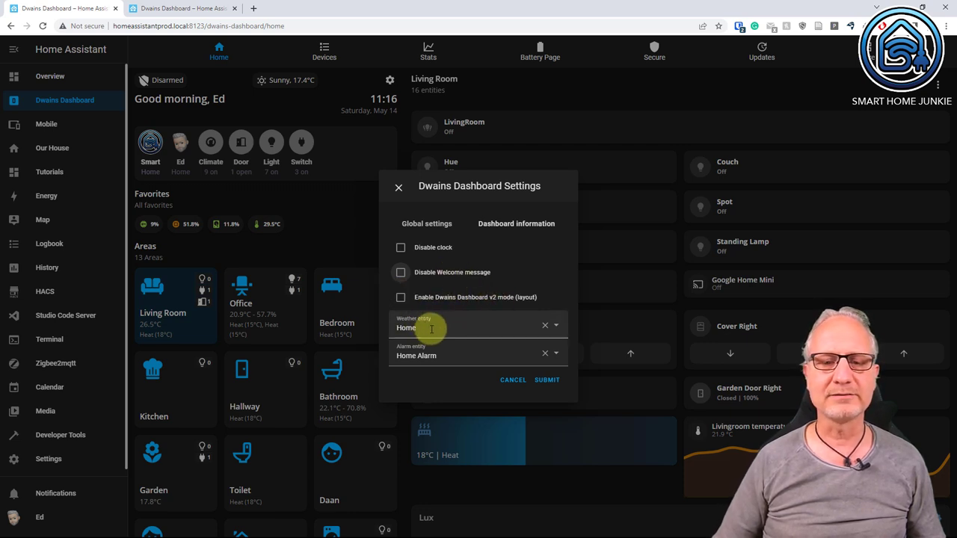
left_click(556, 328)
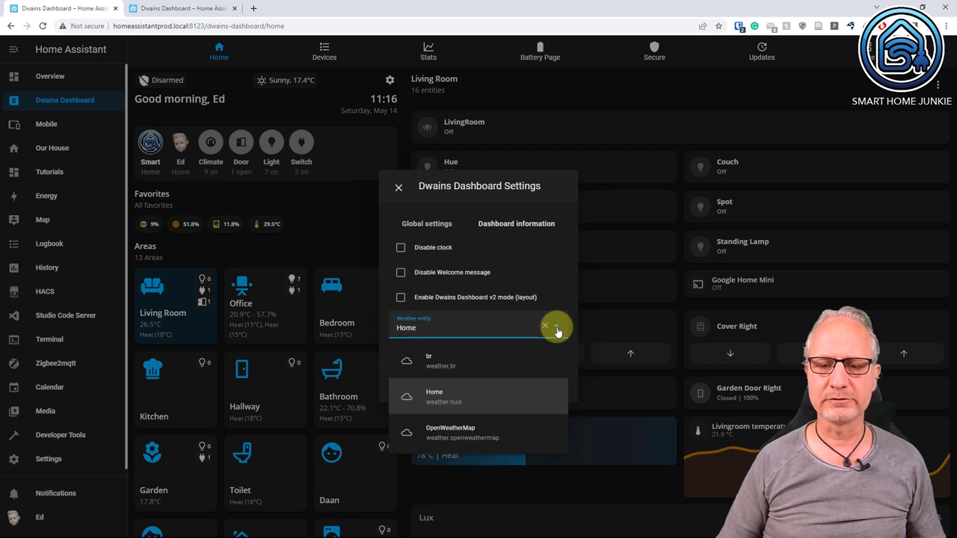
left_click(444, 403)
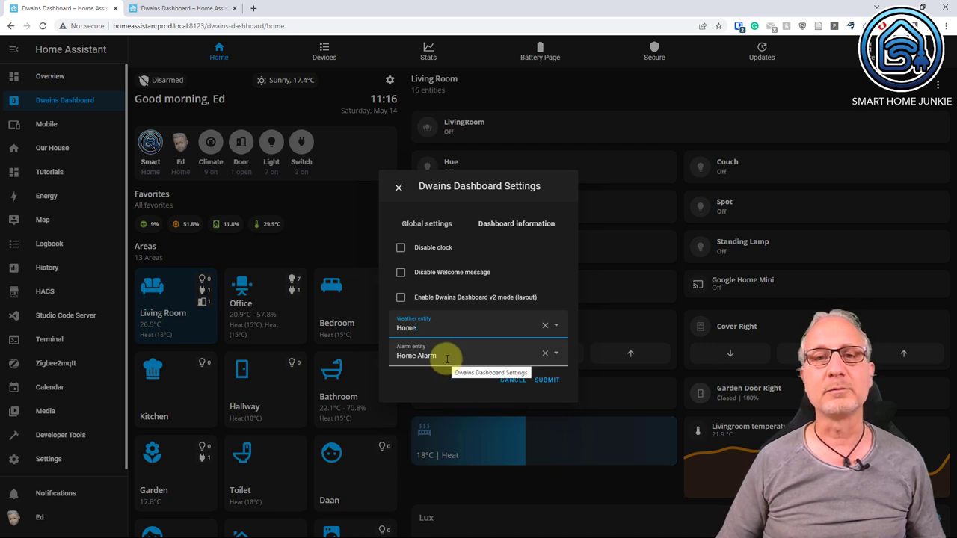
- Clear the alarm entity, select Home Alarm for it again, and submit the dashboard settings
left_click(546, 354)
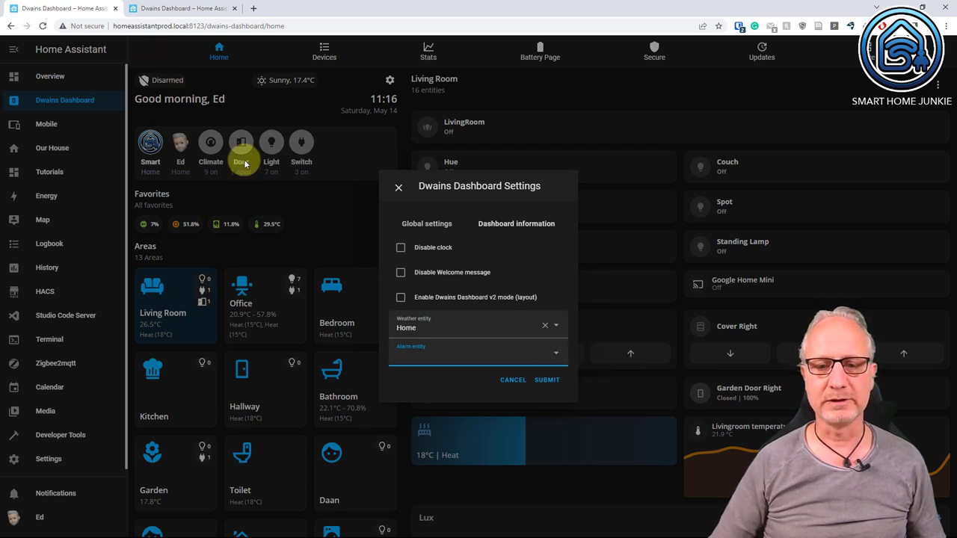
left_click(555, 359)
left_click(434, 386)
left_click(548, 381)
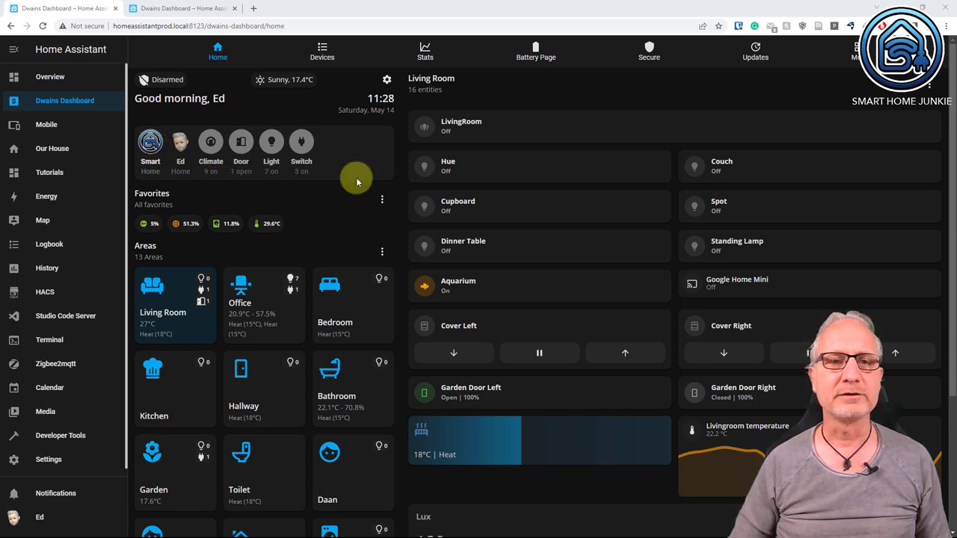
- Enable edit mode for the Person devices, enable the first disabled person entity, and check it on the home page
left_click(322, 51)
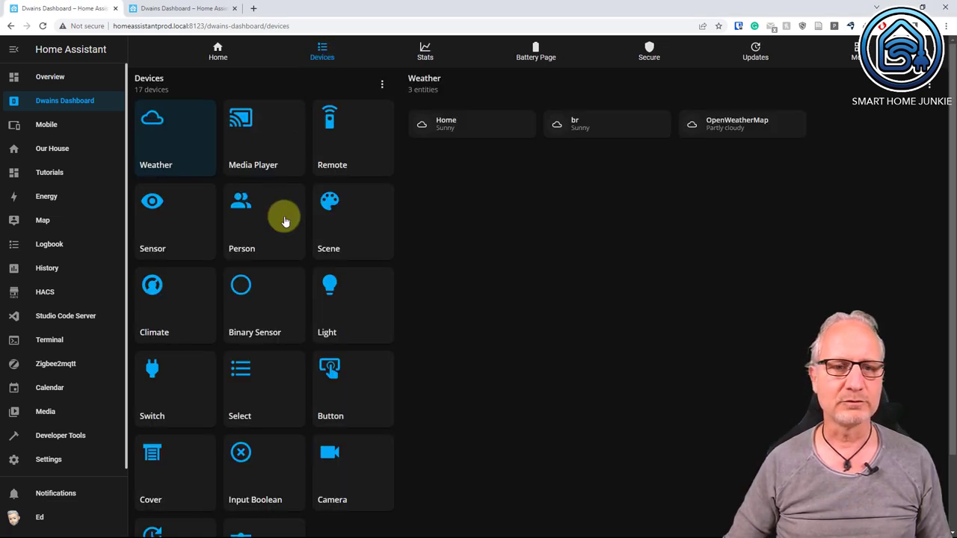
left_click(284, 222)
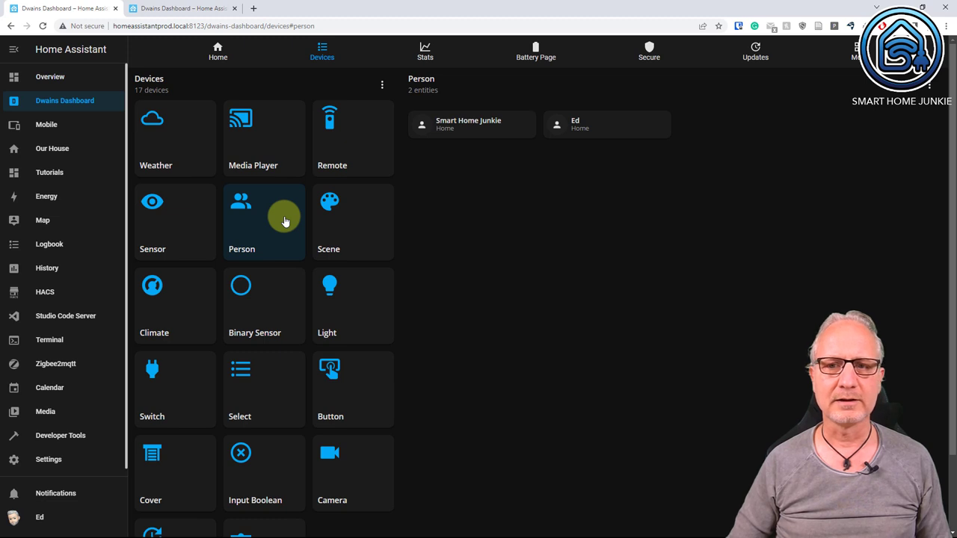
left_click(930, 85)
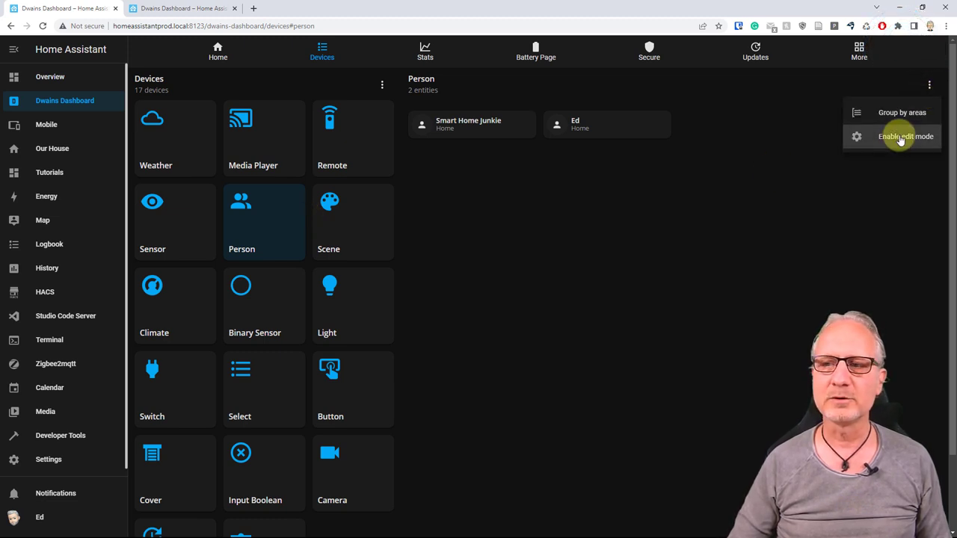
left_click(901, 138)
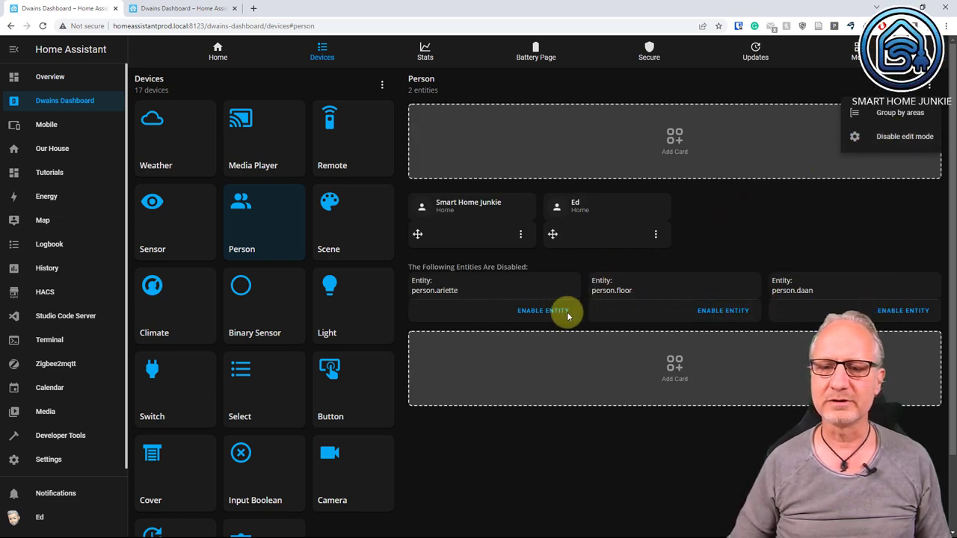
left_click(540, 312)
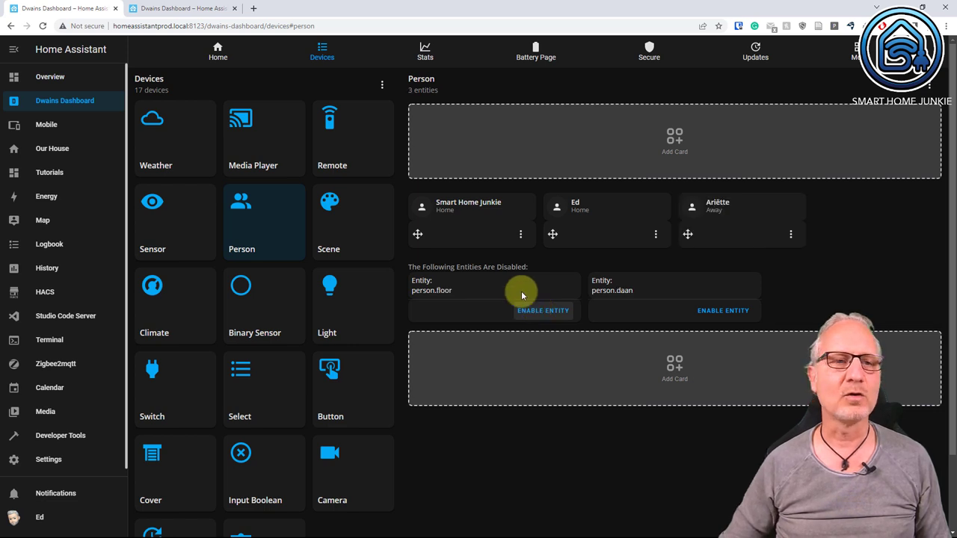
left_click(218, 54)
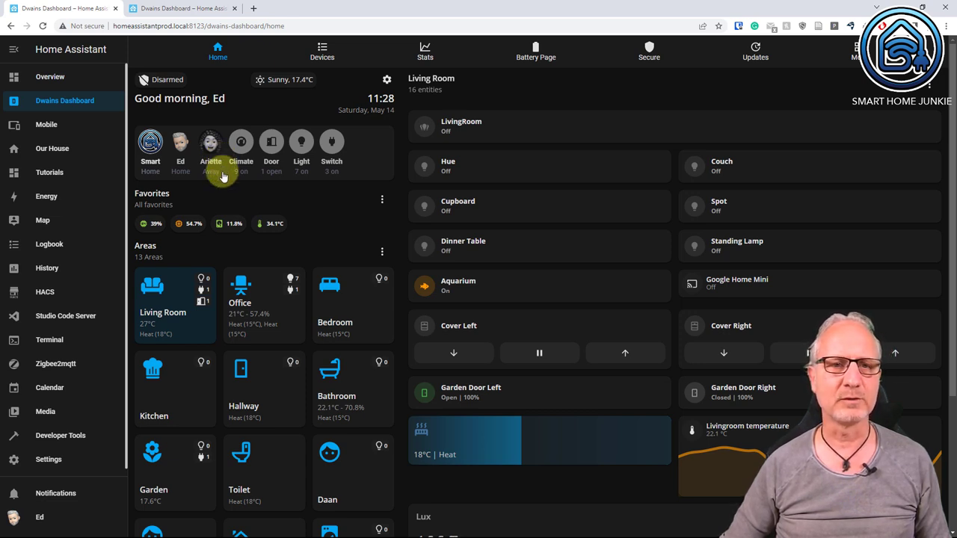
- Disable the newly enabled person entity in the Person devices and return to the dashboard's home page
left_click(325, 51)
left_click(271, 238)
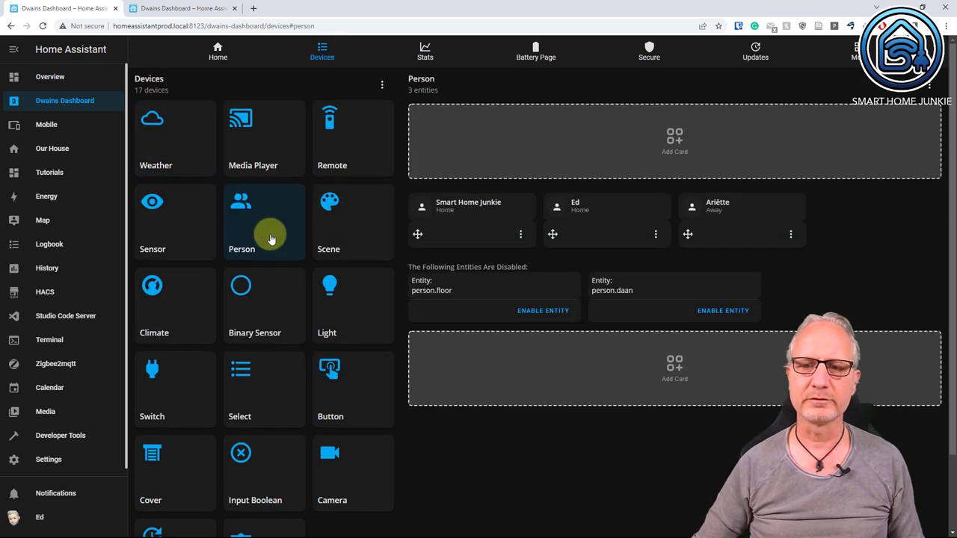
left_click(790, 234)
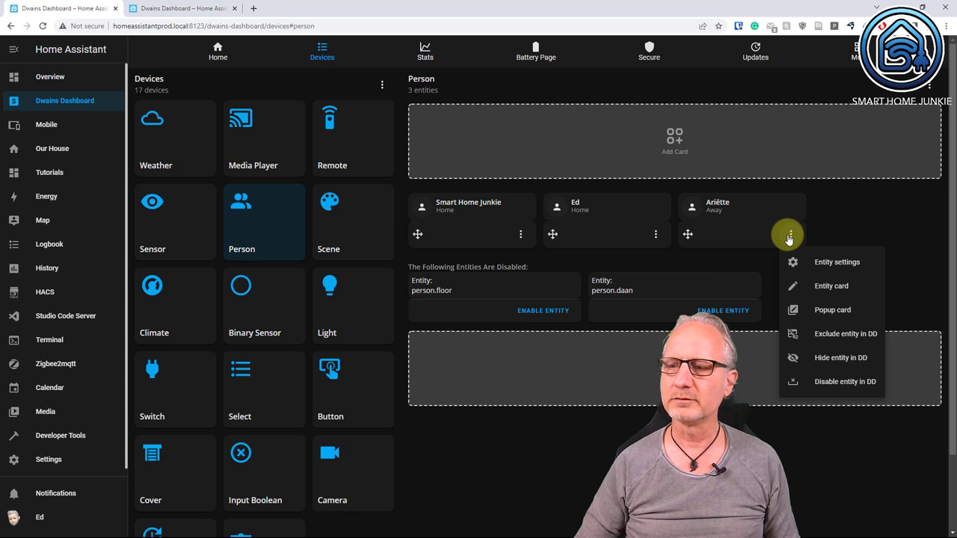
left_click(826, 384)
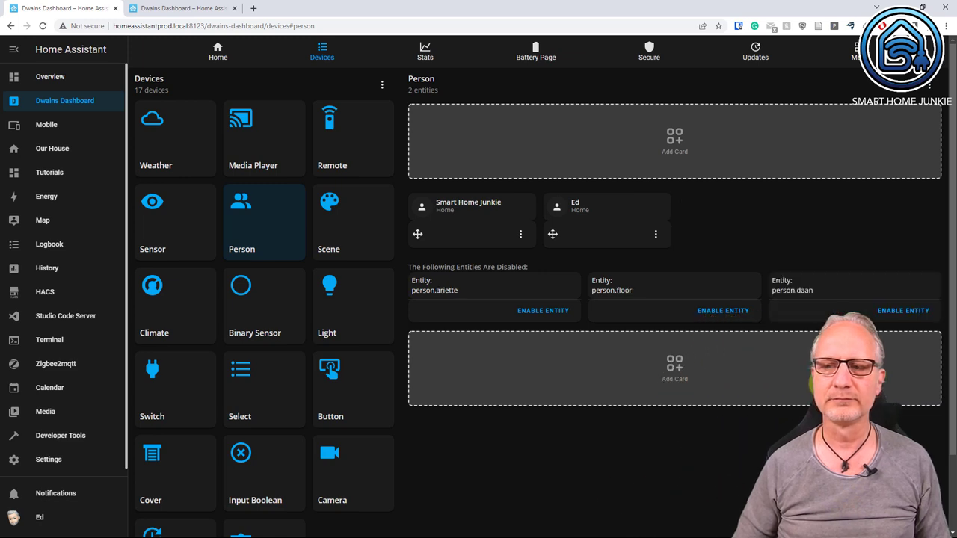
left_click(213, 51)
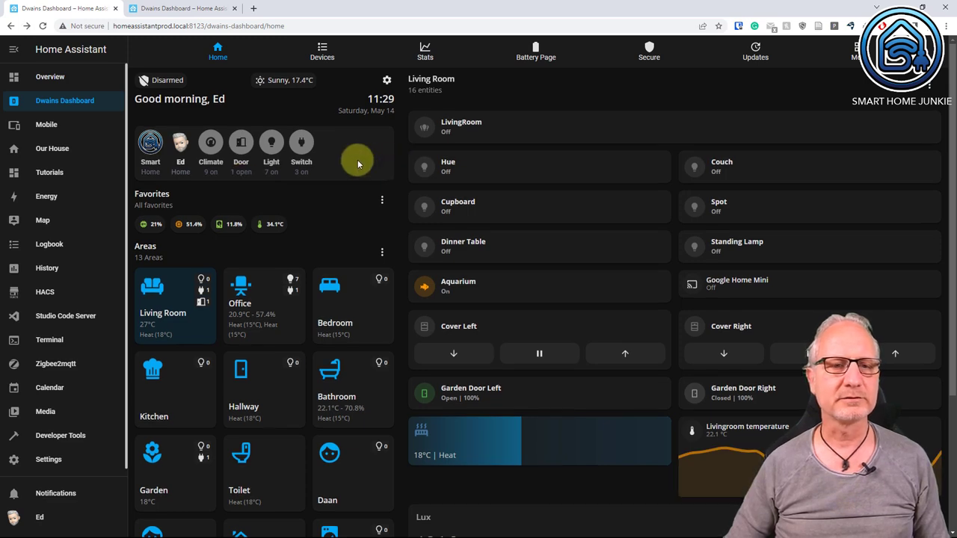
- View the Light overview from the home page and look through the areas in the dashboard's mobile layout
left_click(273, 142)
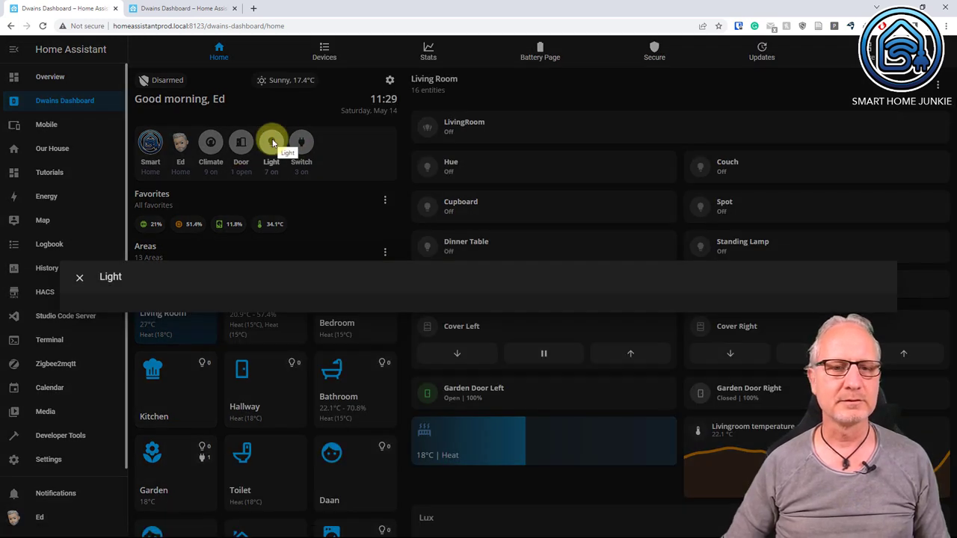
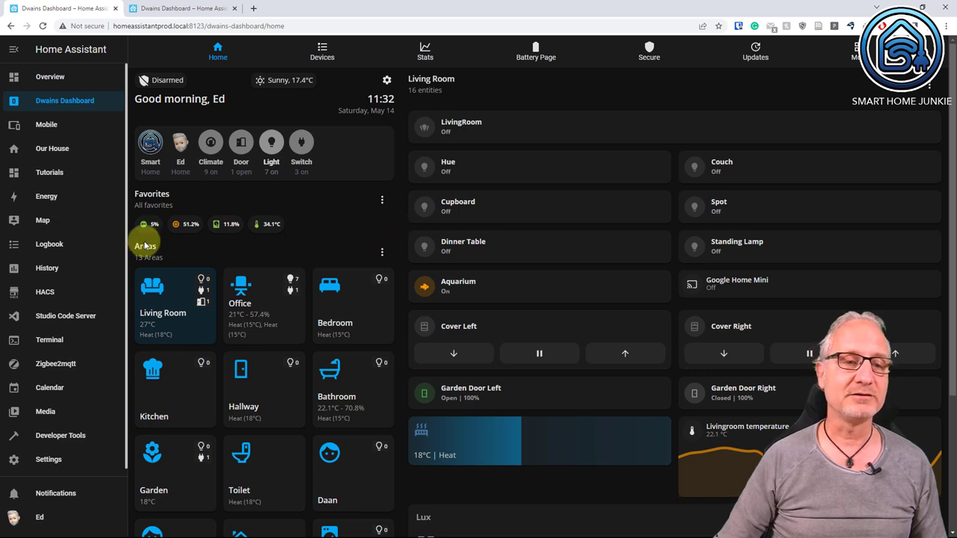
scroll(169, 278, "down", 3)
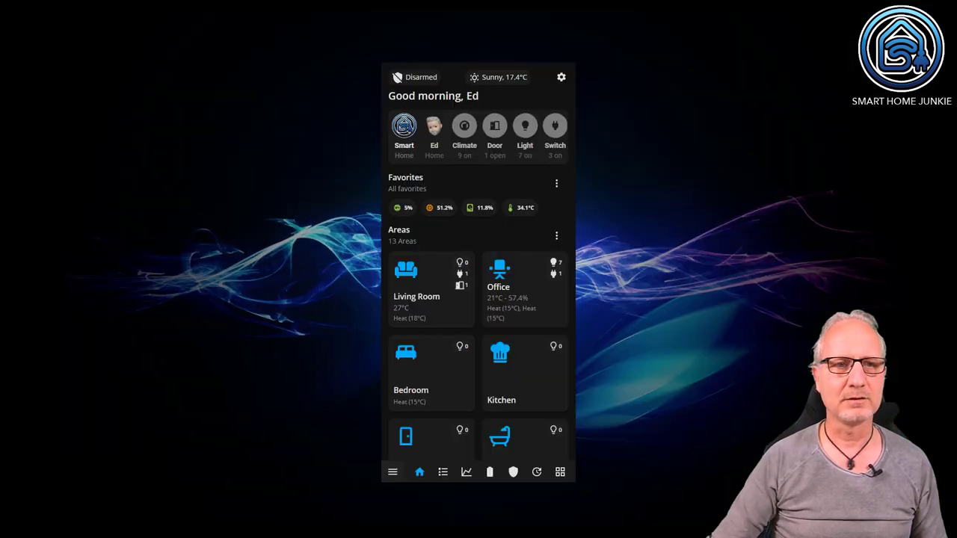
scroll(479, 250, "down", 4)
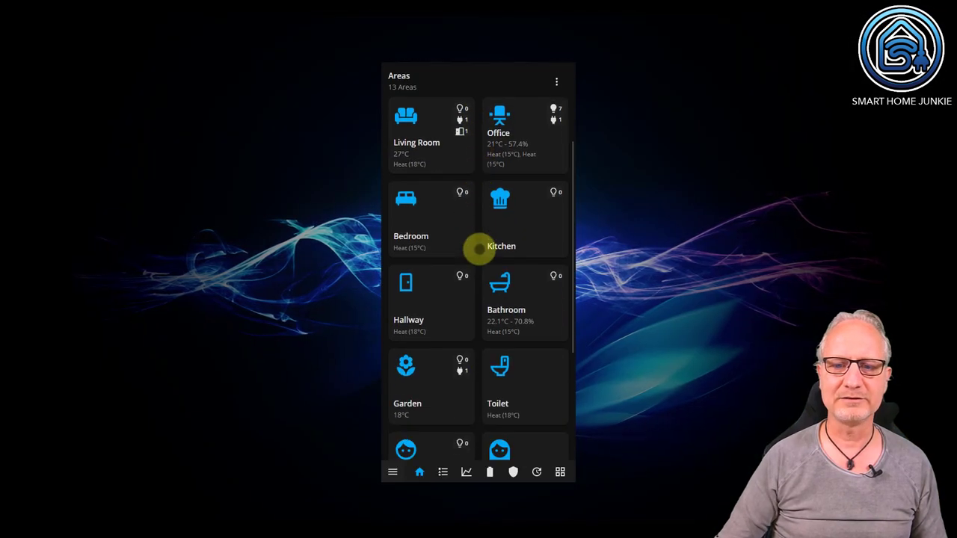
scroll(479, 250, "up", 5)
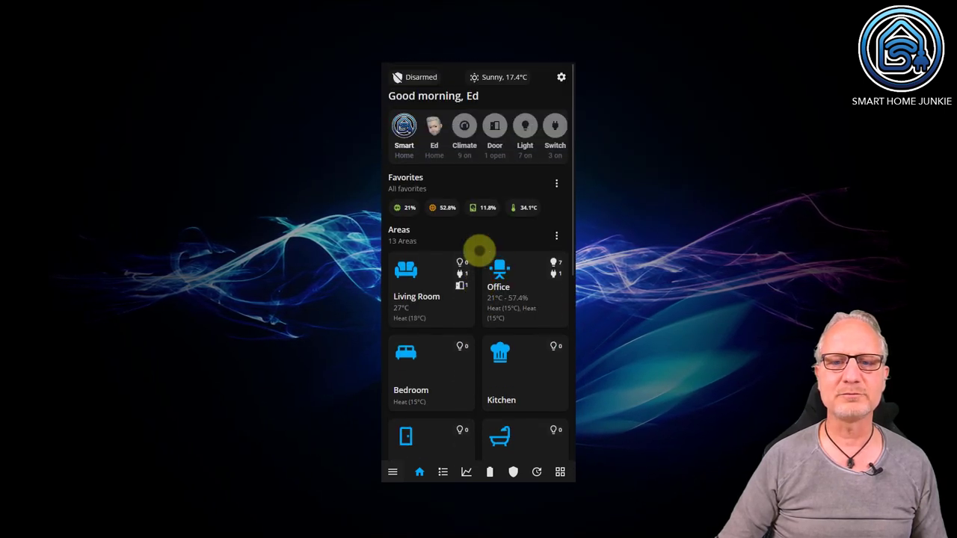
- View the entities of the Living Room and Bedroom areas
left_click(151, 275)
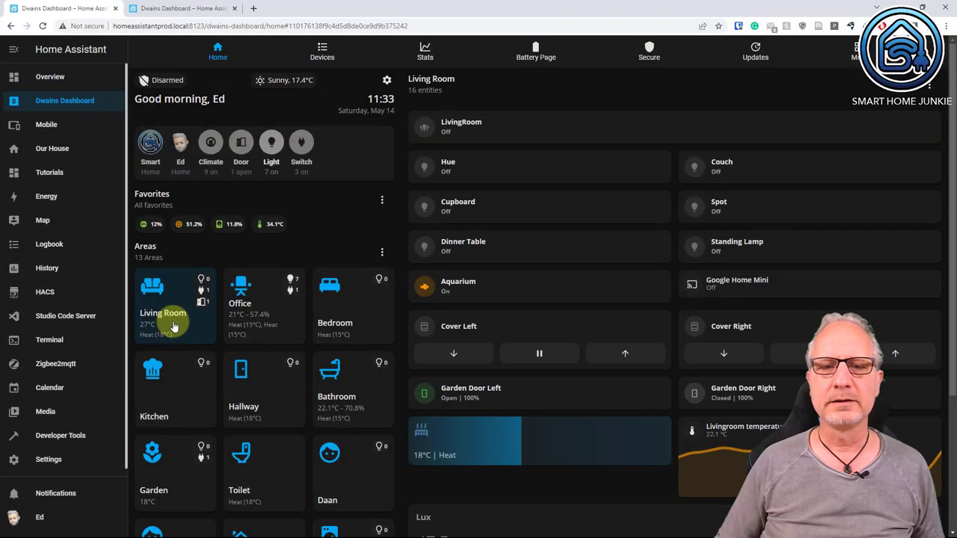
left_click(376, 322)
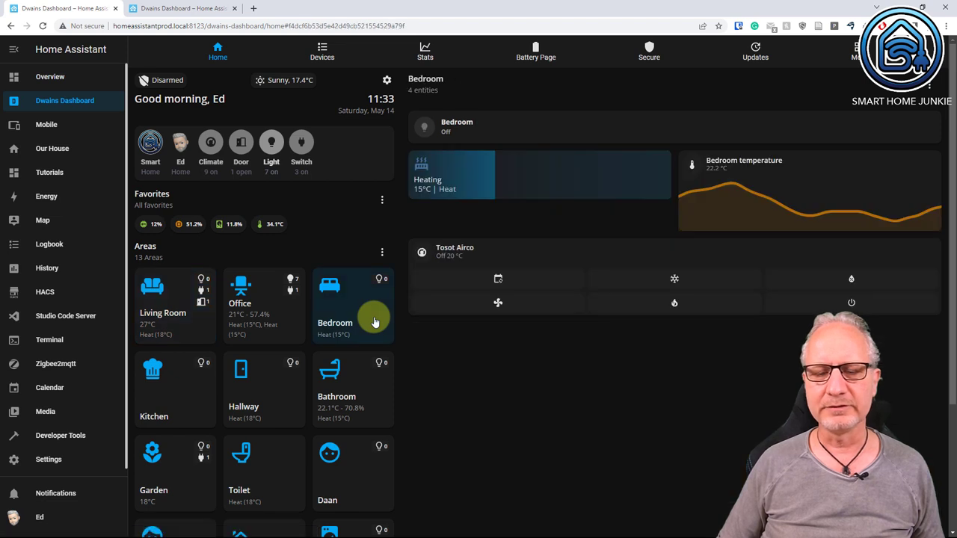
- View the entities of the Kitchen, Hallway, Bathroom, Garden and Toilet areas and the child's room, ending on the Bedroom area
left_click(179, 395)
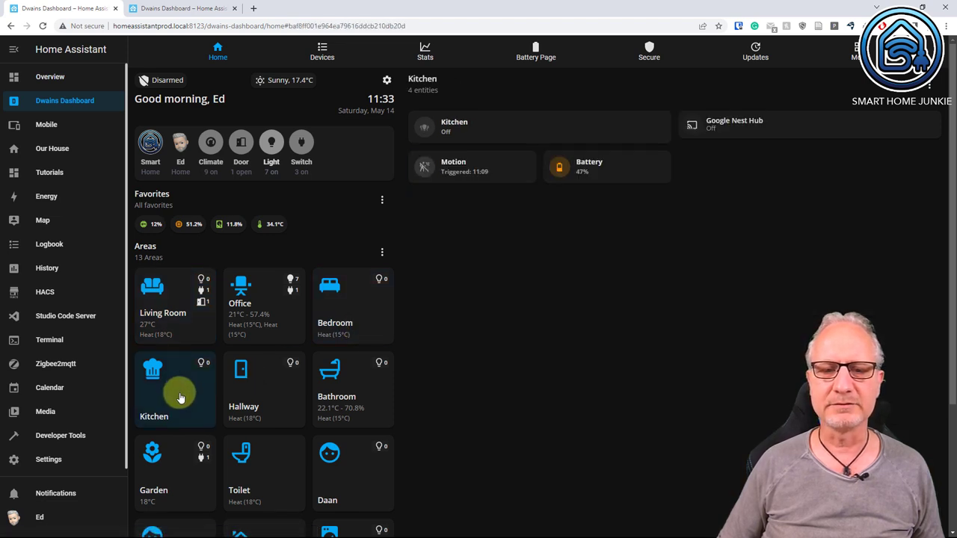
left_click(278, 393)
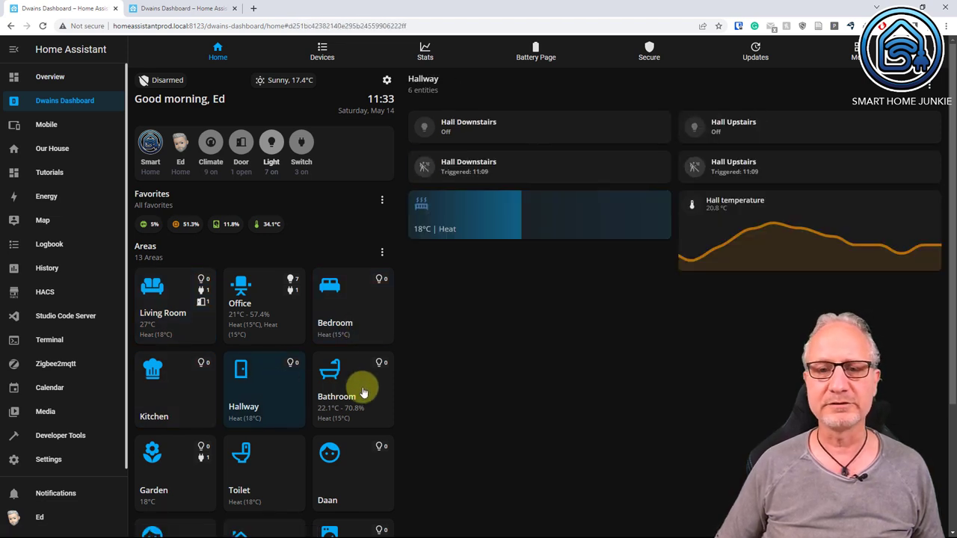
left_click(363, 392)
left_click(179, 468)
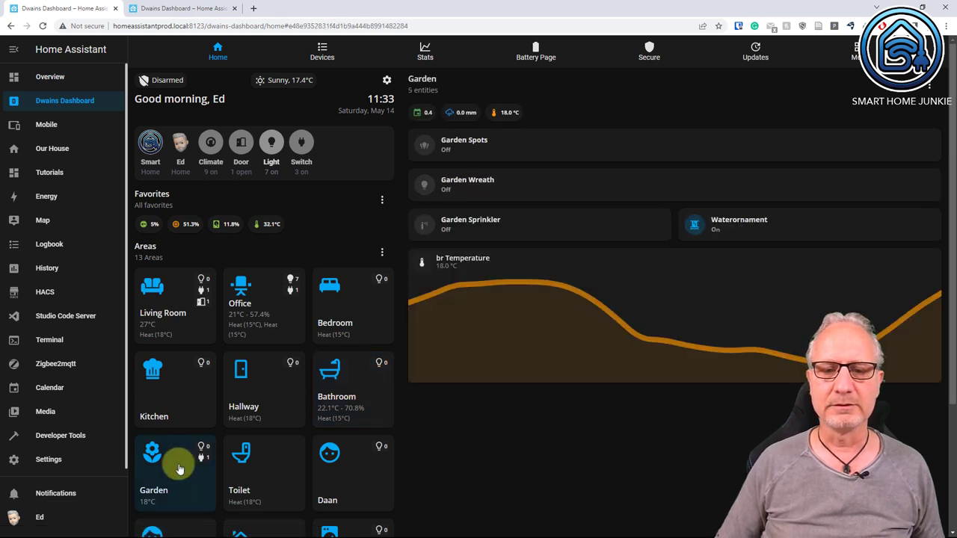
left_click(267, 459)
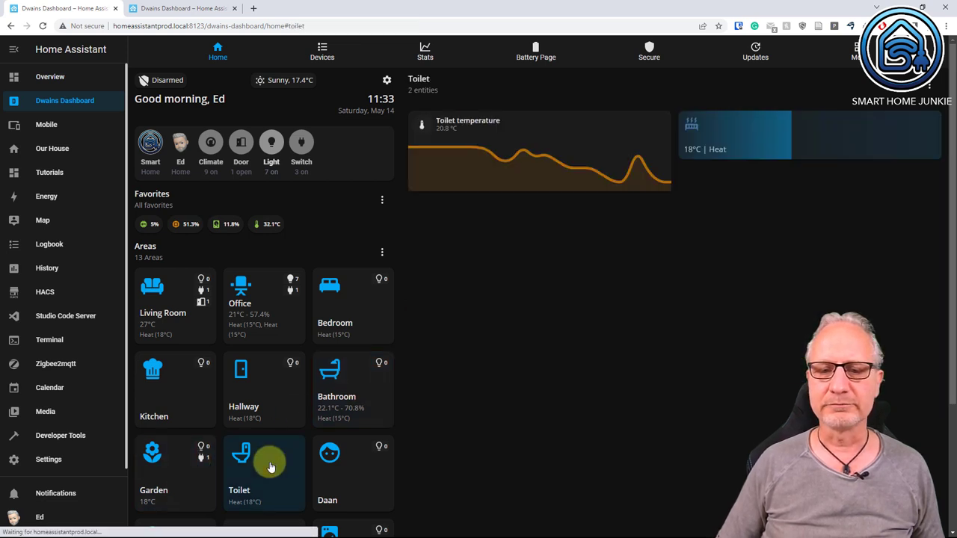
left_click(357, 466)
left_click(362, 310)
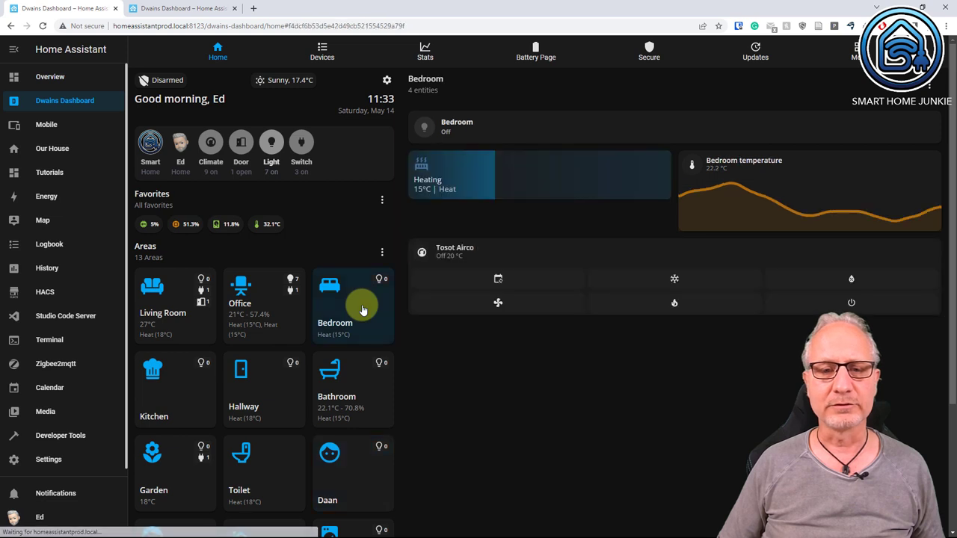
- Turn on the LivingRoom light group in the Living Room area and raise the Hue light's brightness to 56%
left_click(186, 306)
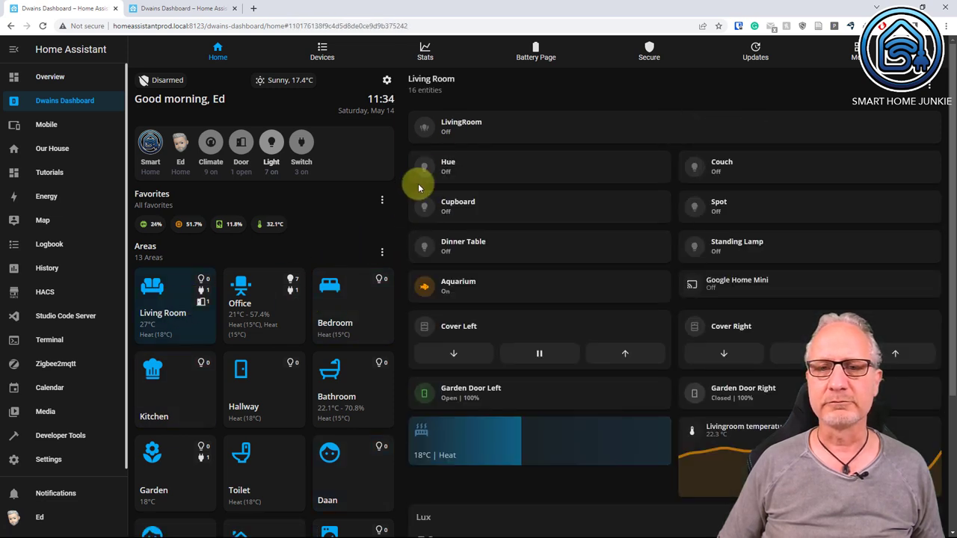
left_click(424, 130)
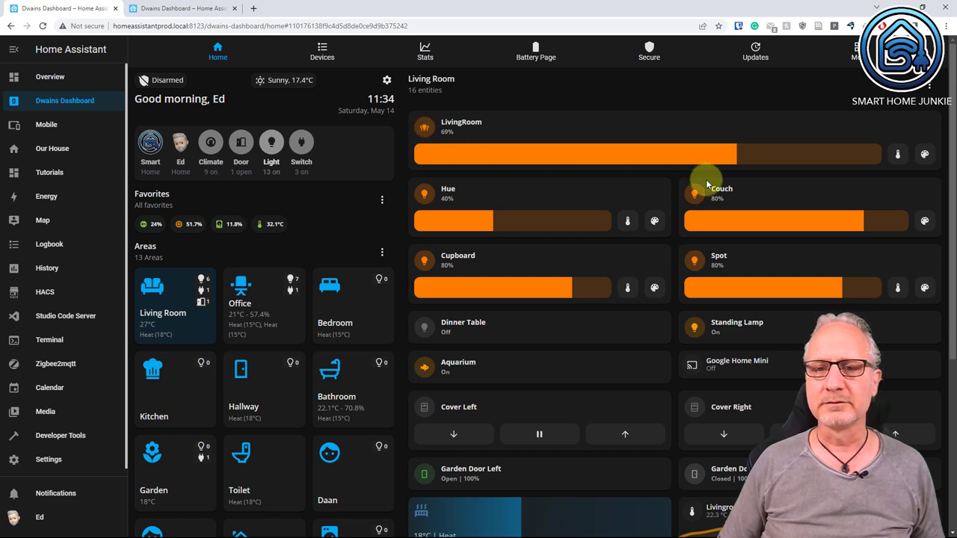
left_click_drag(496, 220, 524, 225)
- Look through the remaining Living Room entities and turn off the LivingRoom light group
scroll(540, 323, "down", 3)
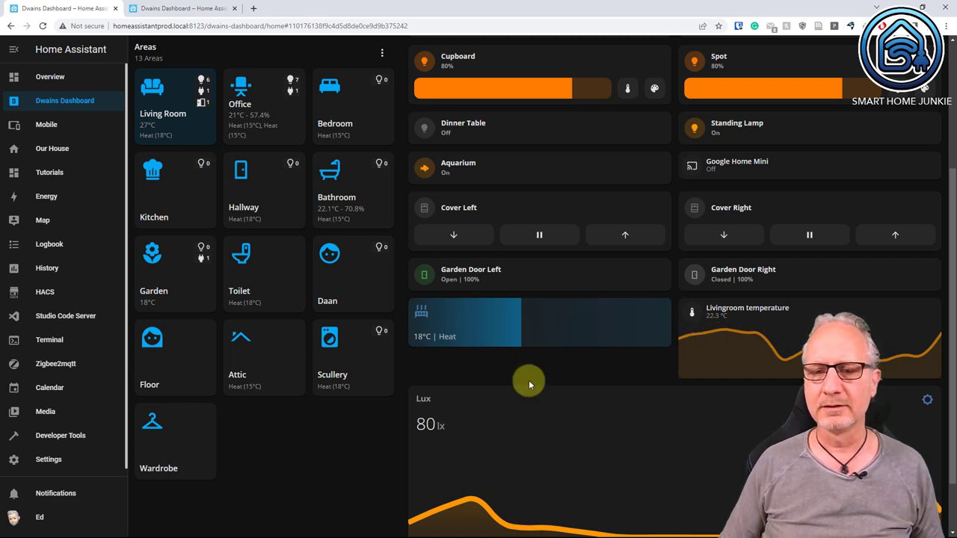
scroll(529, 380, "down", 1)
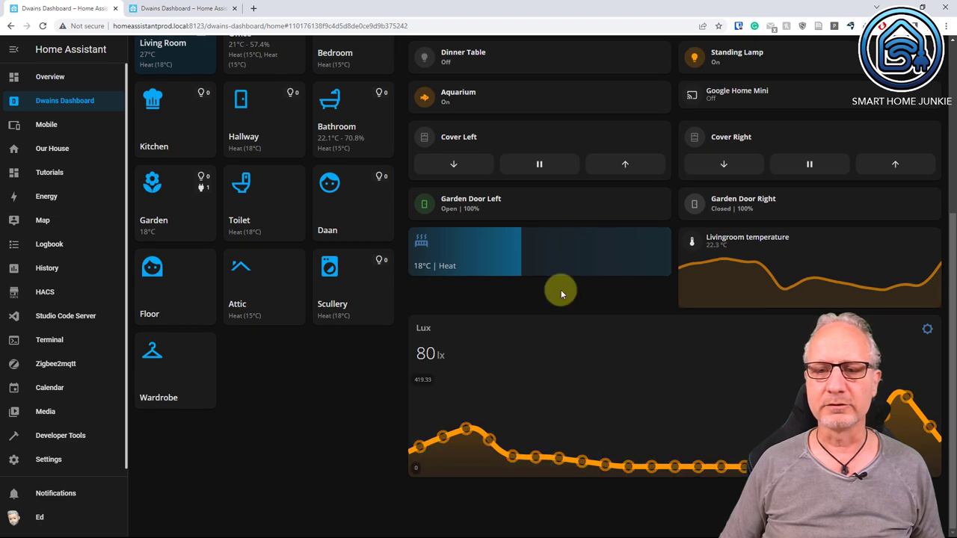
scroll(571, 293, "up", 4)
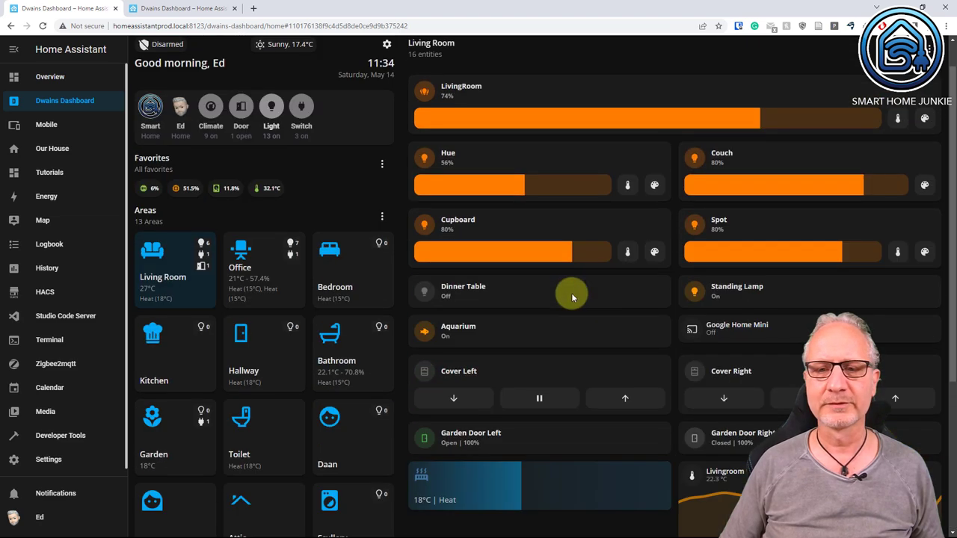
left_click(426, 131)
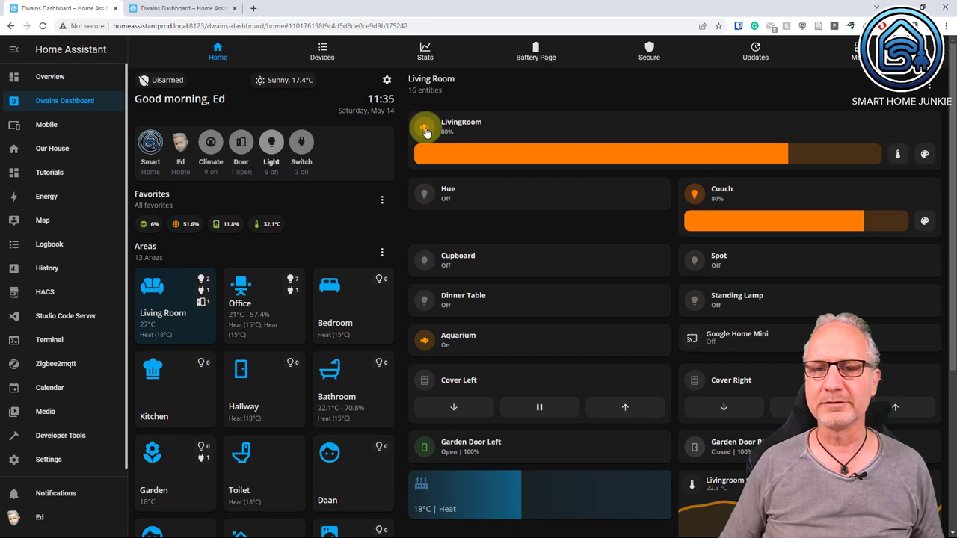
- Enable edit mode for the Areas section
left_click(382, 254)
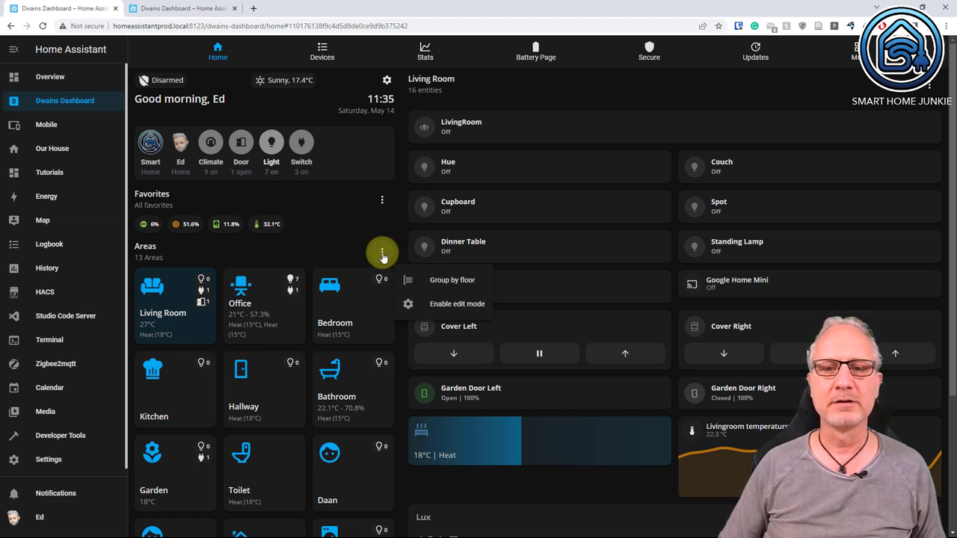
left_click(449, 307)
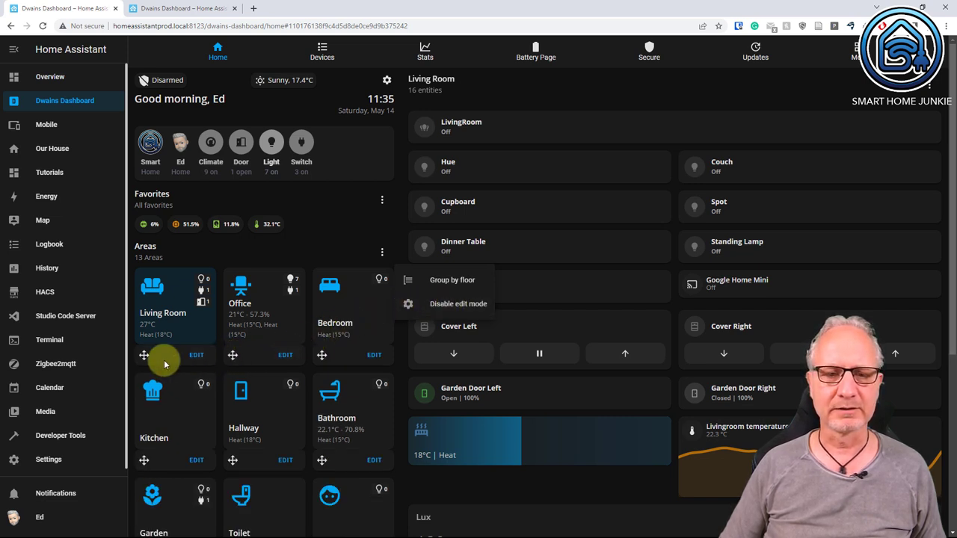
- Try reordering the area cards by moving Living Room and Bathroom, and put them back in their original order
left_click_drag(144, 356, 353, 358)
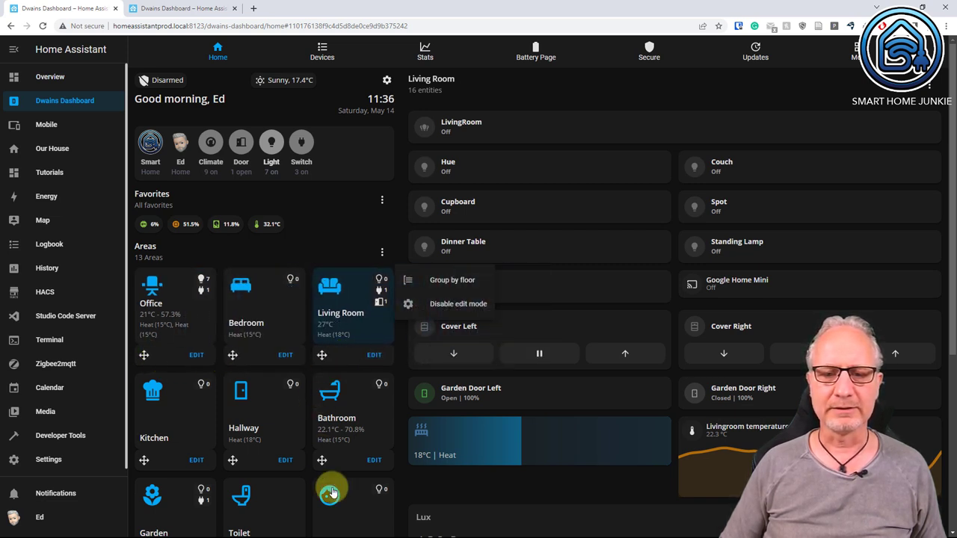
left_click_drag(322, 460, 324, 340)
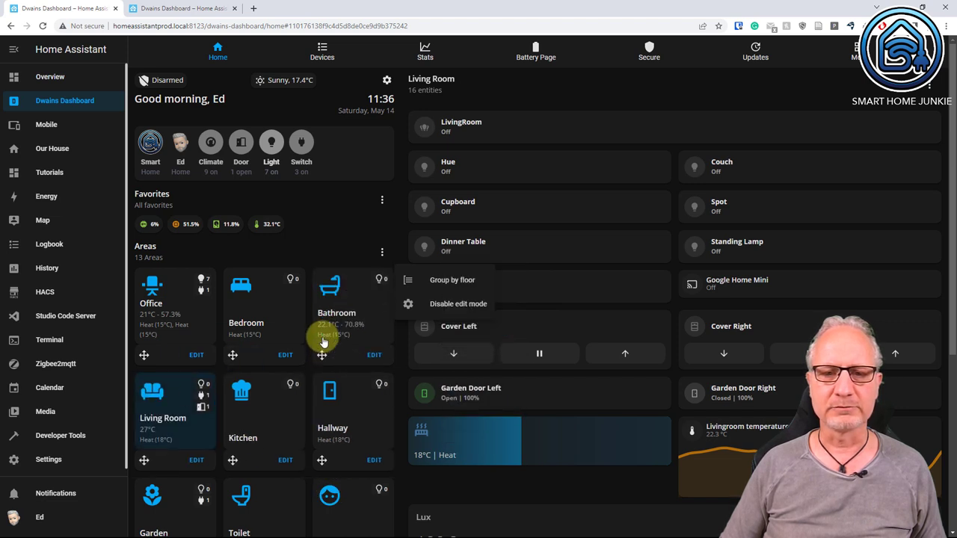
left_click(360, 250)
left_click_drag(322, 355, 331, 418)
left_click_drag(323, 354, 139, 348)
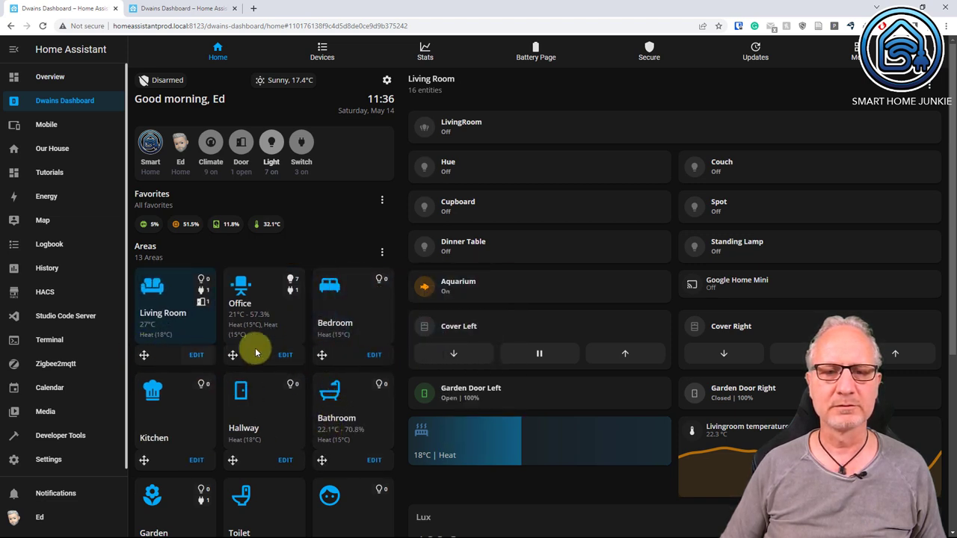
- Open the Living Room area button's settings and submit them with the mdi:sofa icon and Ground Floor as the area floor
left_click(195, 359)
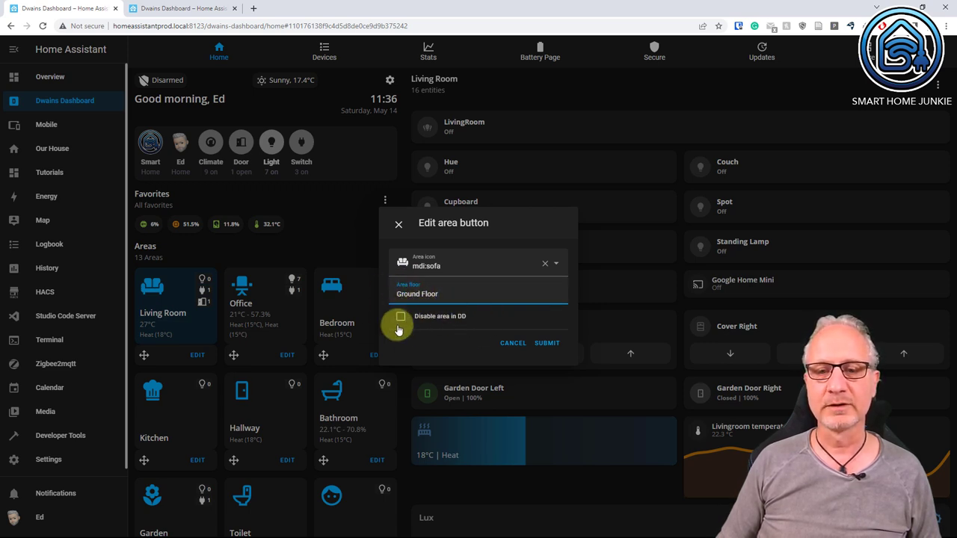
left_click(546, 343)
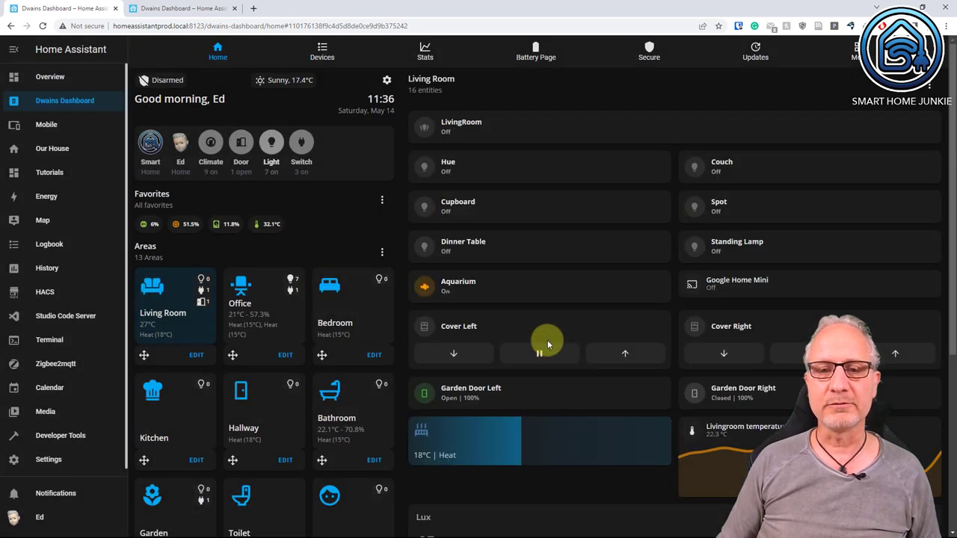
- Group the areas by floor and look through the First Floor, Ground Floor and Second Floor groups
left_click(382, 254)
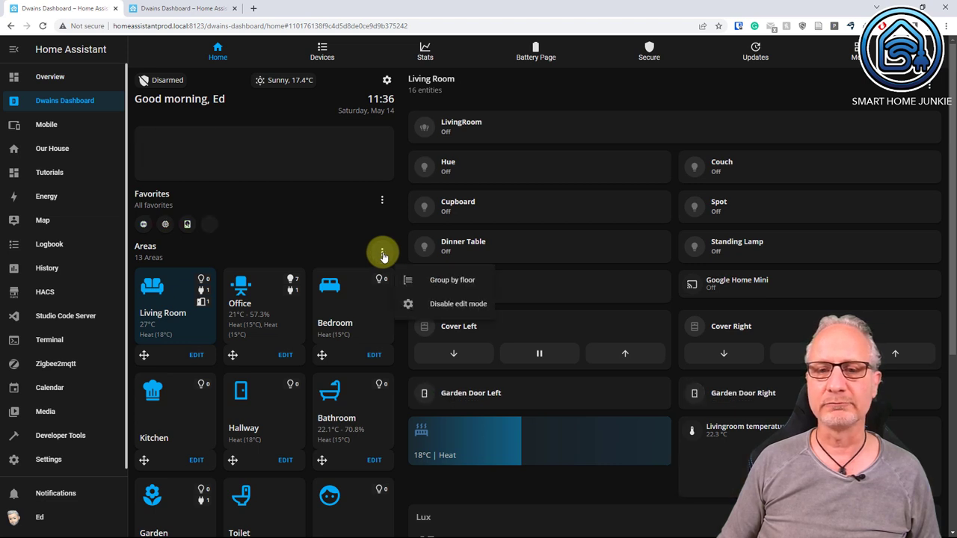
left_click(456, 284)
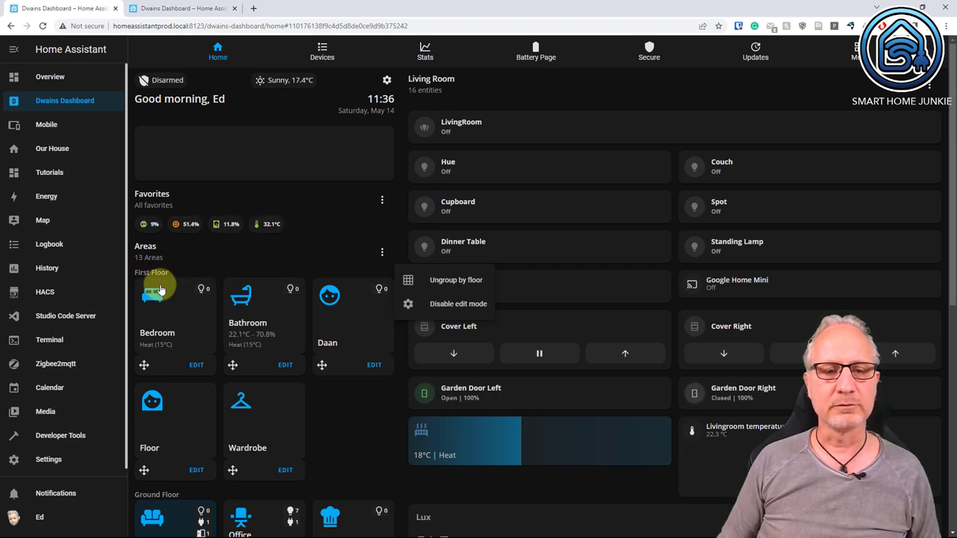
scroll(184, 316, "down", 4)
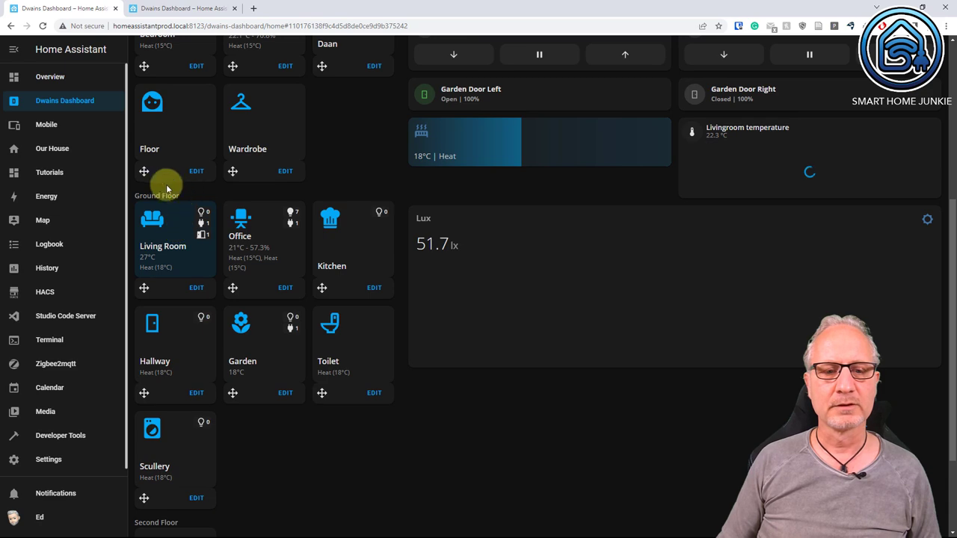
scroll(184, 196, "down", 2)
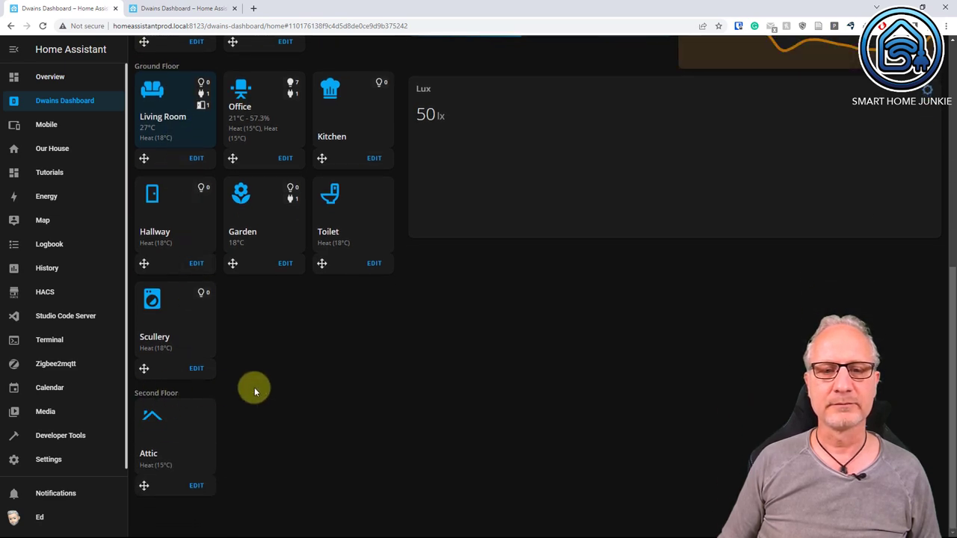
scroll(254, 389, "up", 6)
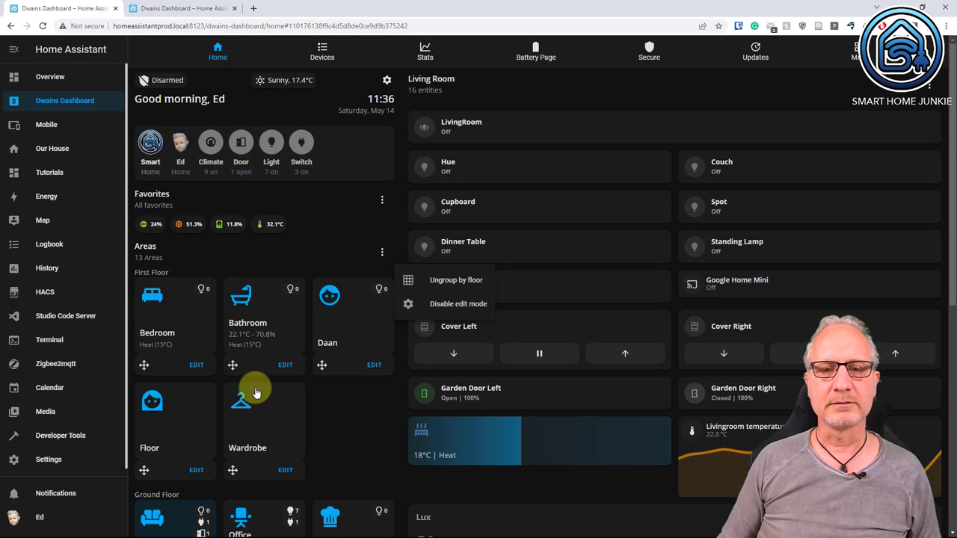
- Ungroup the areas by floor
left_click(383, 254)
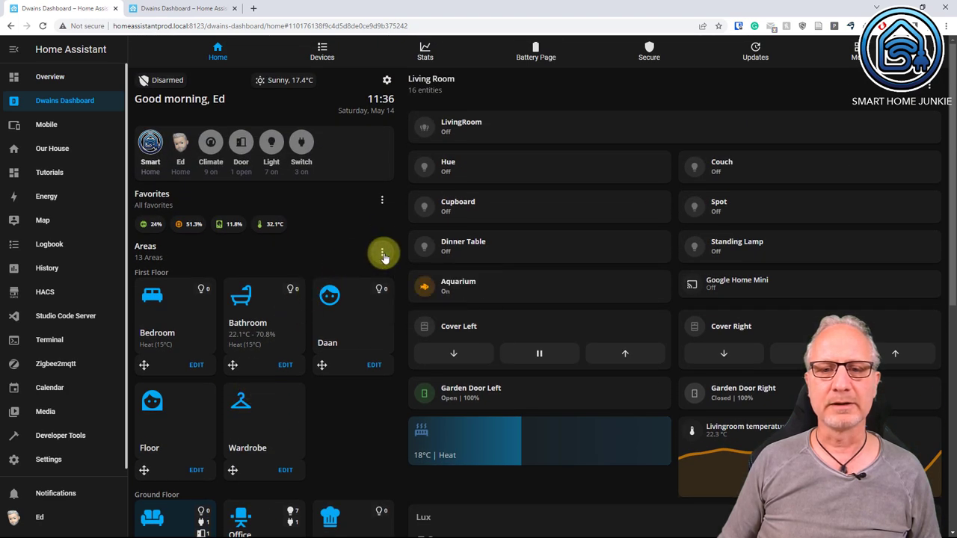
left_click(383, 255)
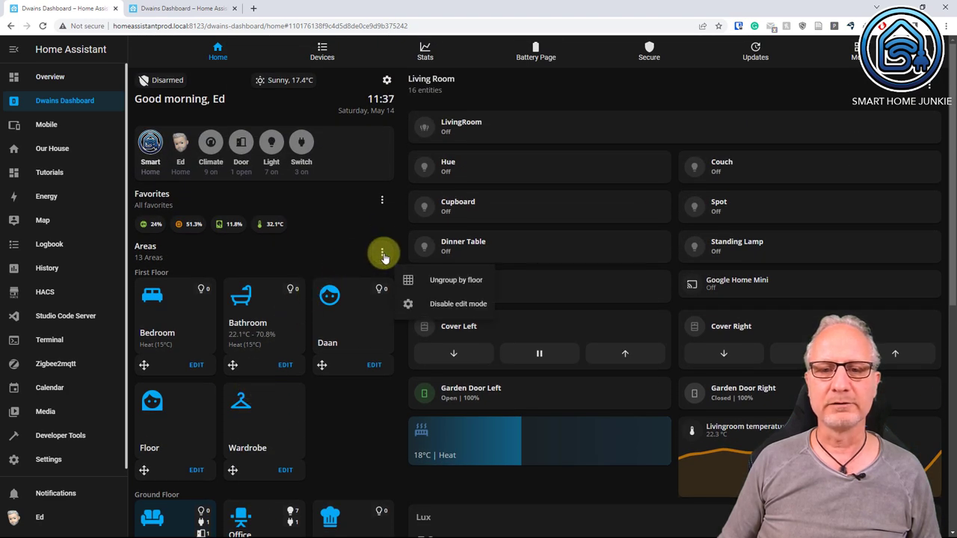
left_click(437, 285)
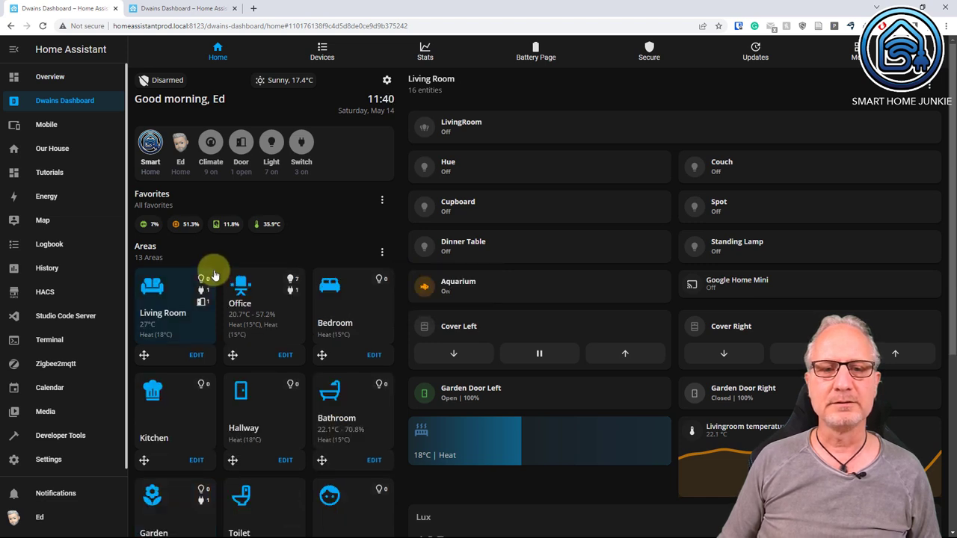
- Switch the Living Room lights on and off from its area card, turning off Hue and Cupboard individually in between
left_click(201, 285)
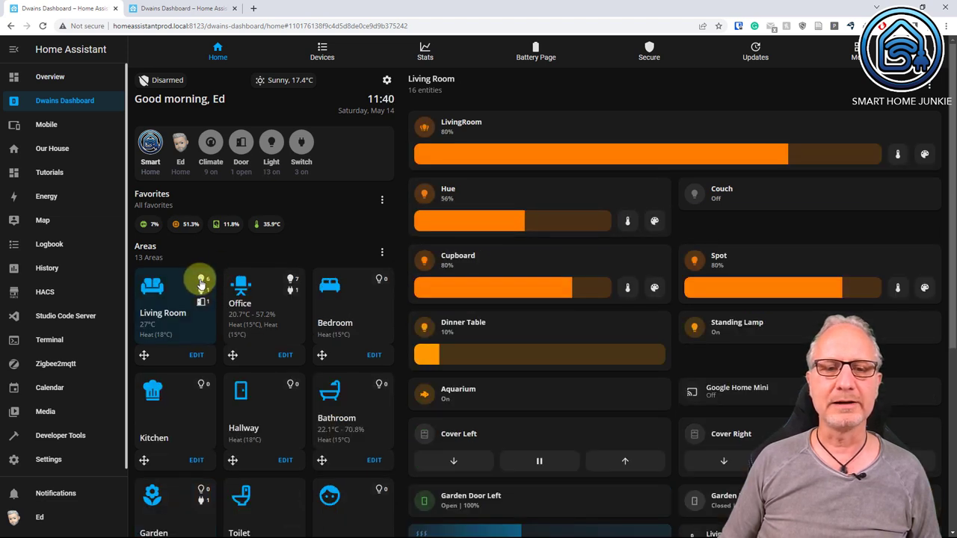
left_click(425, 196)
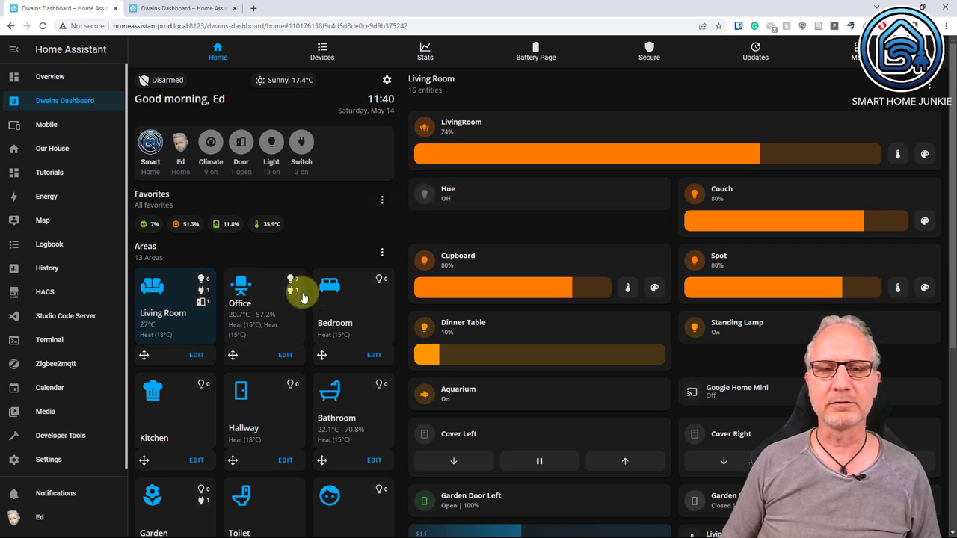
left_click(425, 263)
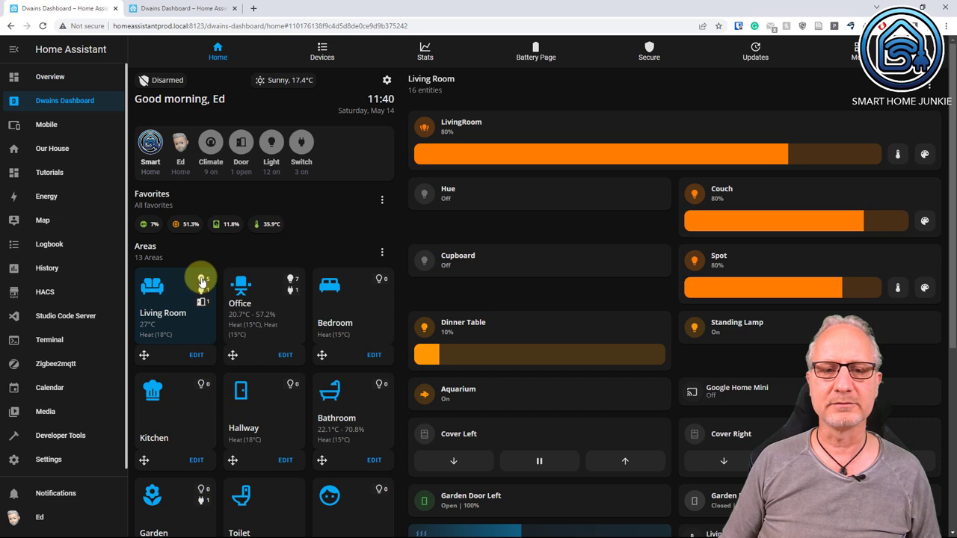
left_click(202, 282)
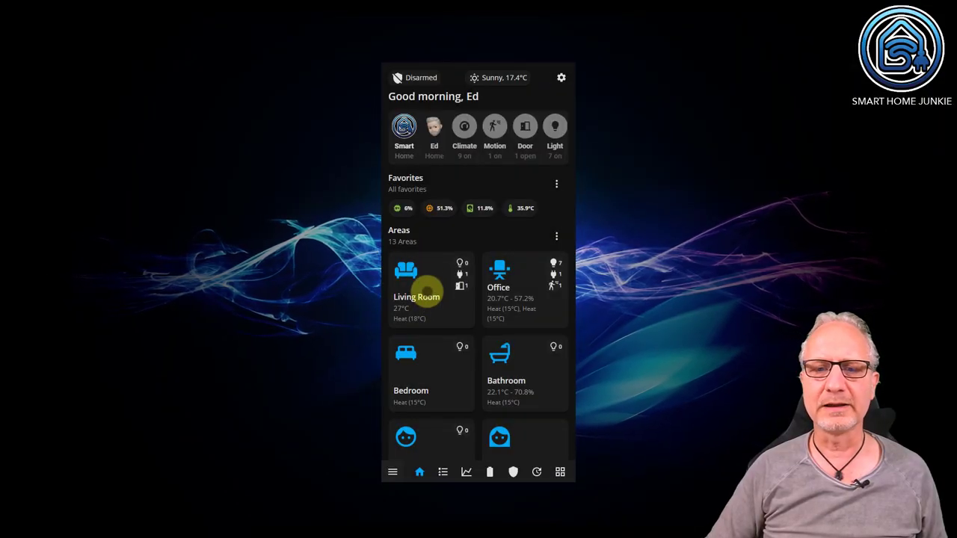
- View the entities of the Living Room and Bathroom areas in the mobile layout, returning to the home page after each
left_click(426, 290)
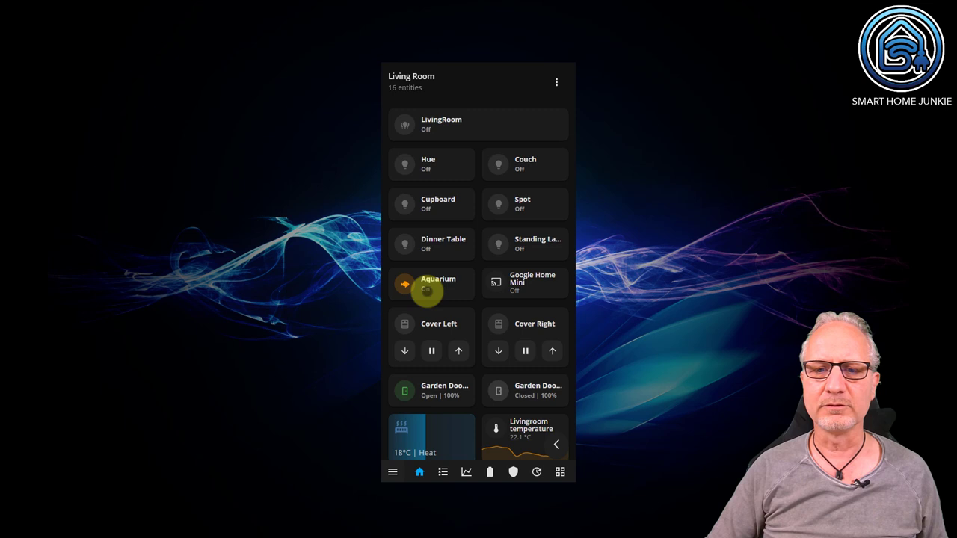
scroll(426, 292, "down", 3)
scroll(427, 292, "up", 3)
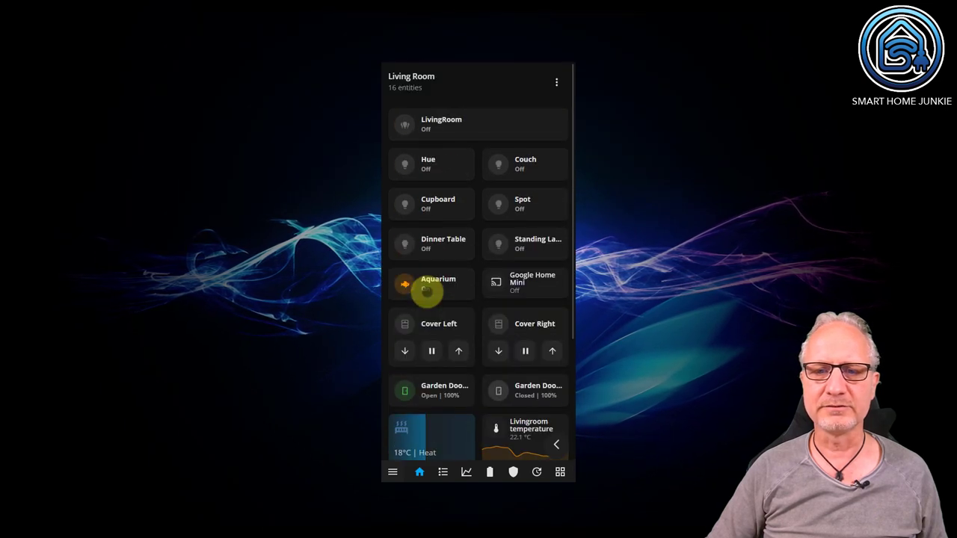
left_click(557, 446)
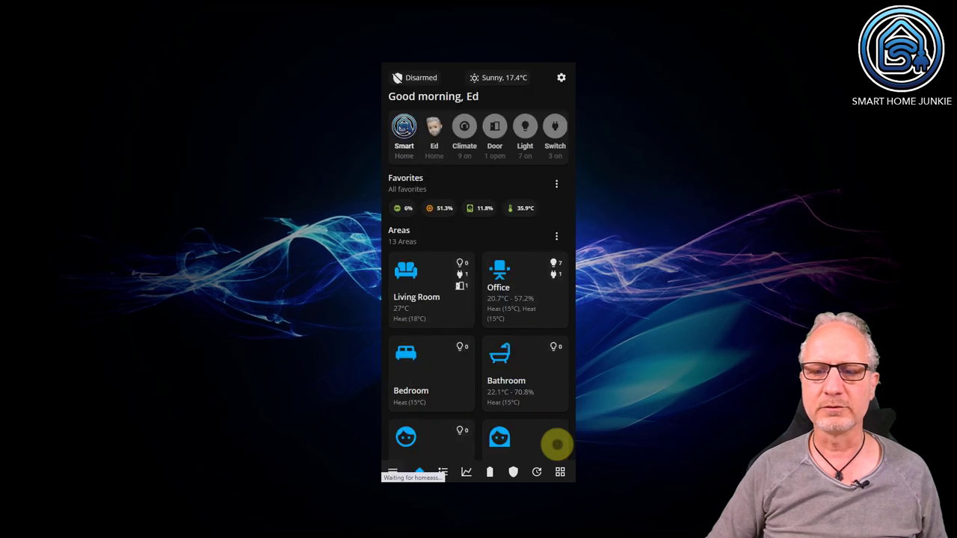
left_click(504, 367)
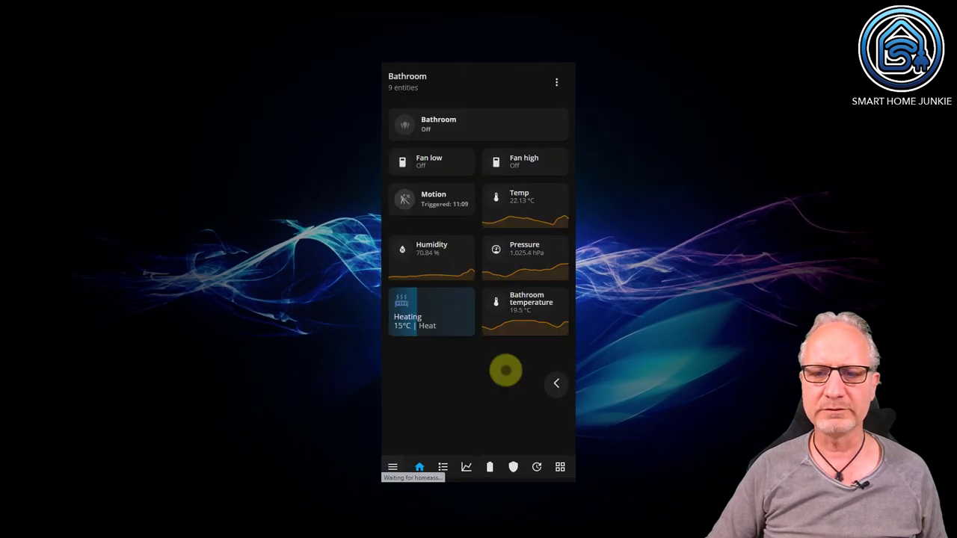
left_click(555, 384)
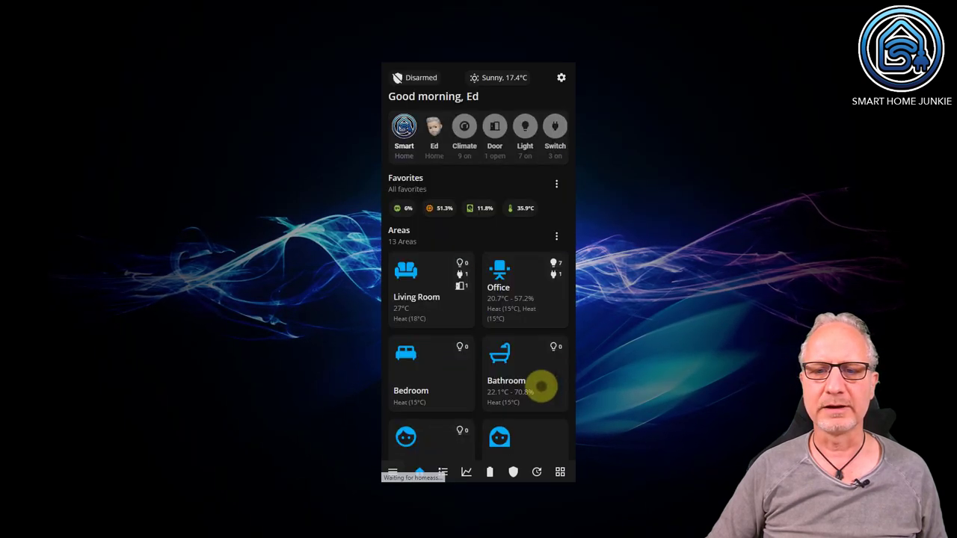
- View the Bedroom area's entities in the mobile layout, and look through the Office area's entities in the desktop layout
left_click(415, 376)
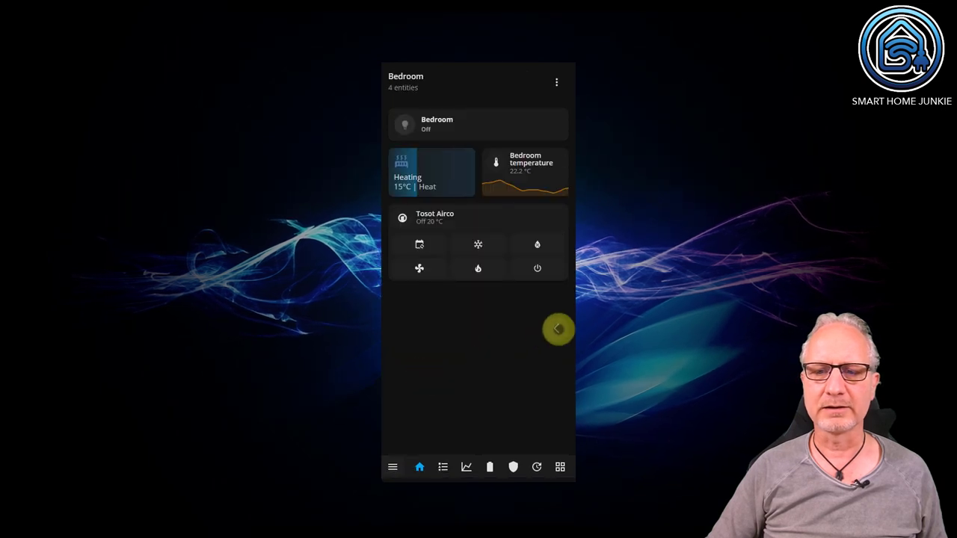
left_click(556, 331)
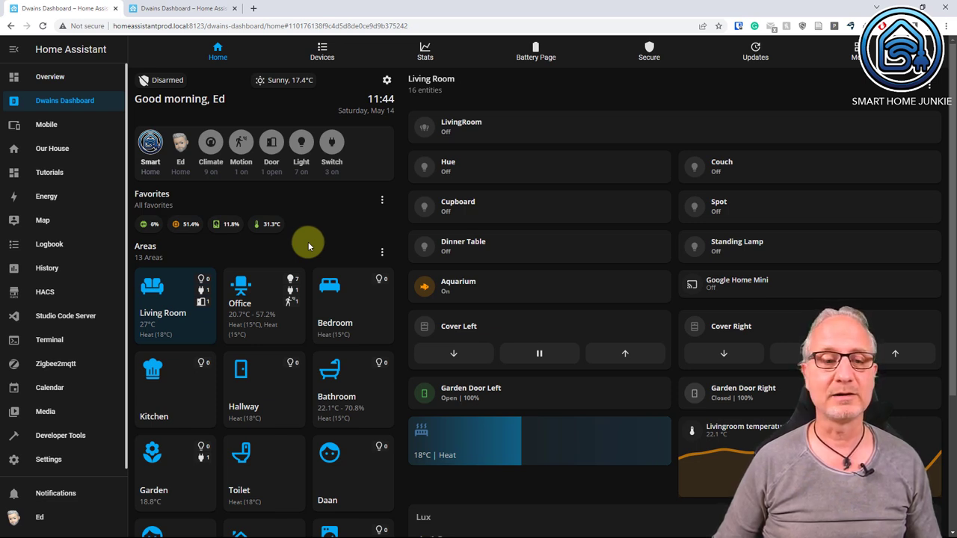
left_click(258, 324)
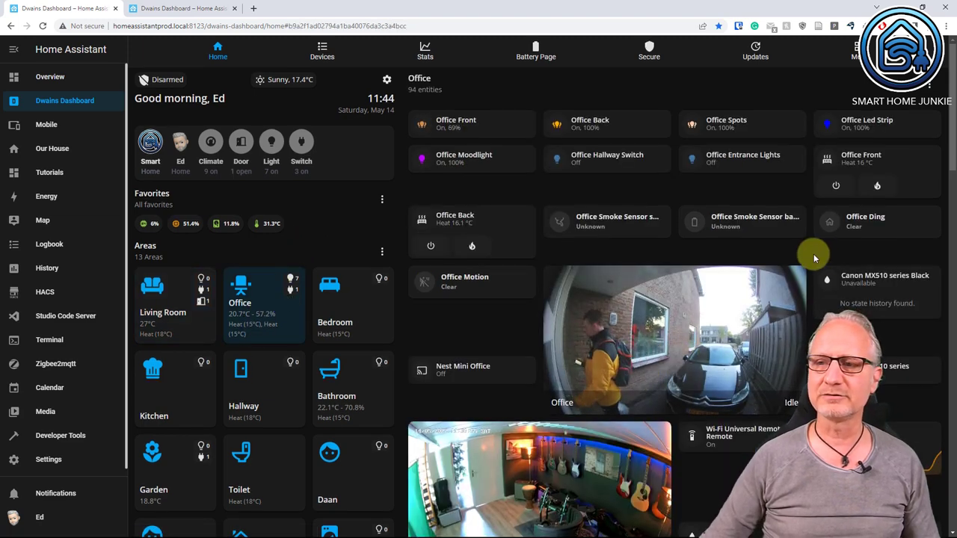
scroll(814, 254, "down", 10)
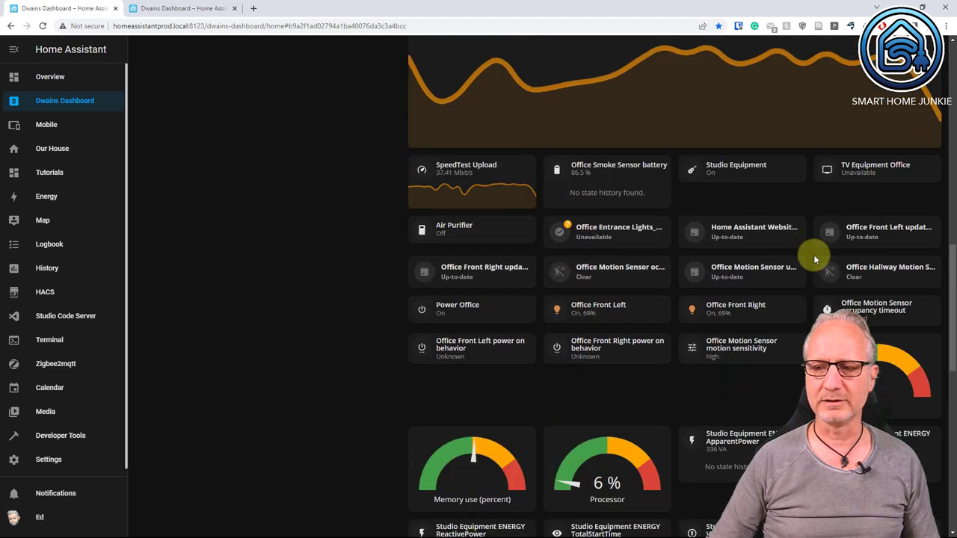
scroll(815, 258, "up", 10)
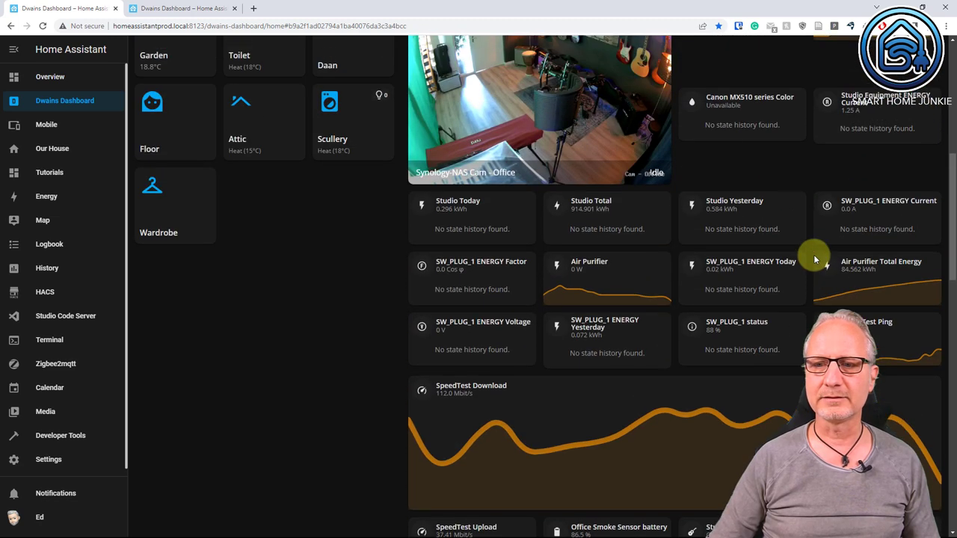
scroll(813, 254, "up", 3)
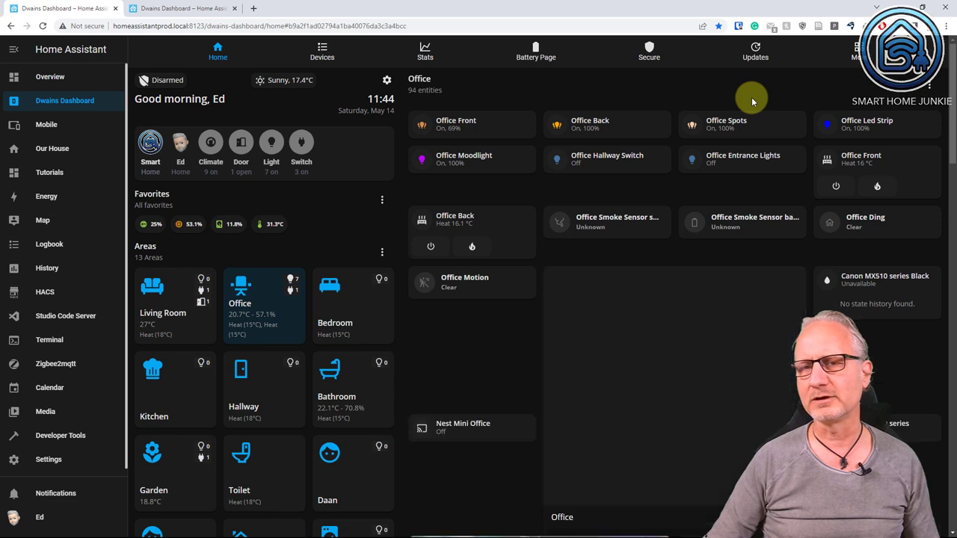
- Enable edit mode for the Office area and hide all of its entities
left_click(929, 87)
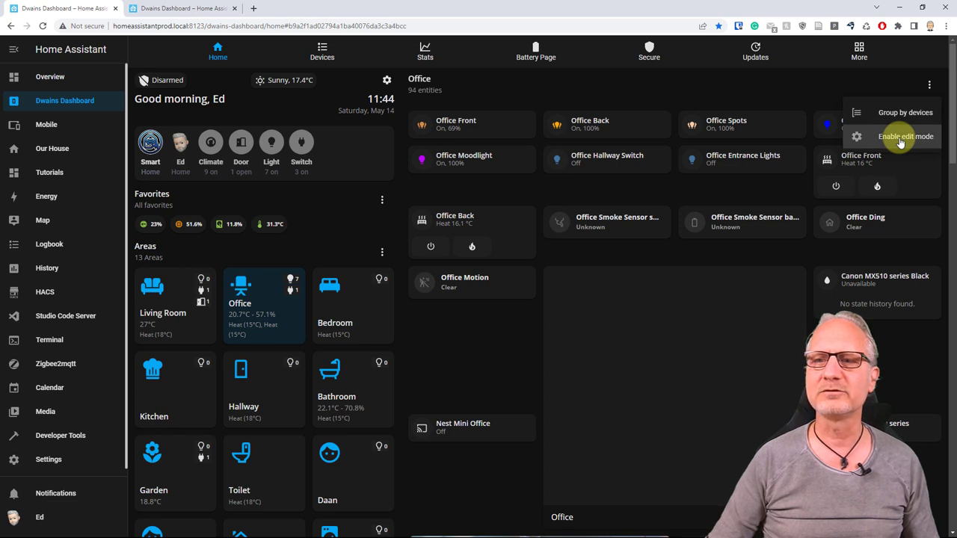
left_click(901, 139)
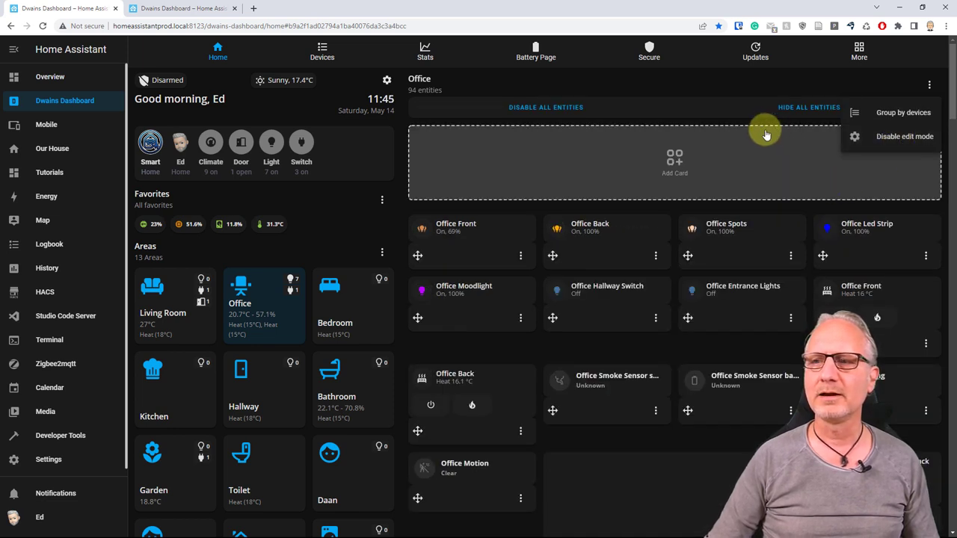
left_click(744, 86)
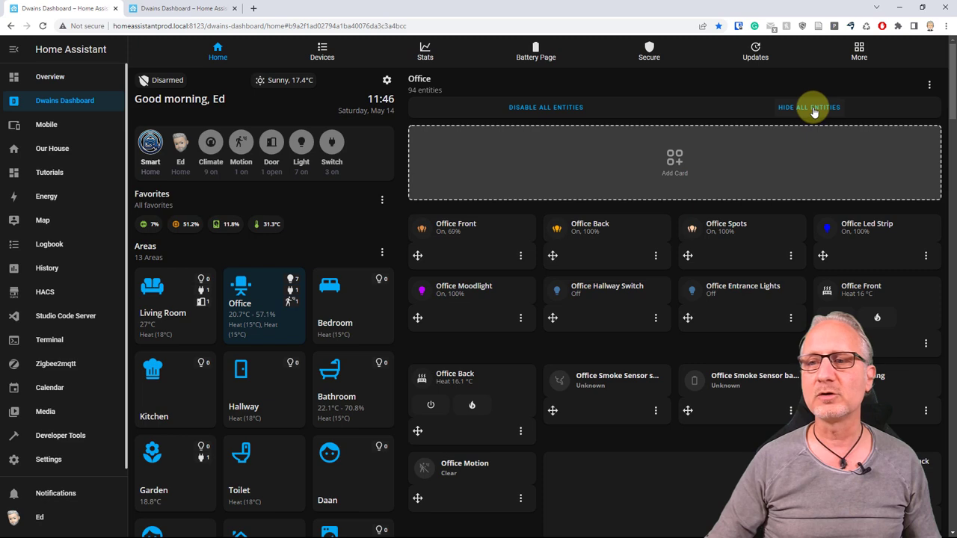
left_click(815, 112)
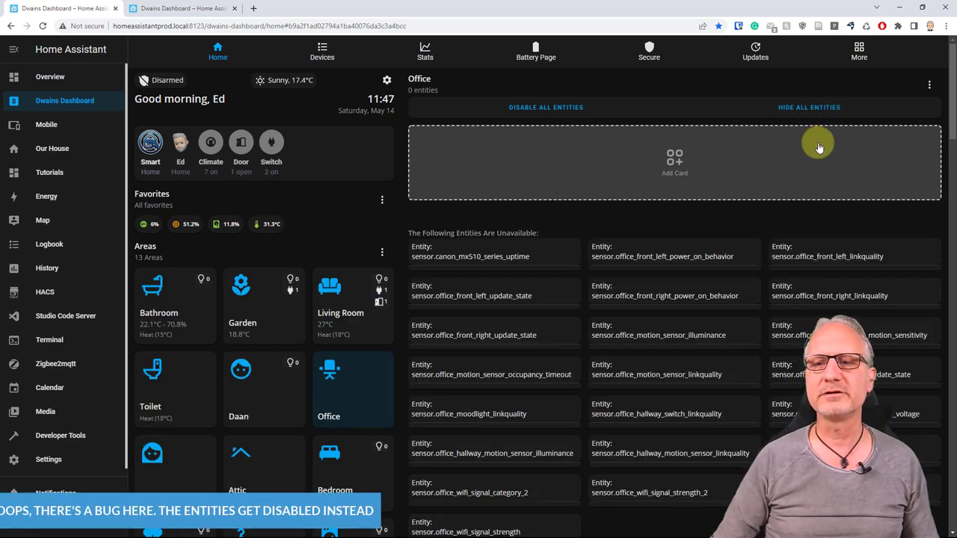
- Turn the Office area's edit mode off and on again
left_click(929, 85)
left_click(903, 137)
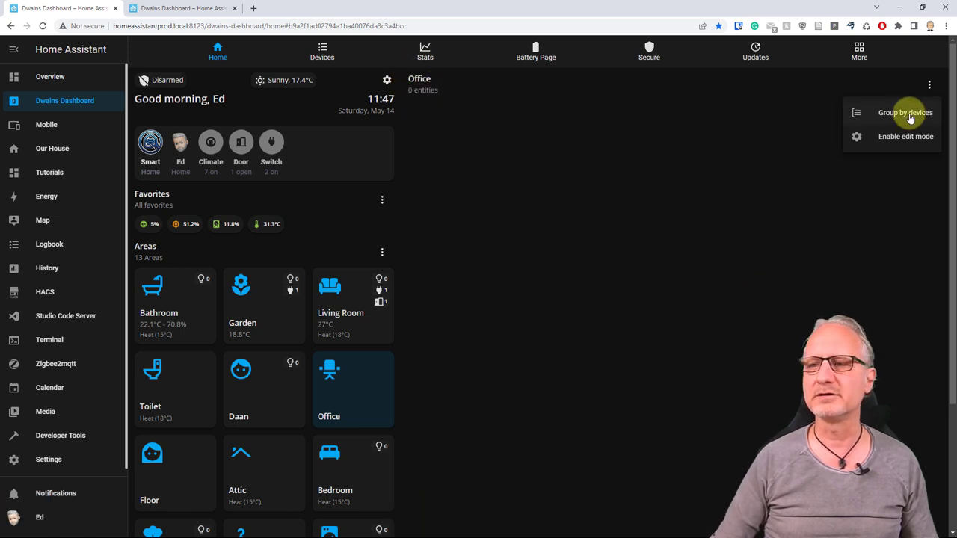
left_click(905, 138)
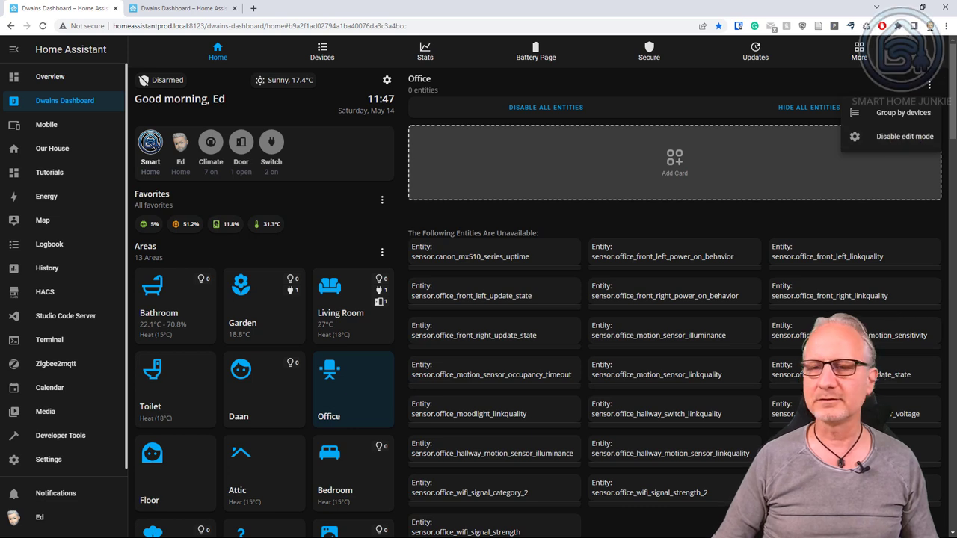
left_click(770, 88)
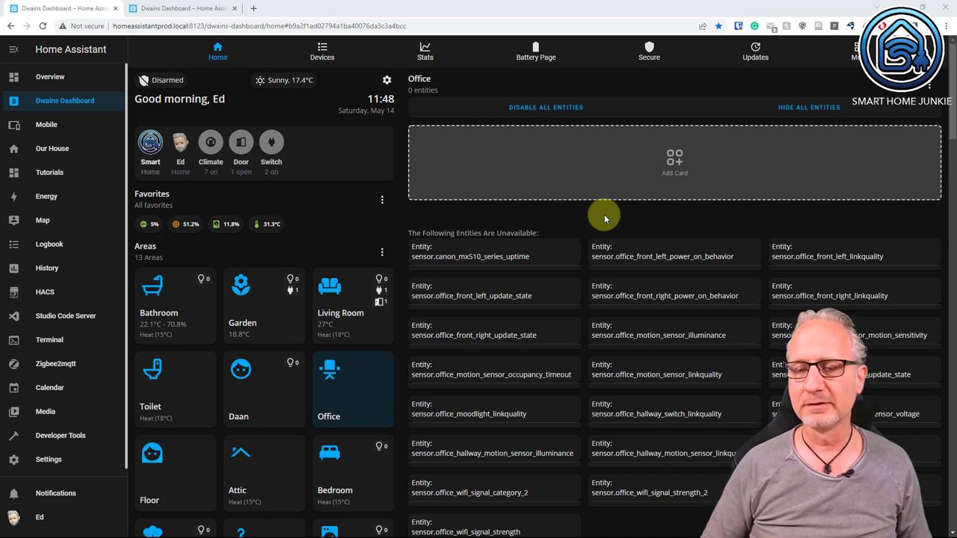
- Find "light." among the Office area's disabled entities and enable the Office Front, Office Back, Office Led Strip and Office Spots lights
scroll(605, 215, "down", 10)
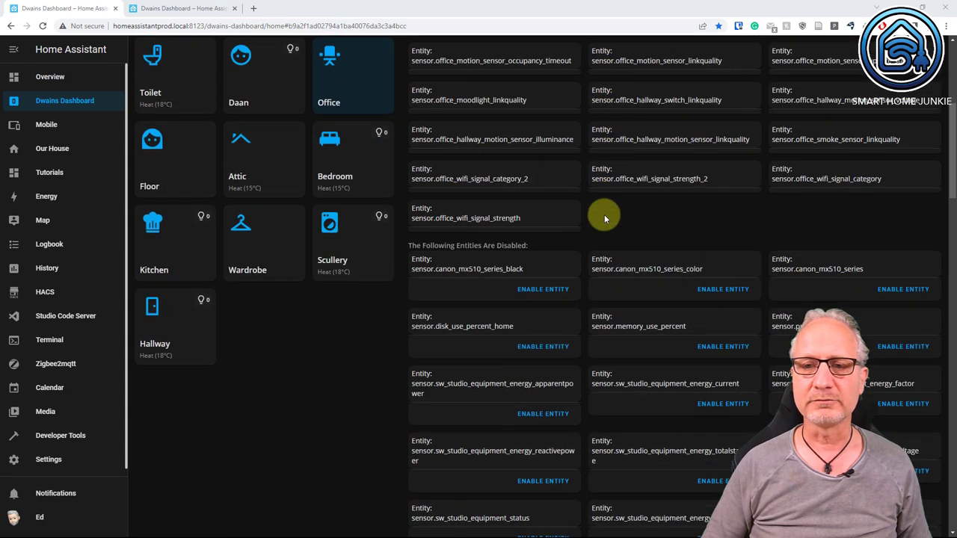
scroll(604, 215, "up", 10)
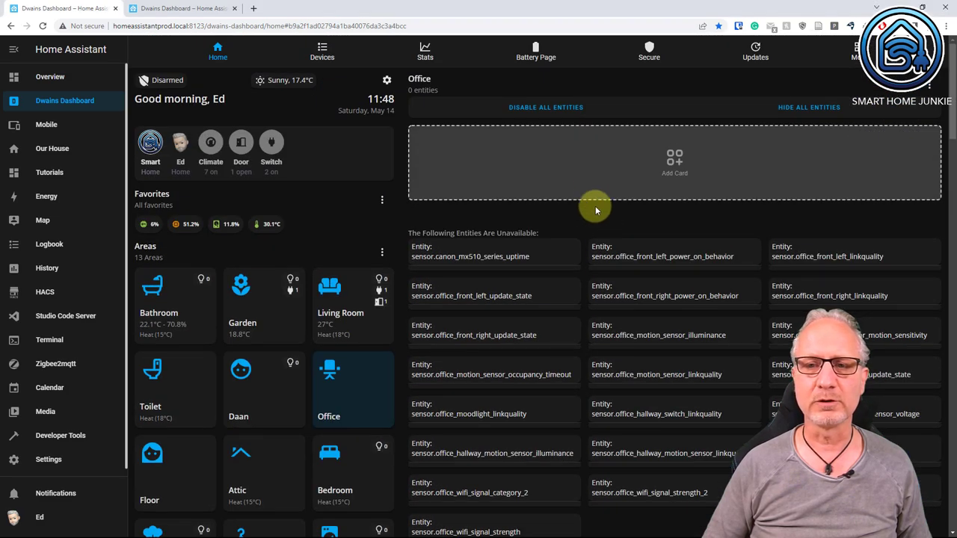
key("ctrl+f")
type("light.")
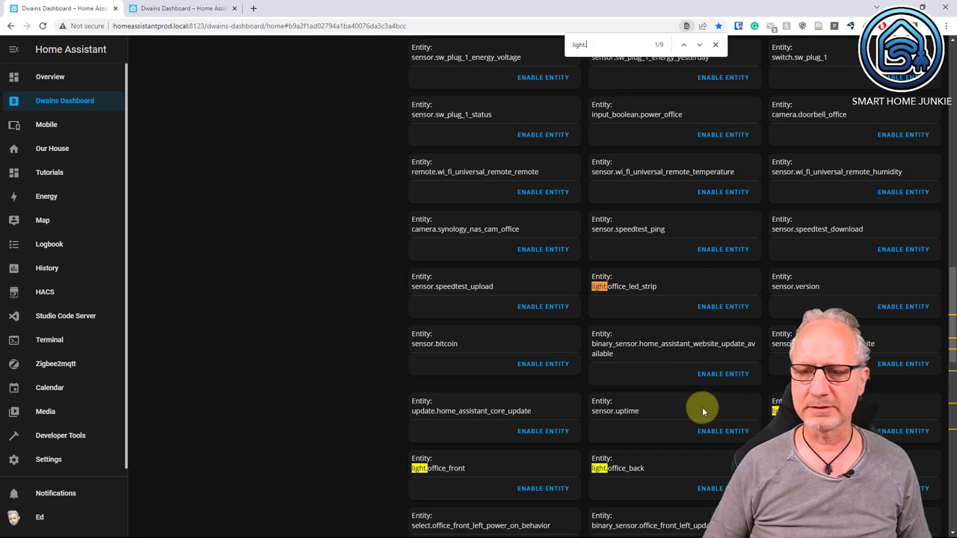
left_click(549, 493)
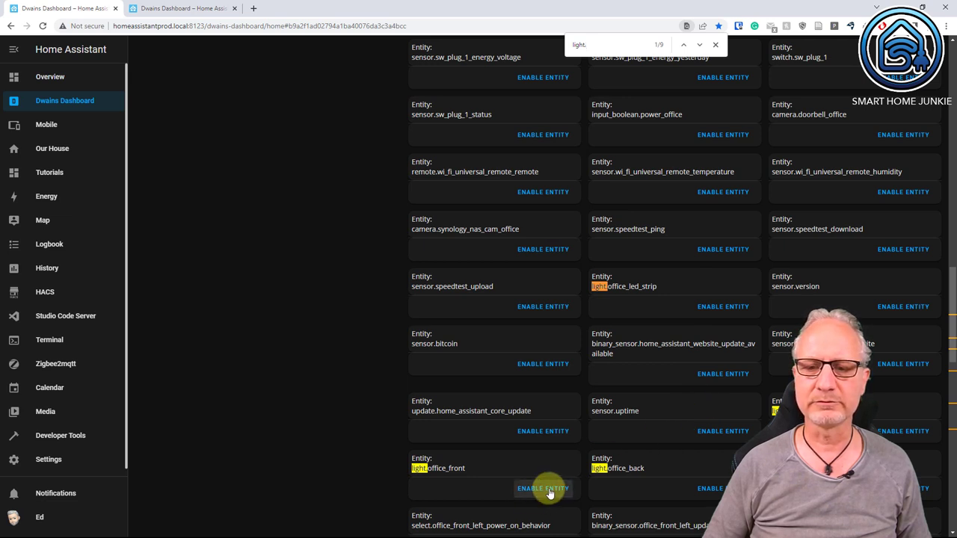
left_click(720, 492)
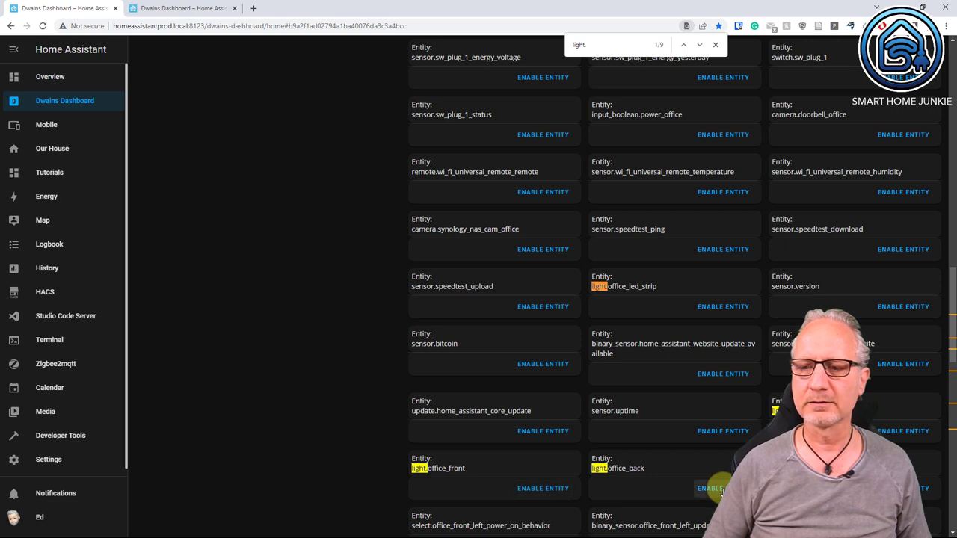
left_click(731, 308)
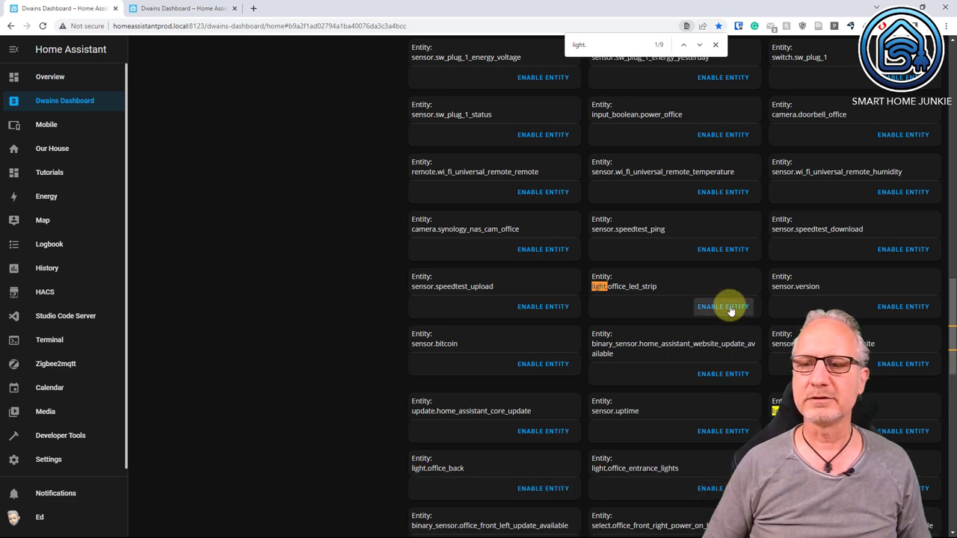
left_click(897, 434)
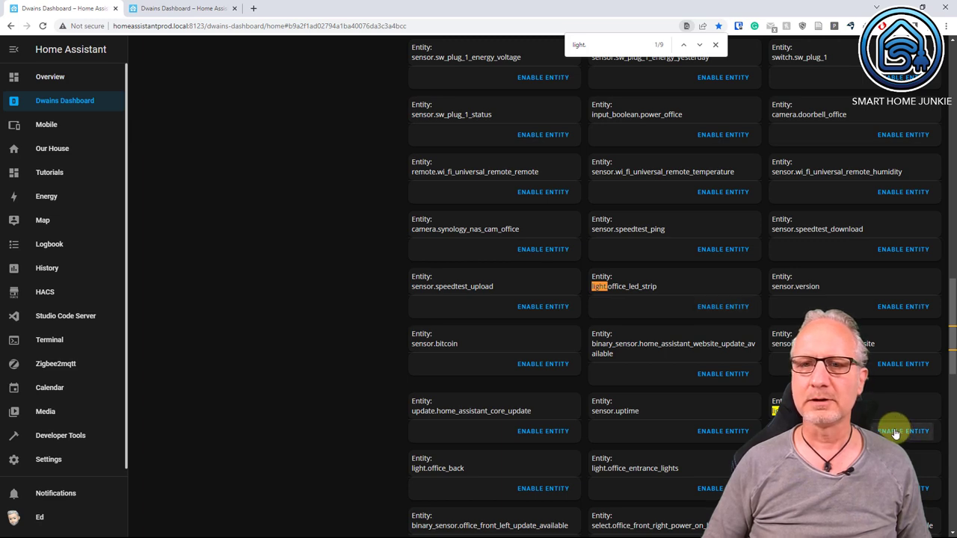
- Find "moodlight" among the disabled entities, enable light.office_moodlight and return to the Office area's enabled entity cards
key("ctrl+f")
type("moodlight")
left_click(904, 311)
key("Escape")
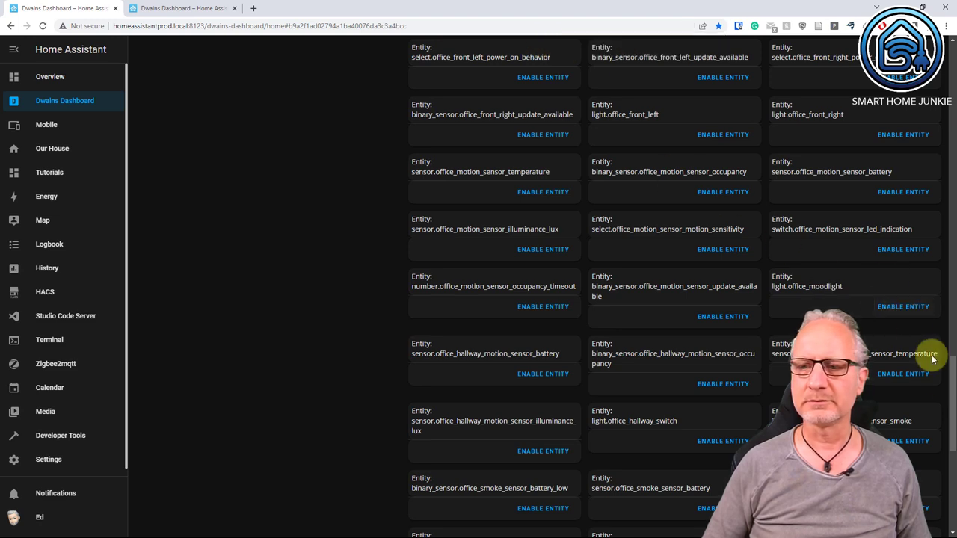
scroll(951, 395, "up", 15)
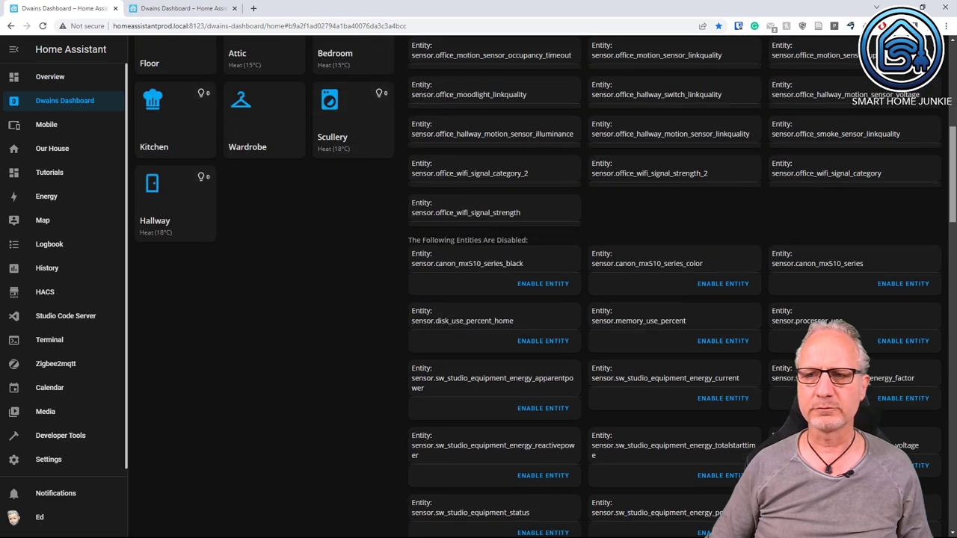
scroll(896, 207, "up", 10)
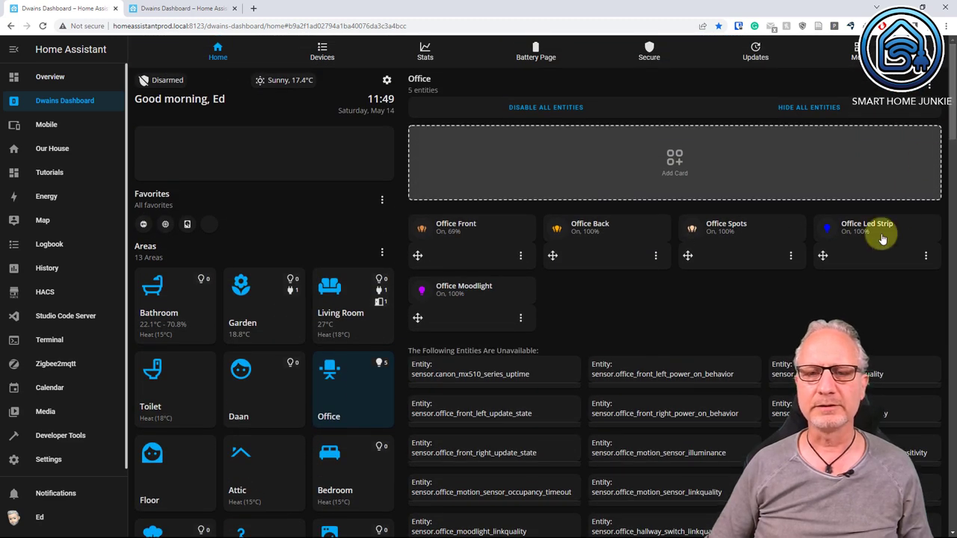
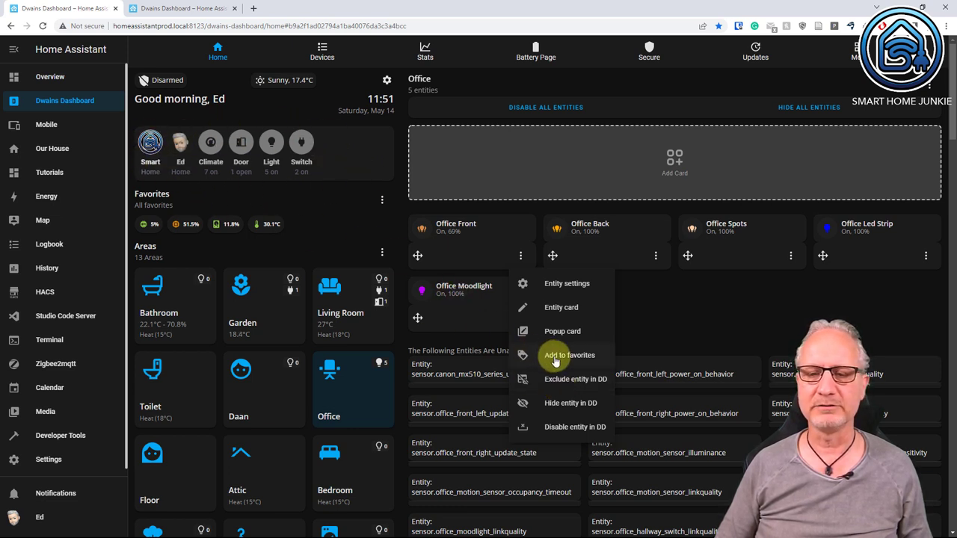
- Set the Office Front light's column span to 1 by default, 2 on large screens and 2 on extra large screens
left_click(656, 301)
left_click(520, 255)
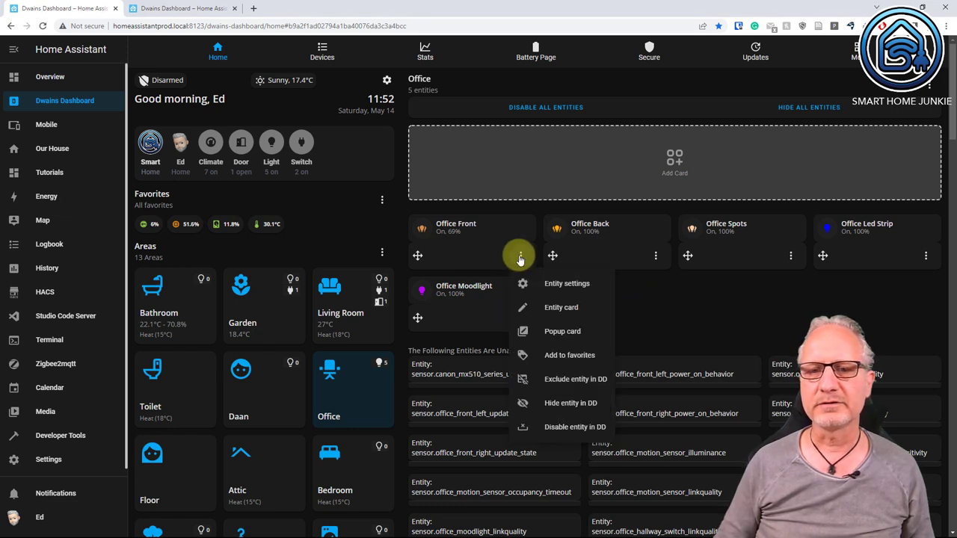
left_click(567, 286)
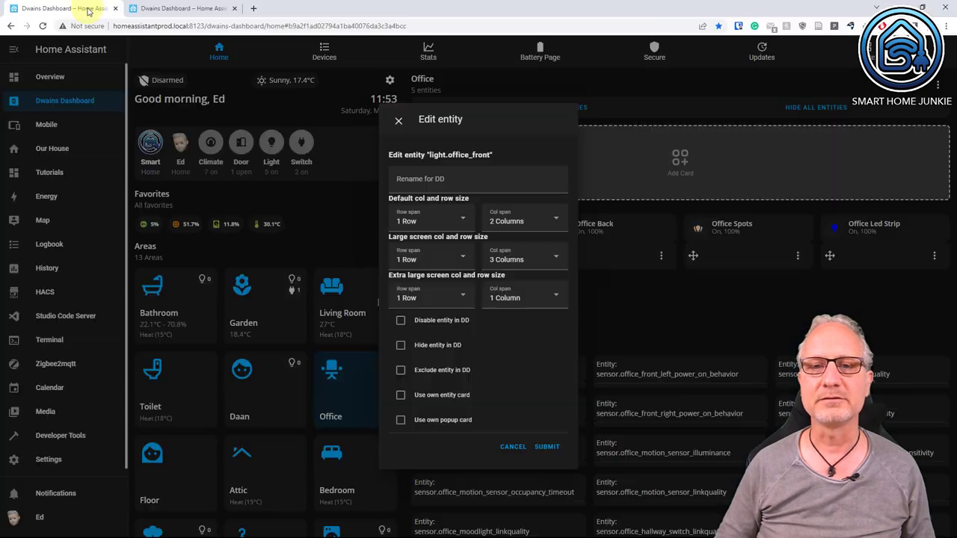
left_click(523, 219)
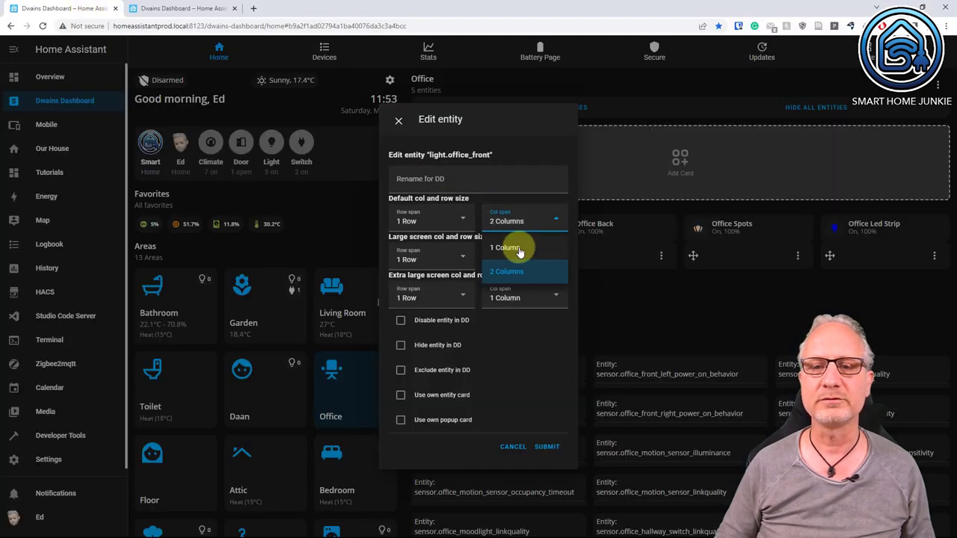
left_click(520, 253)
left_click(521, 255)
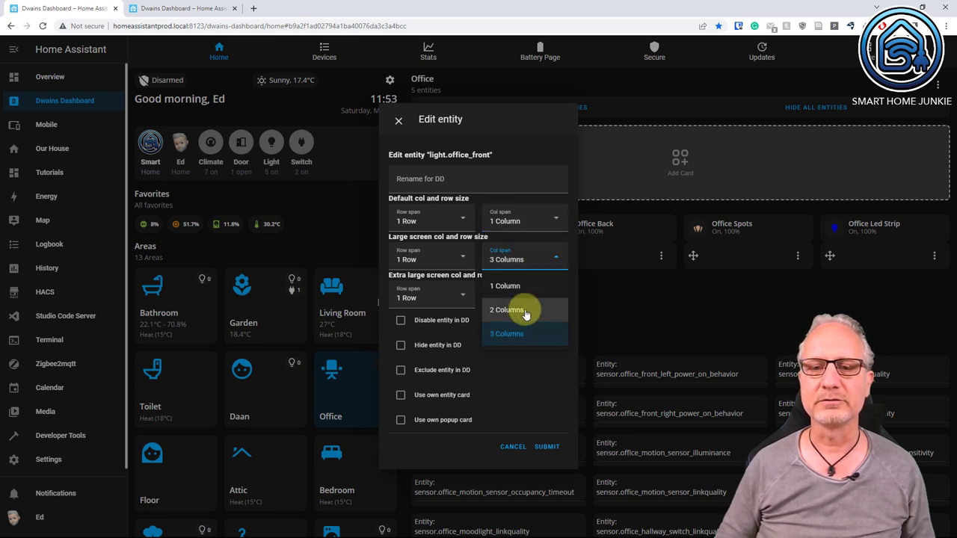
left_click(525, 309)
left_click(528, 298)
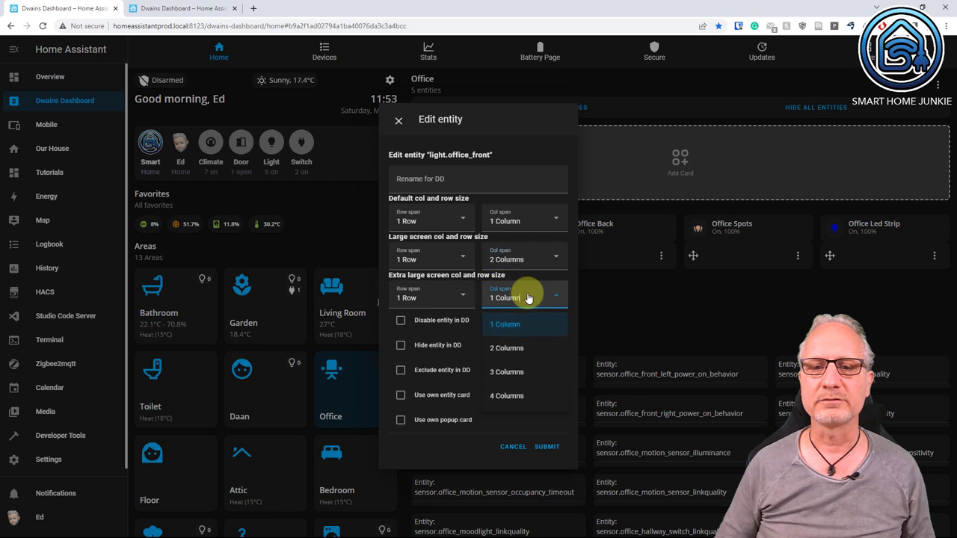
left_click(520, 346)
left_click(550, 448)
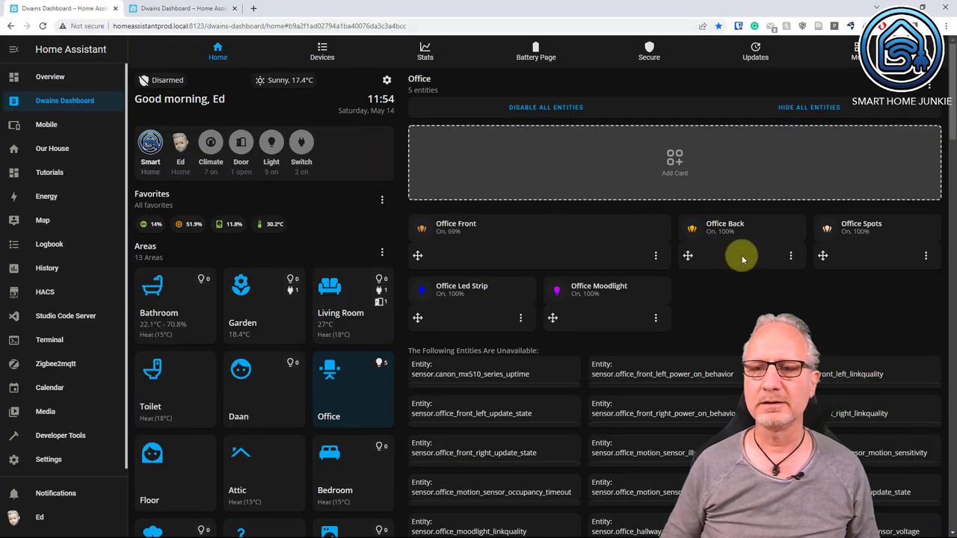
- Set the Office Back light's column span to 1 by default, 2 on large screens and 2 on extra large screens
left_click(791, 256)
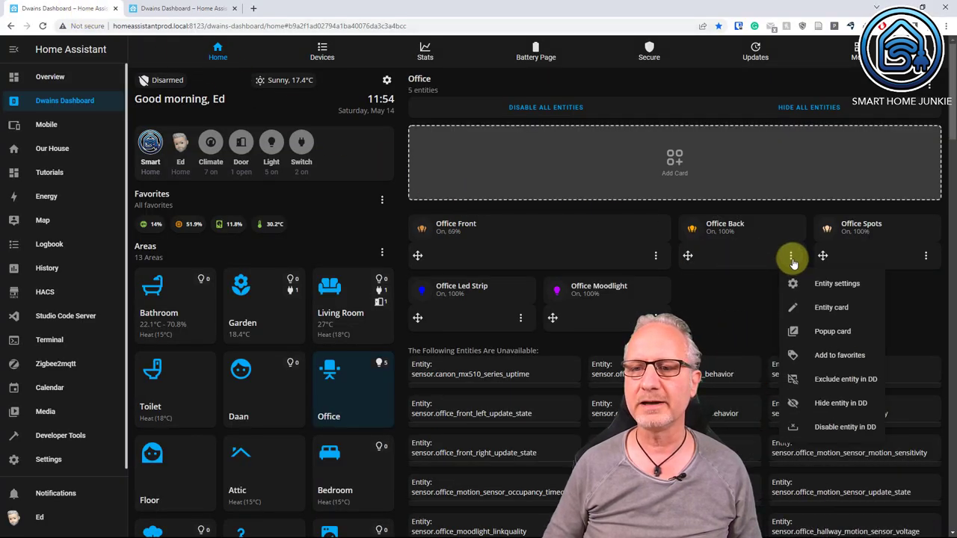
left_click(830, 284)
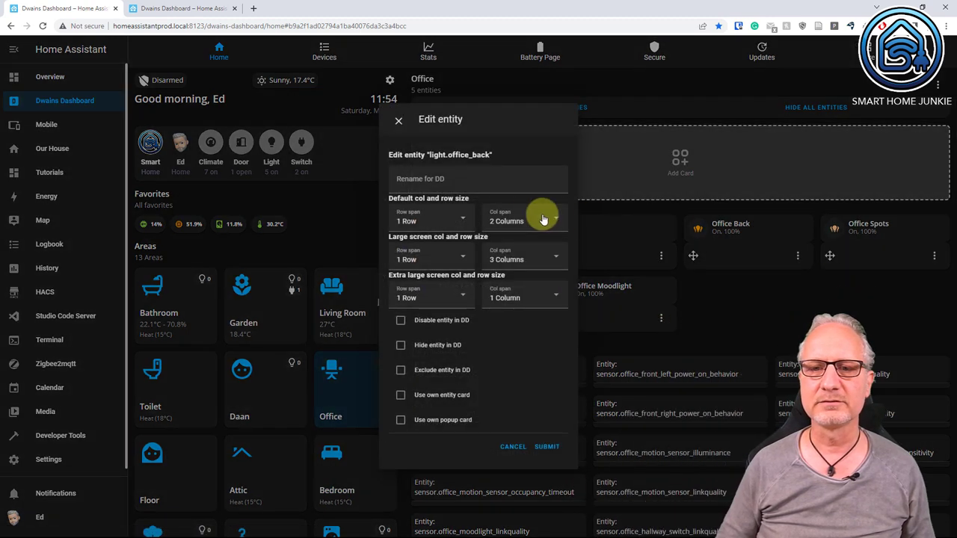
left_click(523, 222)
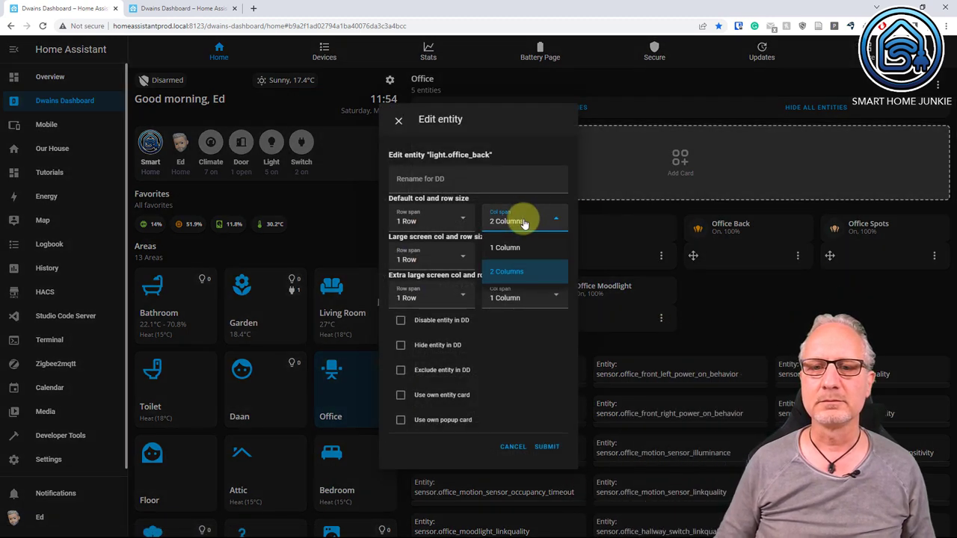
left_click(506, 247)
left_click(515, 262)
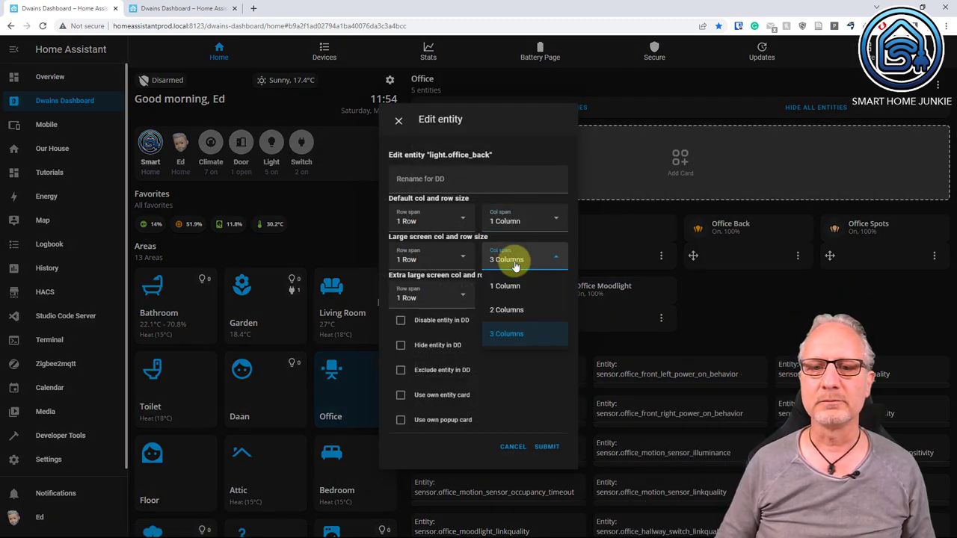
left_click(507, 309)
left_click(516, 298)
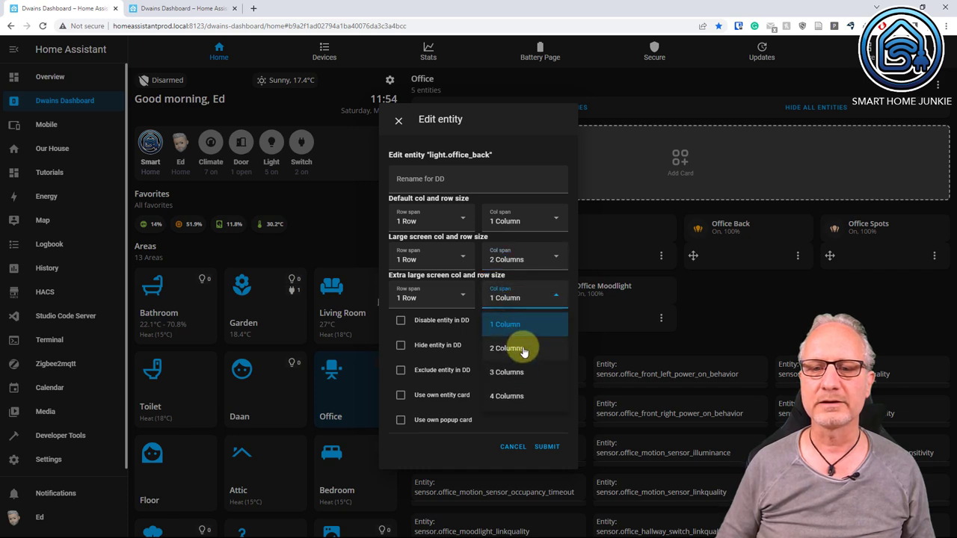
left_click(523, 350)
left_click(548, 448)
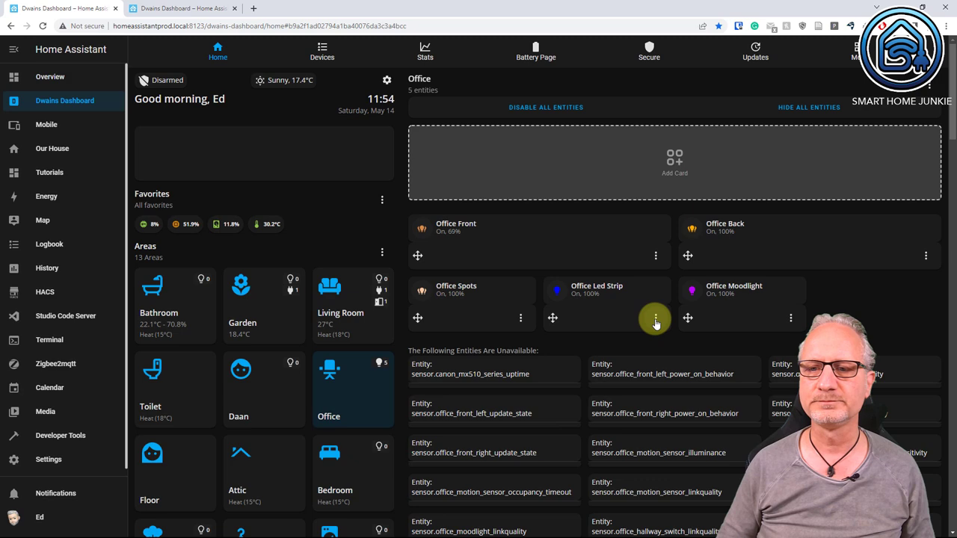
- Set the Office Led Strip light's column span to 1 by default, 1 on large screens and 2 on extra large screens
left_click(656, 318)
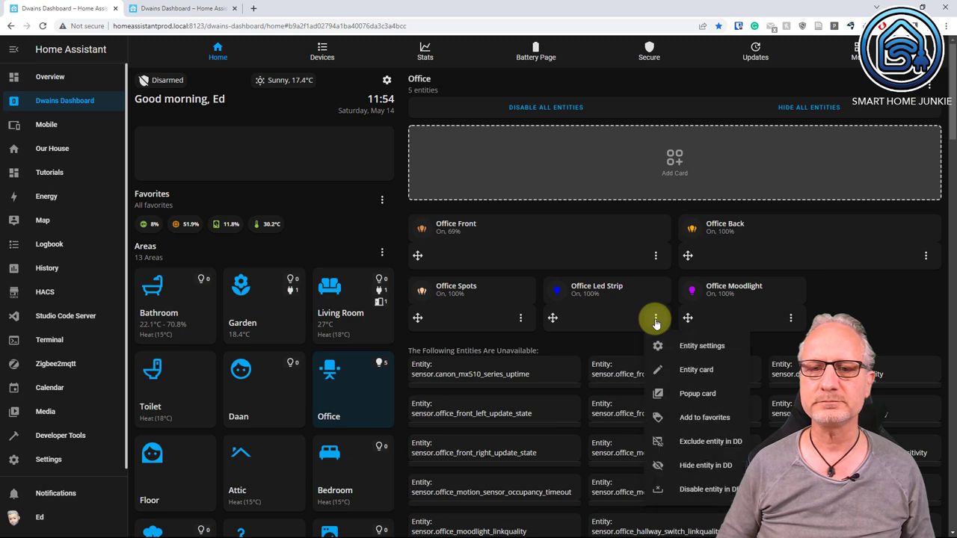
left_click(693, 346)
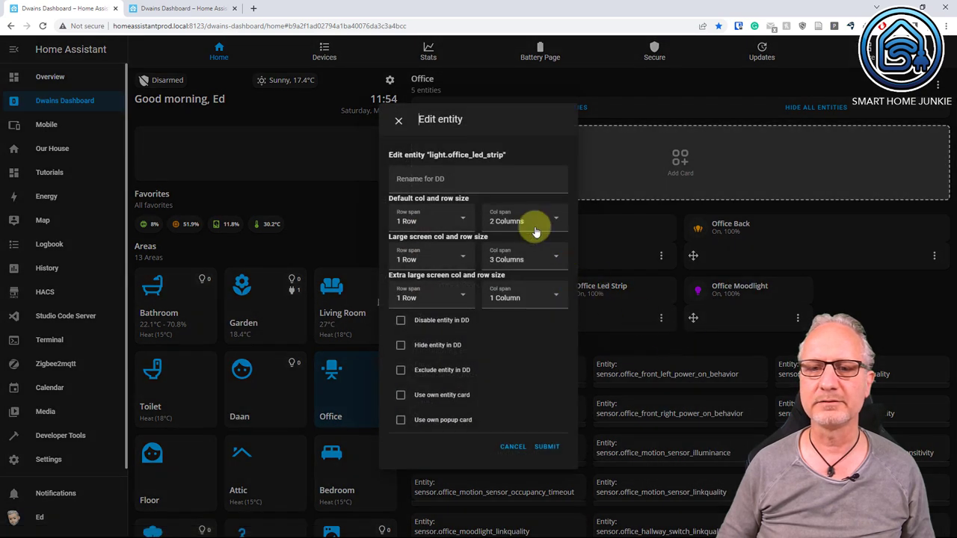
left_click(524, 221)
left_click(506, 248)
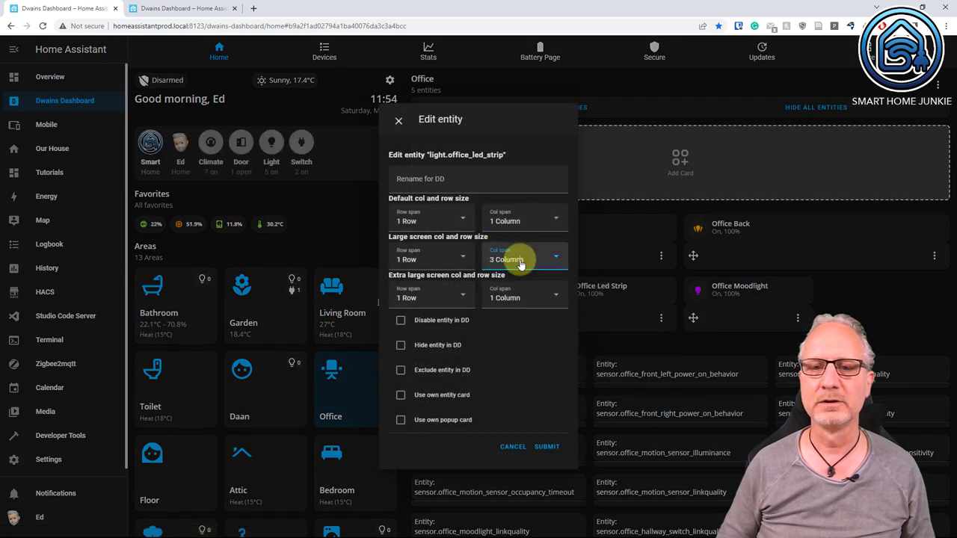
left_click(515, 258)
left_click(514, 289)
left_click(513, 296)
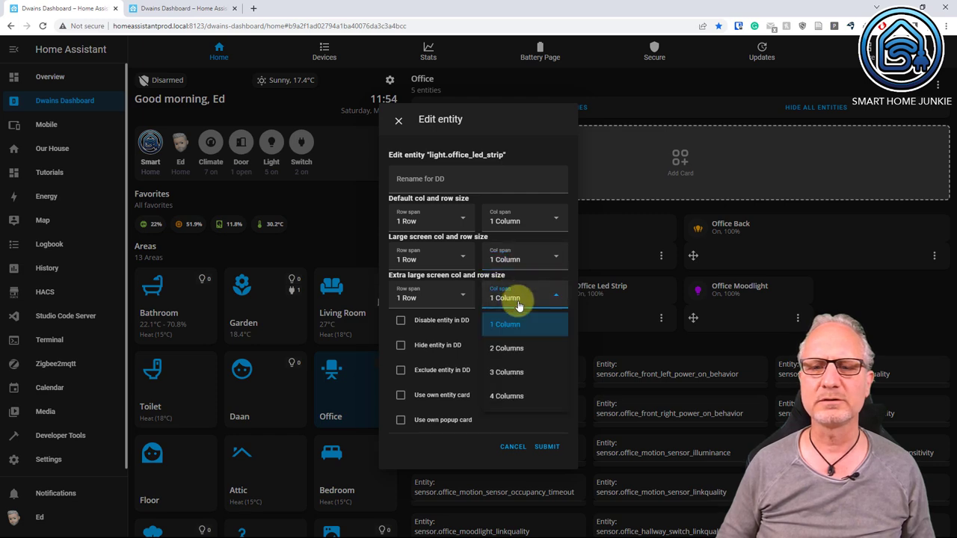
left_click(516, 348)
left_click(544, 446)
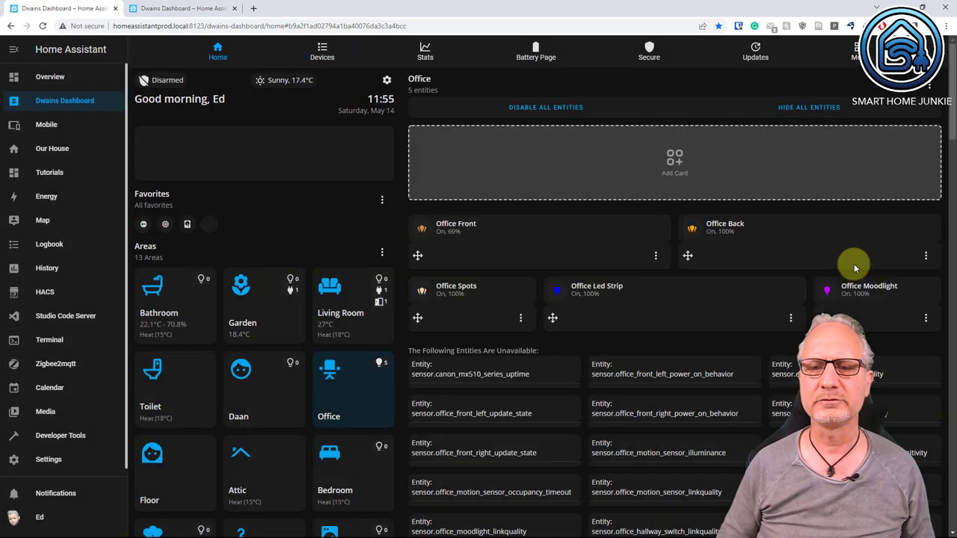
- Set the Office Spots light's column span to 1 by default, 1 on large screens and 2 on extra large screens
left_click(521, 318)
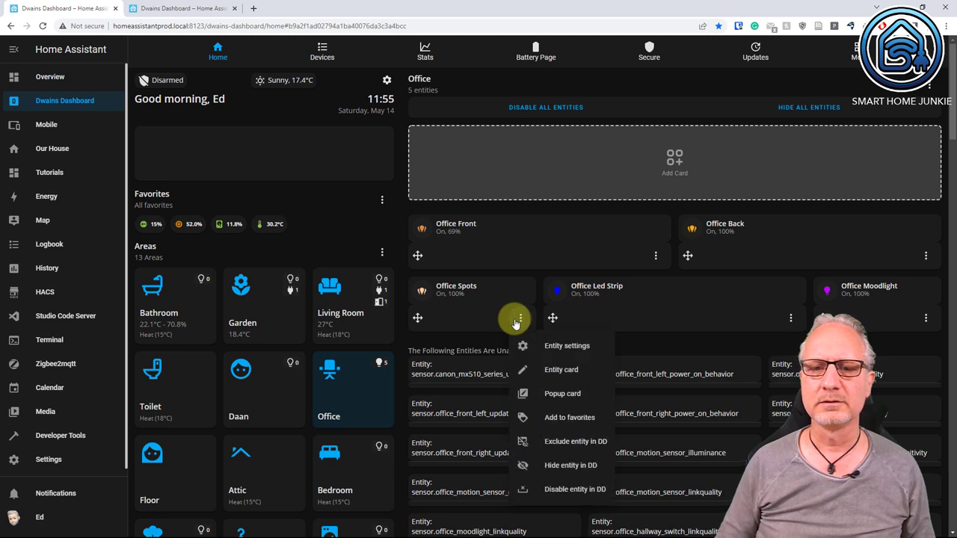
left_click(569, 346)
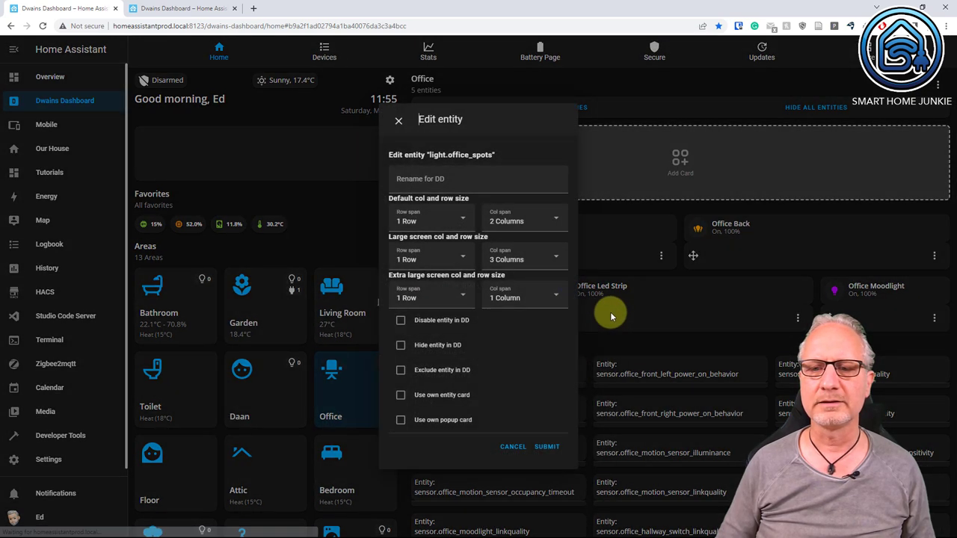
left_click(530, 226)
left_click(508, 247)
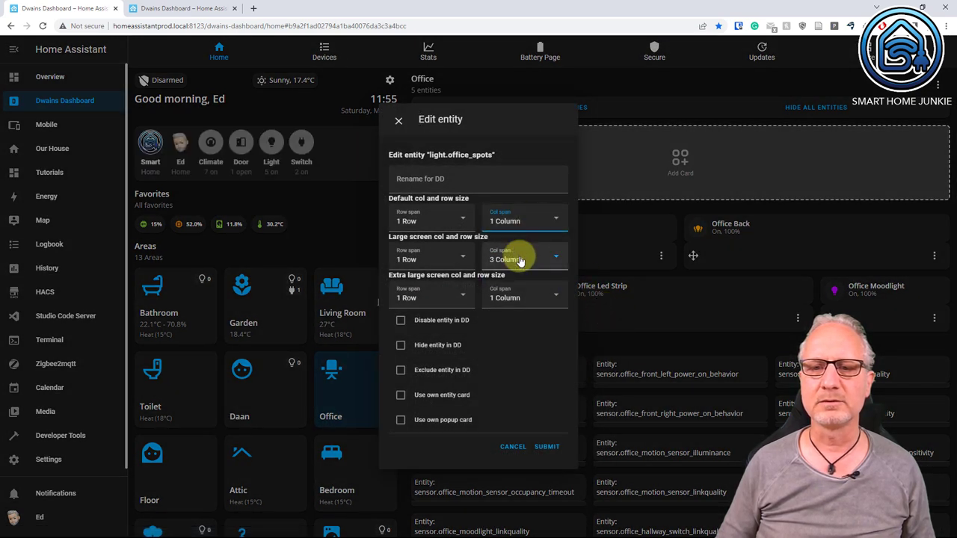
left_click(520, 258)
left_click(507, 288)
left_click(516, 297)
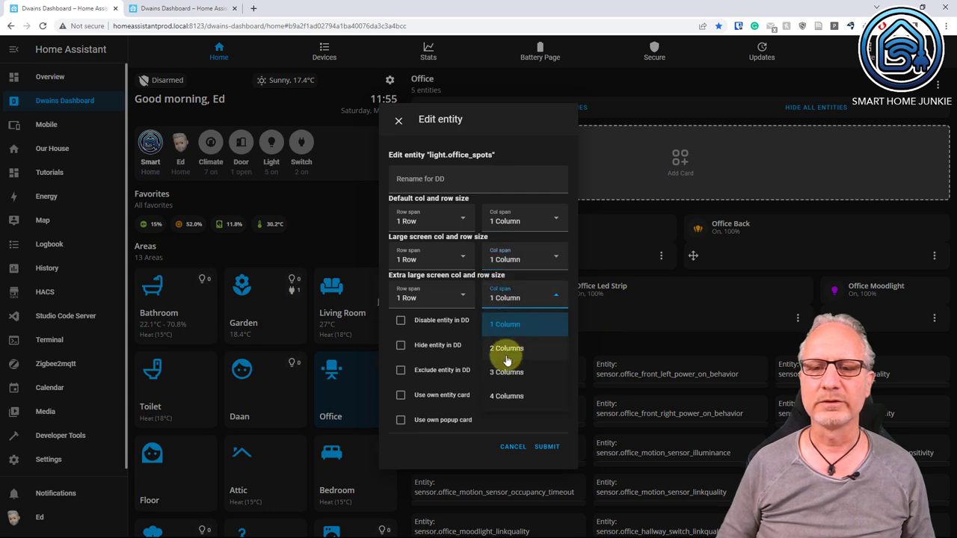
left_click(522, 356)
left_click(547, 446)
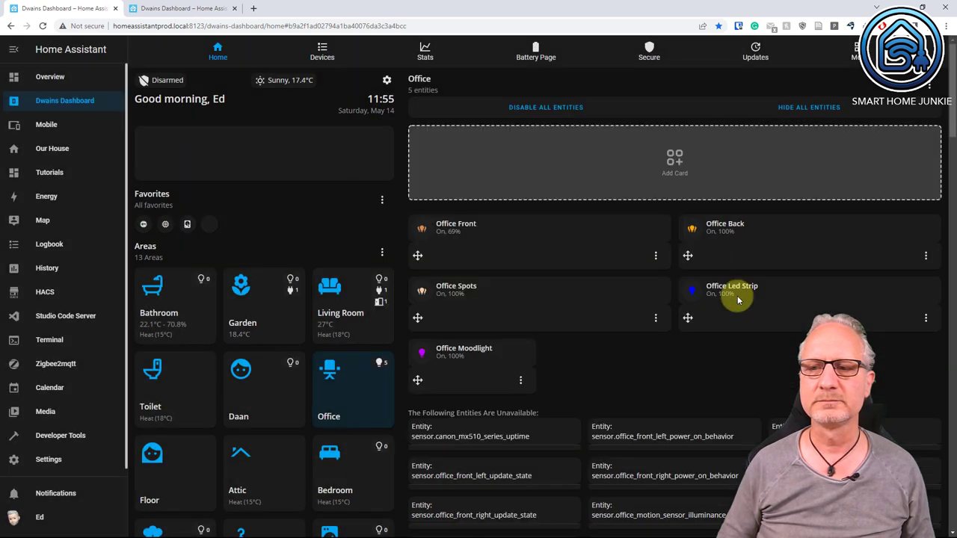
- Set the Office Moodlight's column span to 1 by default, 1 on large screens and 2 on extra large screens
left_click(520, 380)
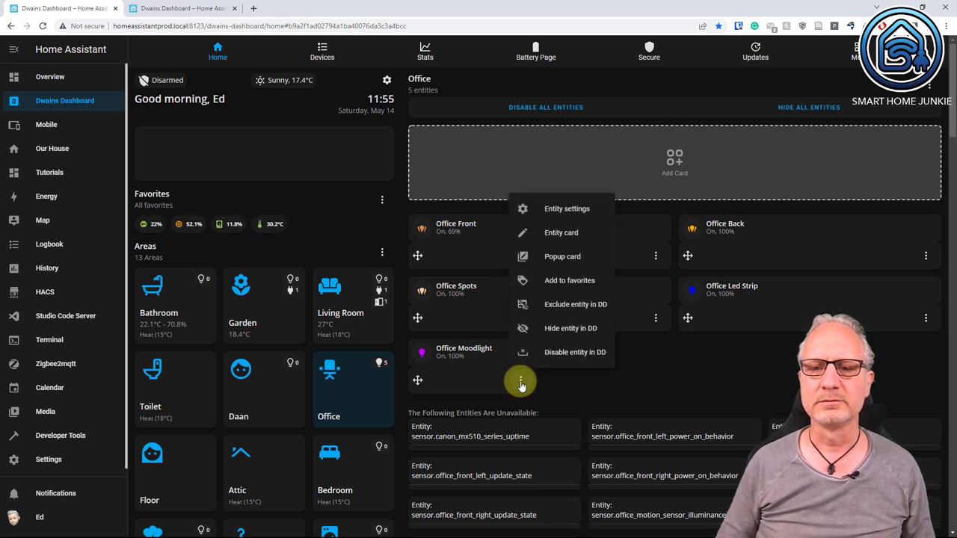
left_click(556, 208)
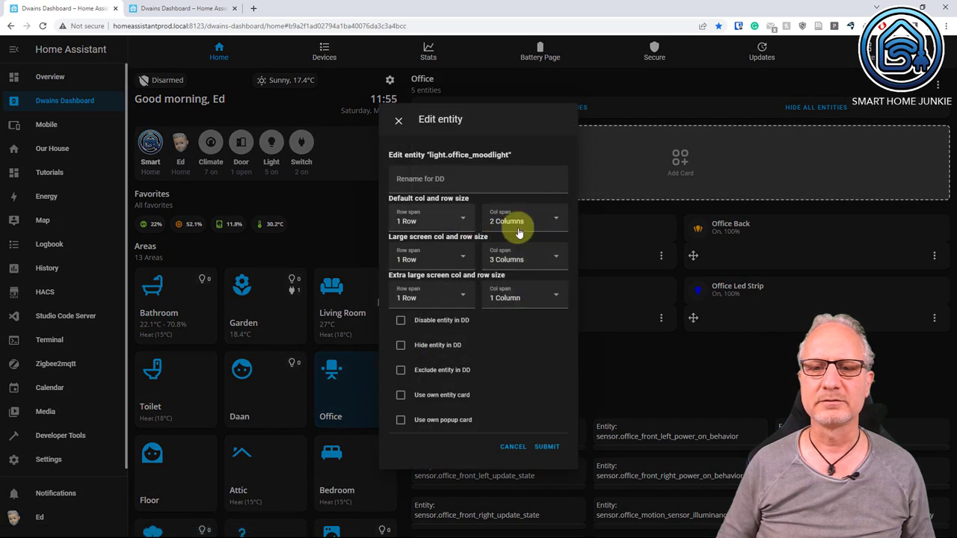
left_click(525, 221)
left_click(517, 262)
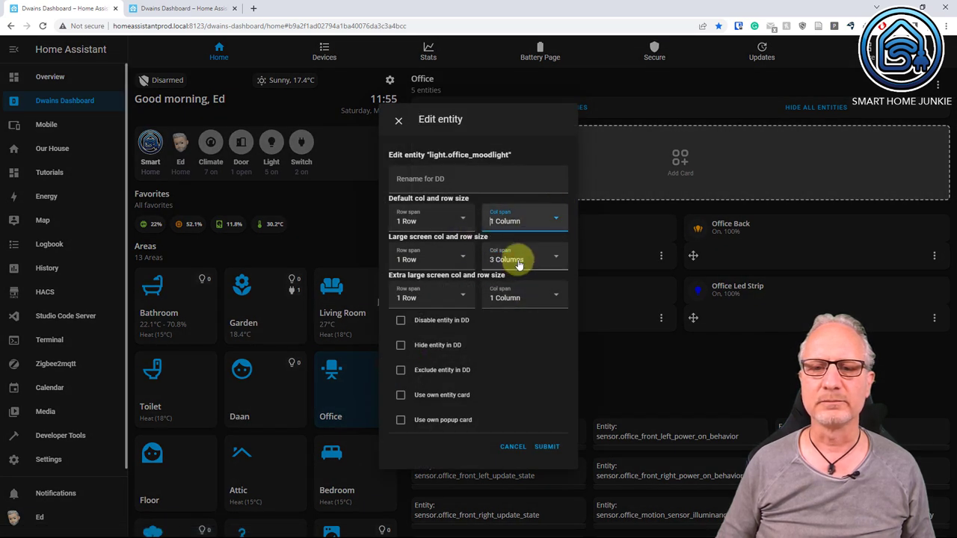
left_click(518, 264)
left_click(518, 290)
left_click(510, 298)
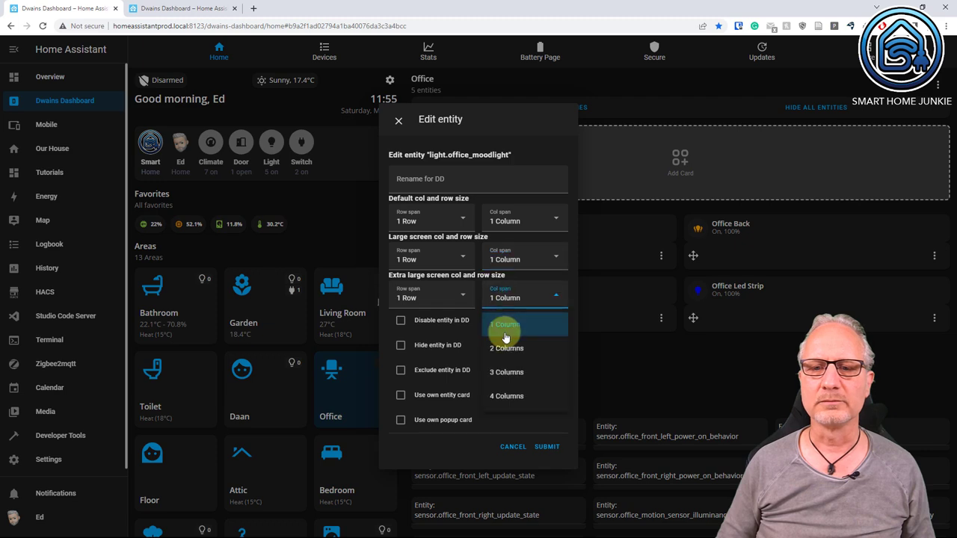
left_click(507, 349)
left_click(548, 448)
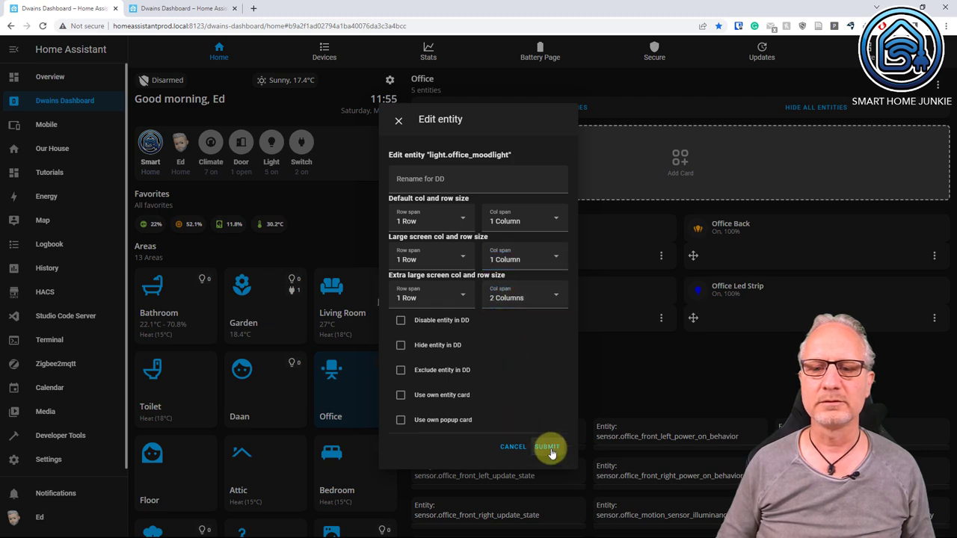
- Change the Office Front light's large screen column span to 1 column
left_click(656, 257)
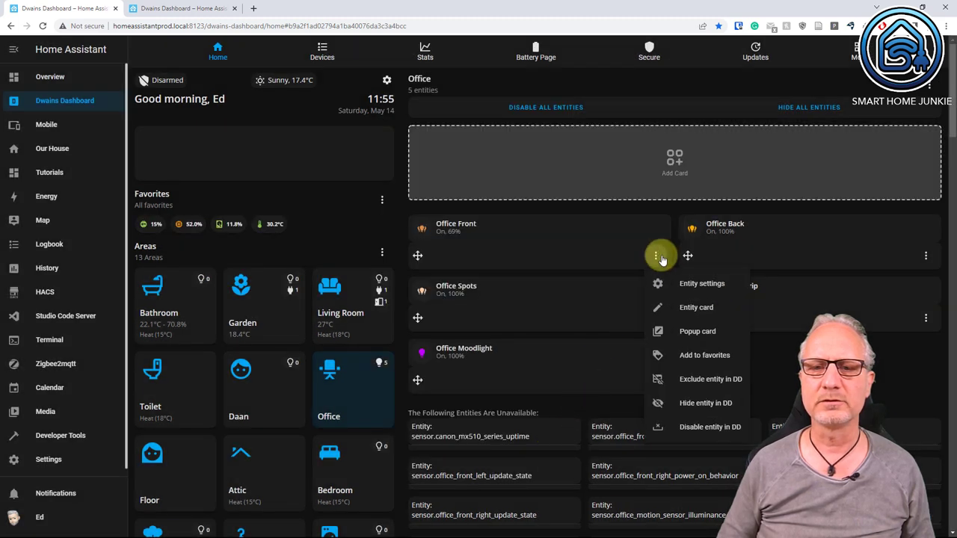
left_click(683, 281)
left_click(541, 258)
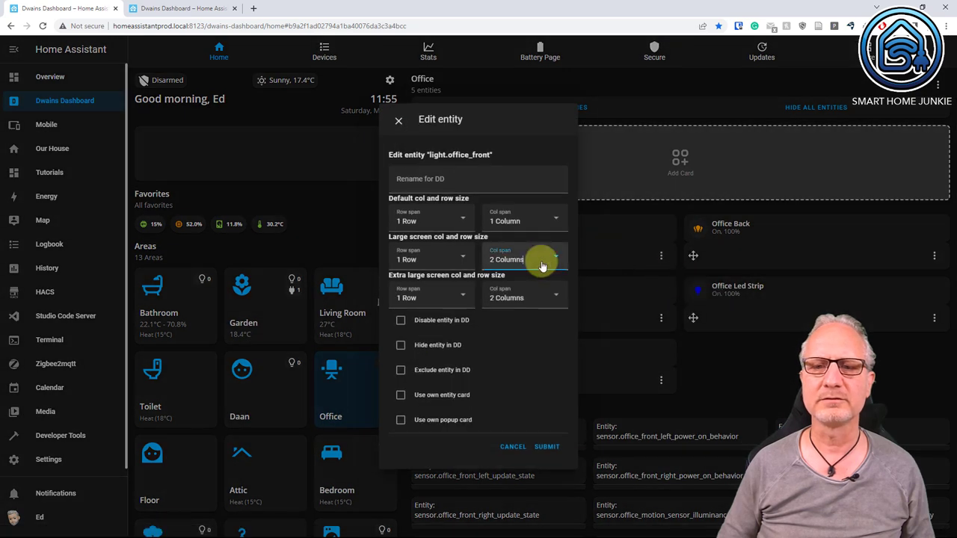
left_click(502, 285)
left_click(548, 448)
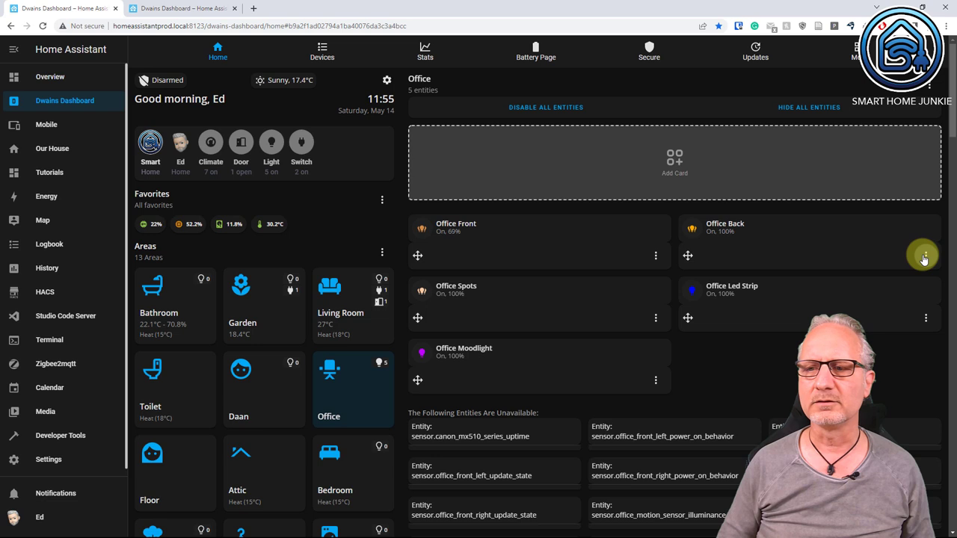
- Change the Office Back light's large screen column span to 1 column
left_click(925, 256)
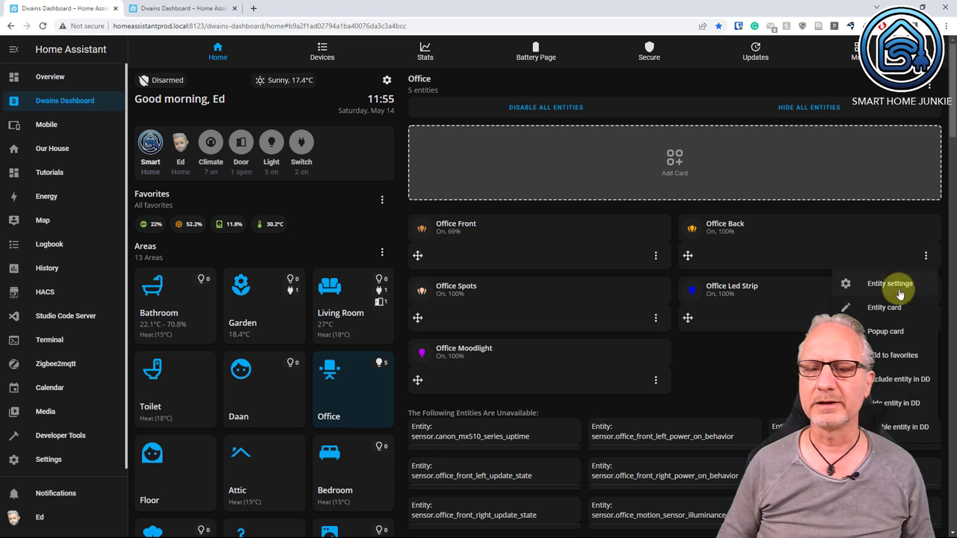
left_click(889, 281)
left_click(536, 264)
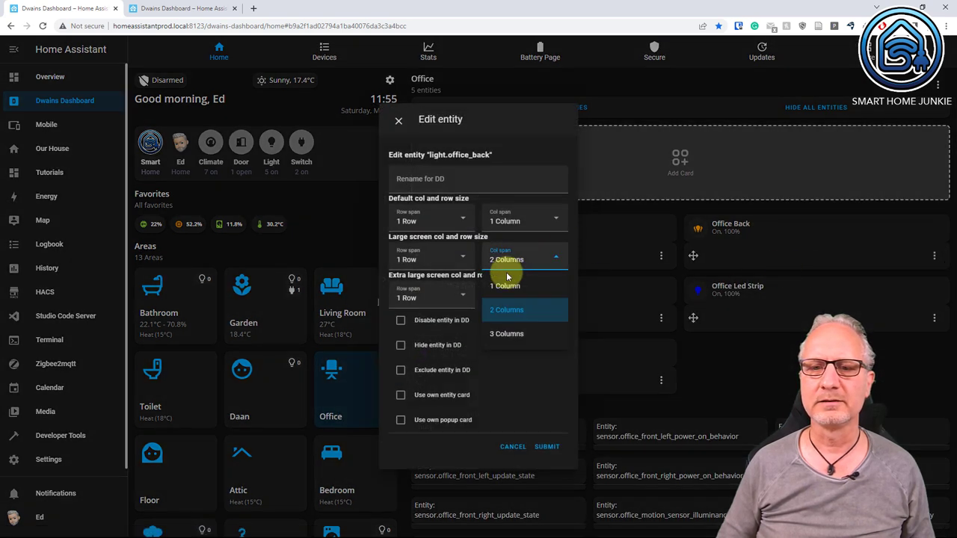
left_click(501, 285)
left_click(548, 447)
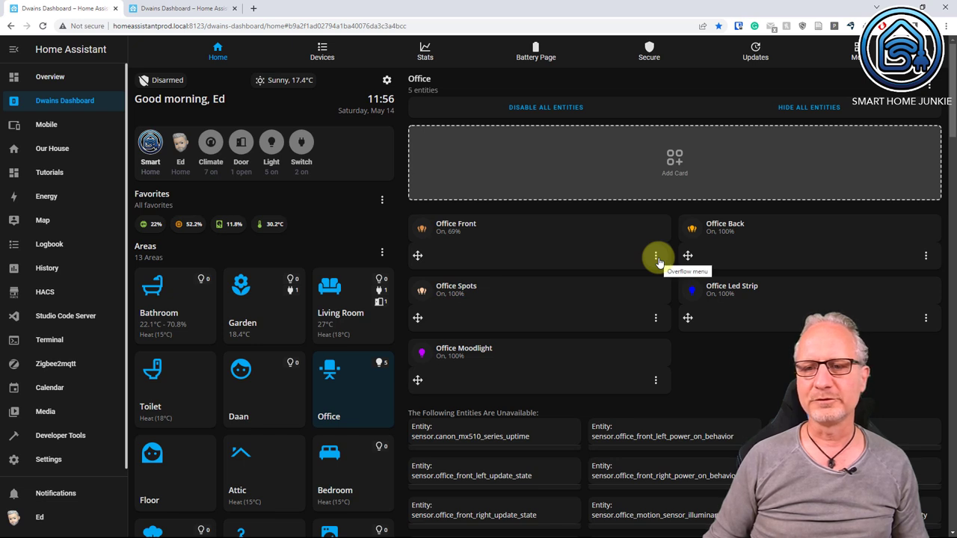
- Switch the Office Front light off and on from its card, and view its details popup
left_click(656, 258)
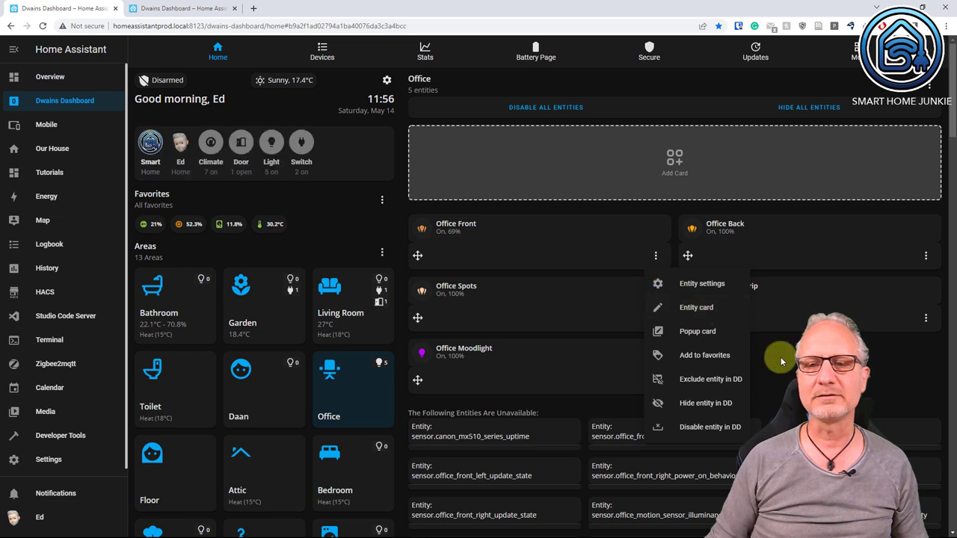
left_click(568, 254)
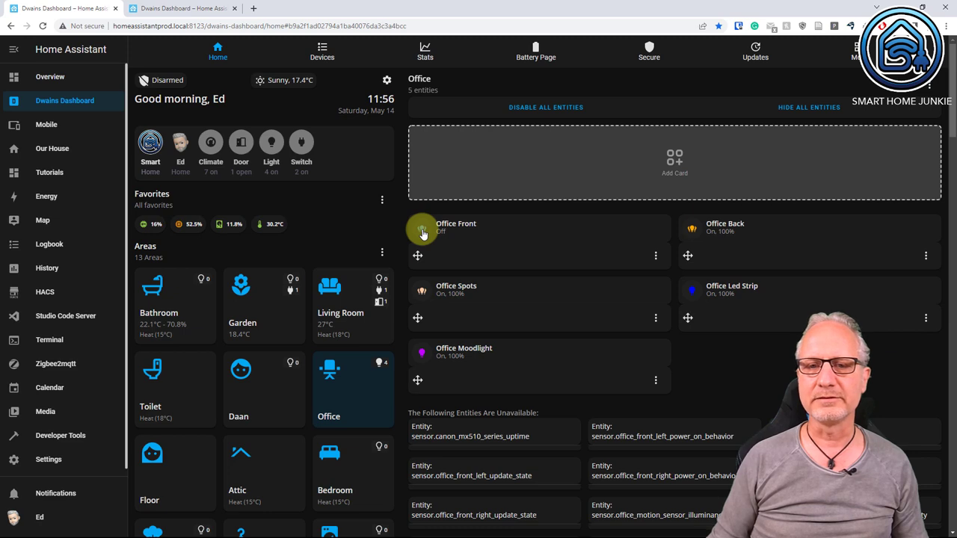
left_click(422, 232)
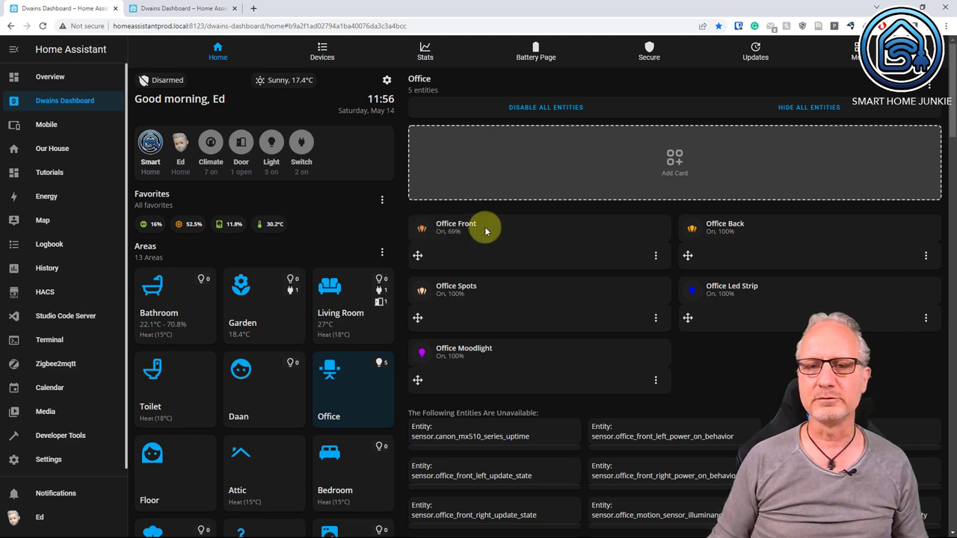
left_click(458, 226)
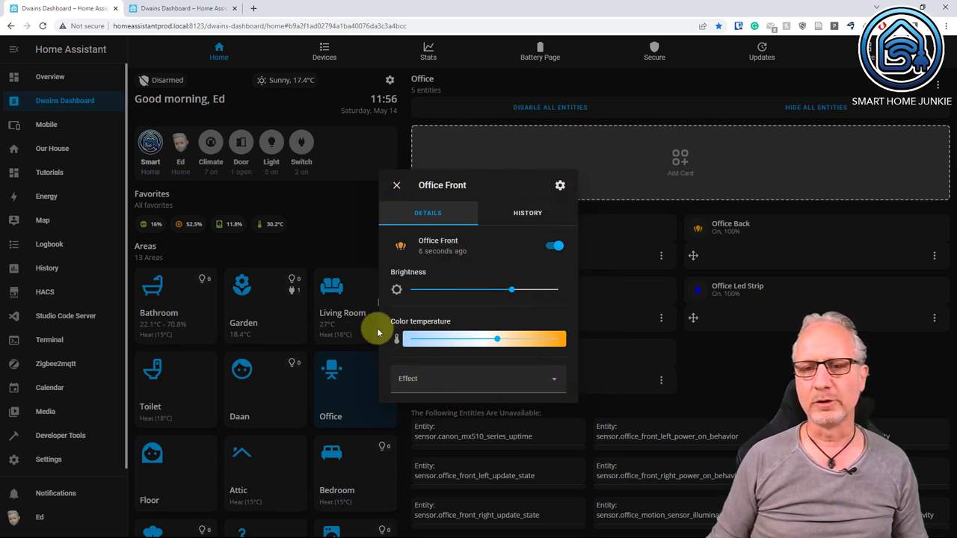
left_click(396, 187)
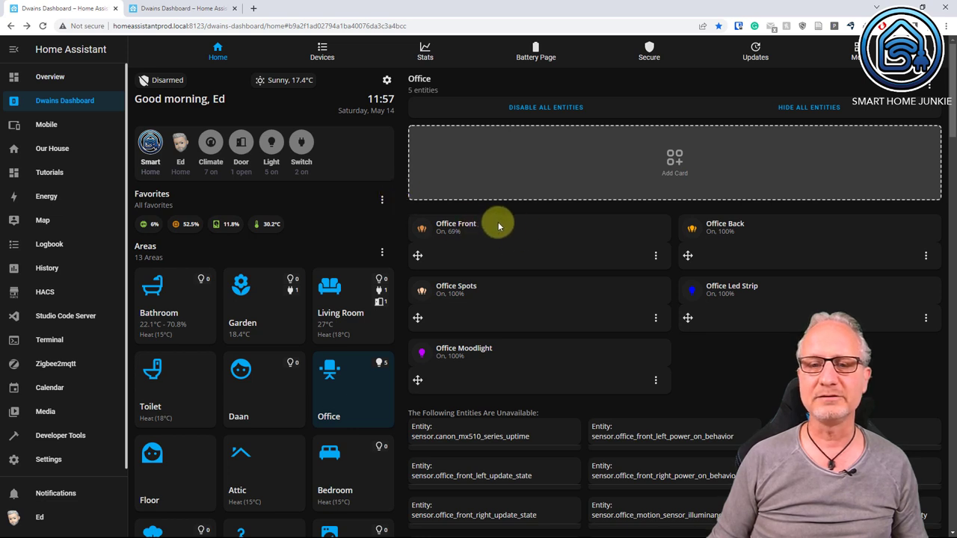
- Replace the entity card of Office Front with the standard Lovelace Light card, keeping its default options
left_click(655, 258)
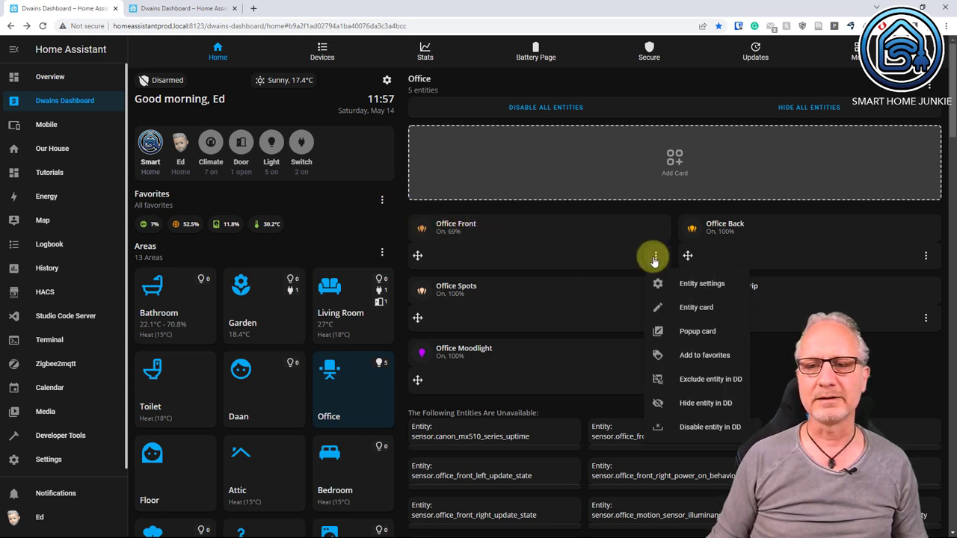
left_click(681, 311)
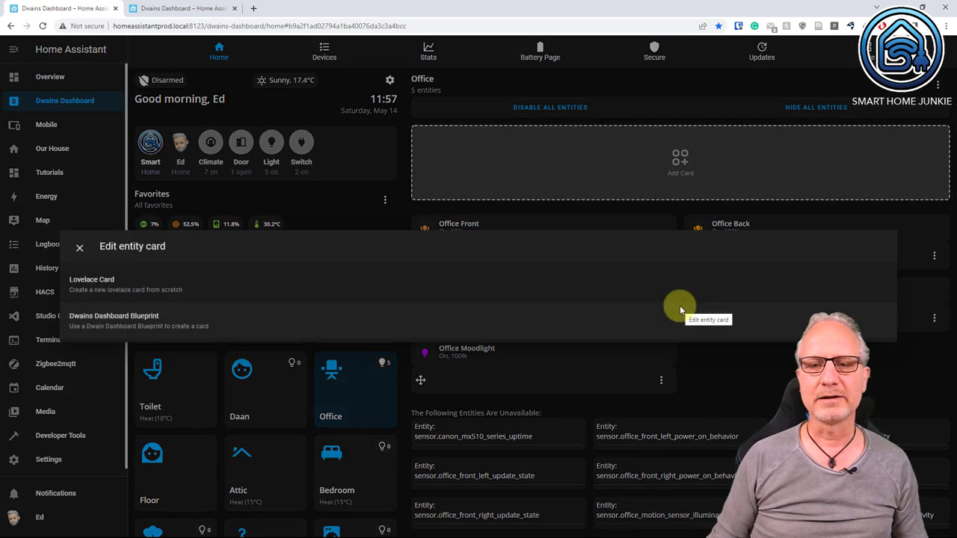
left_click(104, 283)
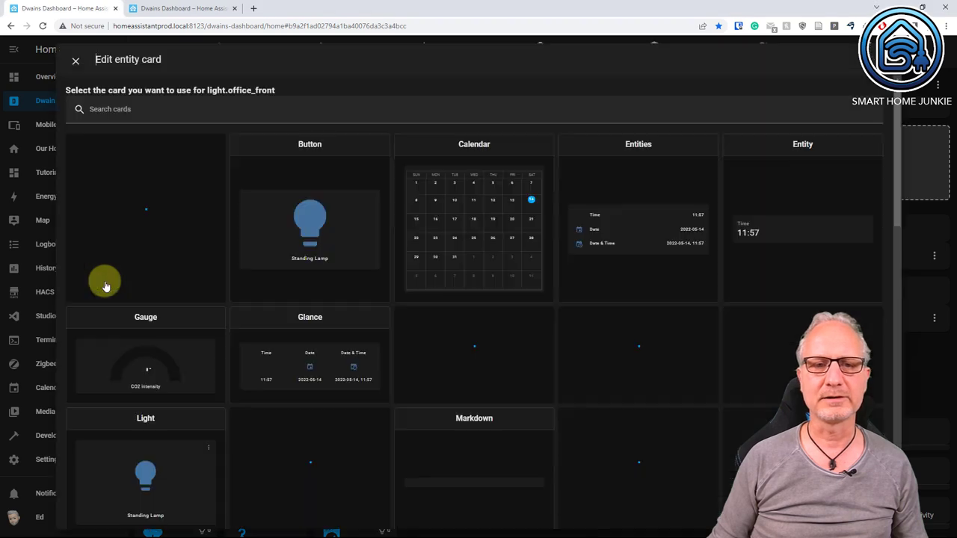
scroll(107, 284, "down", 3)
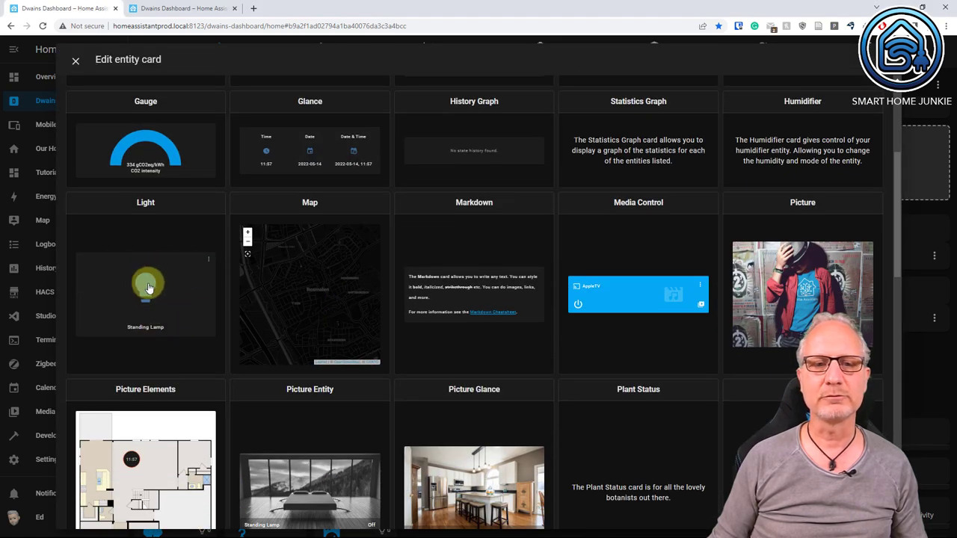
left_click(148, 288)
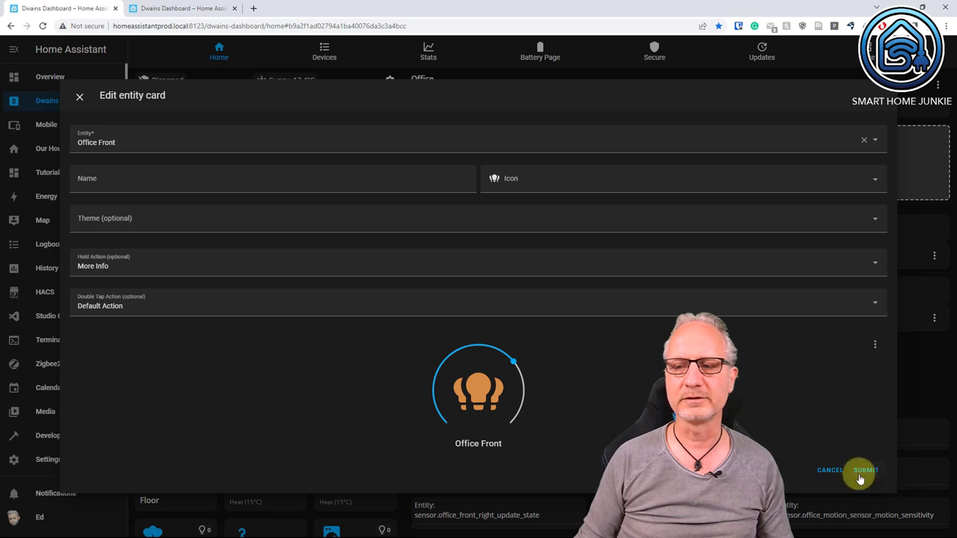
left_click(866, 471)
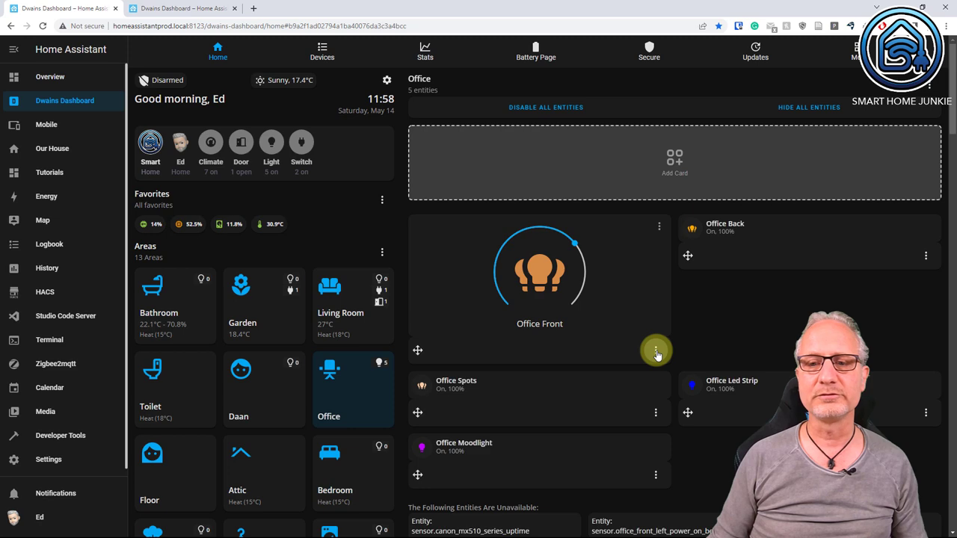
- Remove the custom Light card from Office Front
left_click(656, 353)
left_click(675, 207)
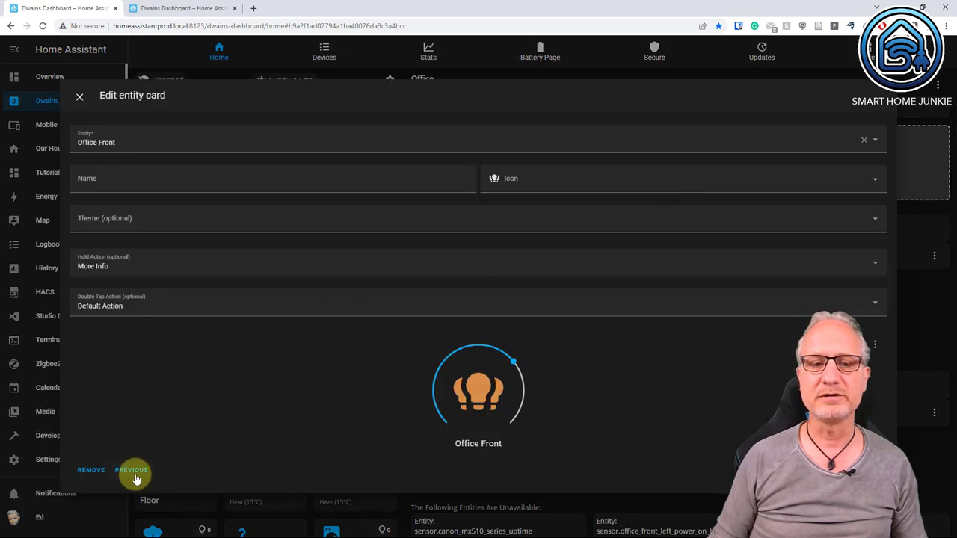
left_click(92, 471)
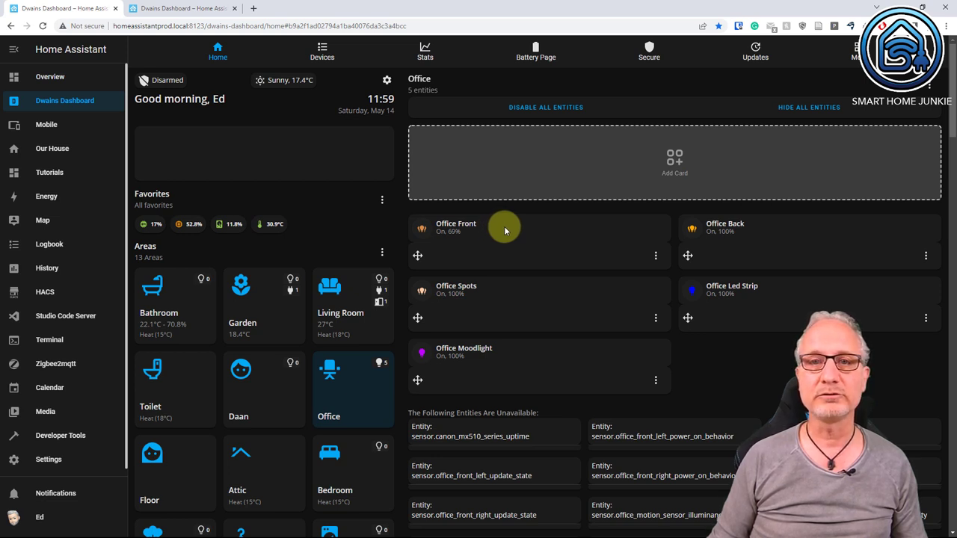
- Choose the Lovelace Custom: Mushroom Light Card as the new entity card for Office Front
left_click(656, 257)
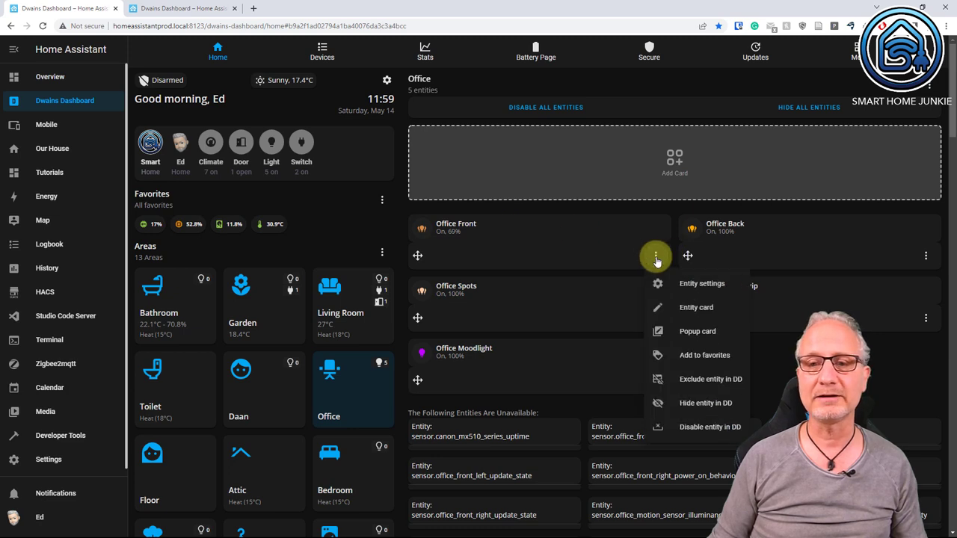
left_click(690, 311)
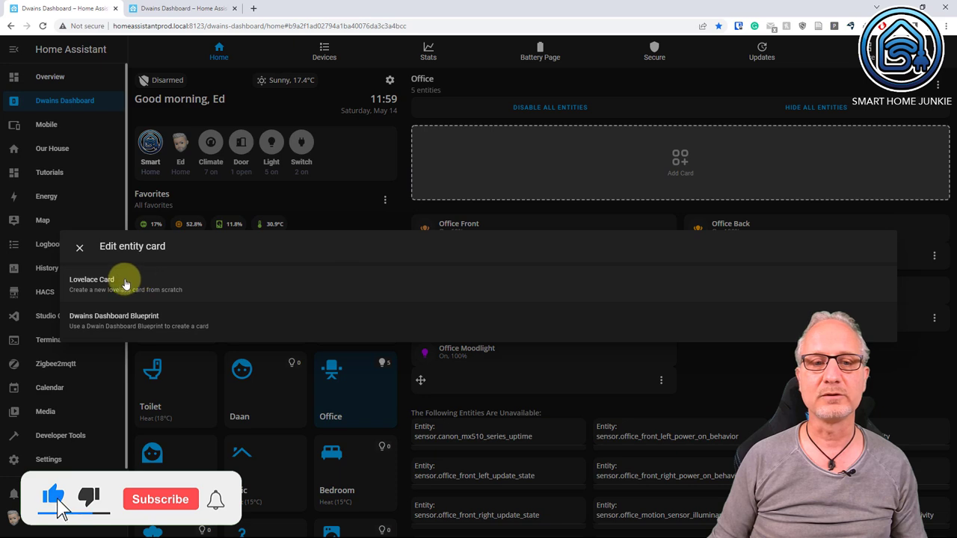
left_click(125, 285)
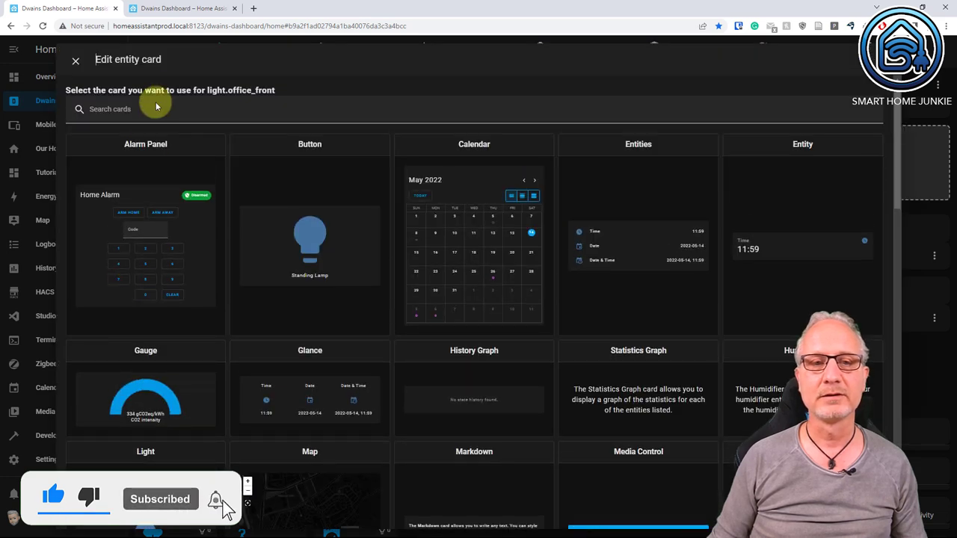
type("light")
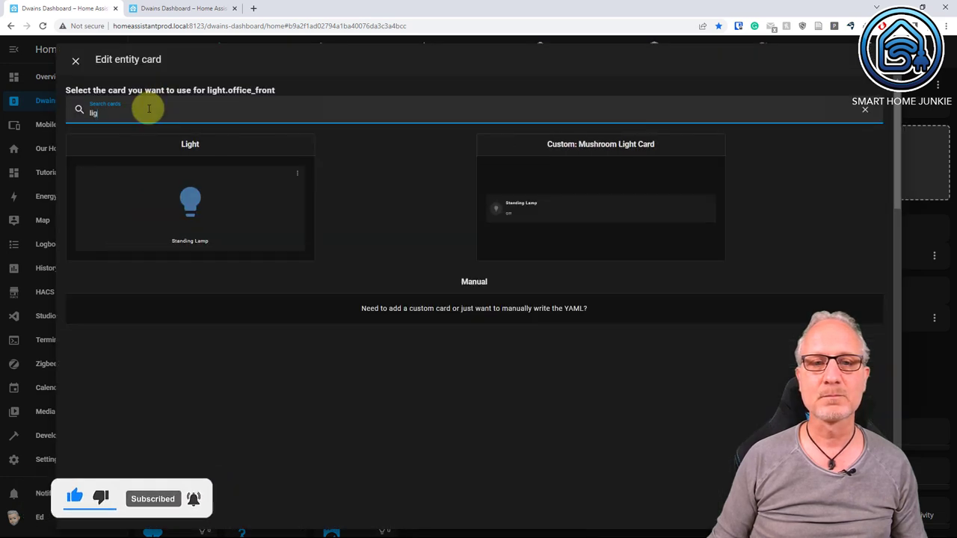
left_click(604, 220)
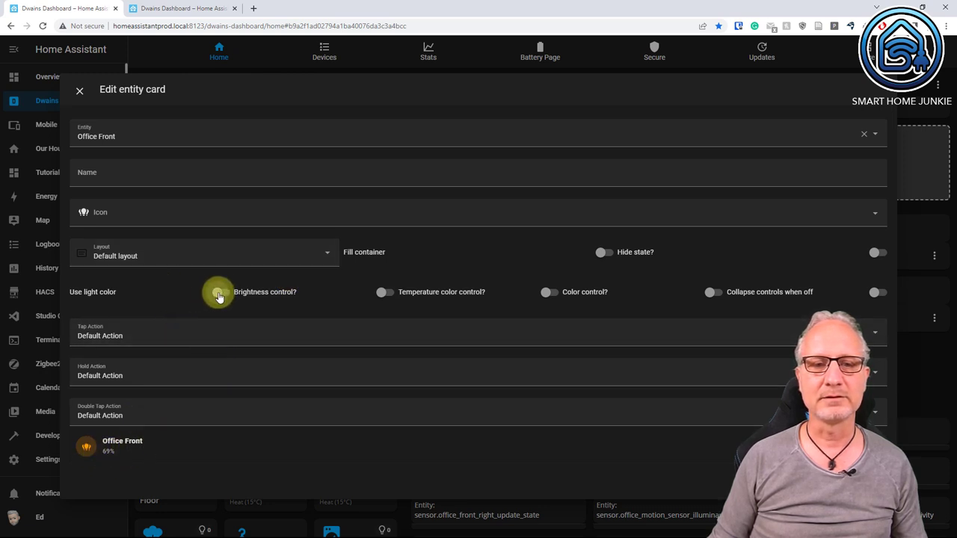
- Enable light color, brightness control, temperature color control, collapse controls when off and fill container on the Mushroom card, and submit it
left_click(383, 293)
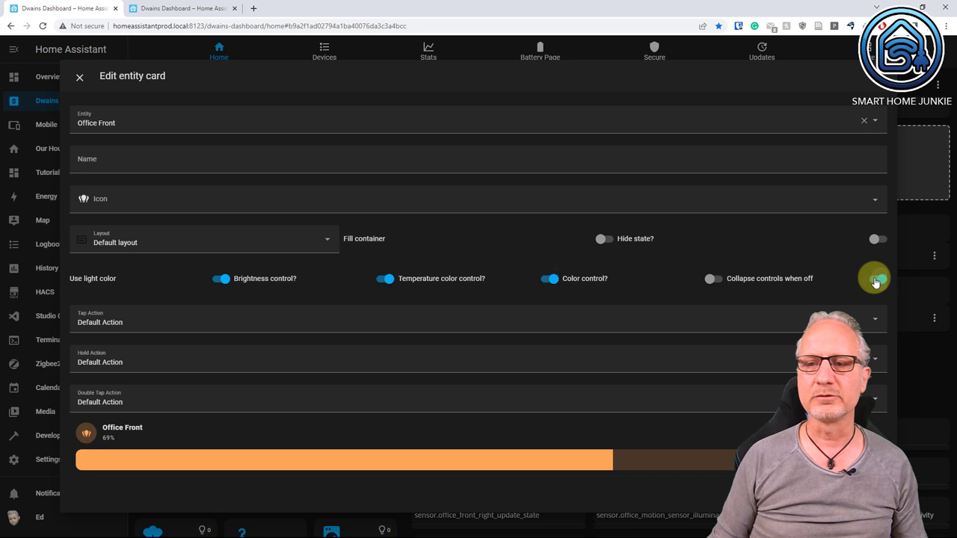
left_click(605, 240)
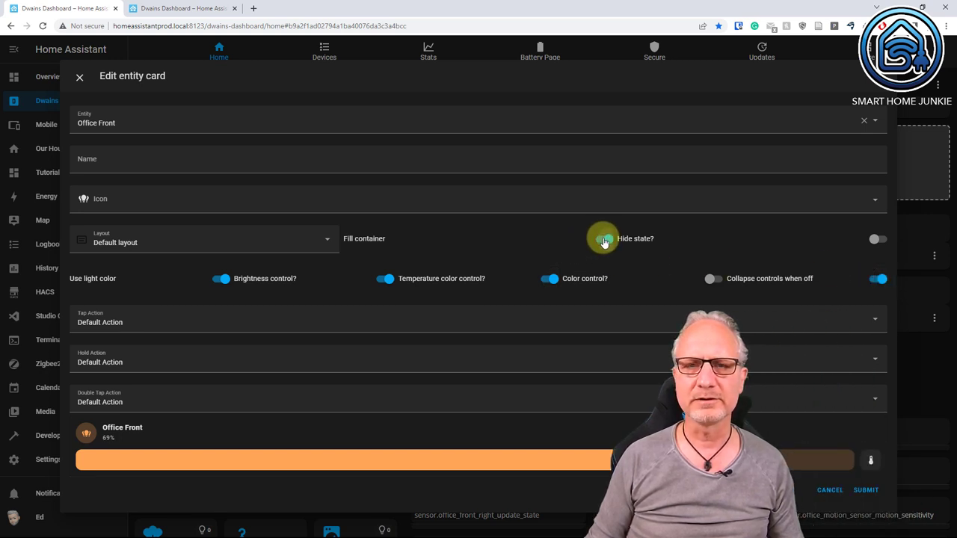
left_click(867, 491)
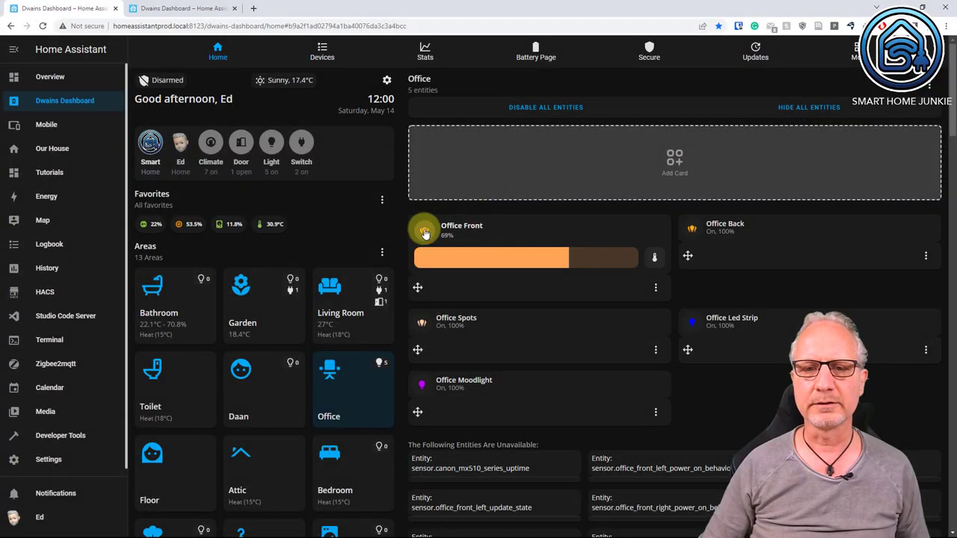
- Switch the Office Front light off and on from its new card, and set its brightness to 74%
left_click(425, 233)
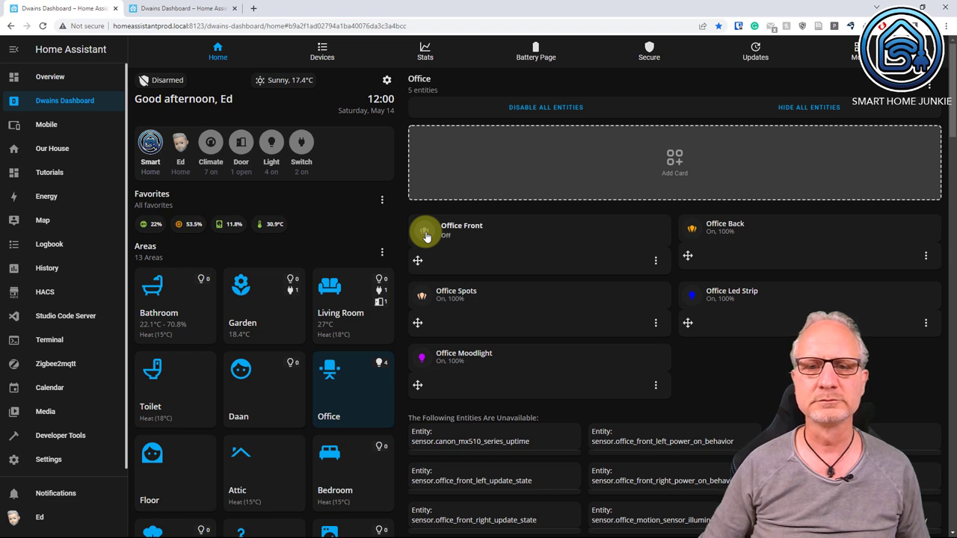
left_click(425, 234)
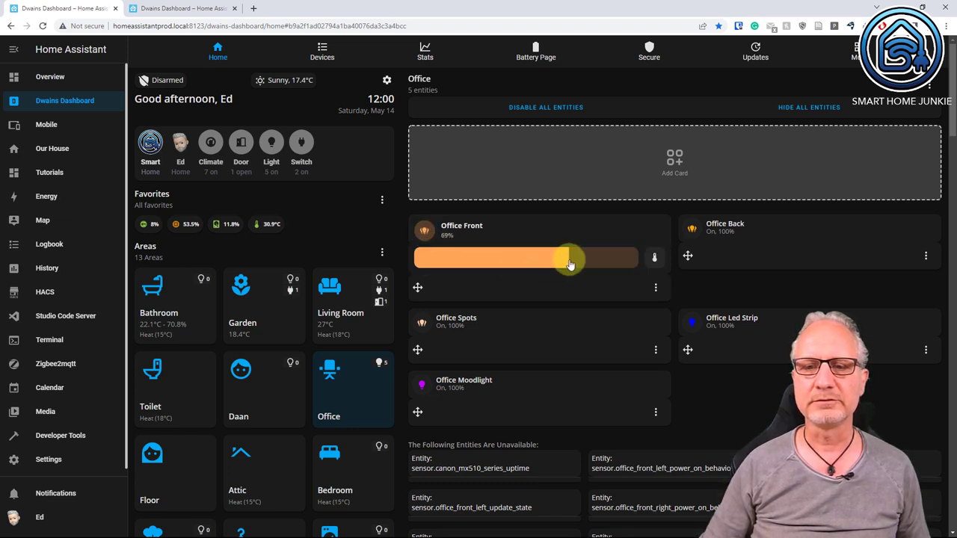
mouse_move(570, 263)
left_mouse_down()
mouse_move(496, 264)
mouse_move(580, 260)
left_mouse_up()
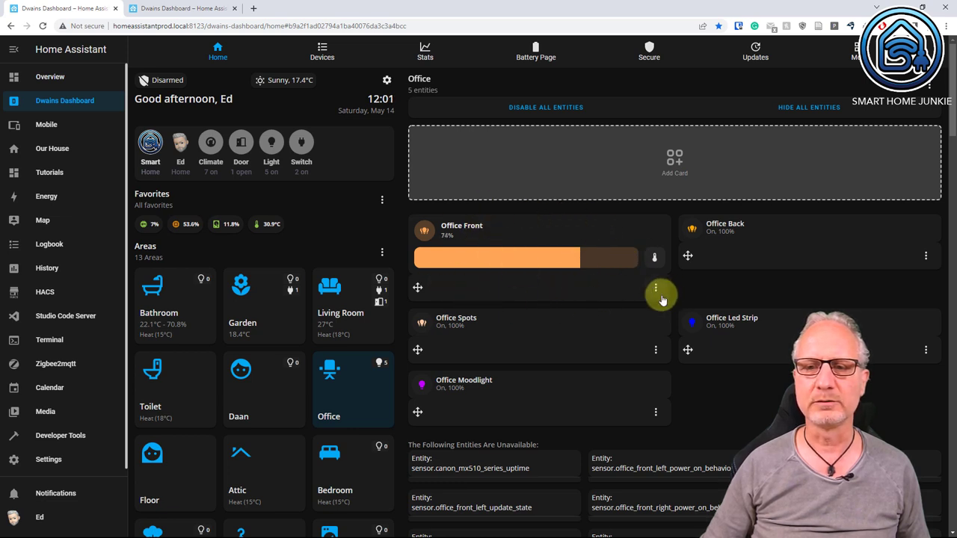
- View the default details popup of the Office Back light and close it
left_click(927, 258)
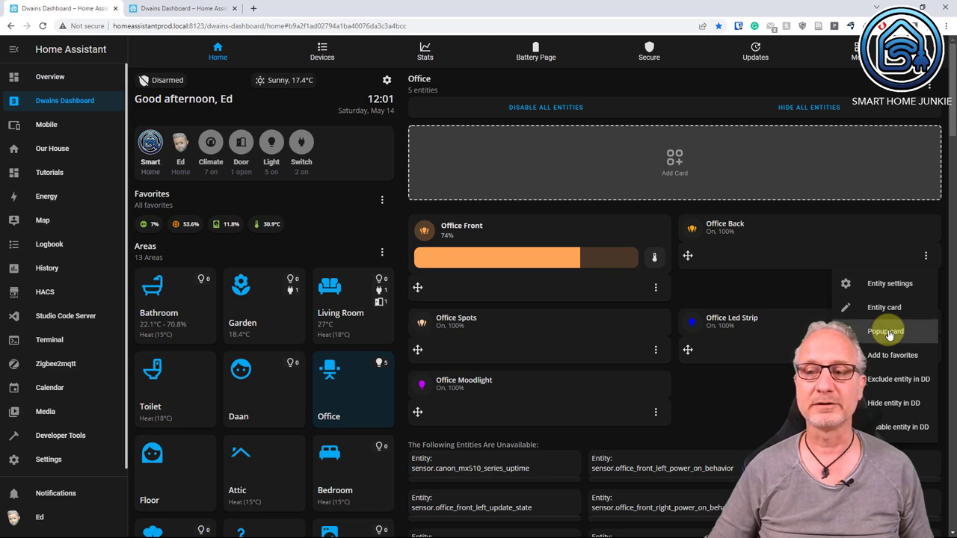
left_click(804, 301)
left_click(726, 227)
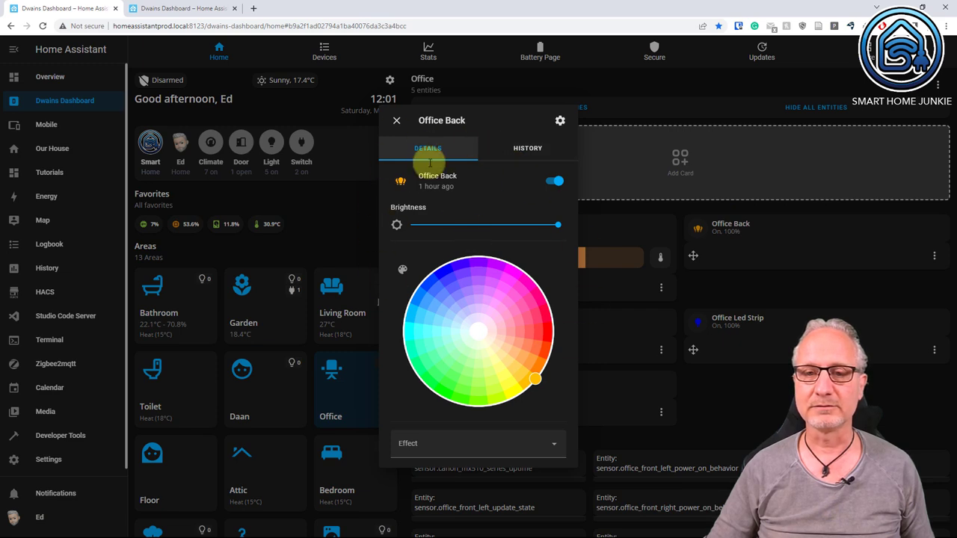
left_click(396, 121)
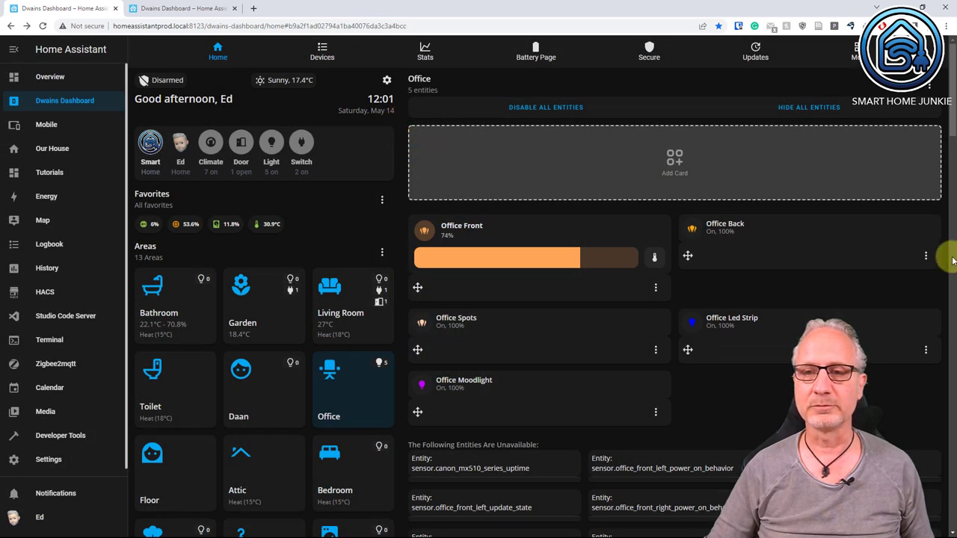
- Set the Lovelace Light card as the popup card for Office Back, keeping its default options
left_click(926, 256)
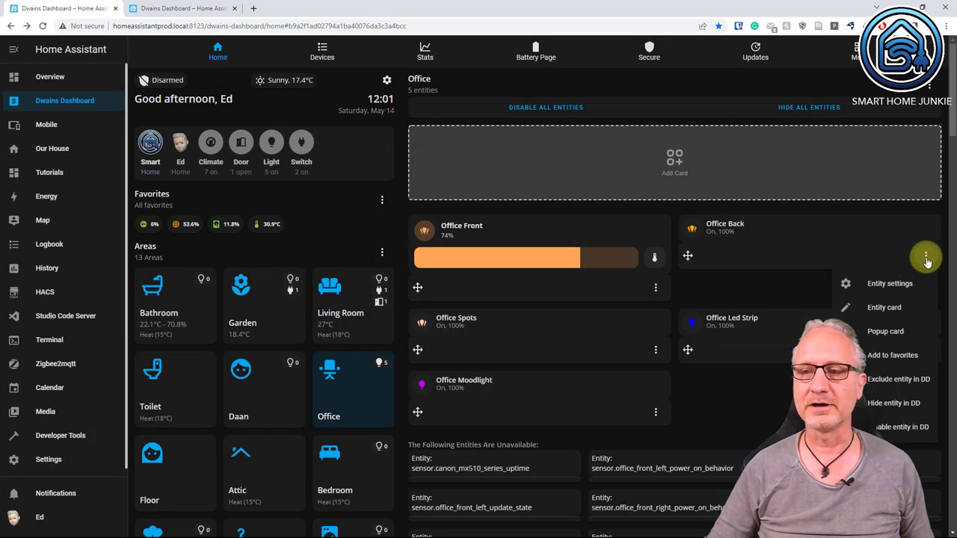
left_click(886, 333)
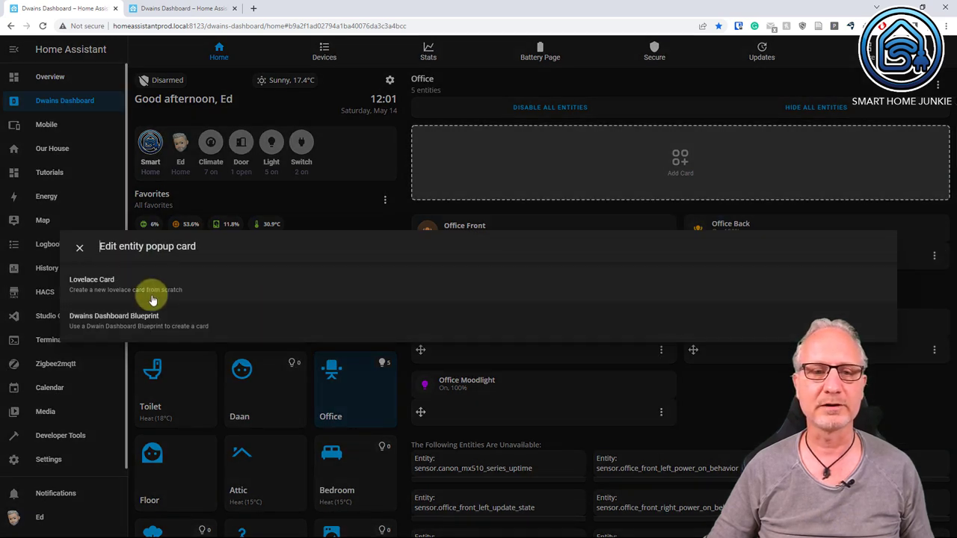
left_click(84, 289)
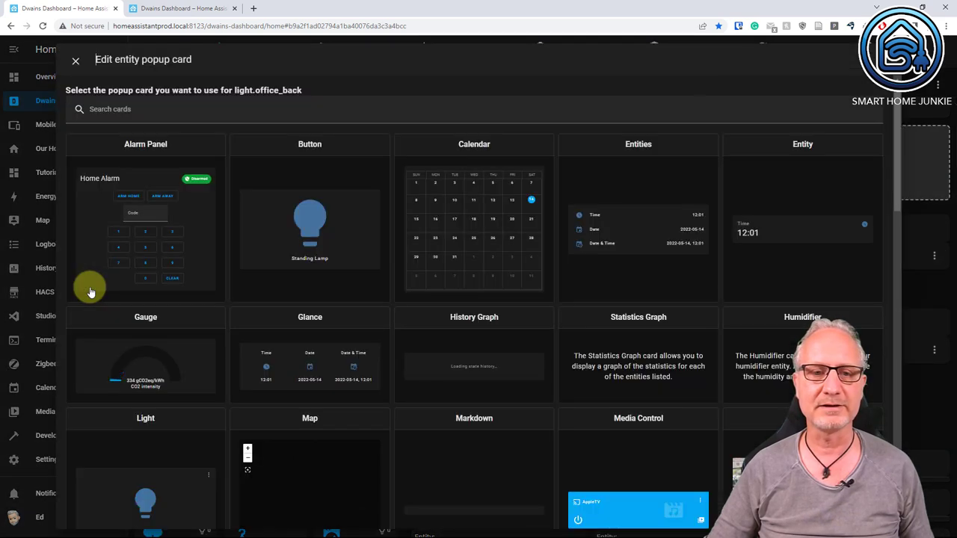
scroll(154, 299, "down", 3)
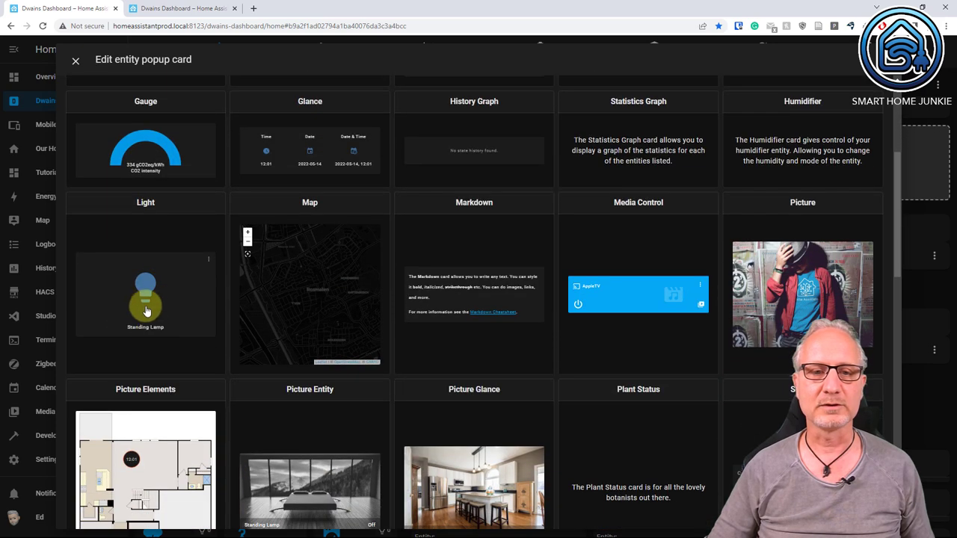
left_click(146, 297)
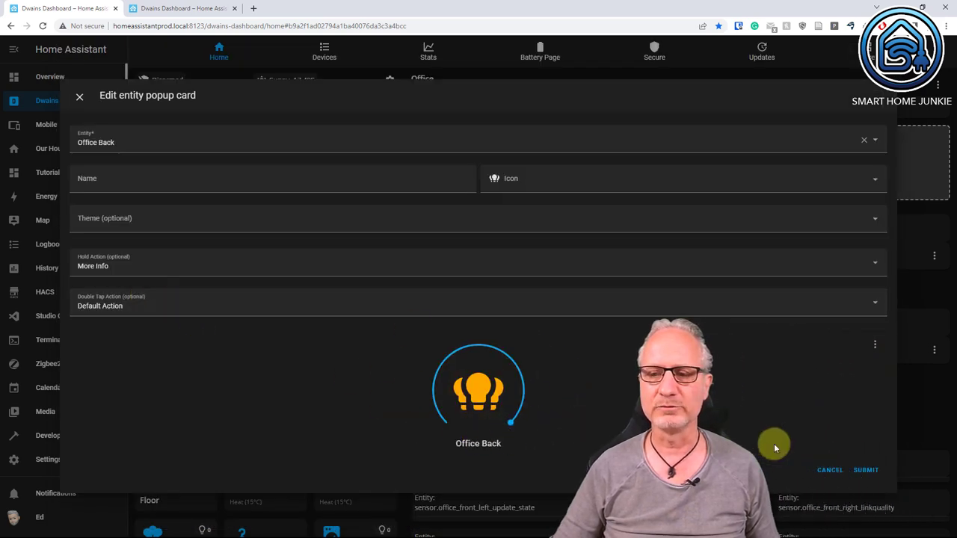
left_click(867, 470)
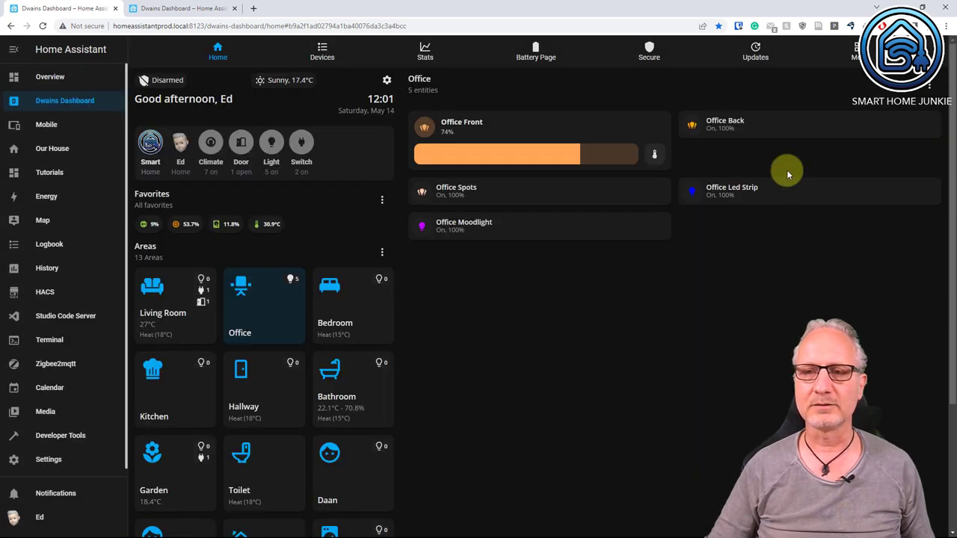
- Check the new Office Back popup card in both the desktop and mobile views of the dashboard
left_click(767, 125)
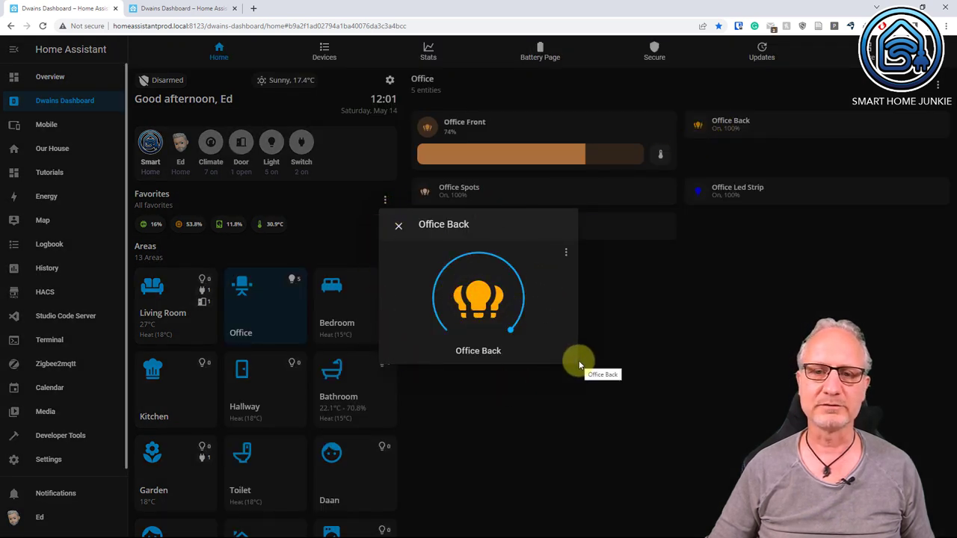
left_click(399, 226)
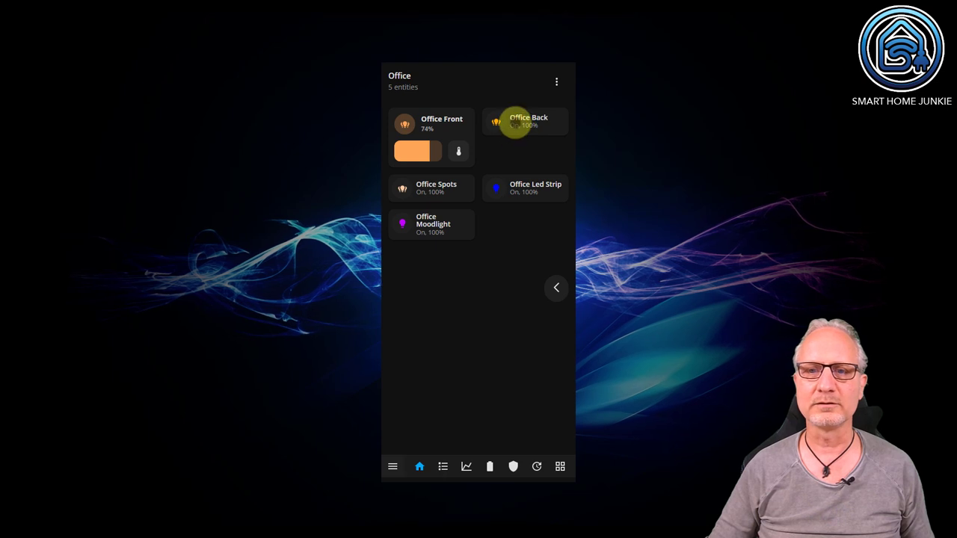
left_click(515, 122)
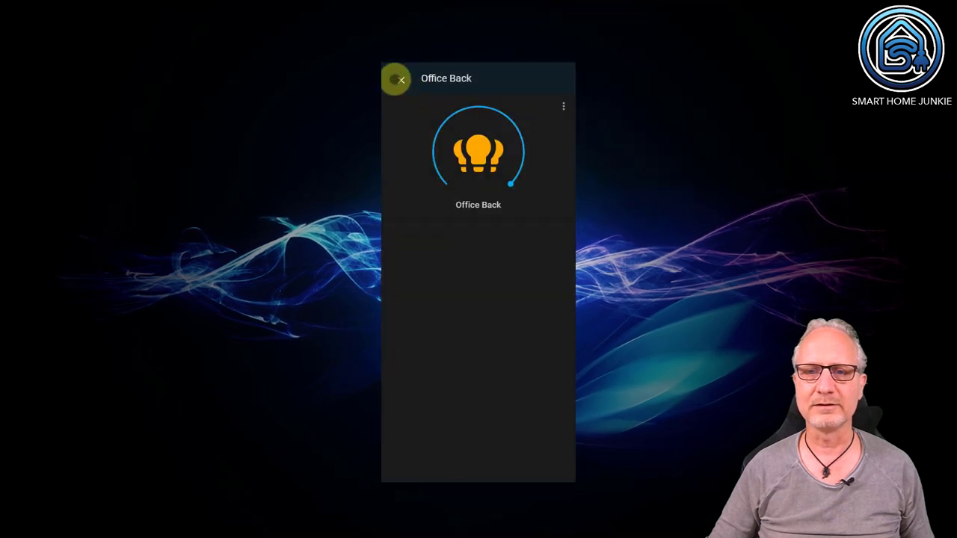
left_click(399, 79)
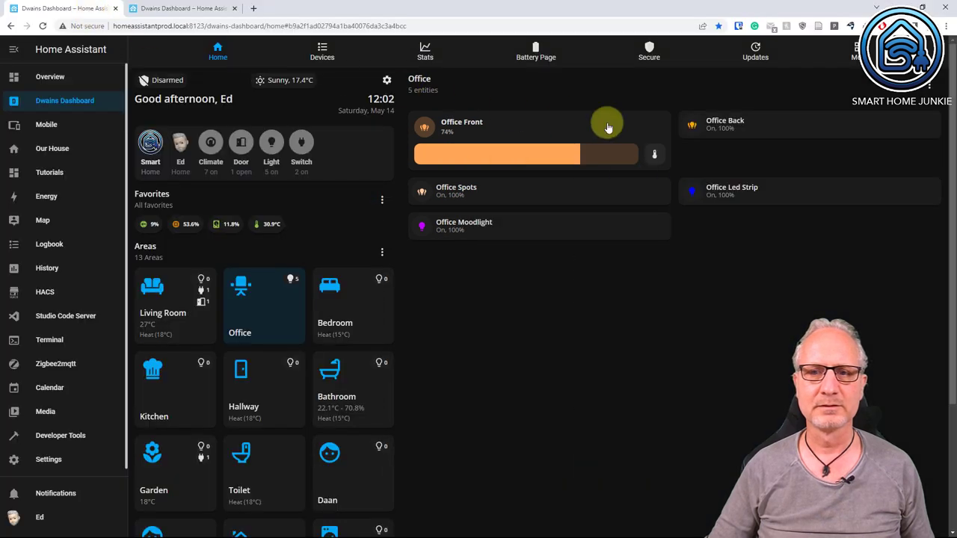
- Enable edit mode for the Office area and remove the popup card from the Office Back light
left_click(929, 85)
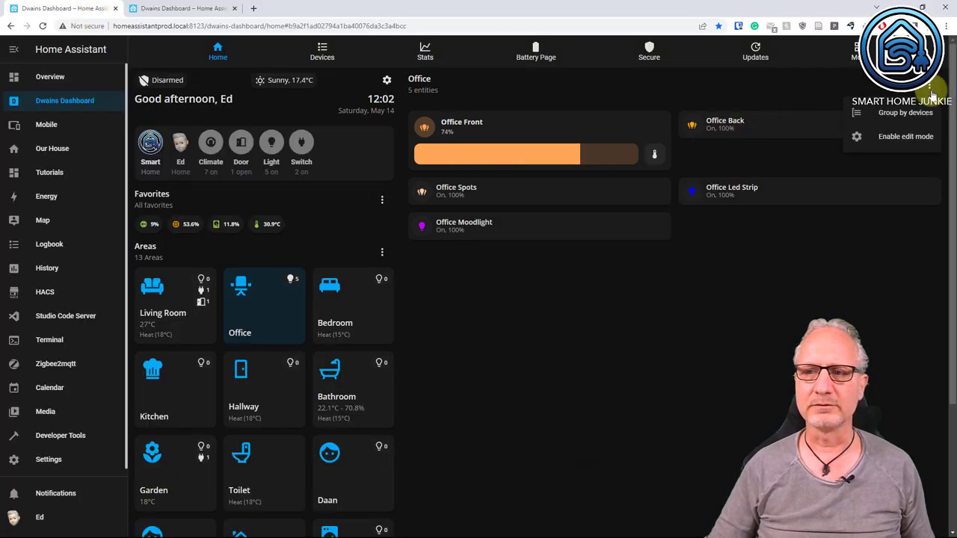
left_click(906, 137)
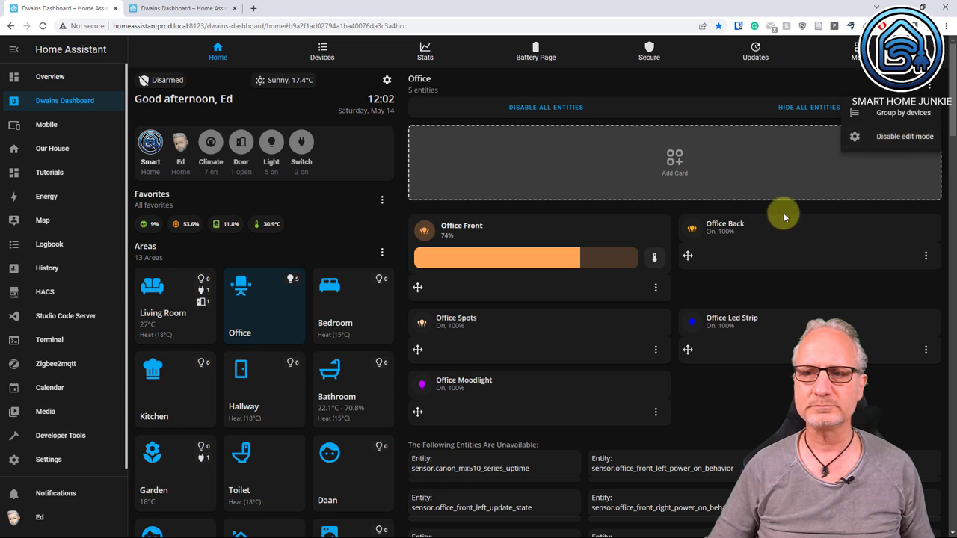
left_click(783, 127)
left_click(926, 257)
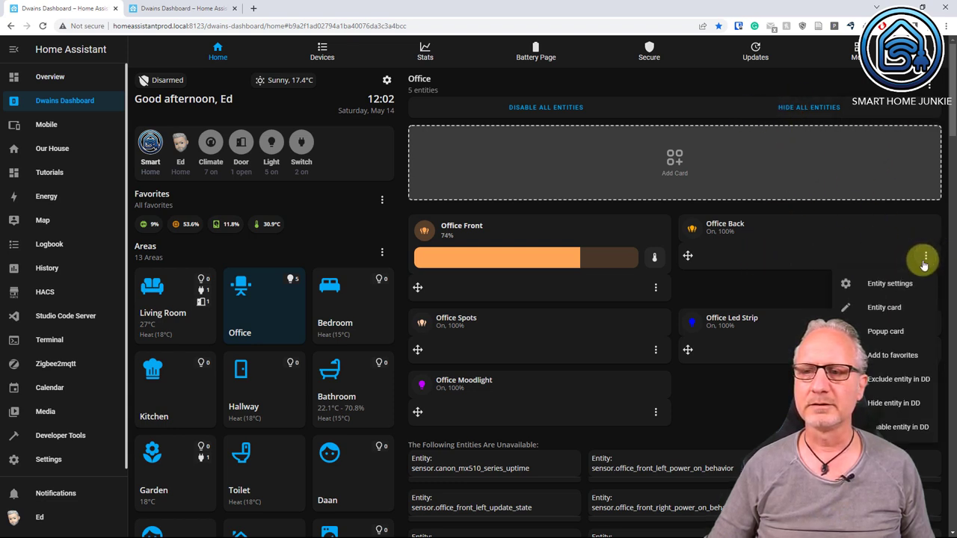
left_click(883, 339)
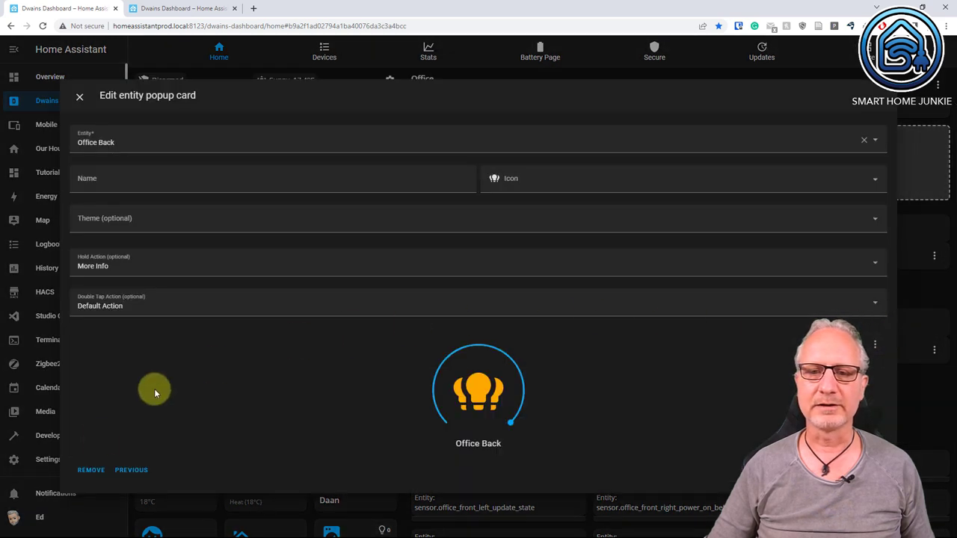
left_click(95, 471)
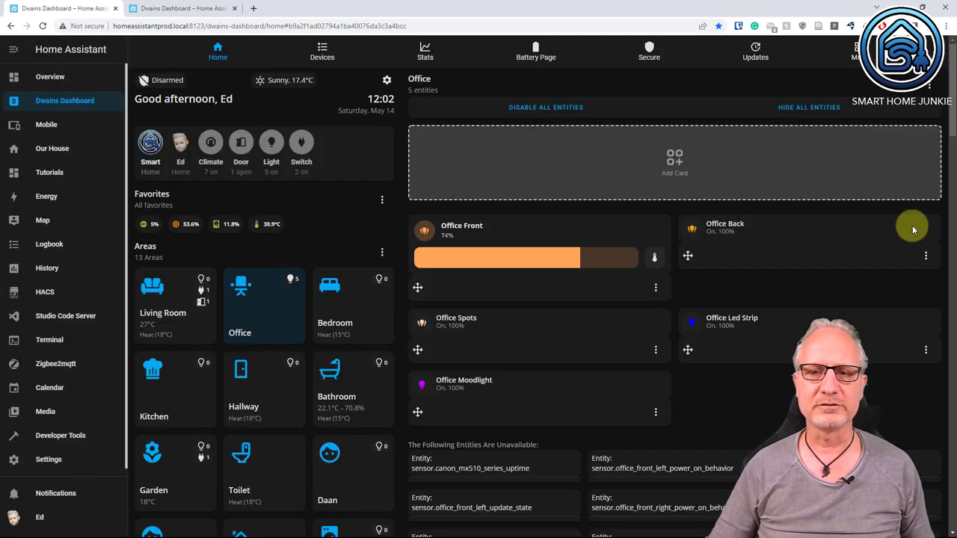
- Search the Lovelace cards for "light" and choose the Custom: Mushroom Light Card as the popup card for Office Back
left_click(926, 258)
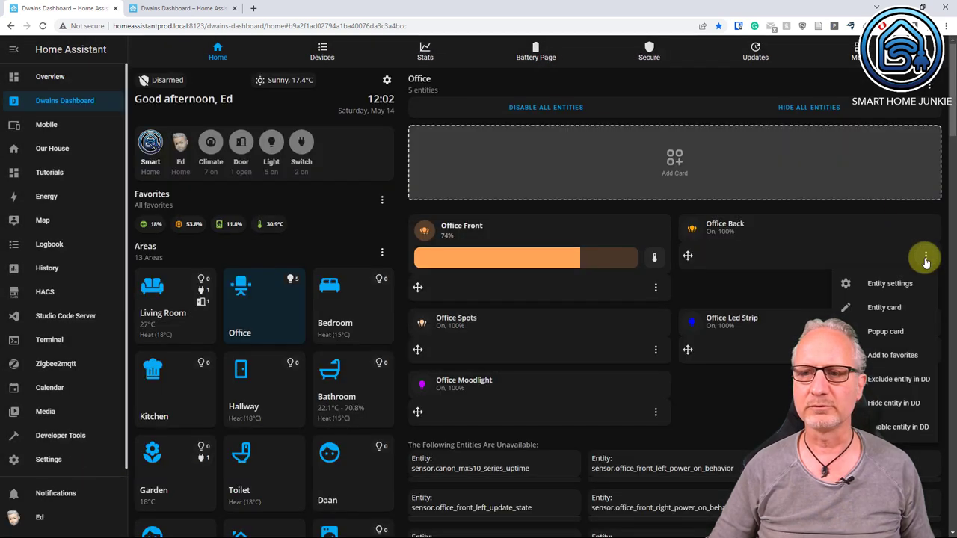
left_click(885, 331)
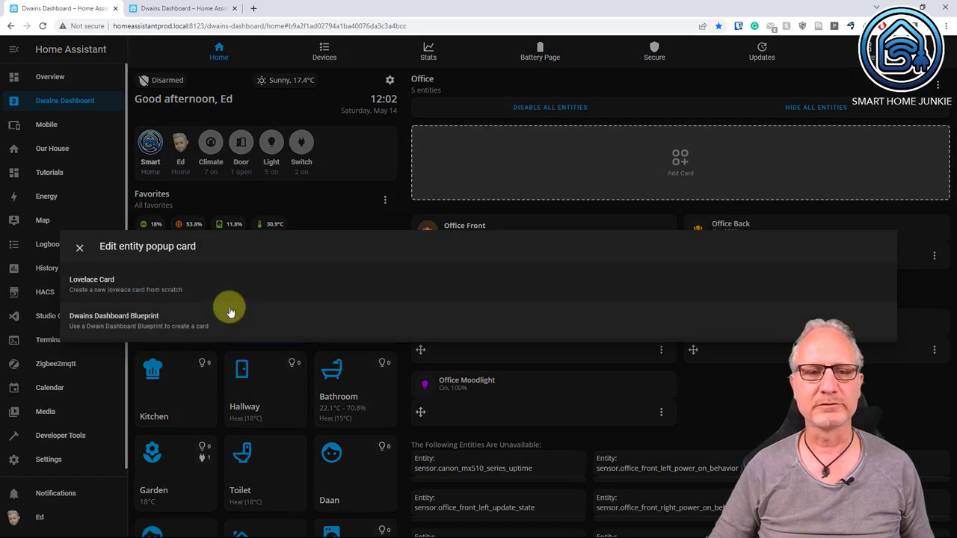
left_click(124, 292)
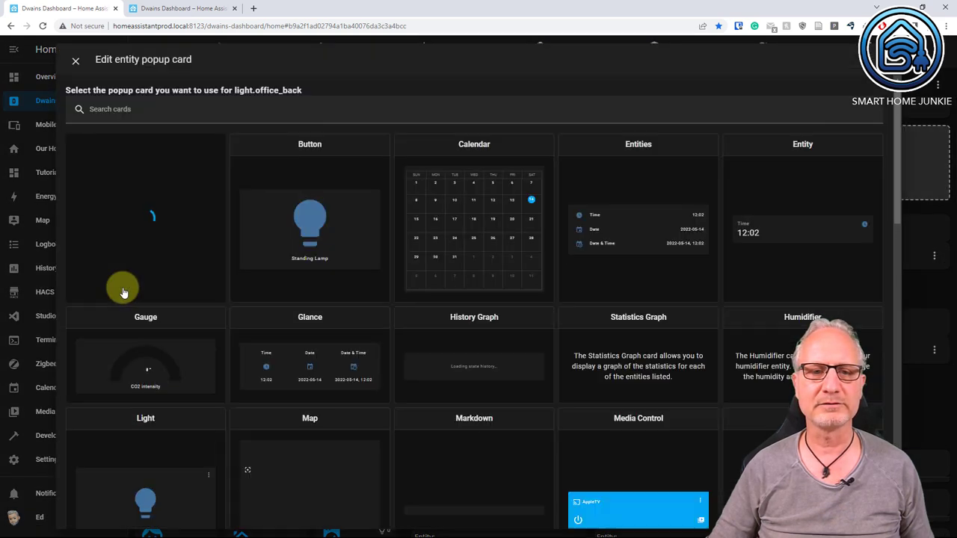
left_click(165, 111)
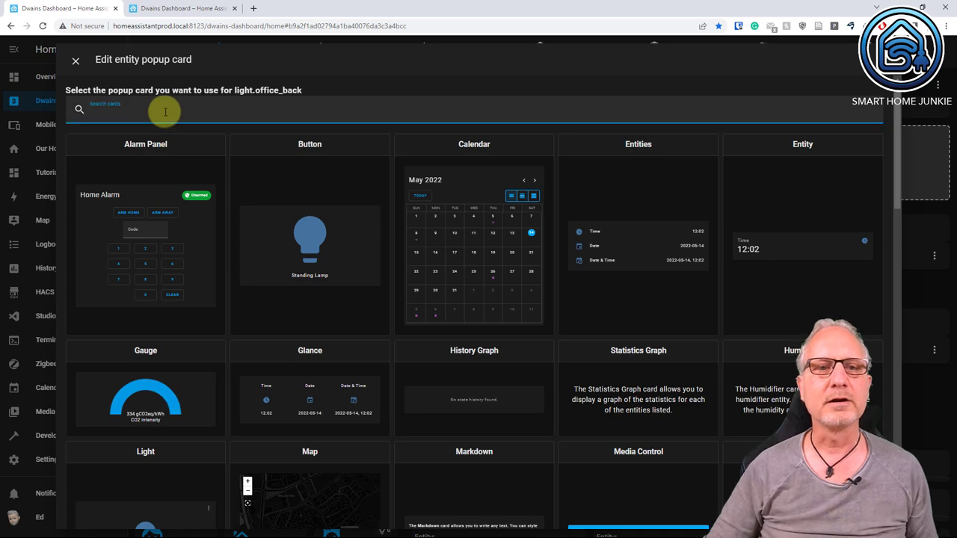
type("light")
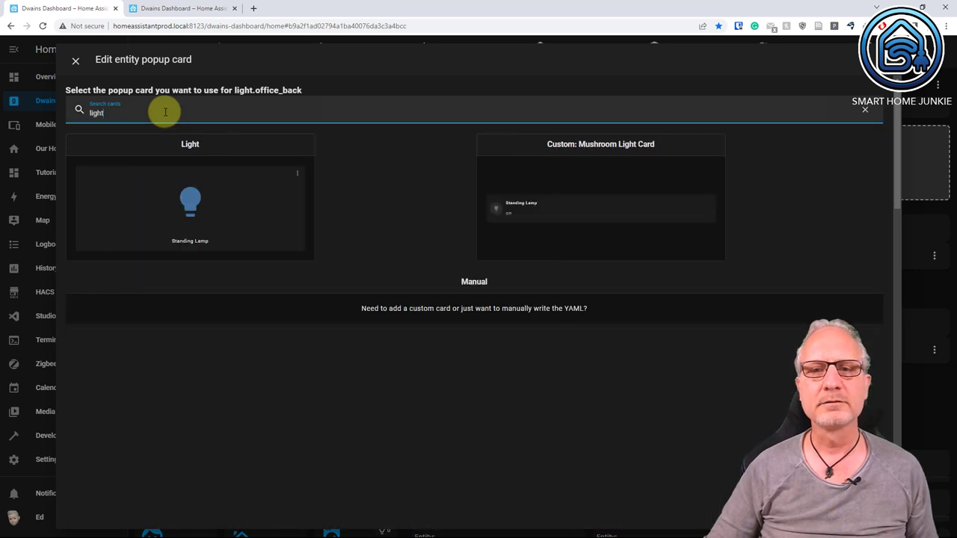
left_click(587, 214)
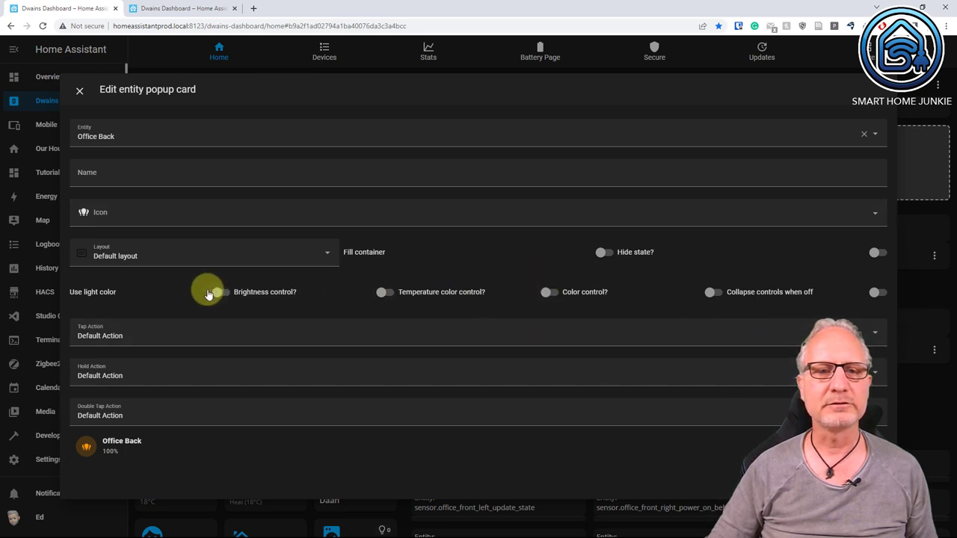
- Turn on light color, brightness control, color control and collapse controls when off for the Office Back popup card, and save it
left_click(218, 293)
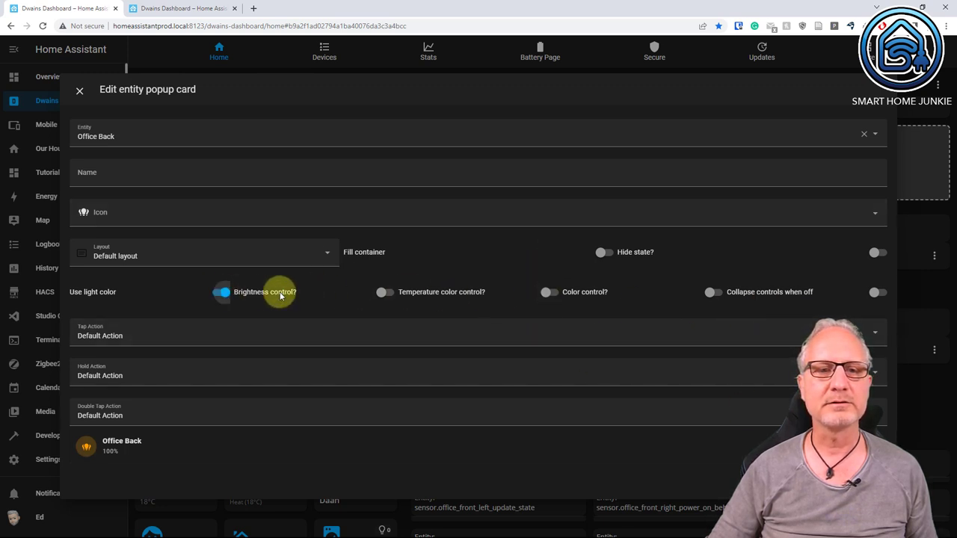
left_click(383, 293)
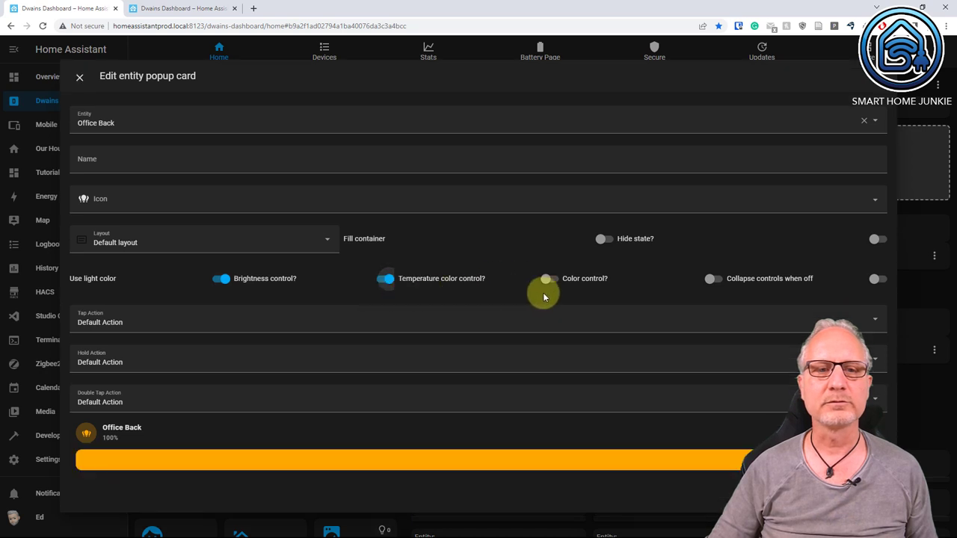
left_click(721, 278)
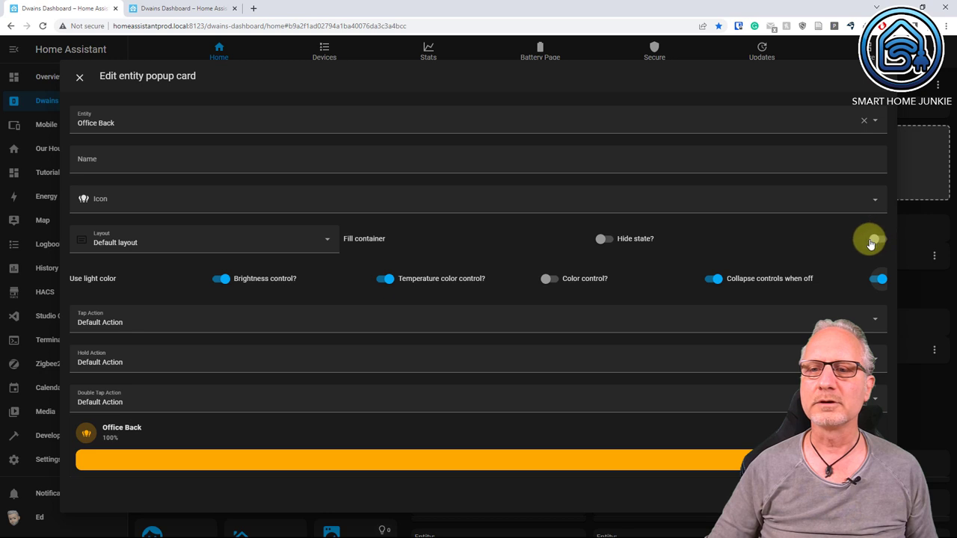
left_click(601, 239)
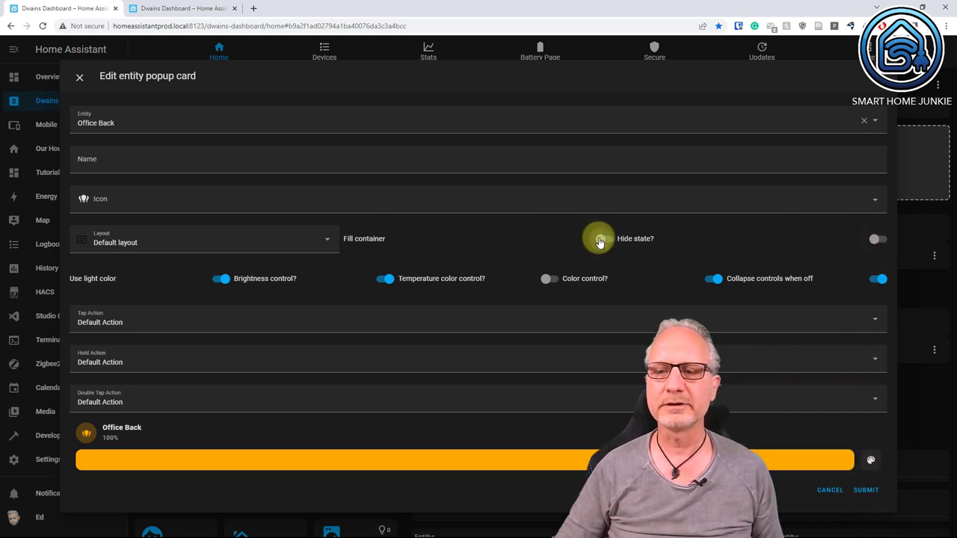
left_click(867, 491)
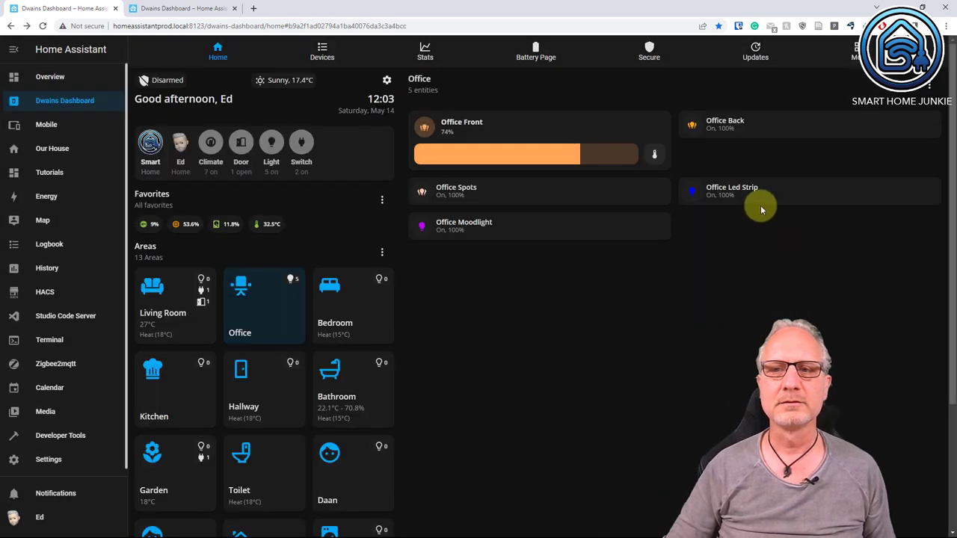
- Check the Office Back popup card on the desktop dashboard by switching between its brightness and color sliders, then close it
left_click(714, 124)
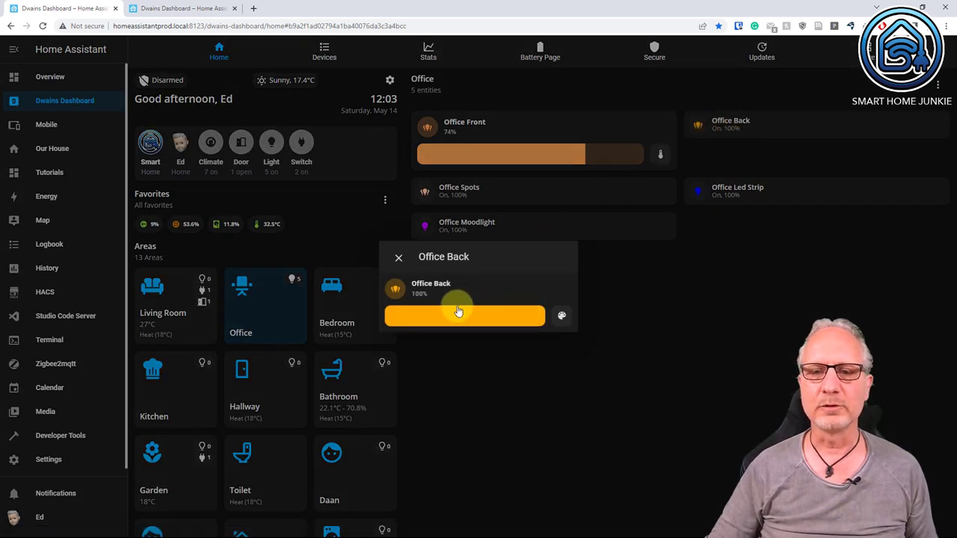
left_click(563, 319)
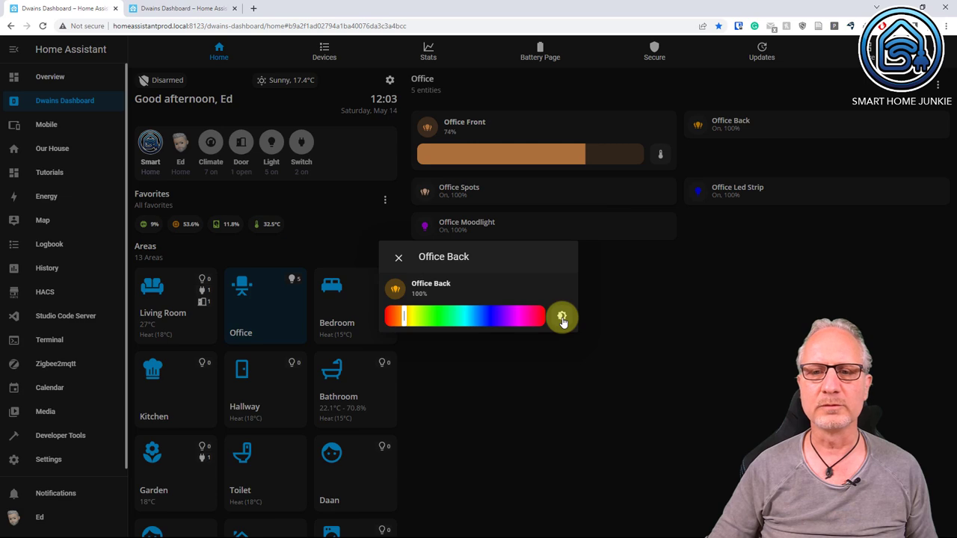
left_click(562, 318)
left_click(563, 318)
left_click(562, 318)
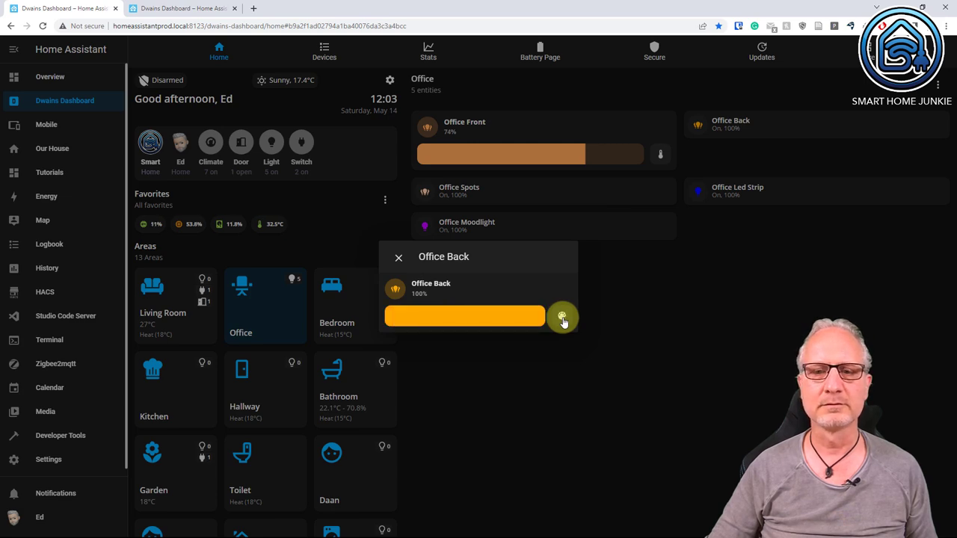
left_click(400, 262)
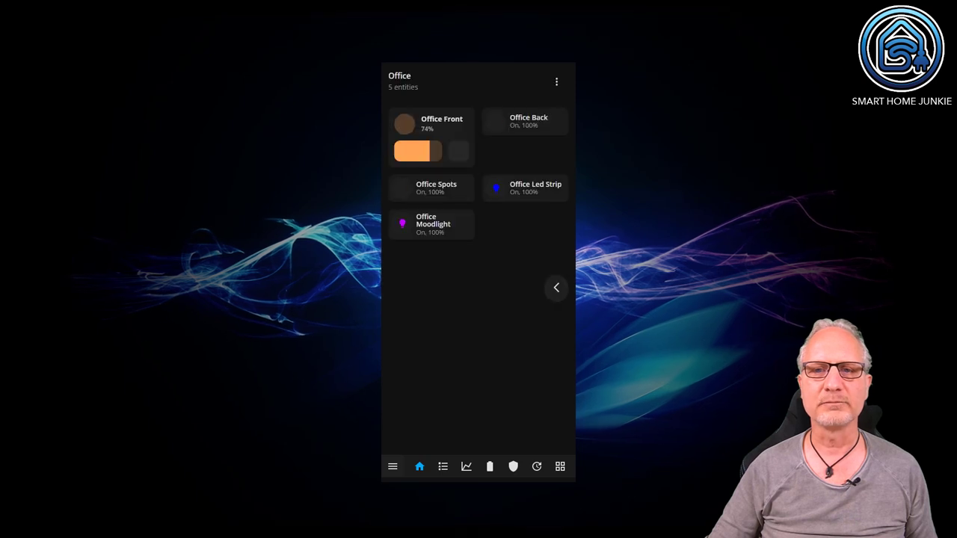
- View the Office Back popup card in the mobile view of the dashboard and close it
left_click(528, 128)
left_click(527, 123)
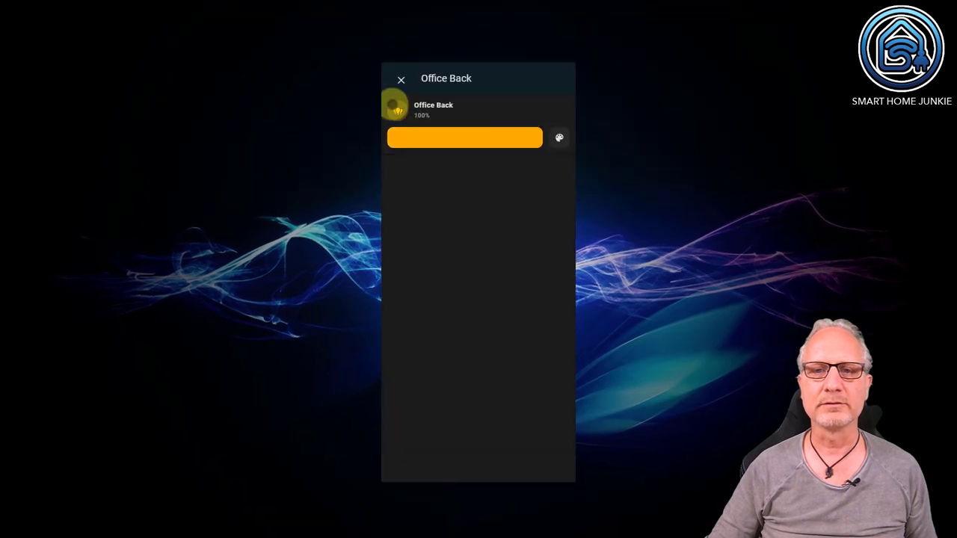
left_click(400, 79)
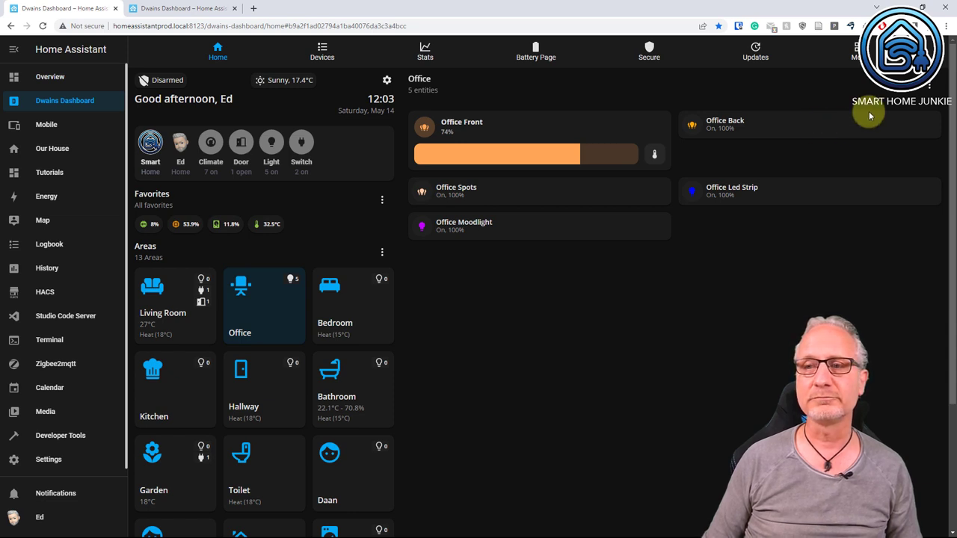
- Enable edit mode for the Office area, add Office Back to the favorites, and return to the home page in the mobile view
left_click(929, 87)
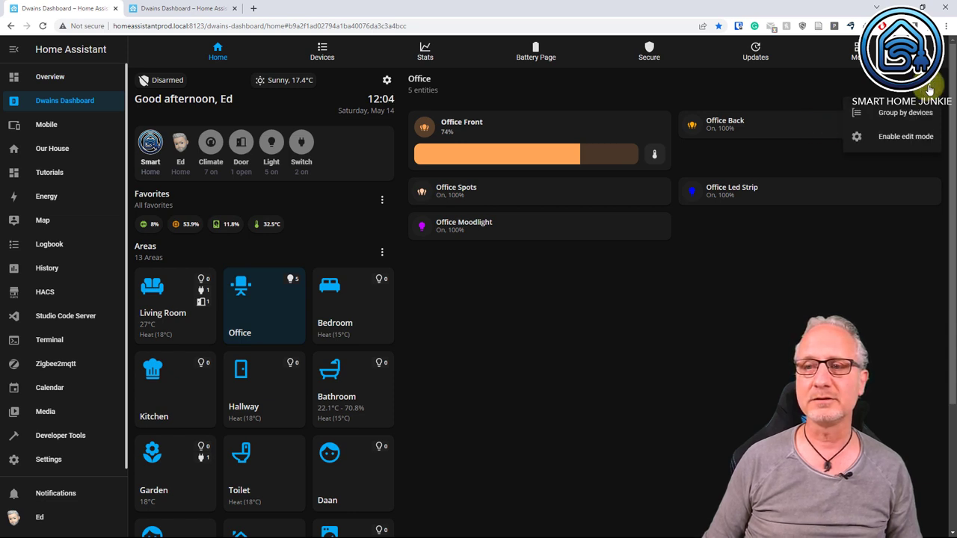
left_click(906, 140)
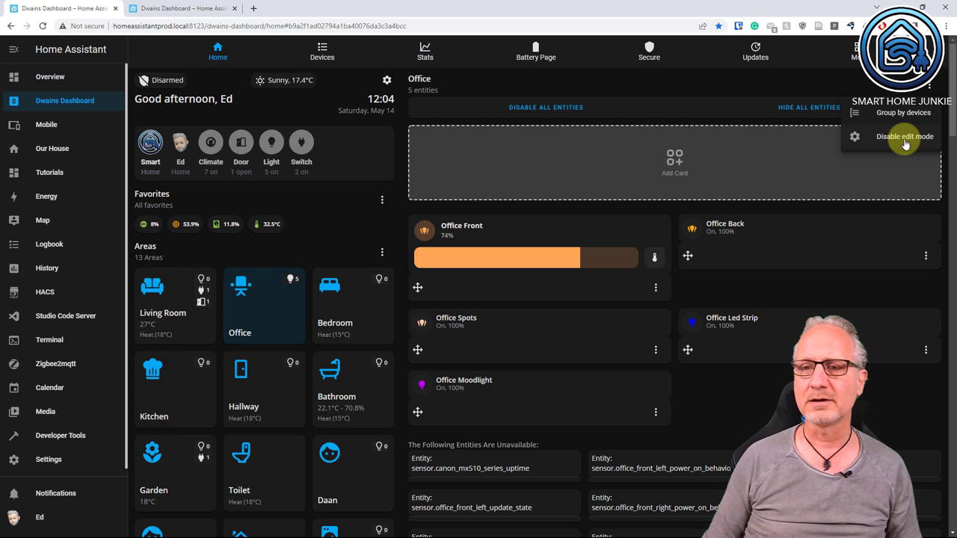
left_click(926, 257)
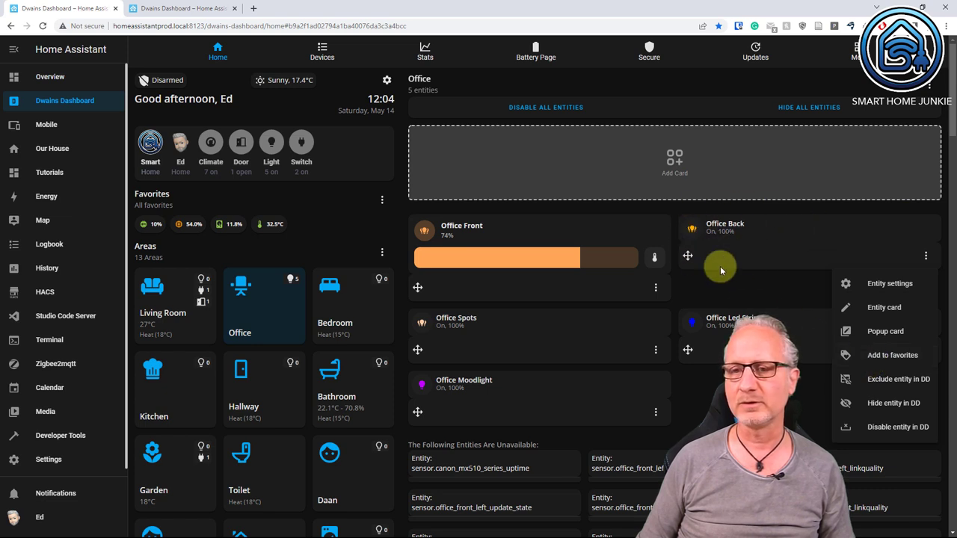
left_click(891, 357)
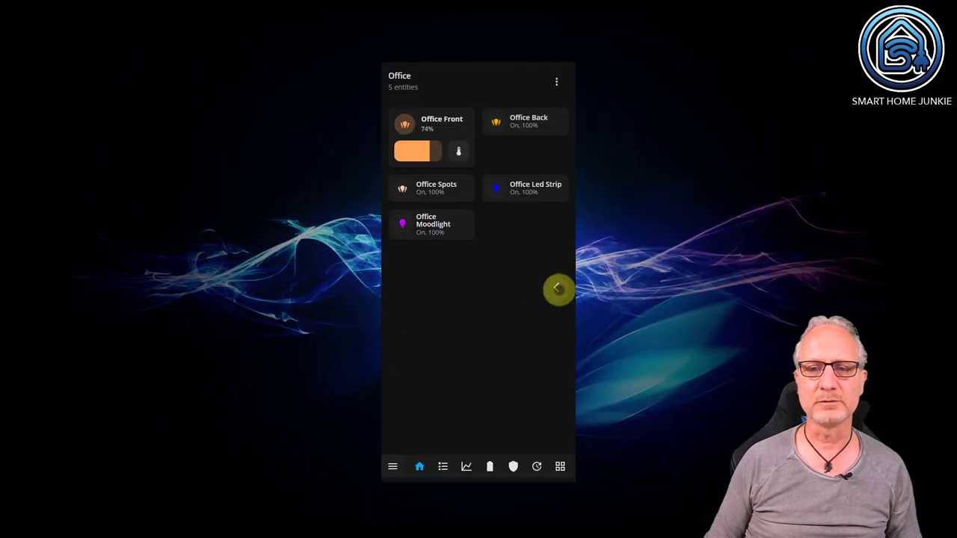
left_click(557, 287)
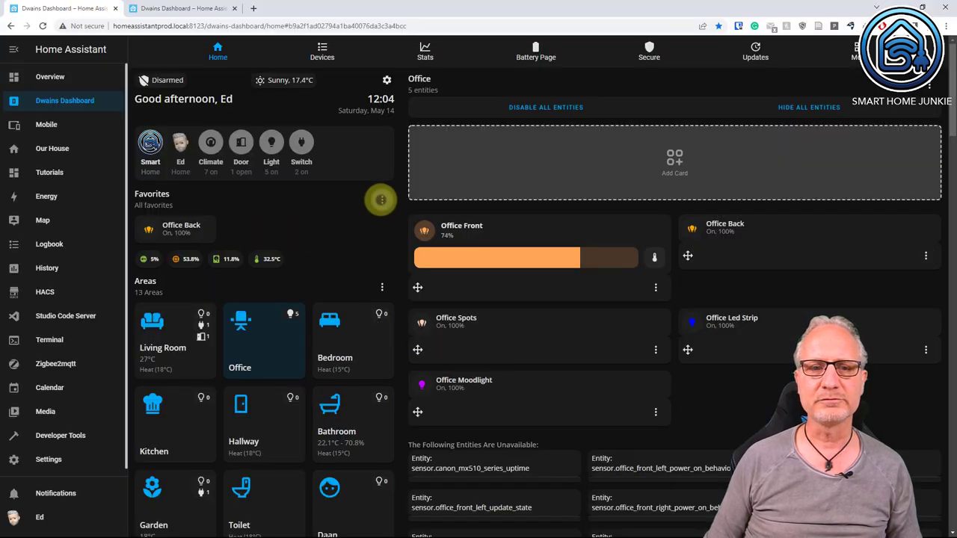
- Enable edit mode for the Favorites section, remove Office Back from the favorites, and disable that edit mode again
left_click(381, 200)
left_click(441, 226)
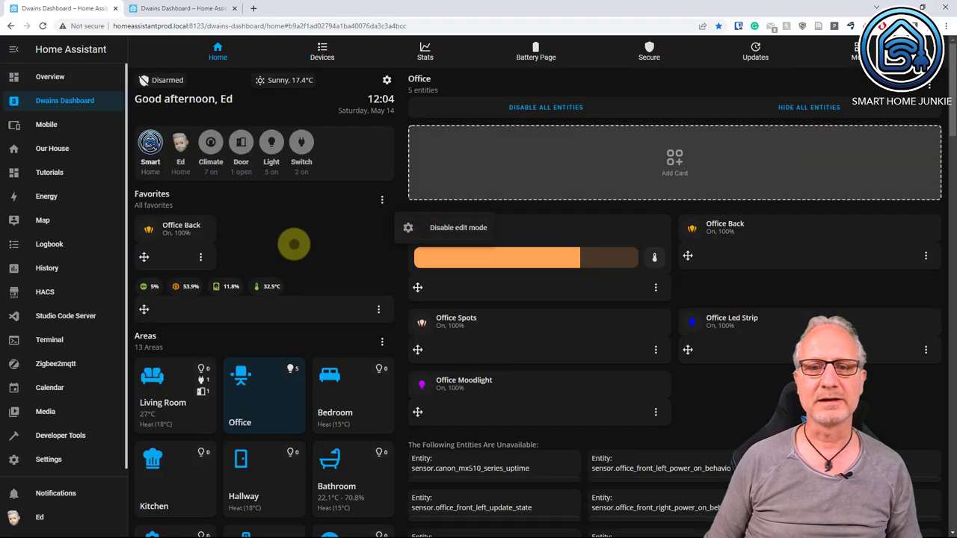
left_click(200, 257)
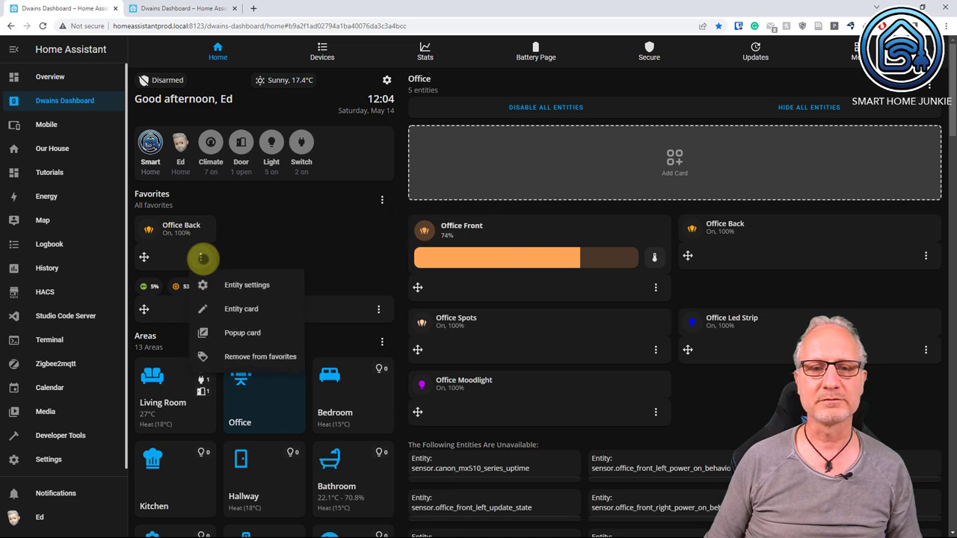
left_click(240, 357)
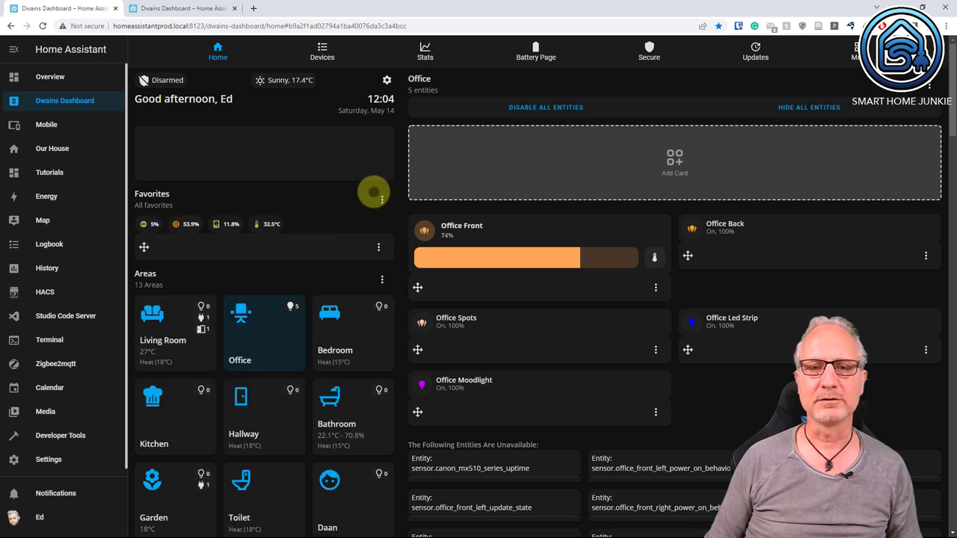
left_click(441, 227)
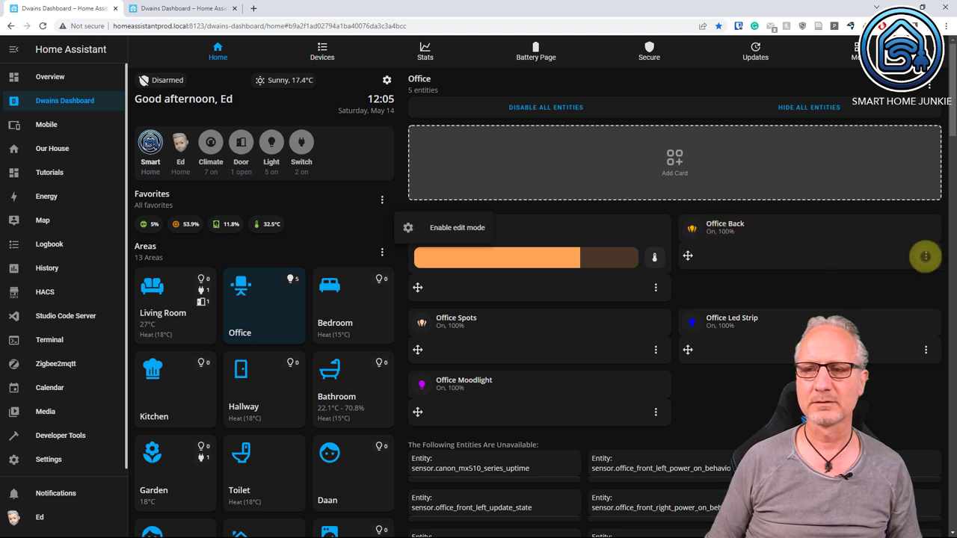
- Open the Dwains Dashboard Blueprint option for the Office Back entity card and switch to the dwains-dashboard-blueprints repository on GitHub
left_click(926, 256)
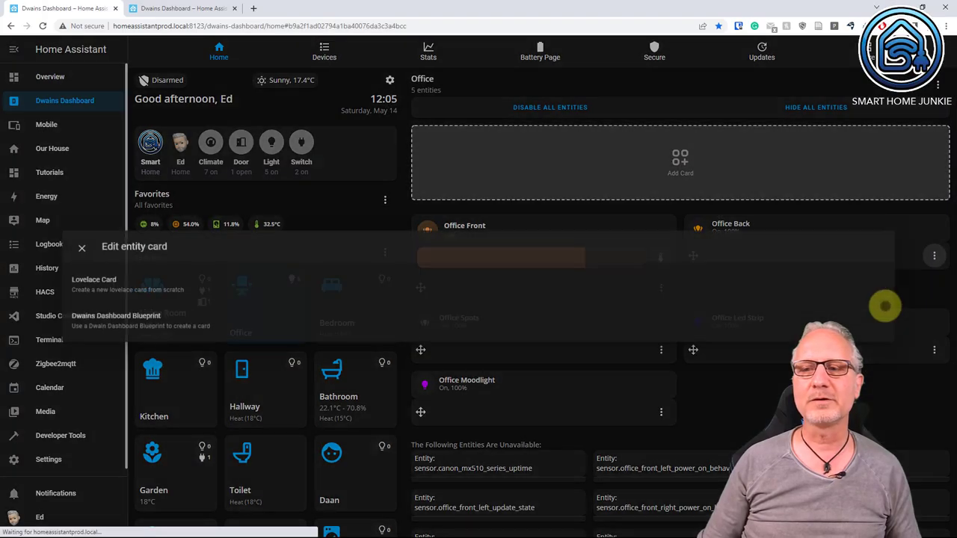
left_click(883, 307)
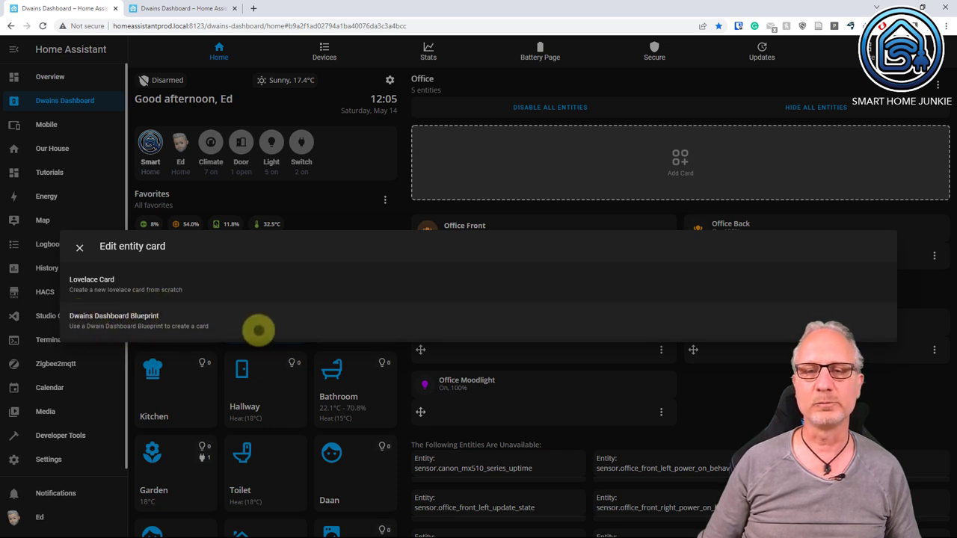
left_click(256, 329)
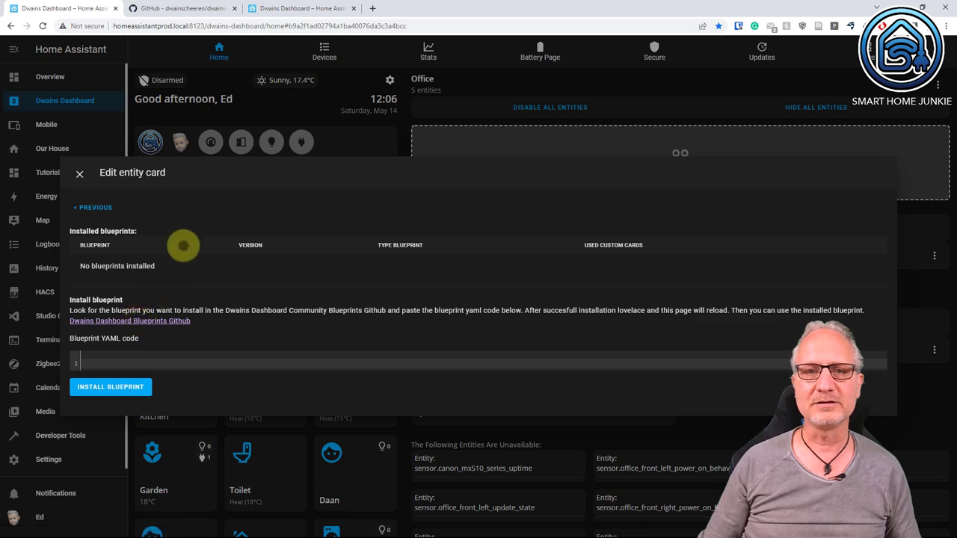
left_click(187, 12)
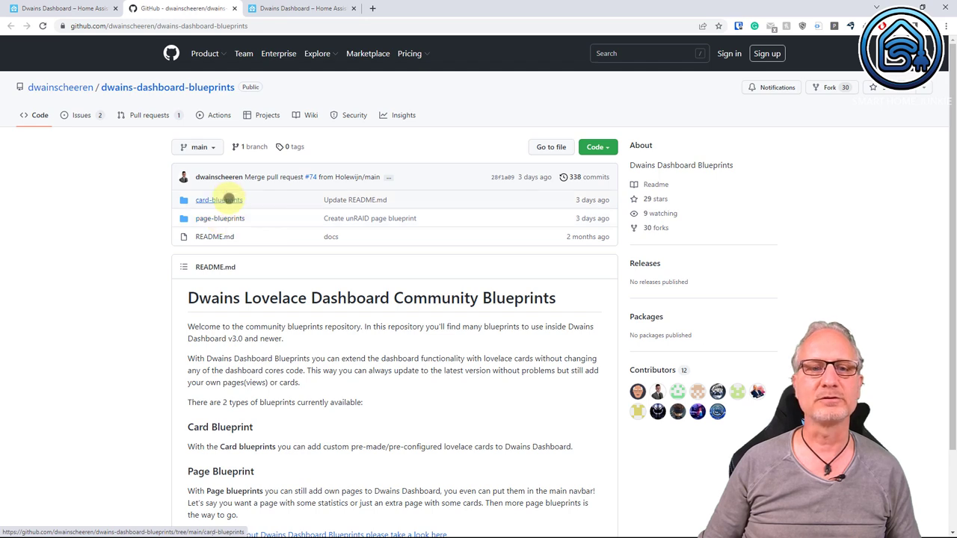
- Open the normal-cards folder of the card blueprints and examine the Plants blueprint's README and screenshots
left_click(229, 200)
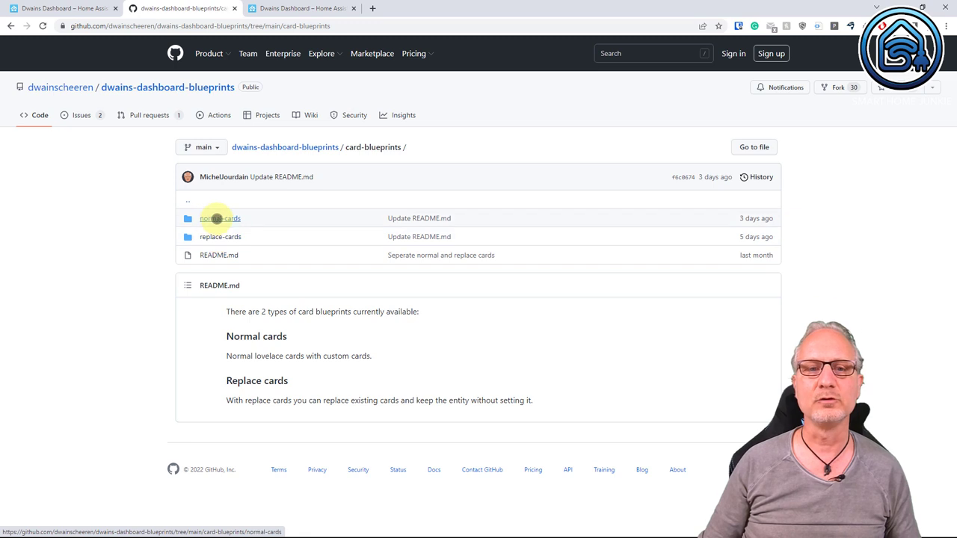
left_click(217, 219)
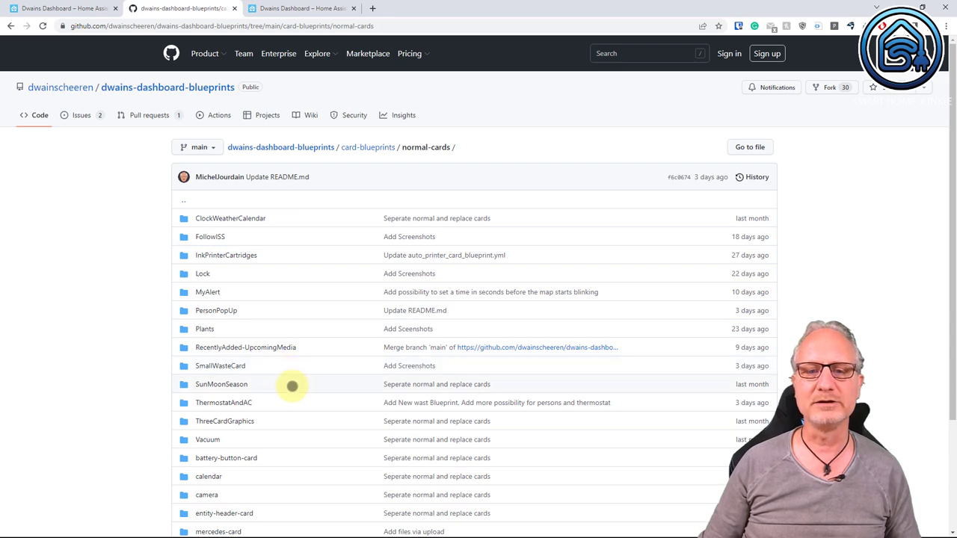
left_click(204, 329)
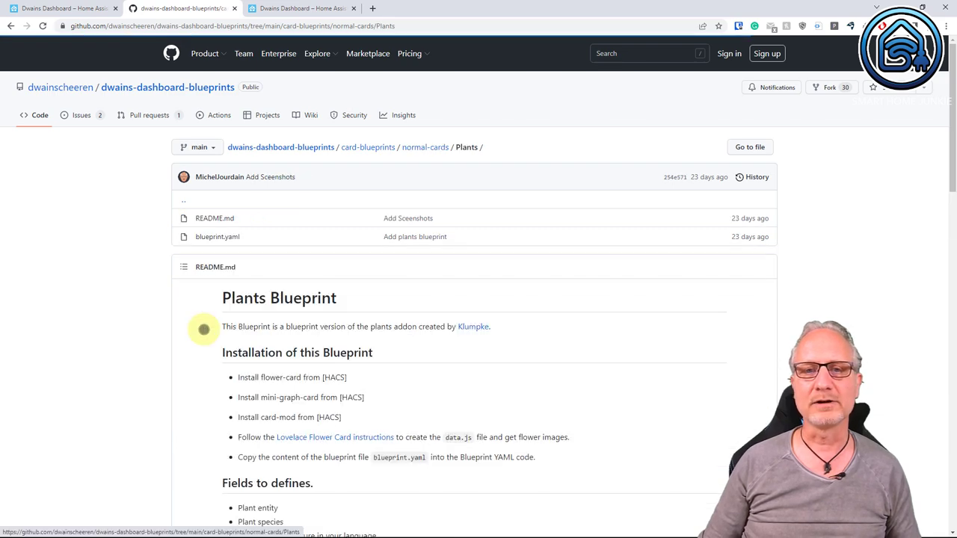
scroll(441, 327, "down", 5)
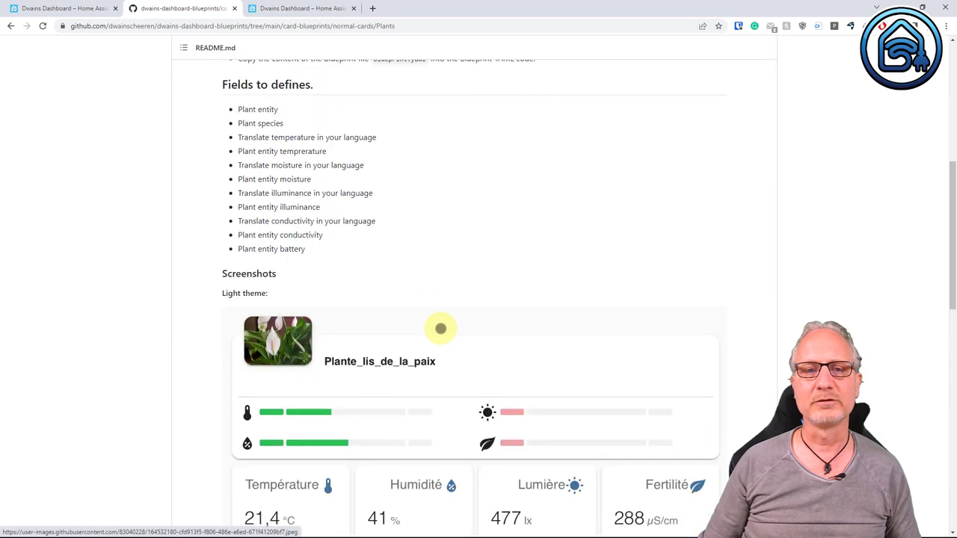
scroll(441, 326, "down", 2)
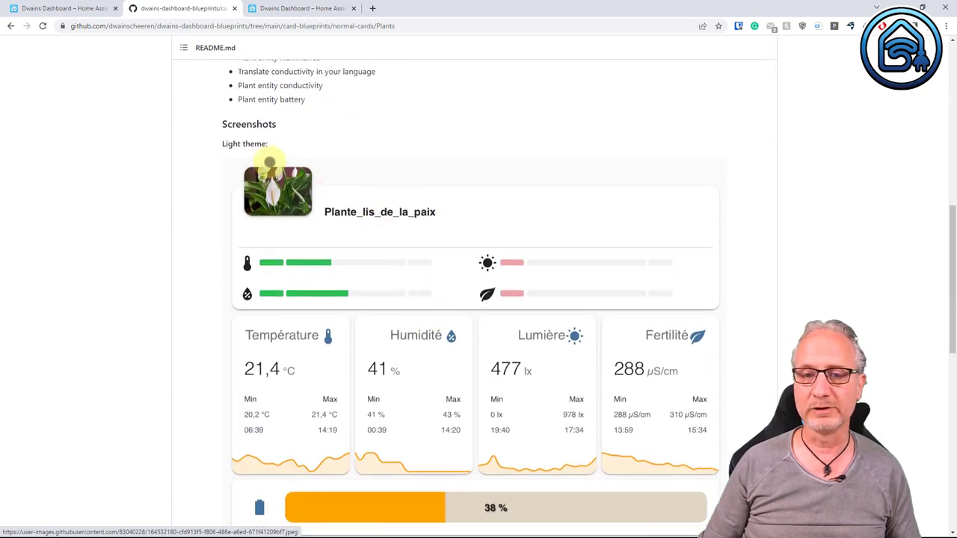
scroll(351, 198, "up", 10)
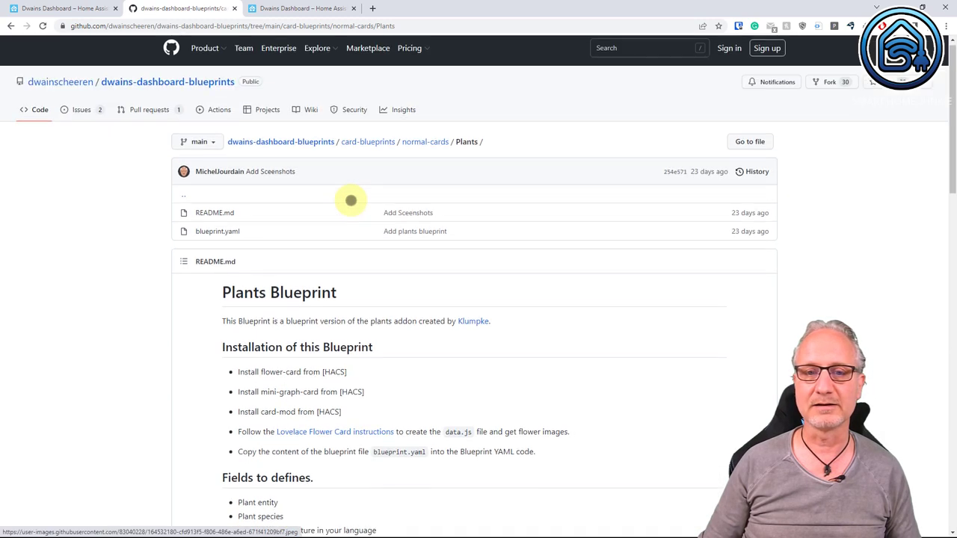
- Return to the normal-cards folder and examine the PersonPopUp blueprint's README and screenshots
left_click(425, 147)
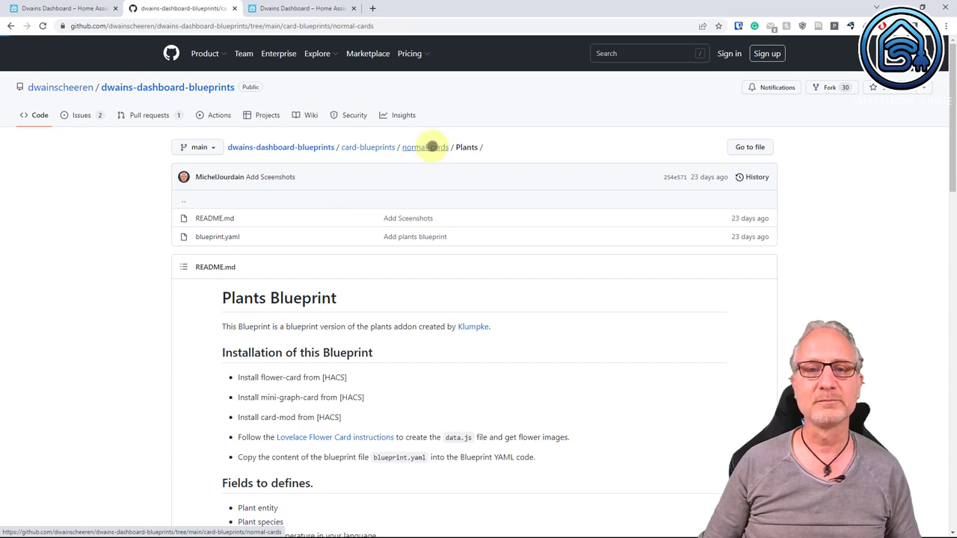
left_click(215, 311)
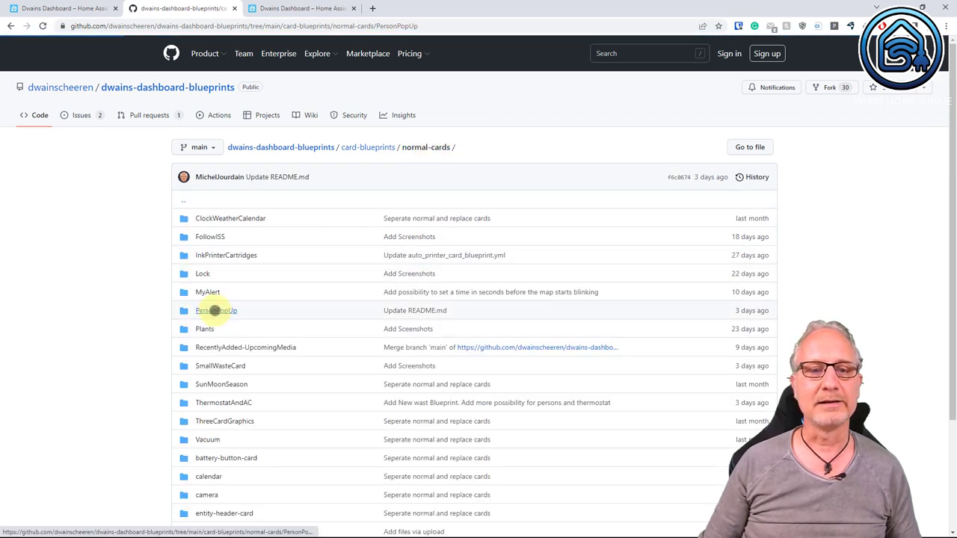
scroll(412, 321, "down", 6)
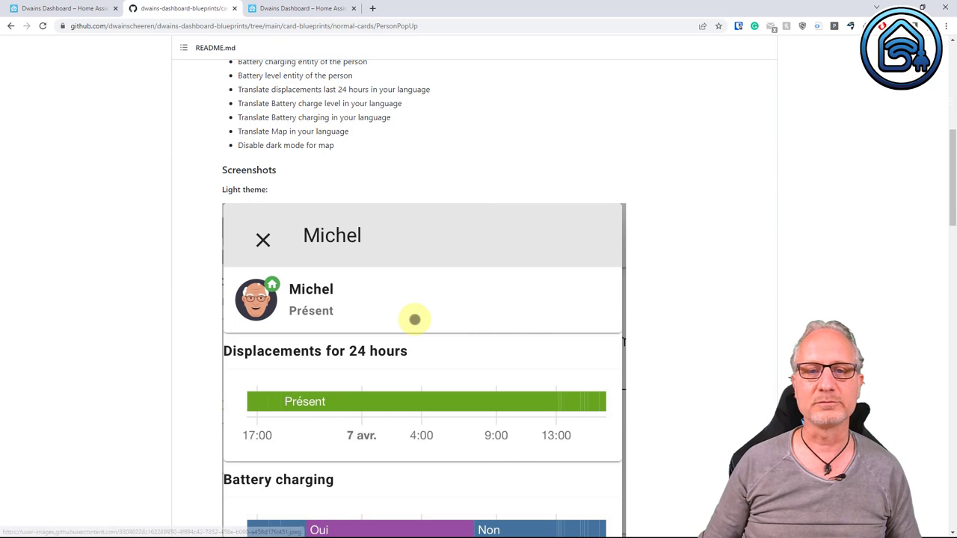
scroll(414, 319, "down", 2)
scroll(415, 319, "up", 6)
scroll(414, 319, "up", 3)
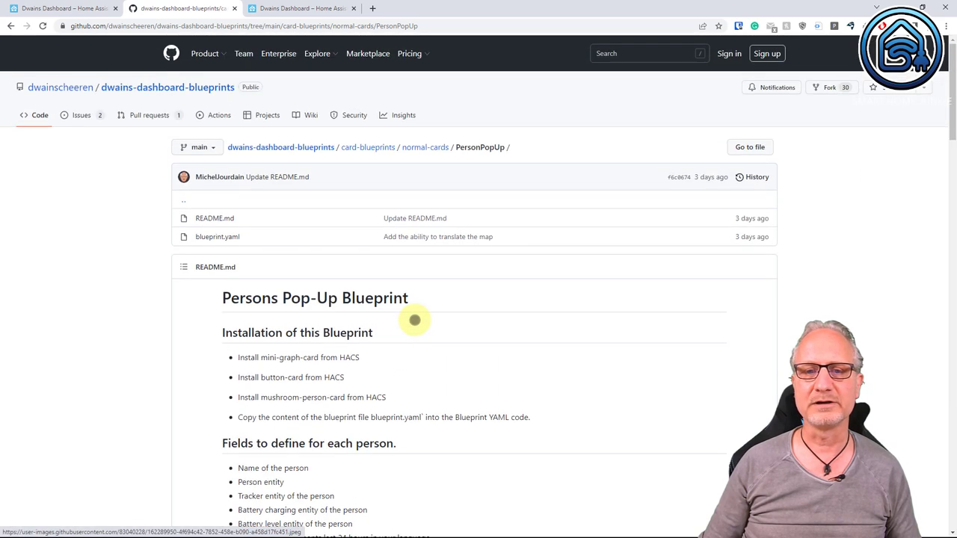
- Go back to the normal-cards folder and examine the calendar blueprint's light and dark theme screenshots
left_click(427, 147)
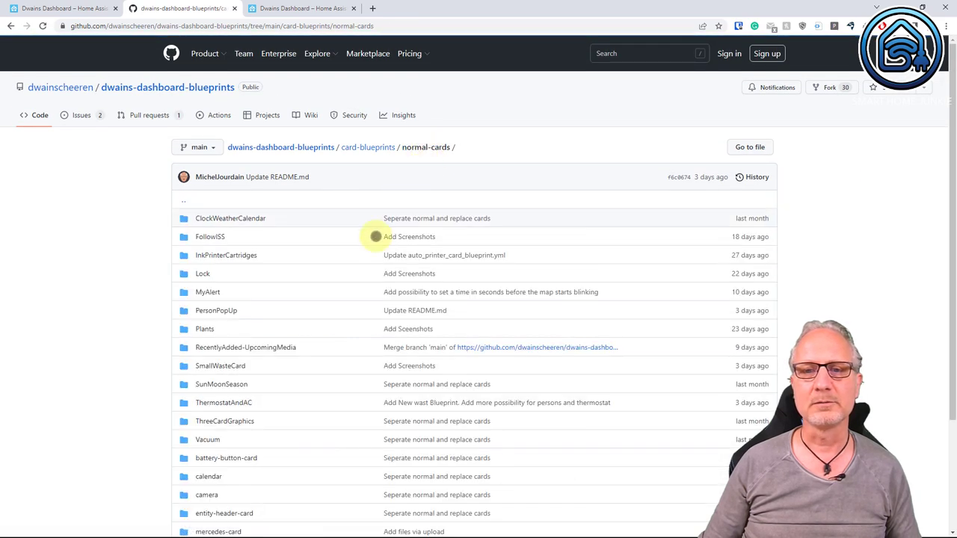
scroll(337, 317, "down", 2)
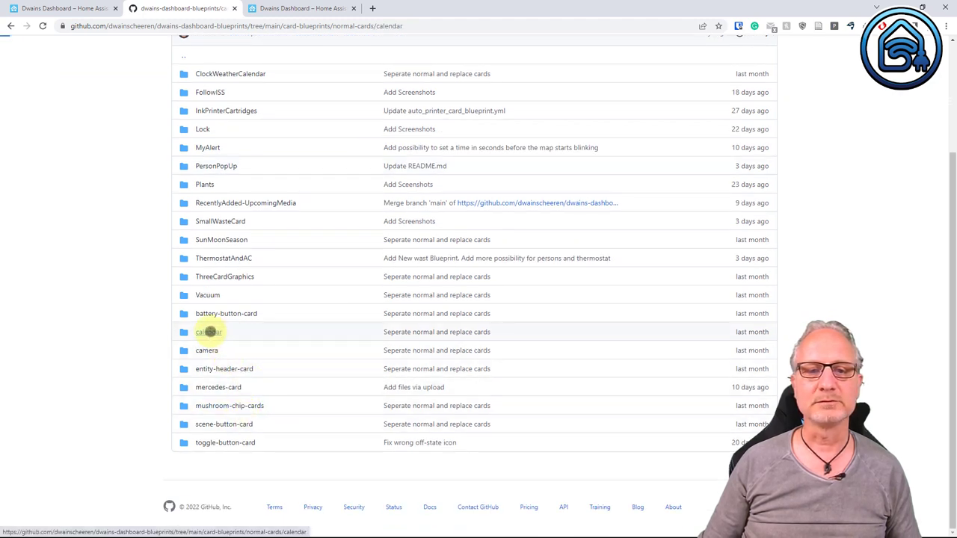
left_click(208, 332)
scroll(378, 337, "down", 5)
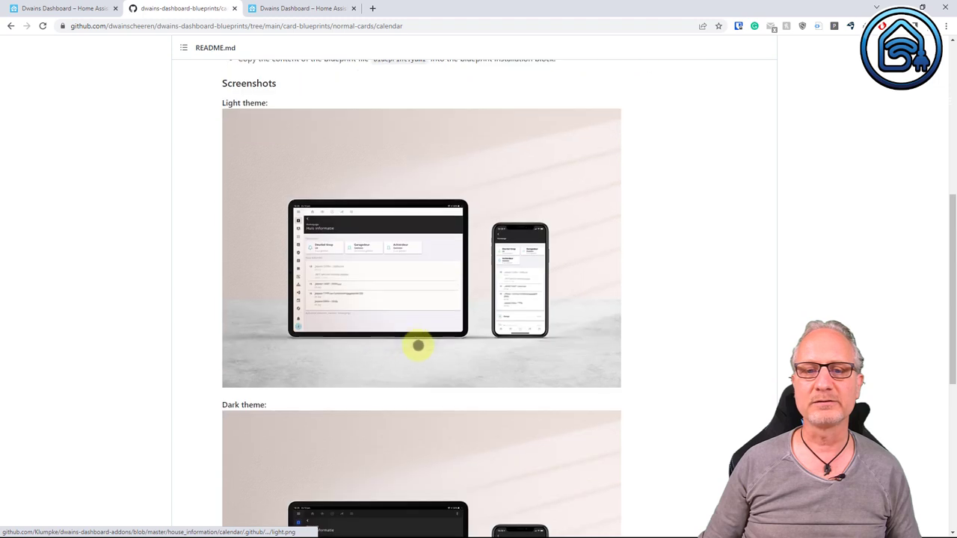
scroll(503, 340, "down", 5)
scroll(502, 341, "up", 7)
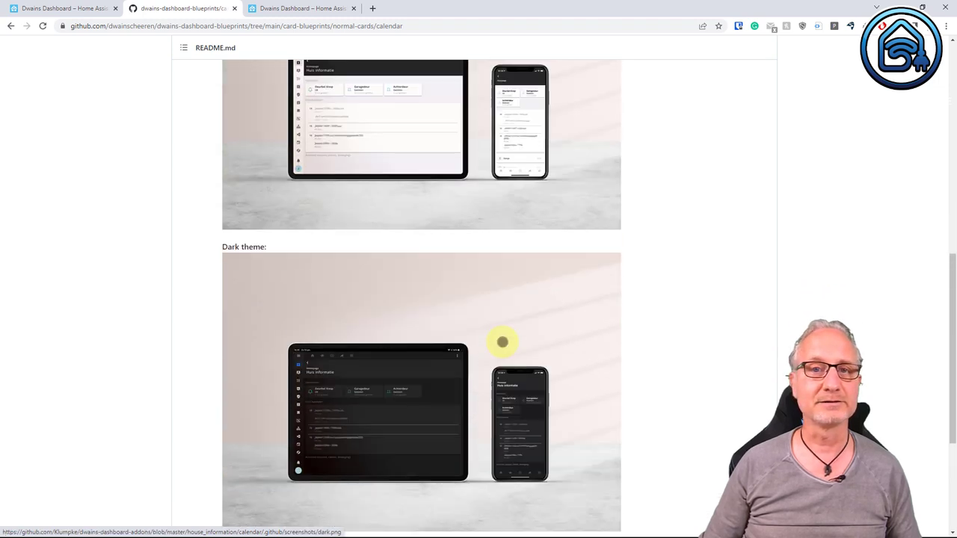
scroll(503, 341, "up", 3)
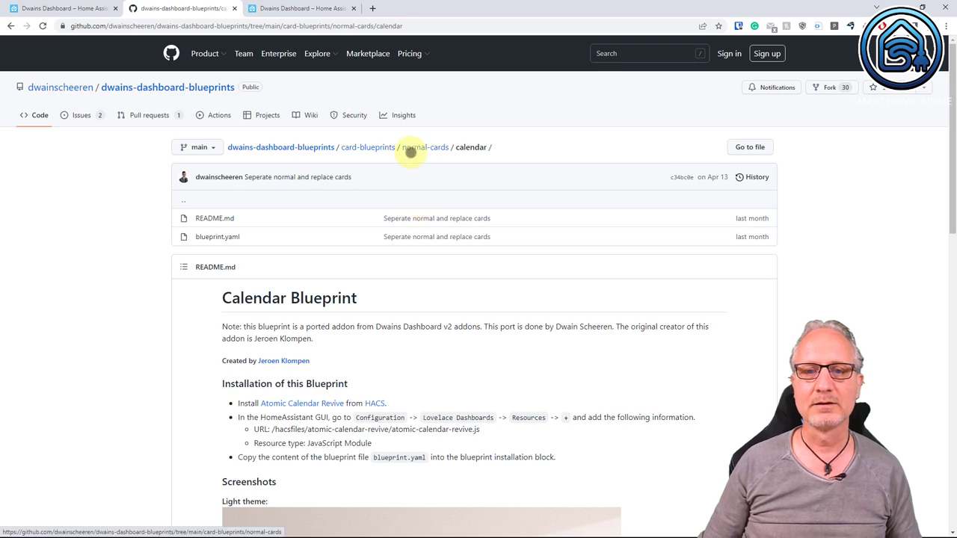
- Open mushroom_light in the replace-cards folder of the card blueprints and read its installation instructions
left_click(417, 148)
left_click(367, 147)
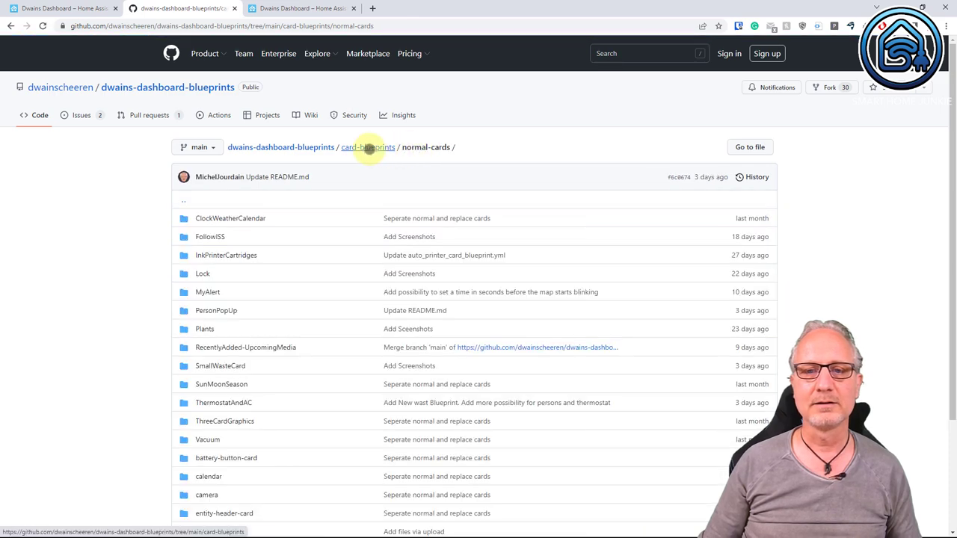
left_click(218, 236)
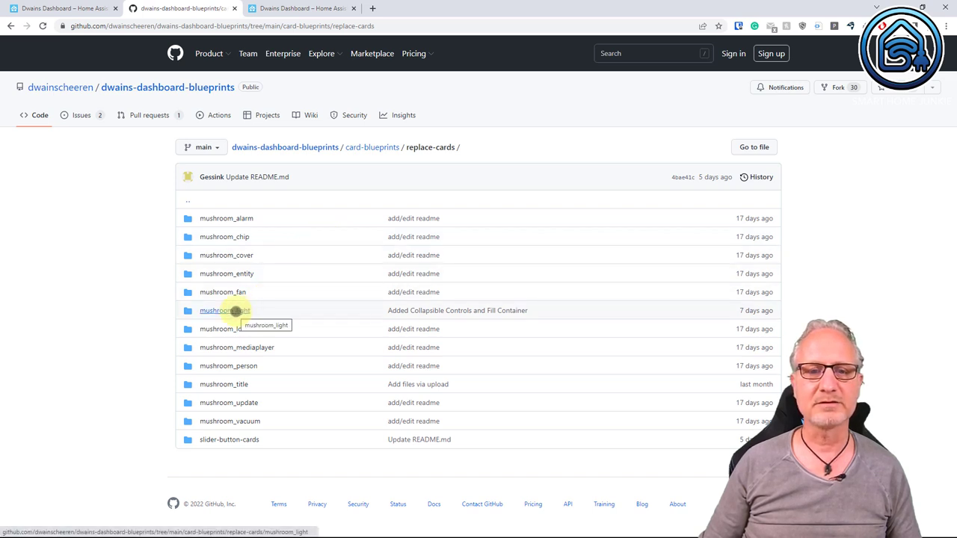
left_click(235, 311)
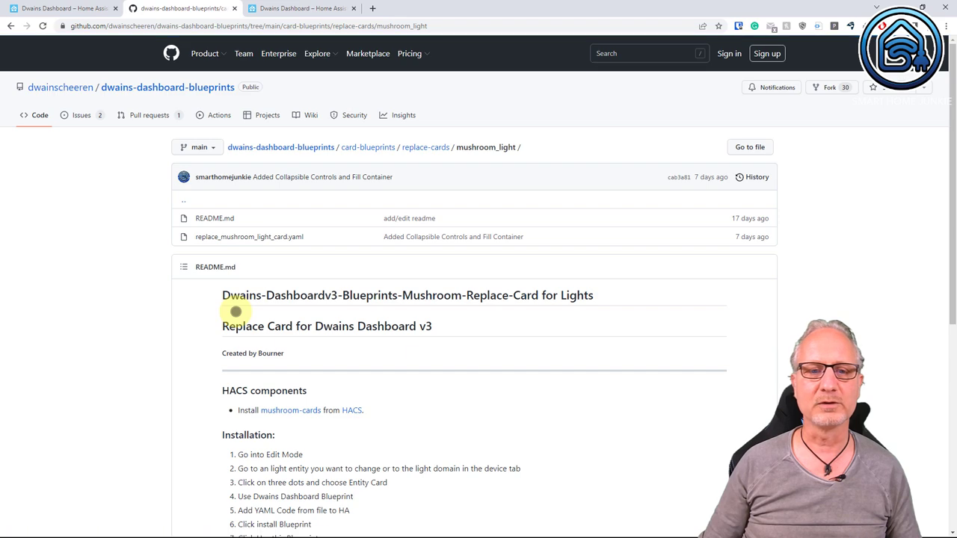
scroll(237, 314, "down", 3)
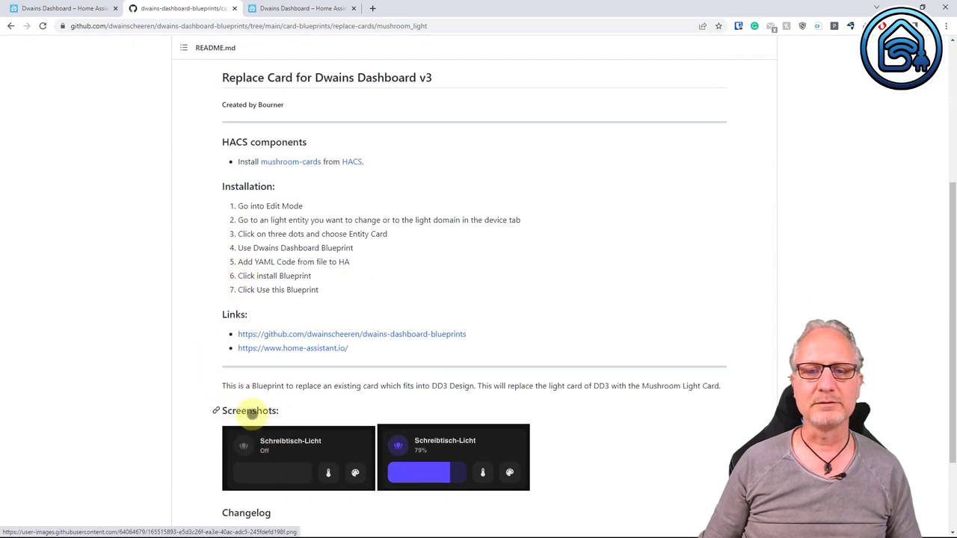
scroll(247, 412, "up", 3)
scroll(246, 412, "up", 1)
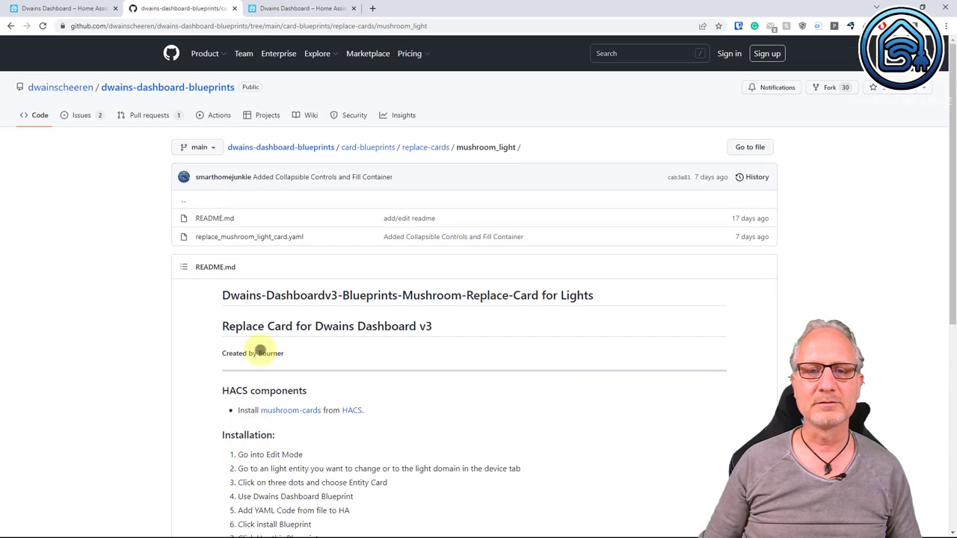
- Copy the code of replace_mushroom_light_card.yaml and paste it as the Blueprint YAML code in the entity card editor in Home Assistant
left_click(252, 236)
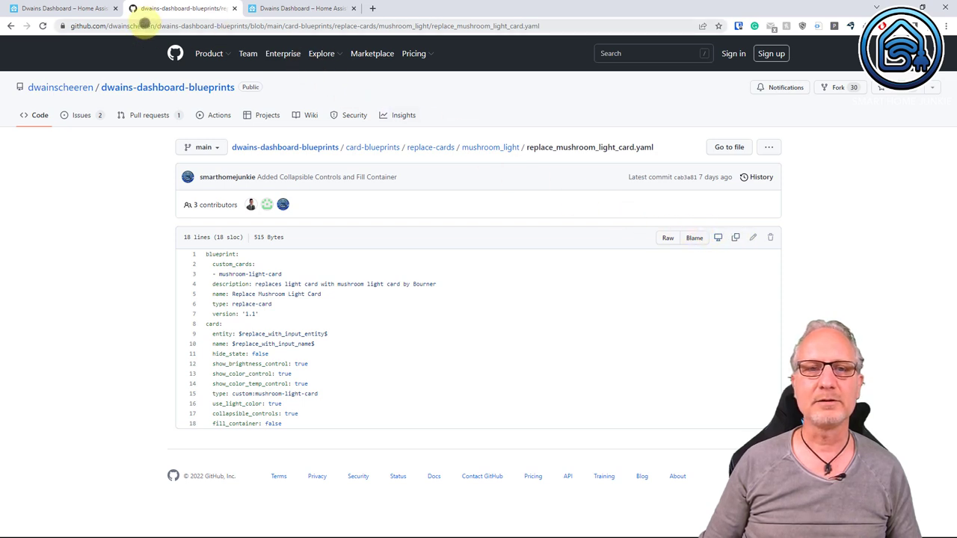
left_click(93, 9)
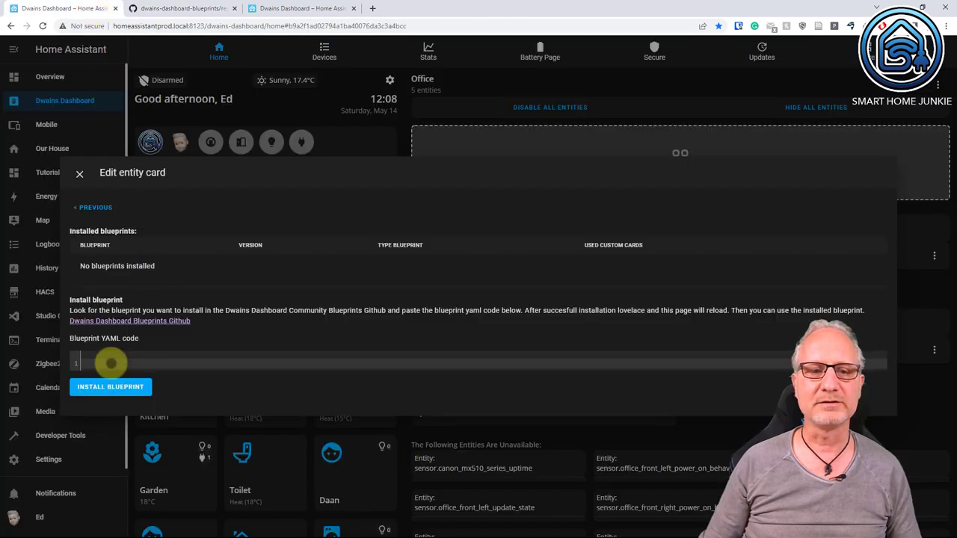
left_click(103, 362)
type("blueprint:   custom_cards:   - mushroom-light-card   description: replaces light card with mushroom light card by Bourner   name: Replace Mushroom Light Card   type: replace-card   version: '1.1' card:   entity: $replace_with_input_entity$   name: $replace_with_input_name$   hide_state: false   show_brightness_control: true   show_color_control: true   show_color_temp_control: true   type: custom:mushroom-light-card   use_light_color: true   collapsible_controls: true   fill_container: false")
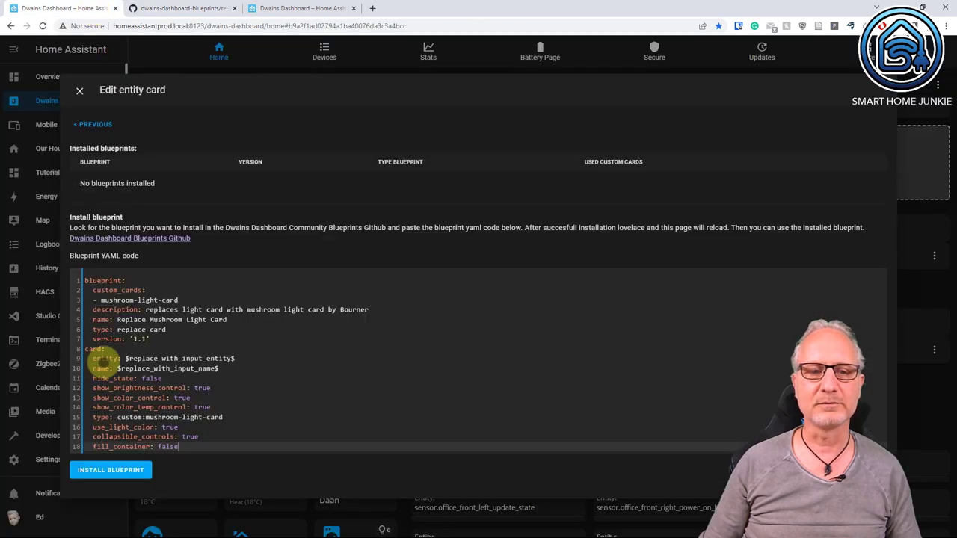
- Install the Replace Mushroom Light Card blueprint and apply it to the Office Back entity card
left_click(132, 470)
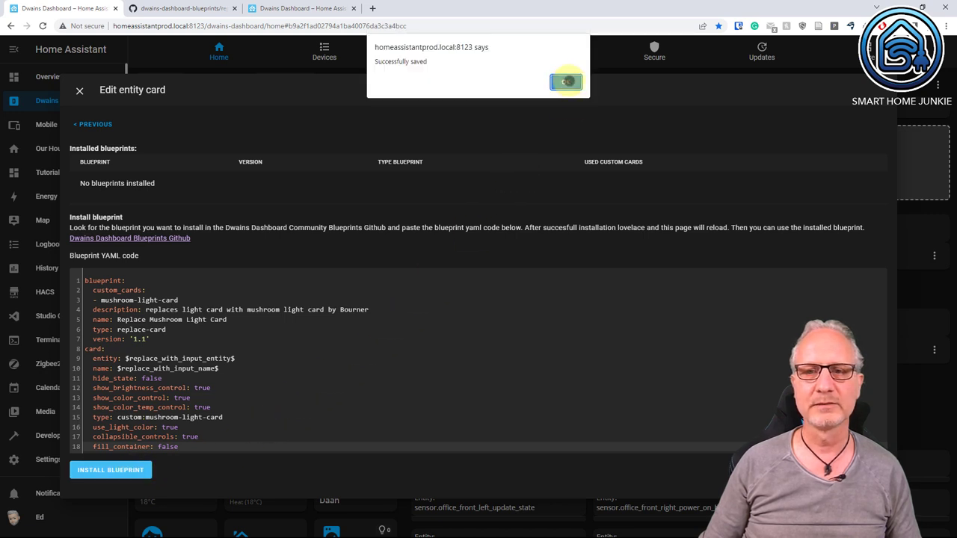
left_click(566, 82)
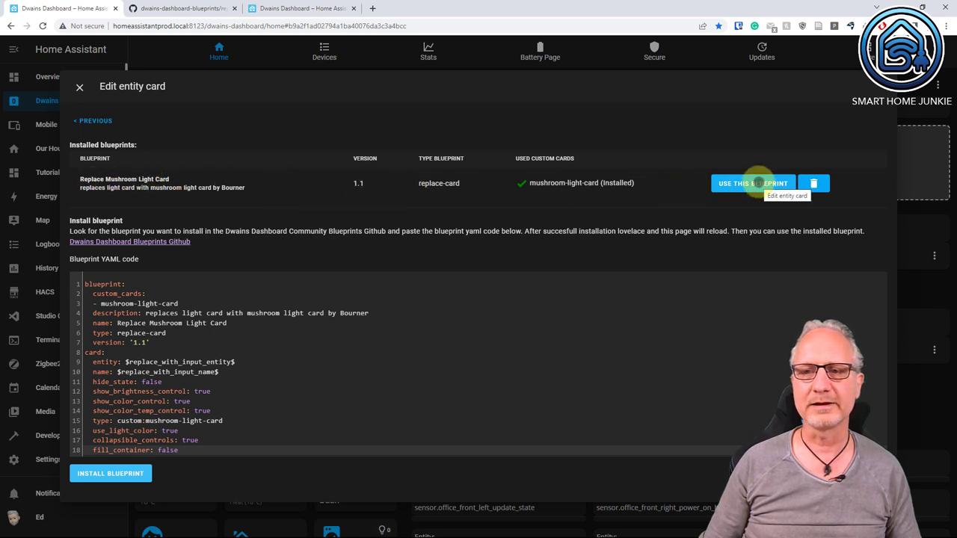
left_click(758, 183)
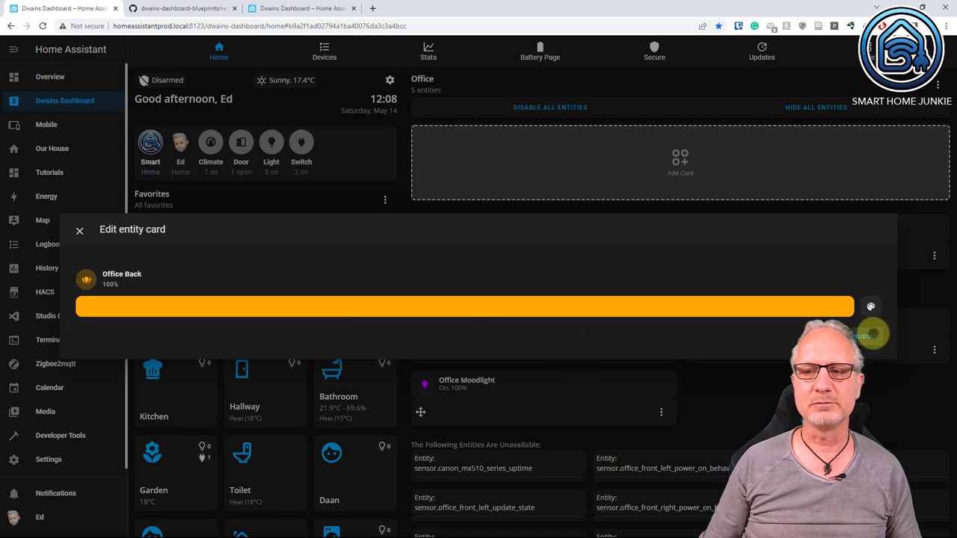
left_click(871, 336)
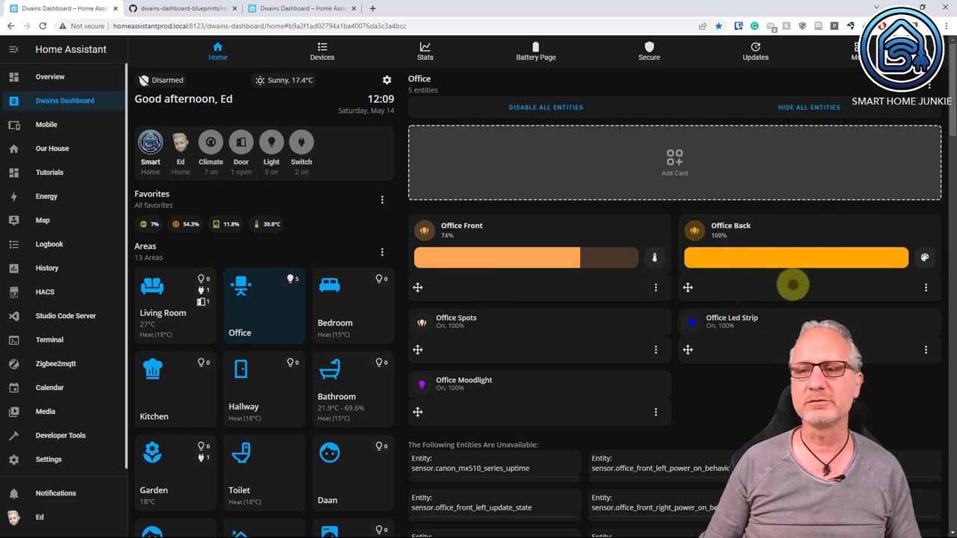
- Reopen the entity card editor for Office Back and submit the card
left_click(925, 287)
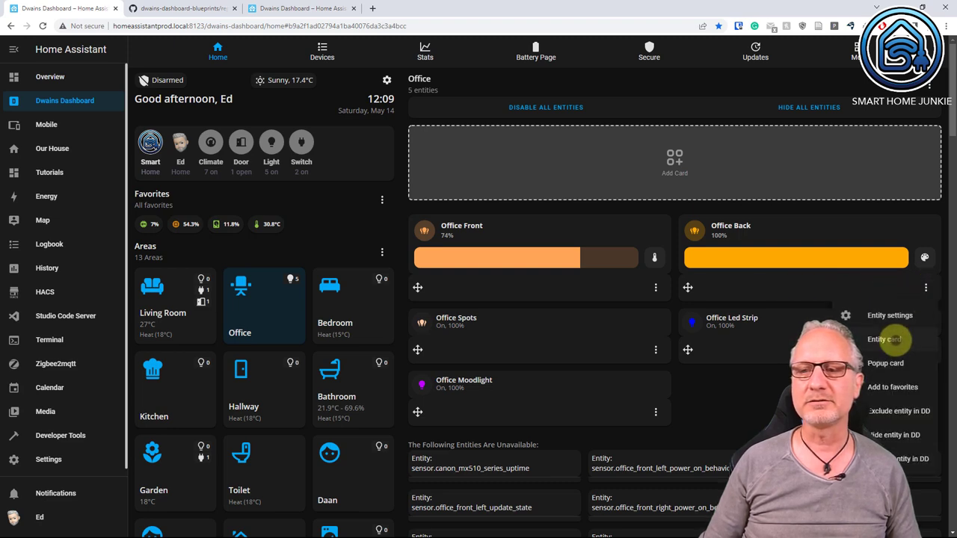
left_click(890, 340)
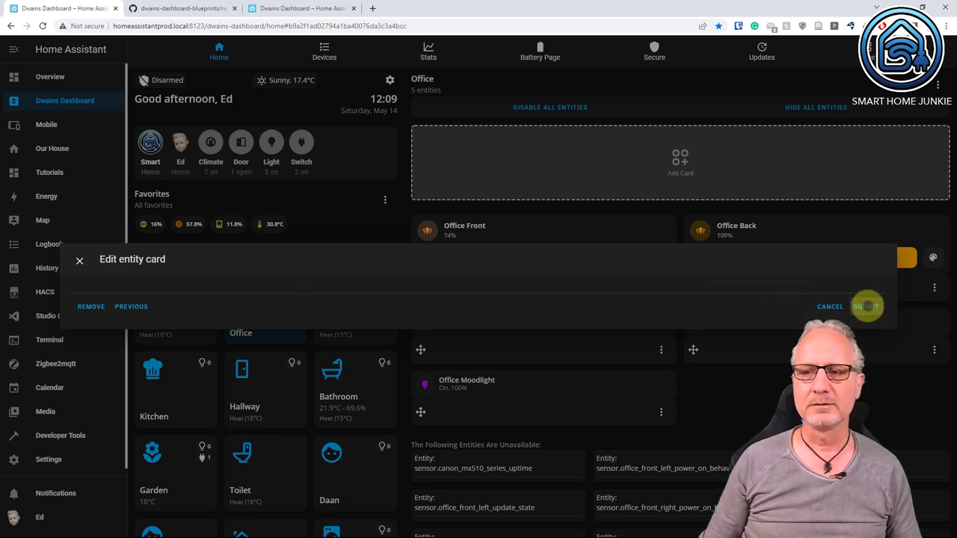
left_click(866, 307)
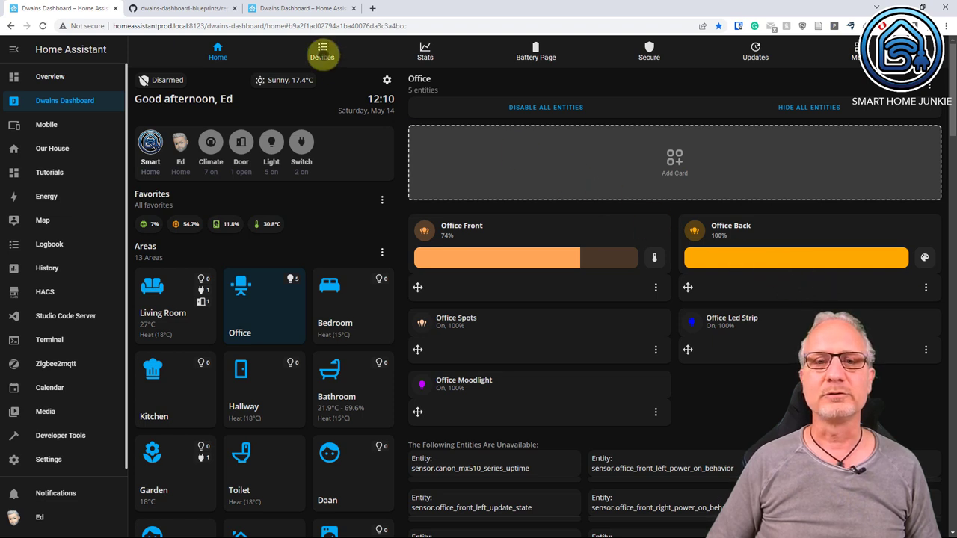
- Enable edit mode on the Devices page and apply the Replace Mushroom Light Card blueprint as the entity card for the Light domain
left_click(323, 54)
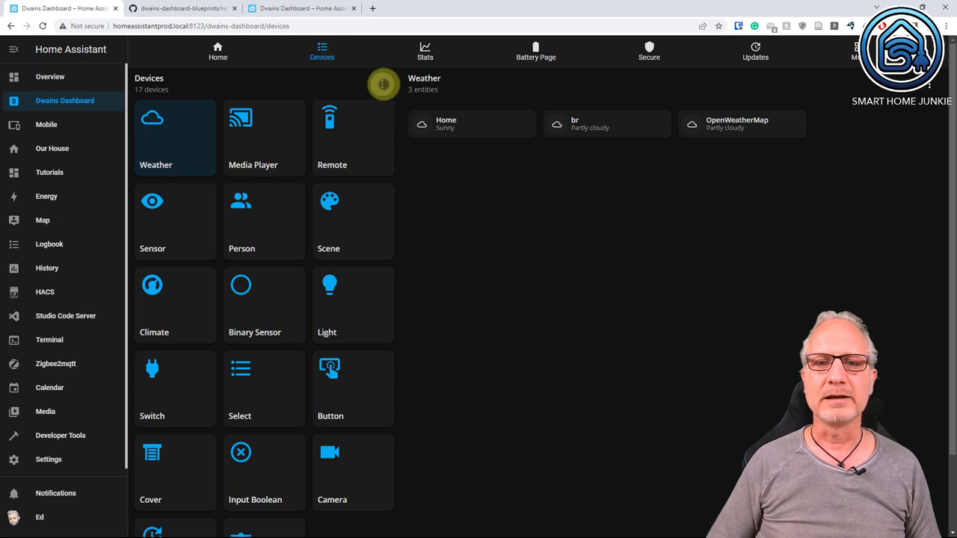
left_click(383, 84)
left_click(443, 111)
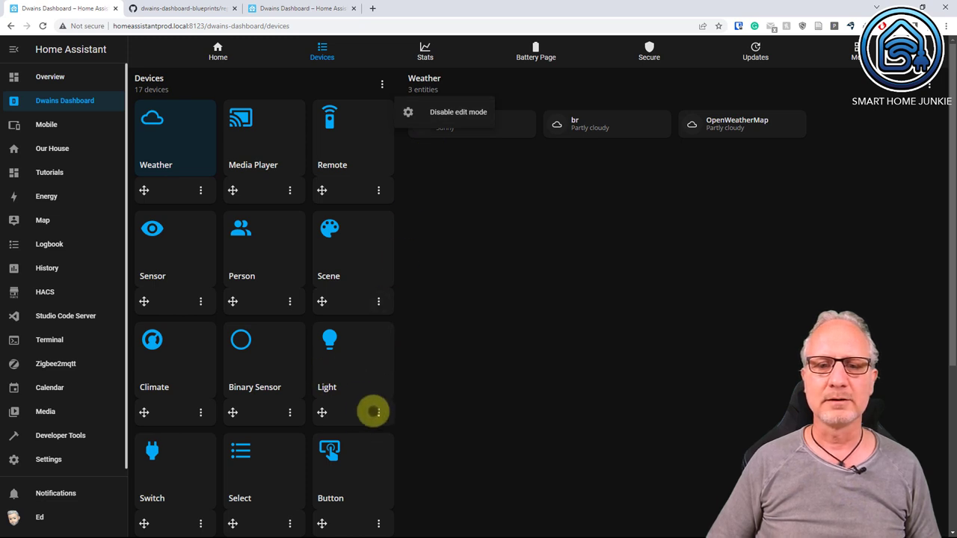
left_click(379, 413)
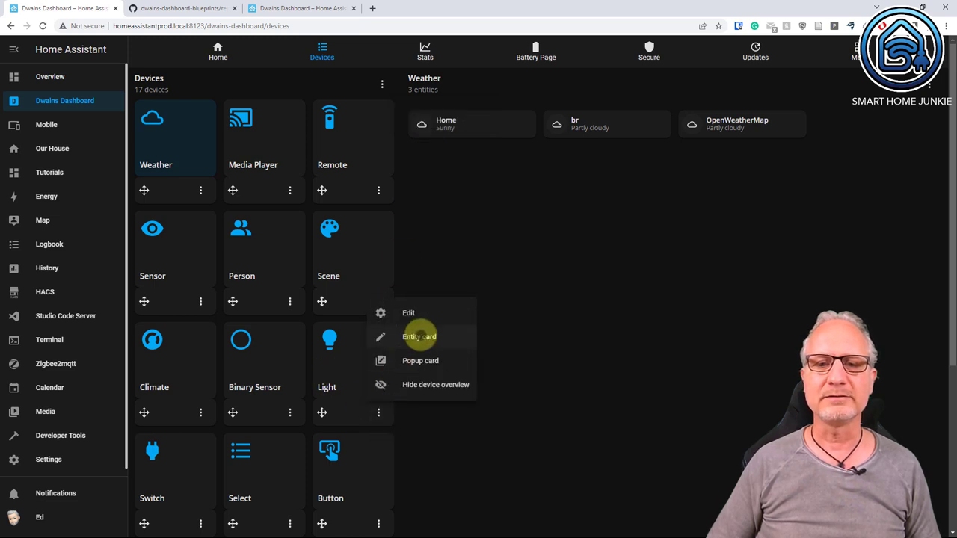
left_click(421, 336)
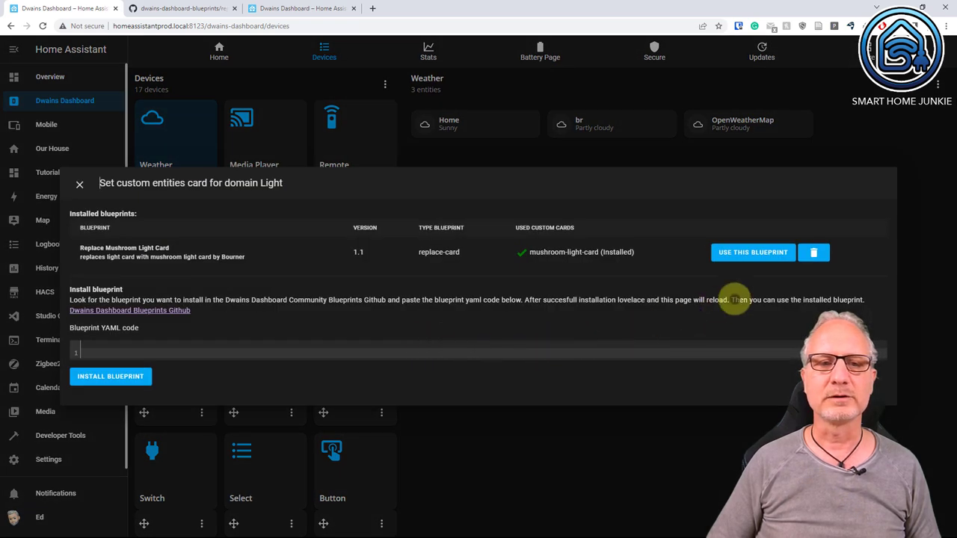
left_click(755, 251)
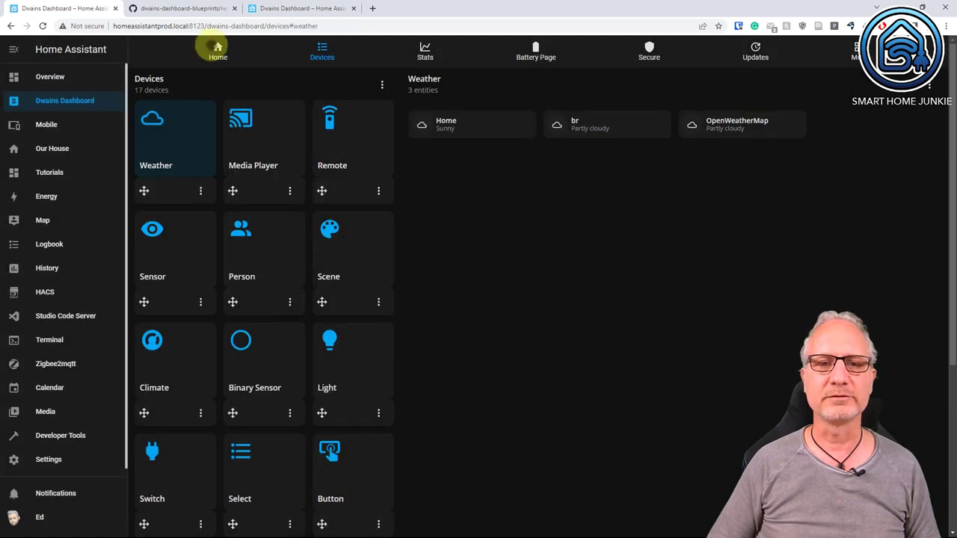
- Return to the dashboard's home view and check the entity card options for Office Spots
left_click(218, 49)
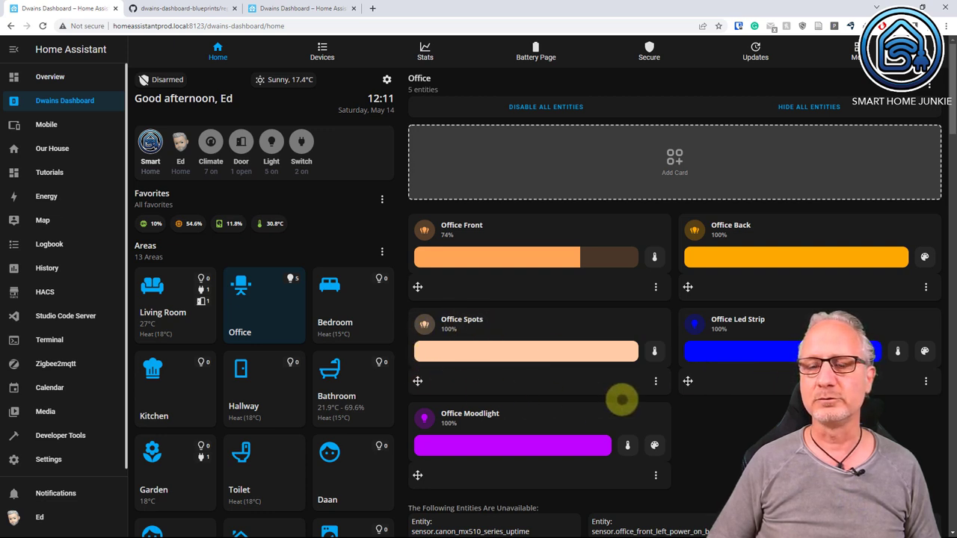
left_click(657, 382)
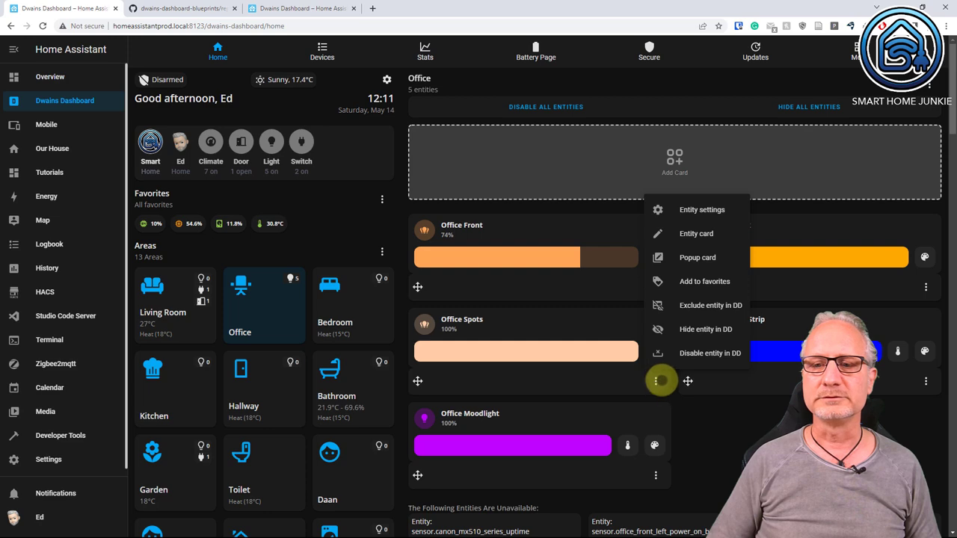
left_click(692, 234)
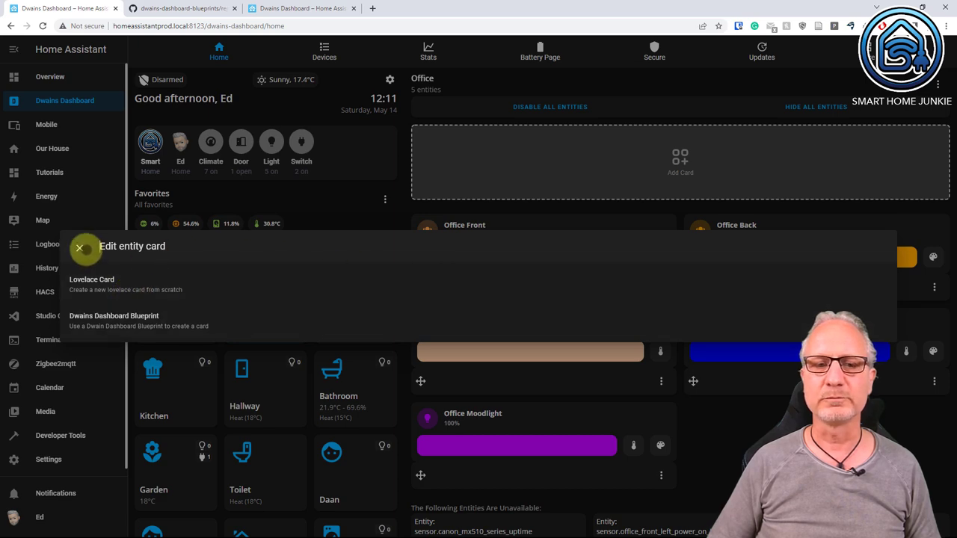
left_click(79, 247)
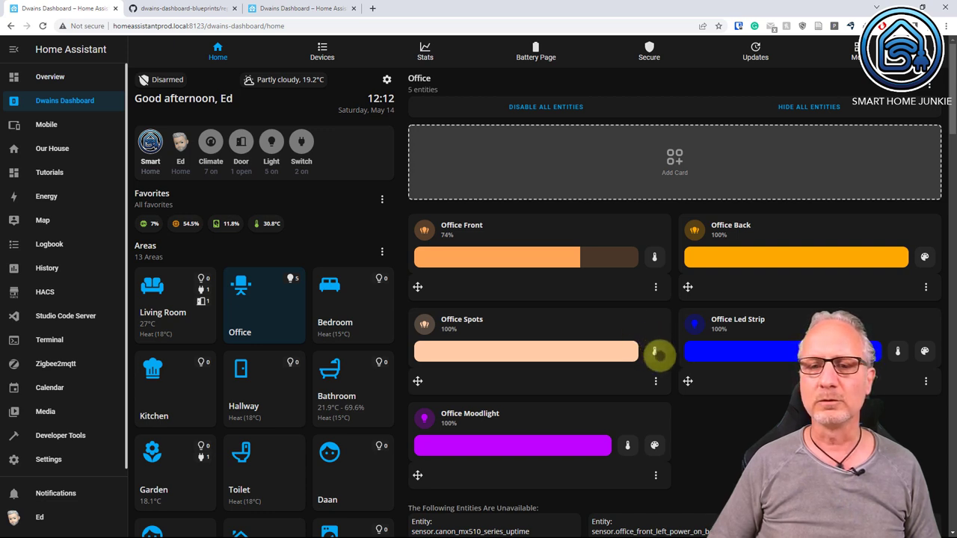
- Make the Office Spots entity card a Lovelace Mushroom Light Card with Use light color and Brightness control enabled
left_click(656, 382)
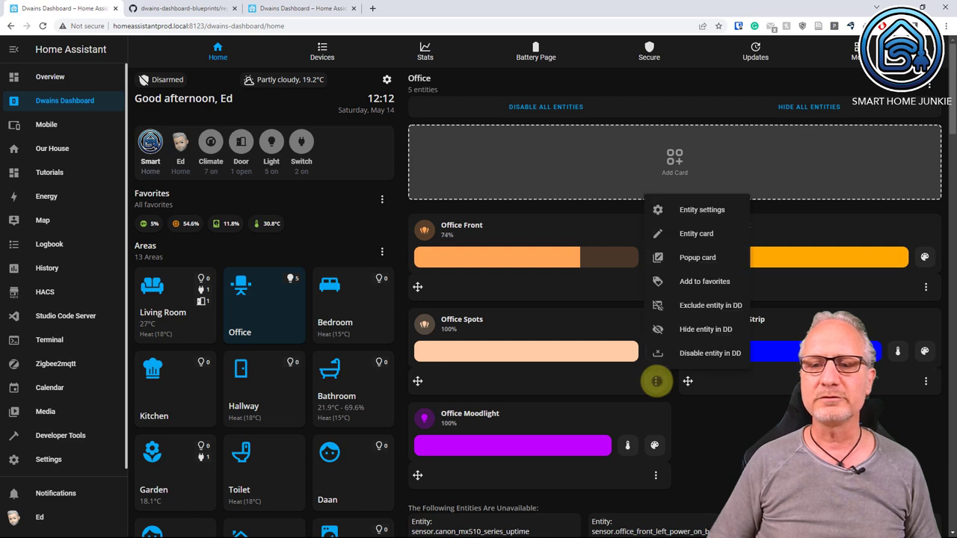
left_click(671, 235)
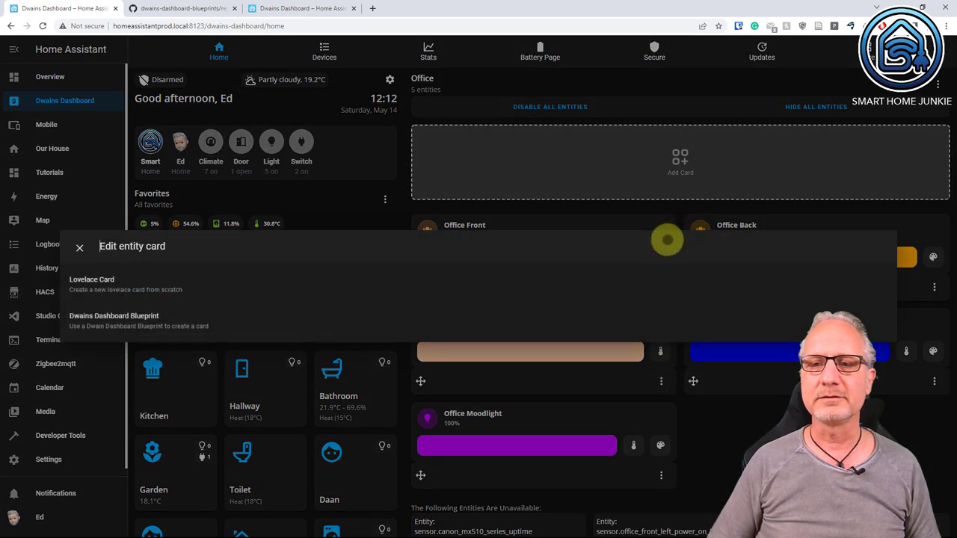
left_click(112, 285)
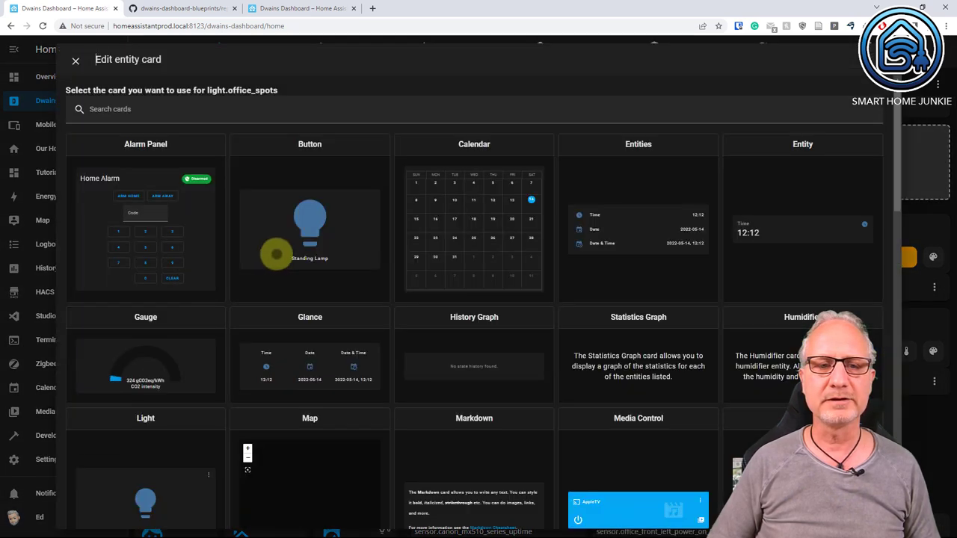
left_click(184, 112)
type("light")
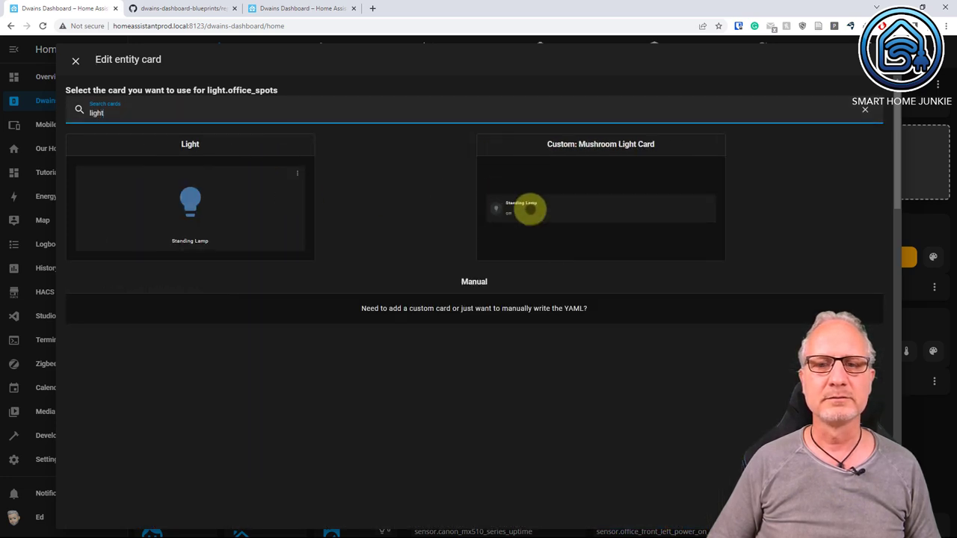
left_click(531, 208)
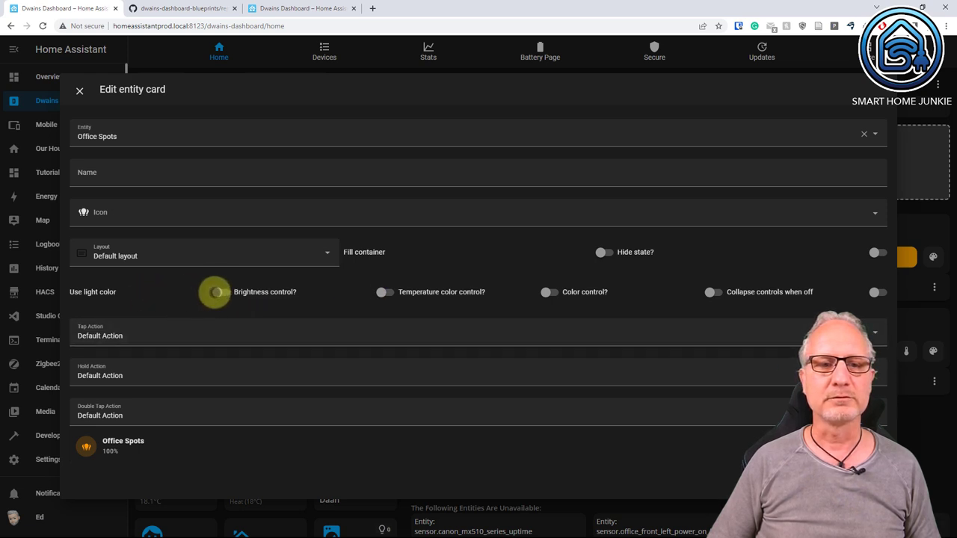
left_click(382, 292)
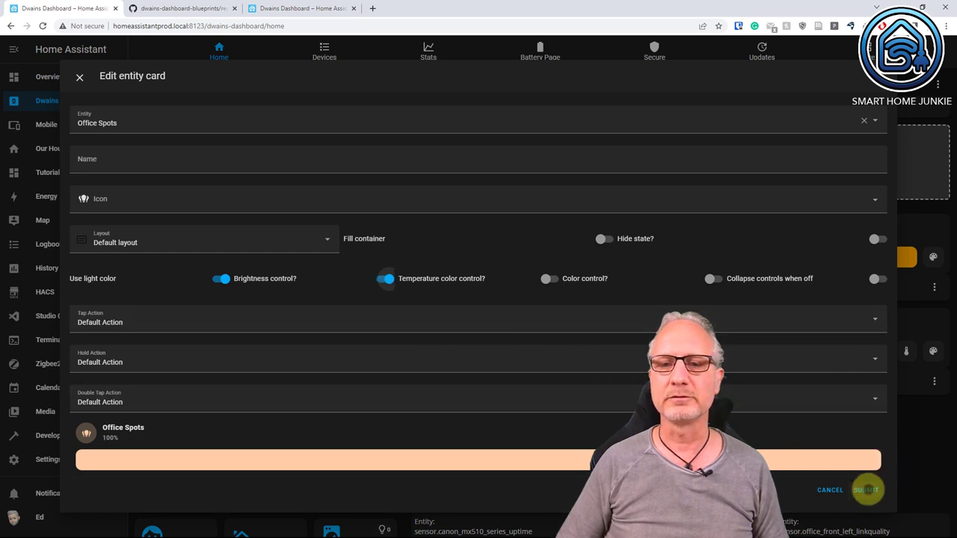
left_click(866, 489)
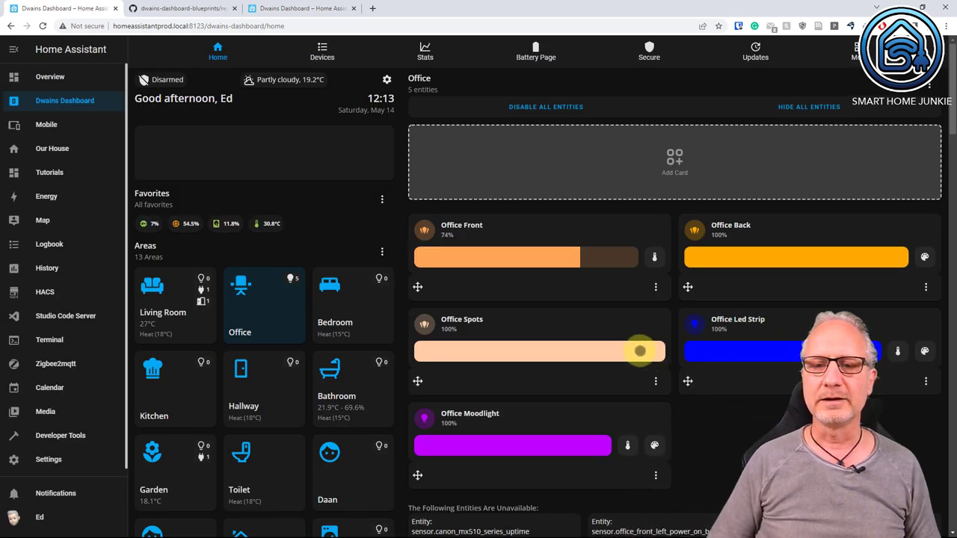
- Review the entity card settings of Office Spots and Office Led Strip without changing them
left_click_drag(626, 351, 672, 361)
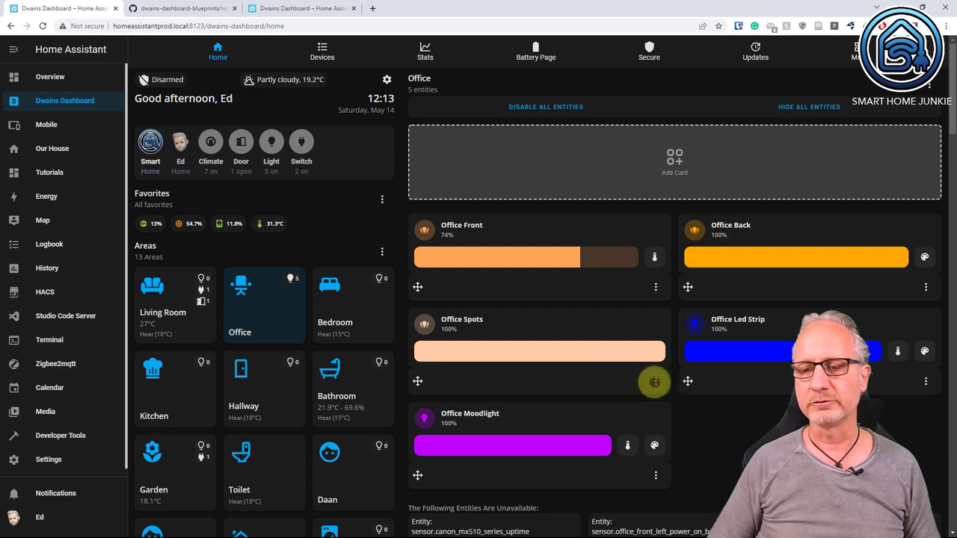
left_click(656, 381)
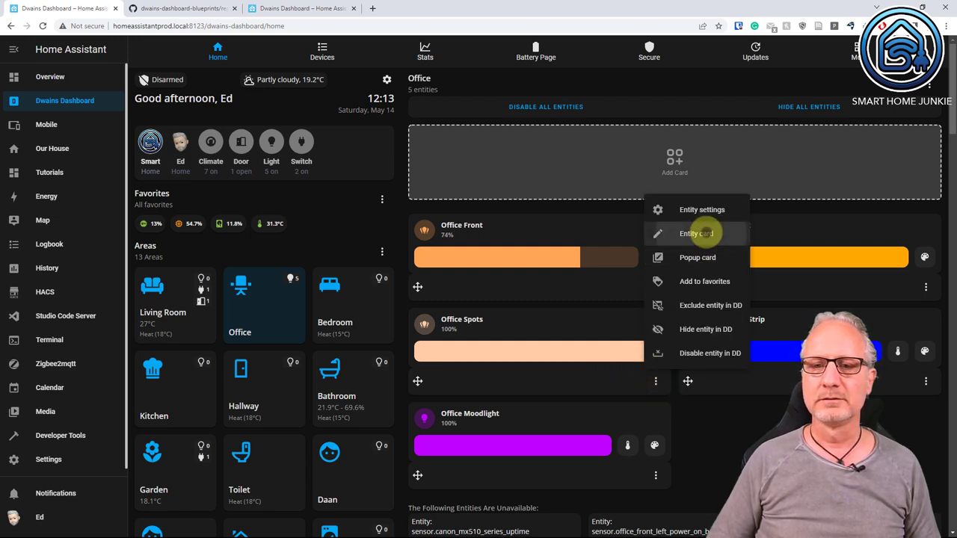
left_click(699, 234)
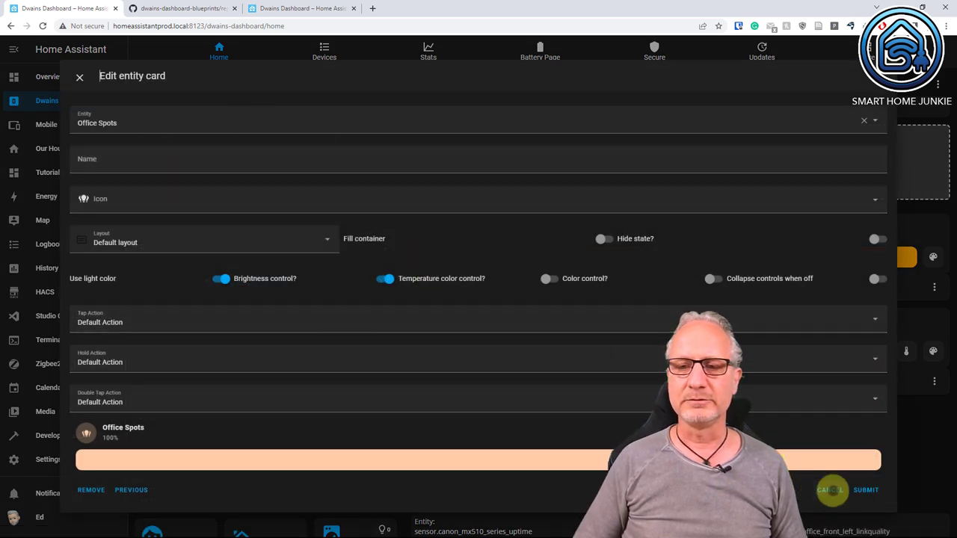
left_click(830, 489)
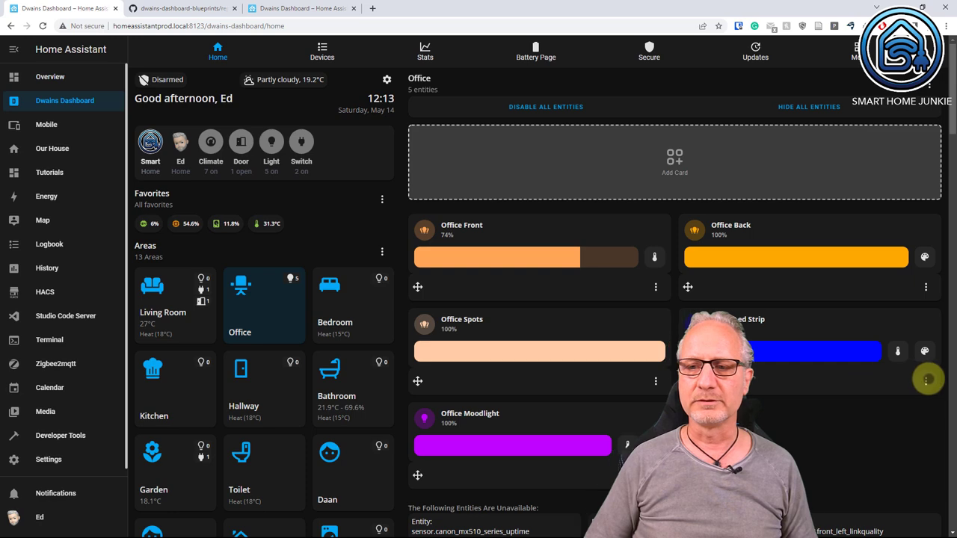
left_click(927, 381)
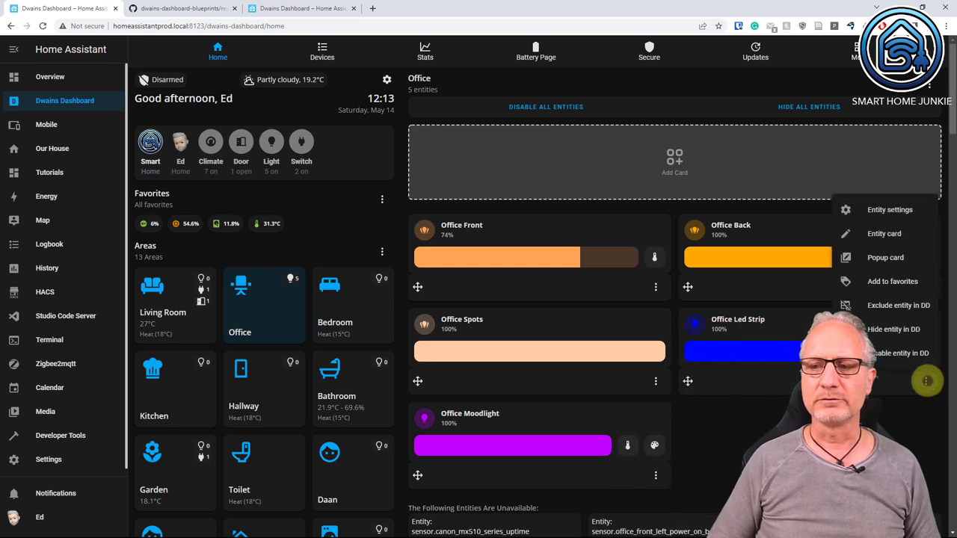
left_click(894, 233)
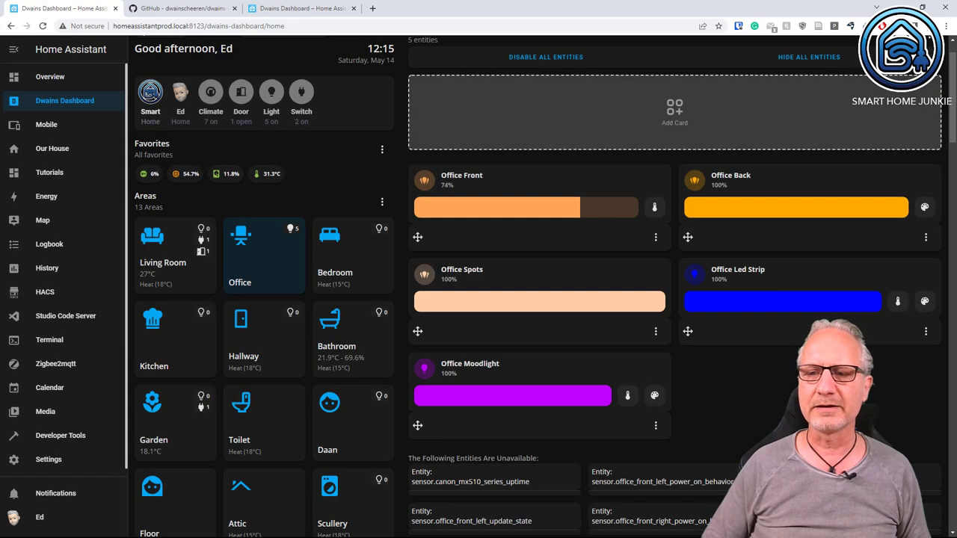
- Find plug_1 on the Office page and enable the disabled entity switch.sw_plug_1
key("ctrl+f")
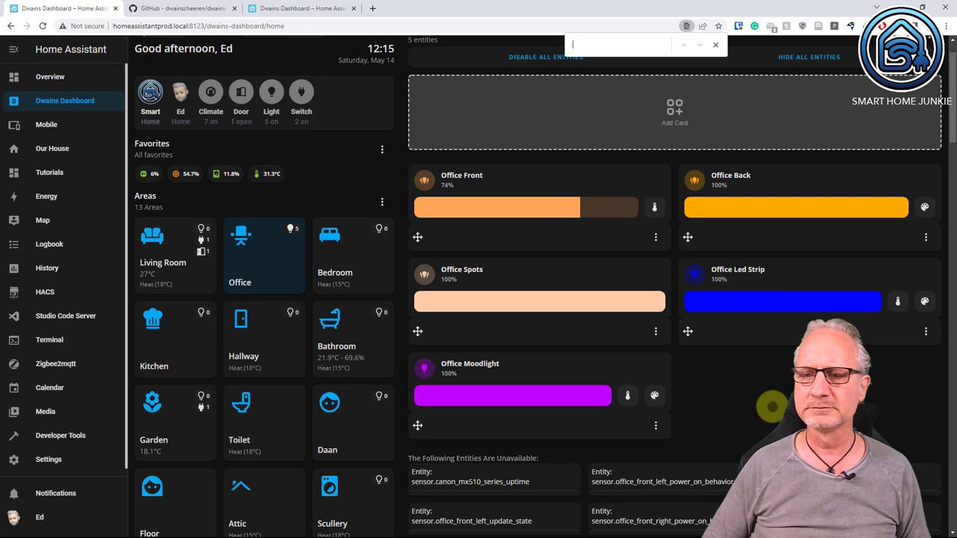
type("plu")
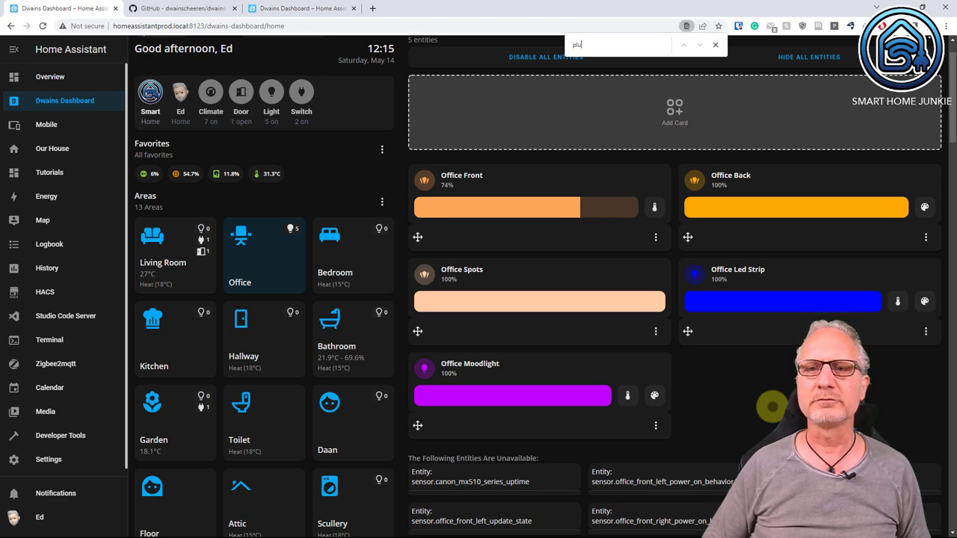
type("g_1")
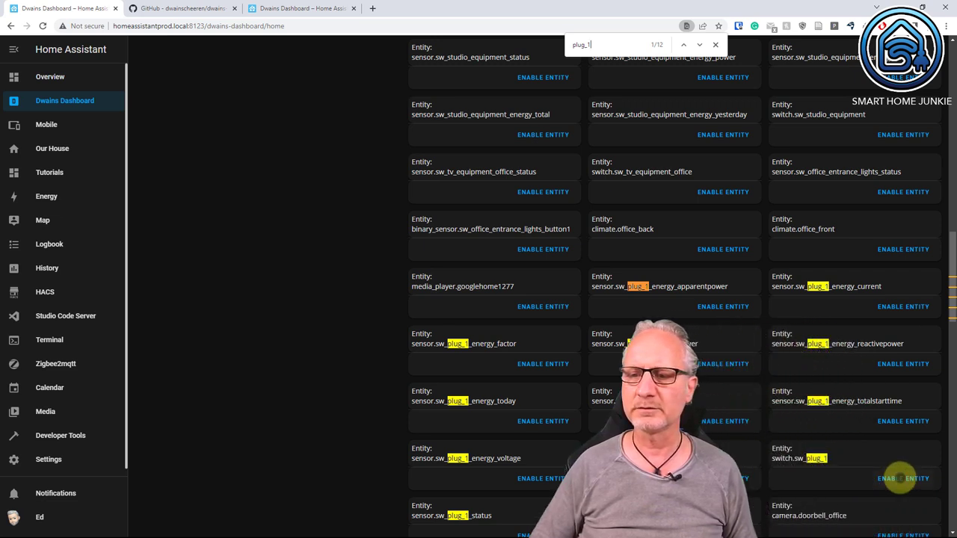
scroll(901, 478, "up", 20)
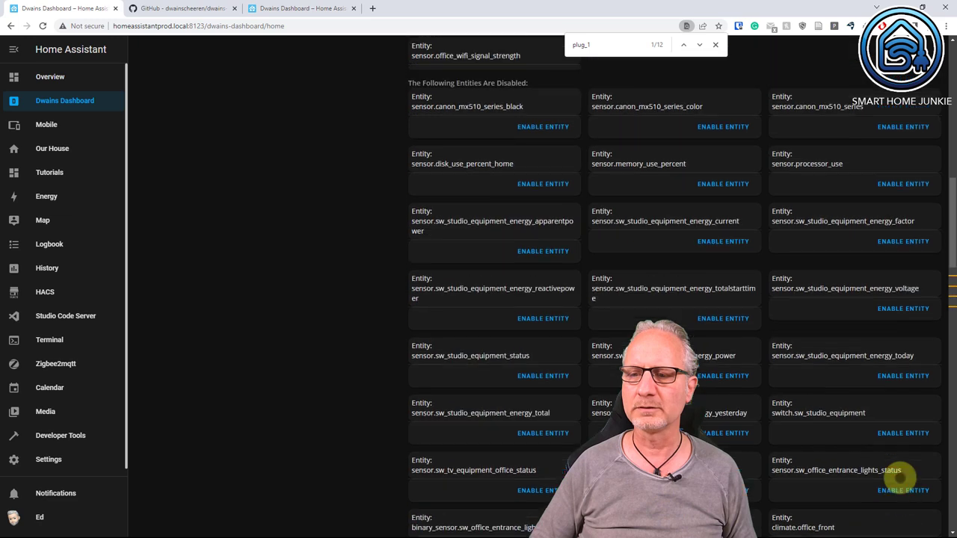
scroll(542, 287, "down", 3)
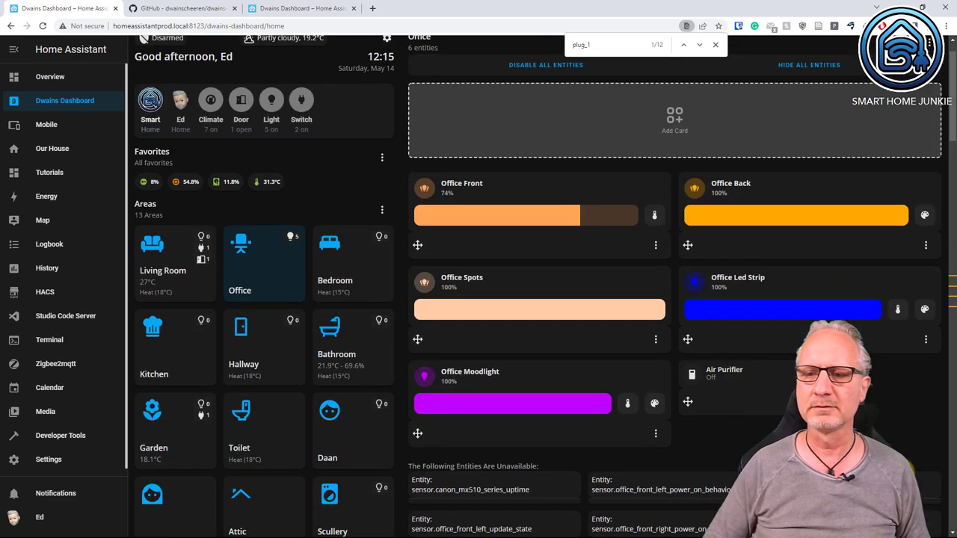
scroll(542, 286, "up", 3)
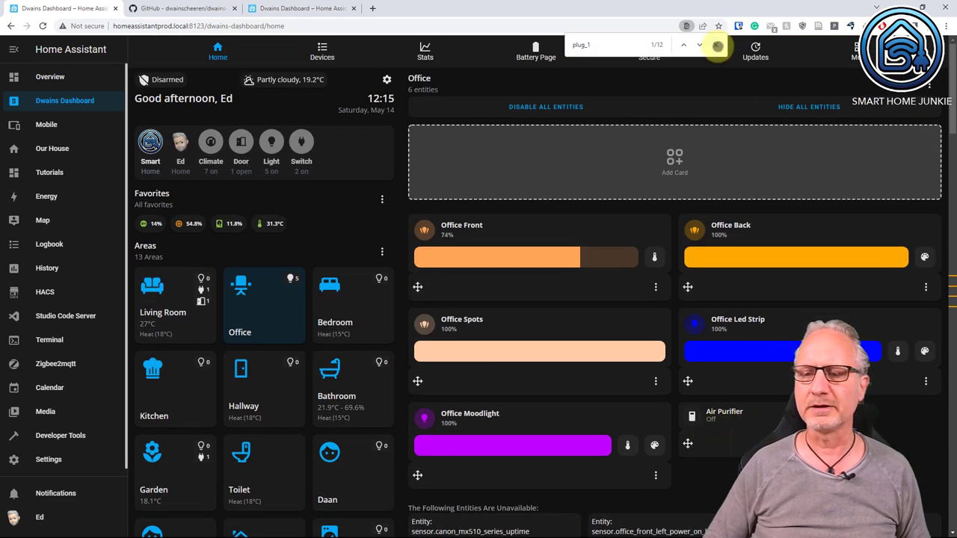
left_click(718, 45)
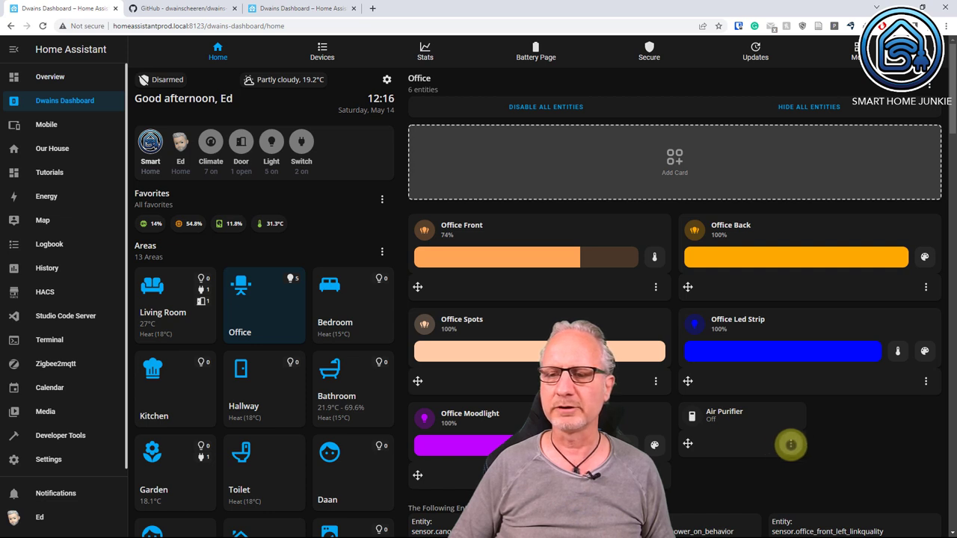
- Choose the Lovelace Mushroom Template Card as the entity card for Air Purifier
left_click(791, 445)
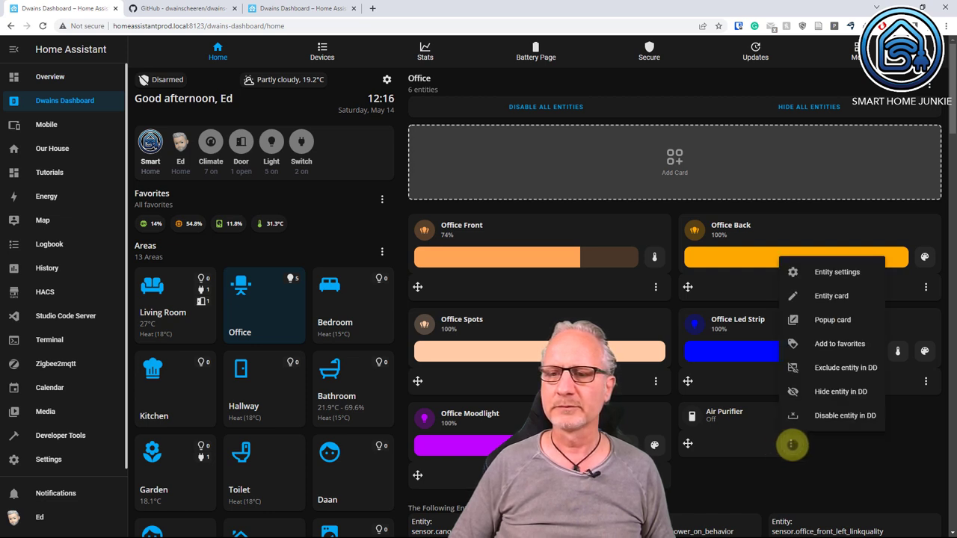
left_click(826, 296)
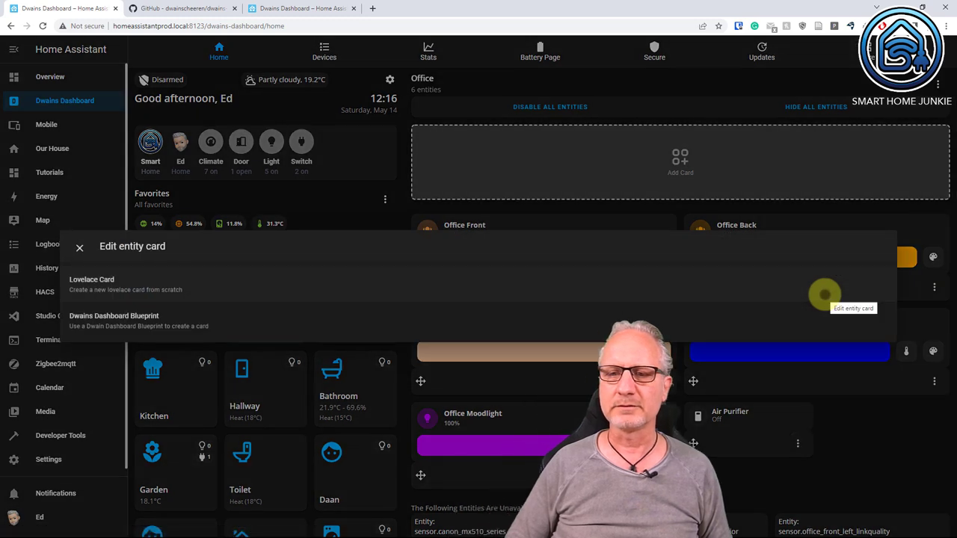
left_click(100, 283)
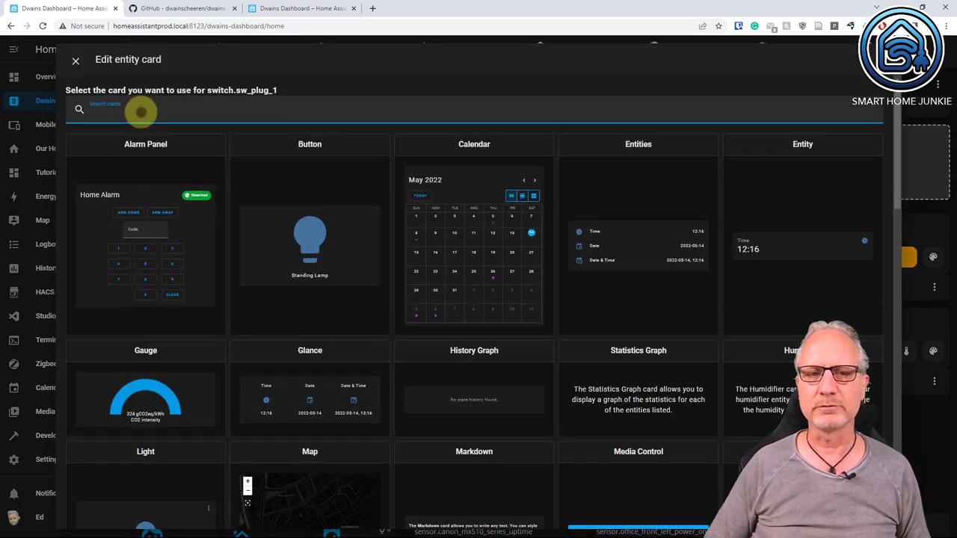
type("template")
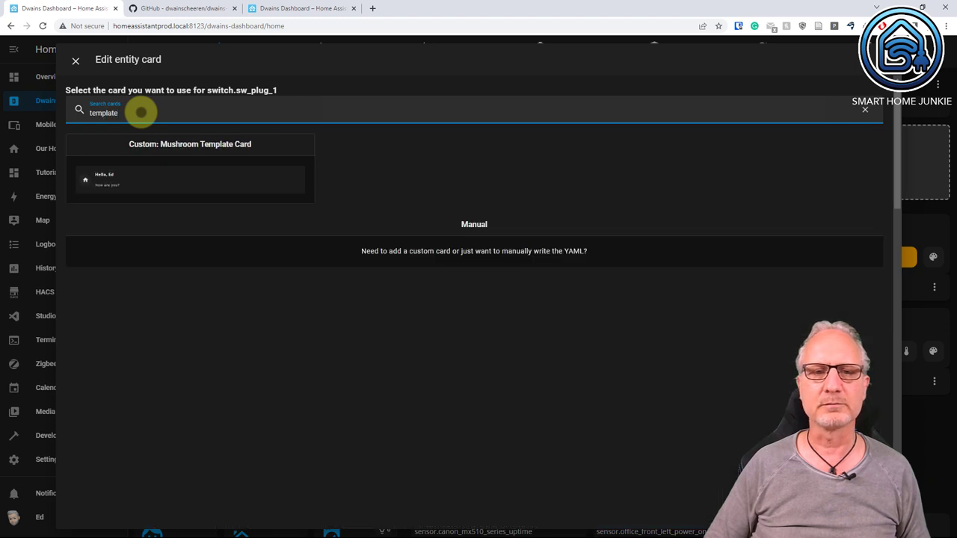
left_click(183, 173)
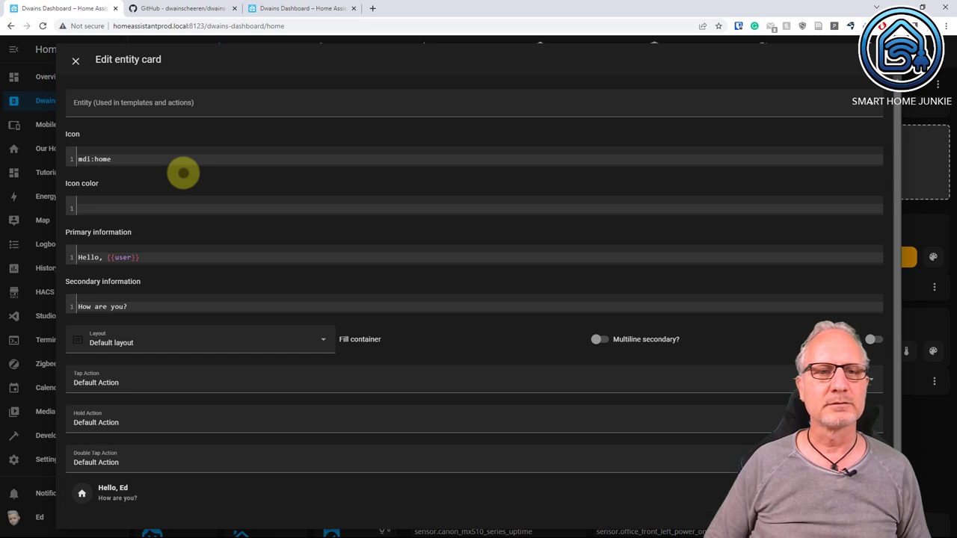
- Set the template card's entity to Air Purifier (switch.sw_plug_1)
left_click(149, 103)
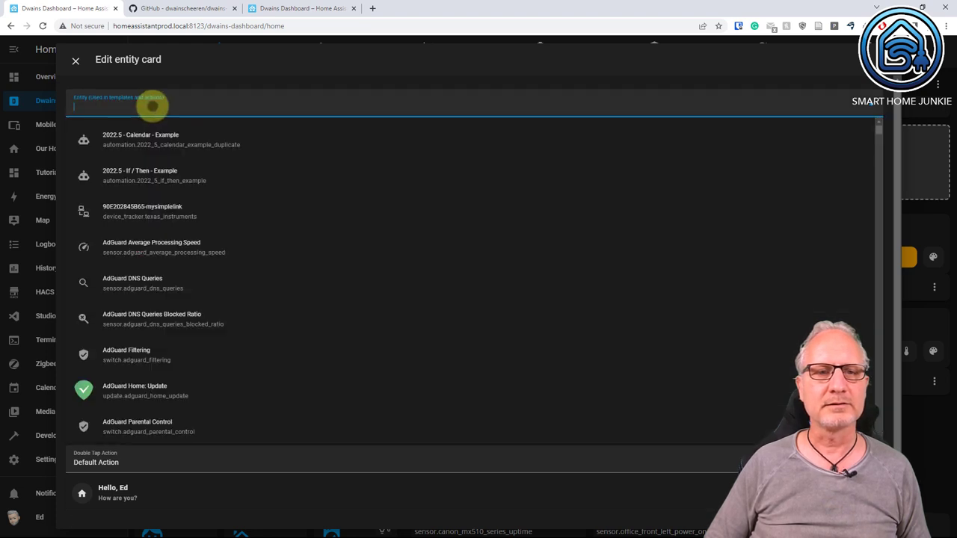
type("plug")
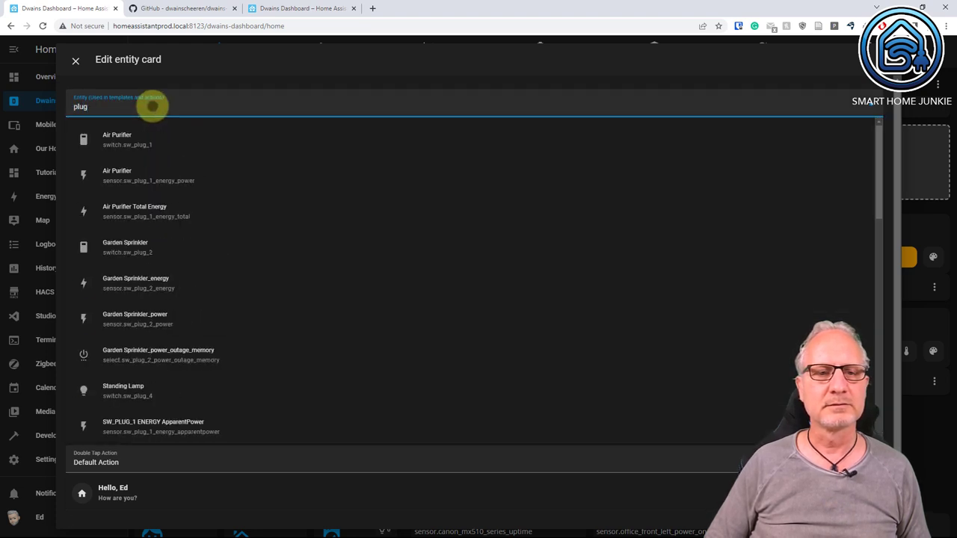
left_click(136, 138)
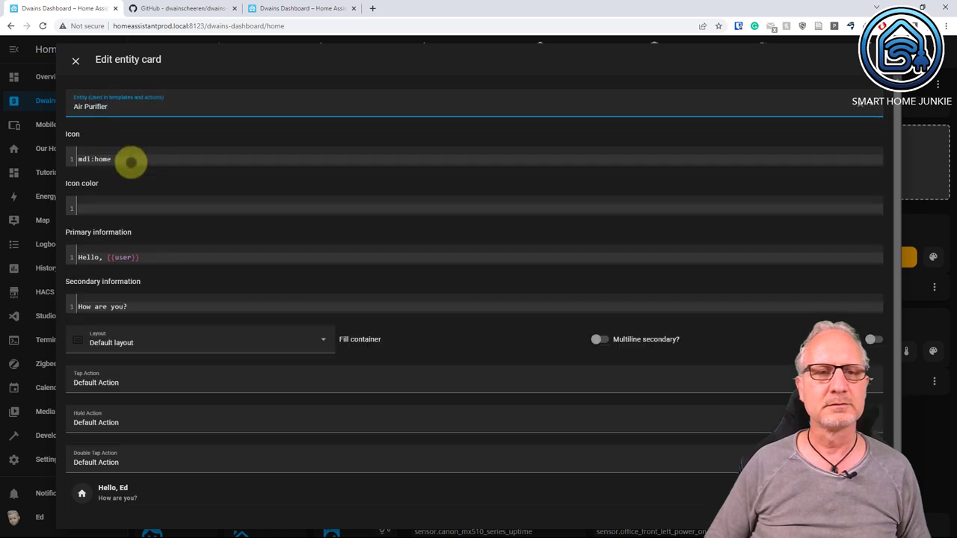
- Set the icon to mdi:air-purifier and add an icon color template giving light-green when switch.sw_plug_1 is on, otherwise grey
left_click_drag(122, 160, 94, 159)
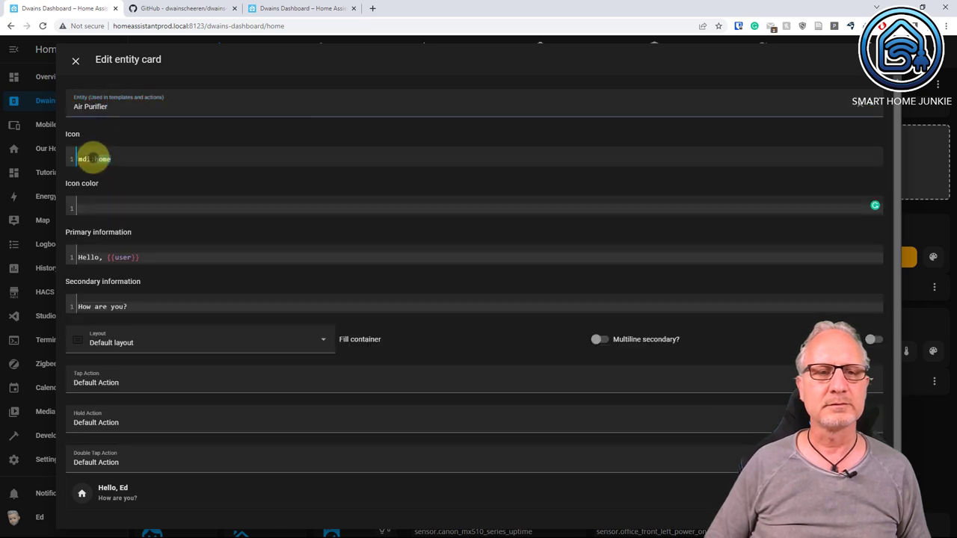
type("air-purifier")
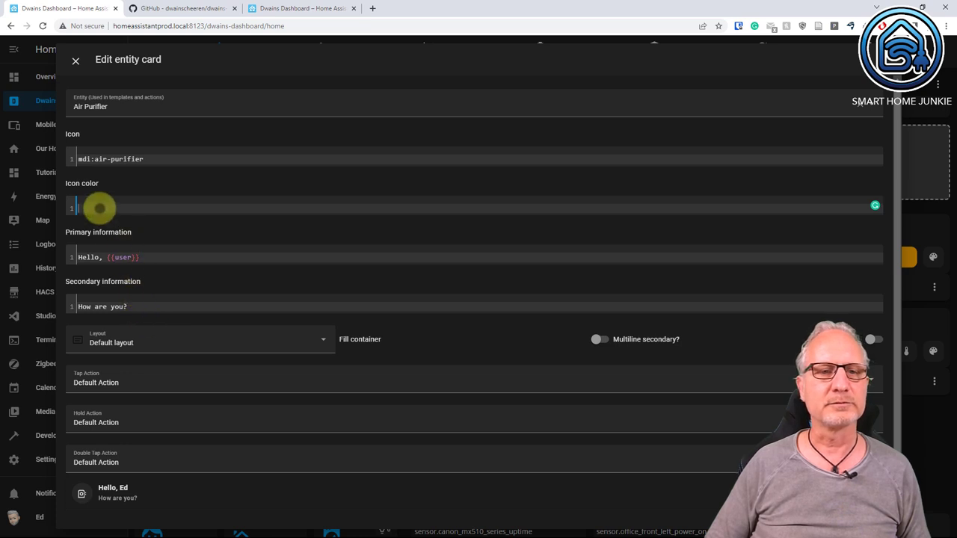
type("{% set status = states('switch.sw_plug_1') %} {% if status == 'on' %}   light-green {% else %}   grey {% endif %}")
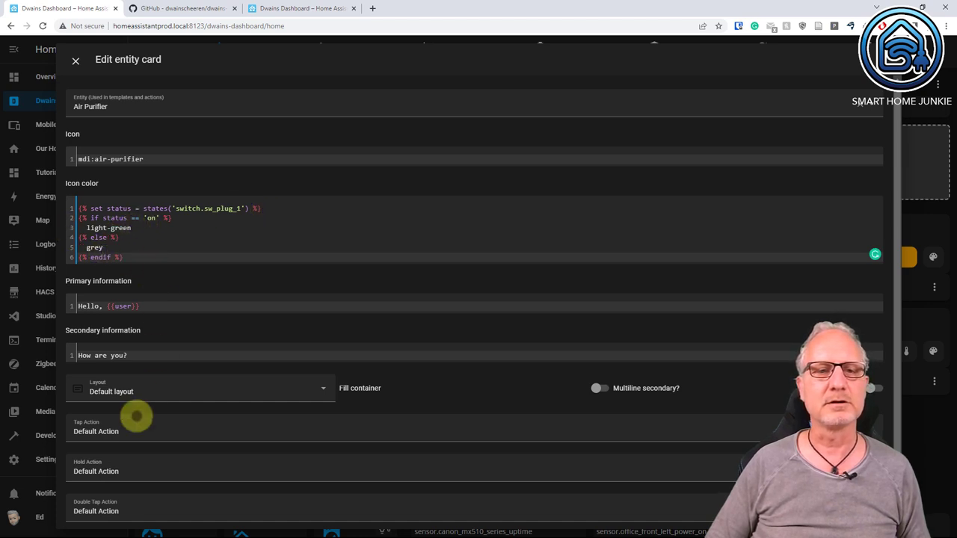
- Set the template card's primary information to Air Purifier and clear its secondary information
scroll(140, 482, "down", 1)
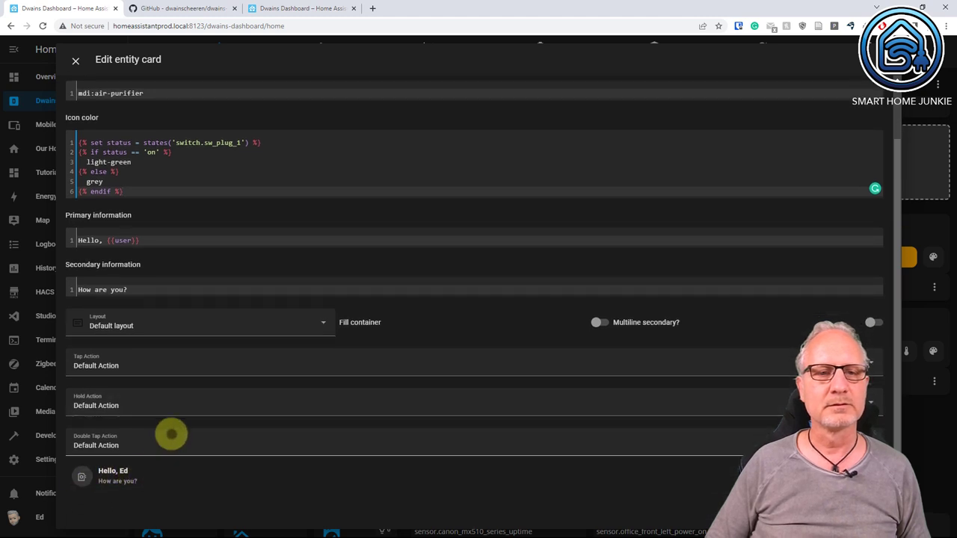
scroll(190, 355, "up", 1)
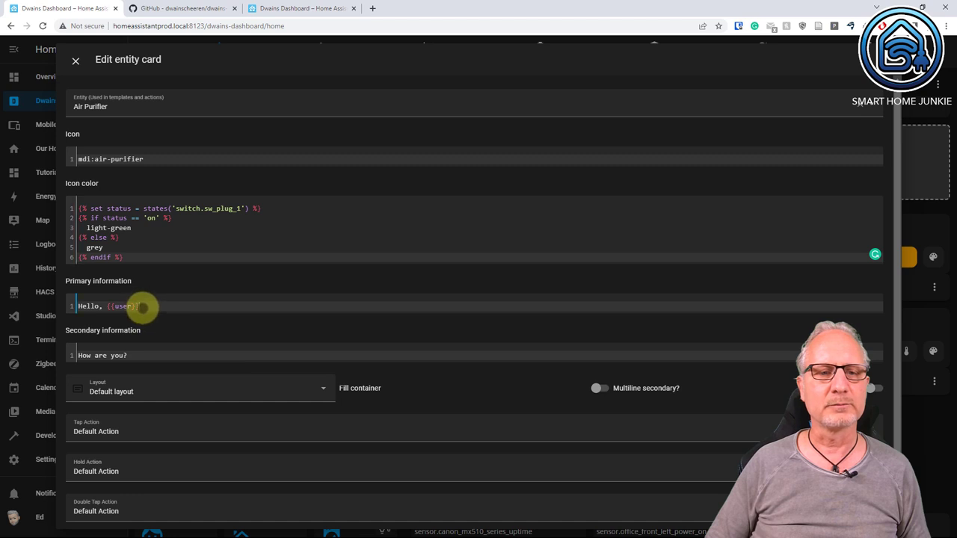
left_click_drag(142, 308, 71, 305)
type("Air Purifier")
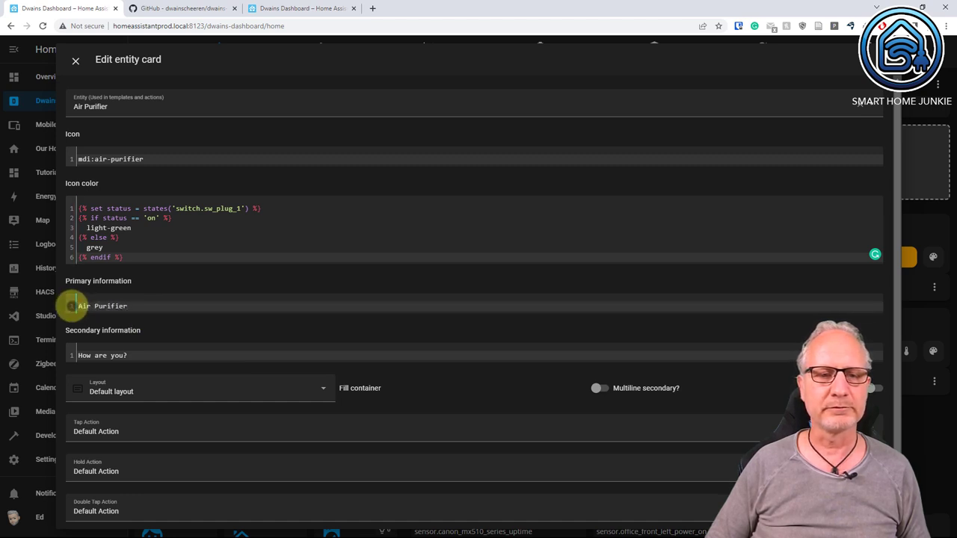
left_click_drag(128, 355, 59, 353)
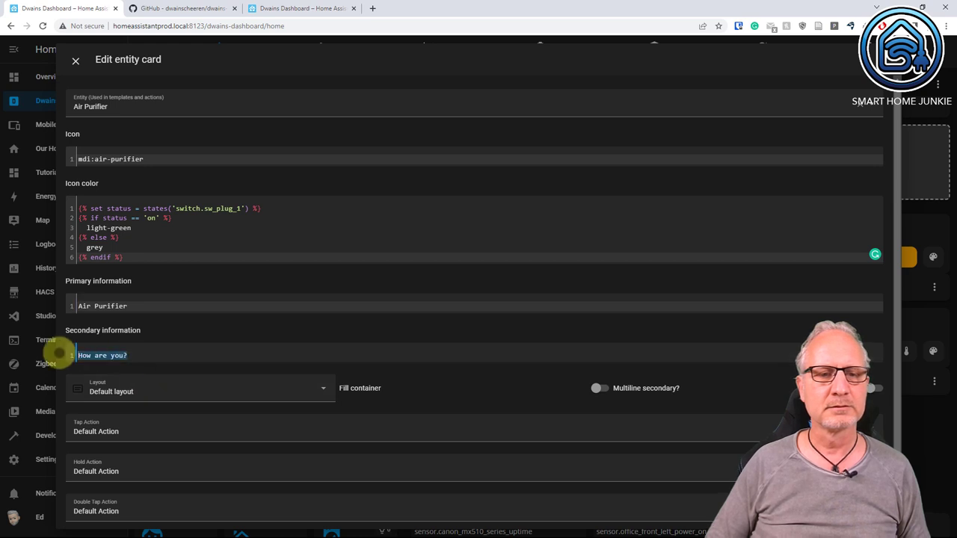
key("BackSpace")
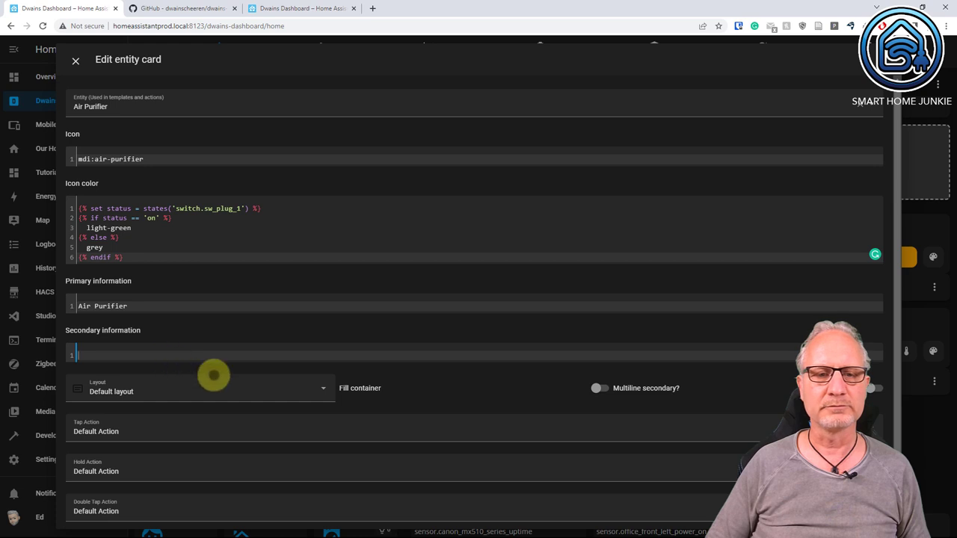
- Turn on Fill container for the Air Purifier template card and save the entity card
left_click(599, 388)
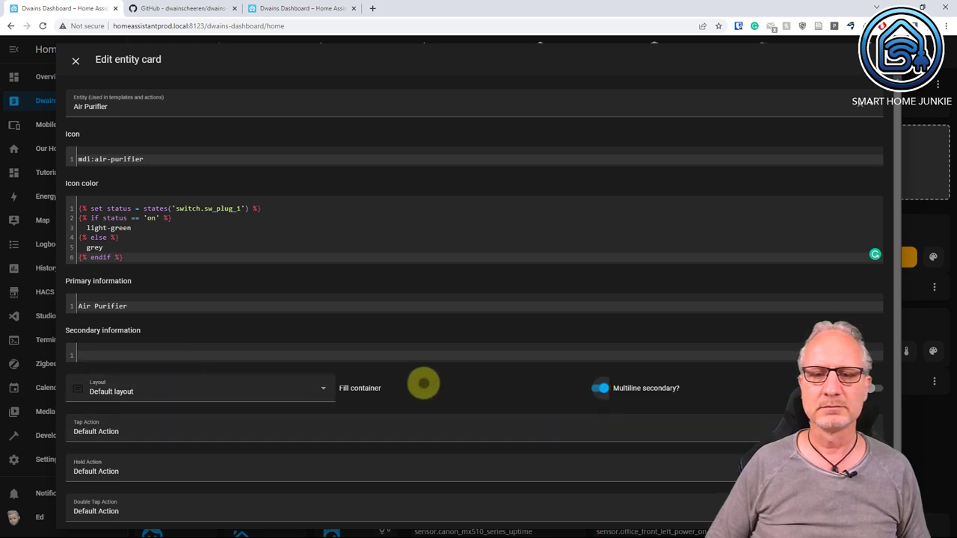
scroll(423, 384, "down", 2)
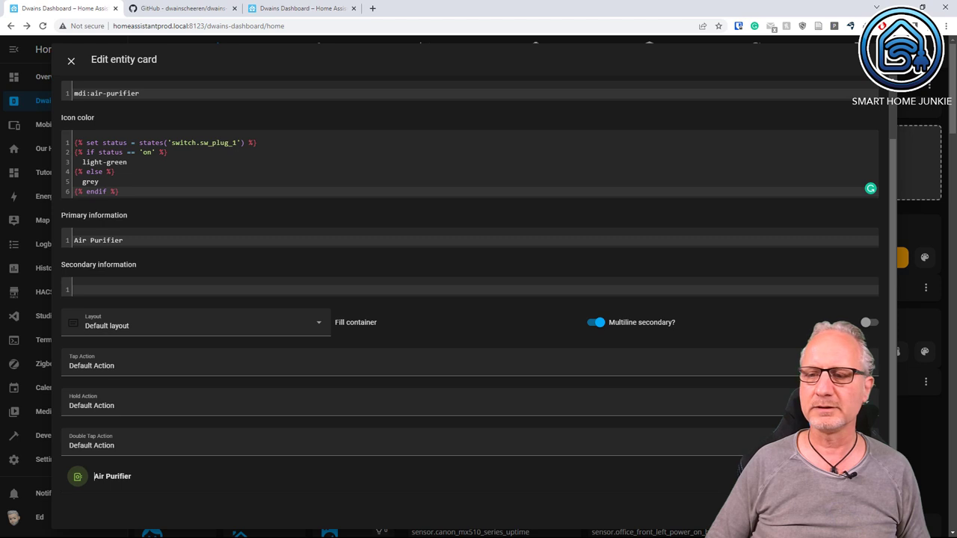
left_click(851, 506)
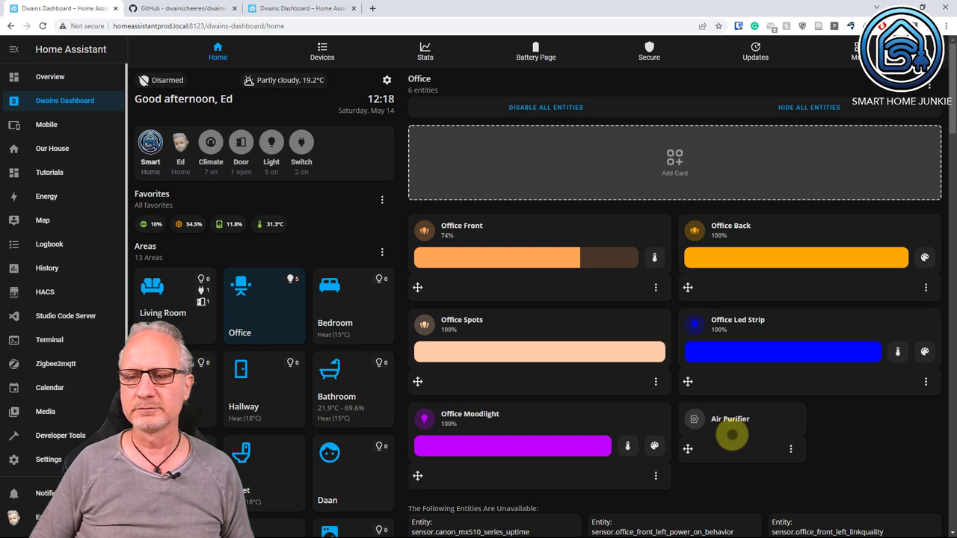
- Set the Air Purifier entity's extra large screen column span to 2 Columns and submit the entity settings
left_click(791, 449)
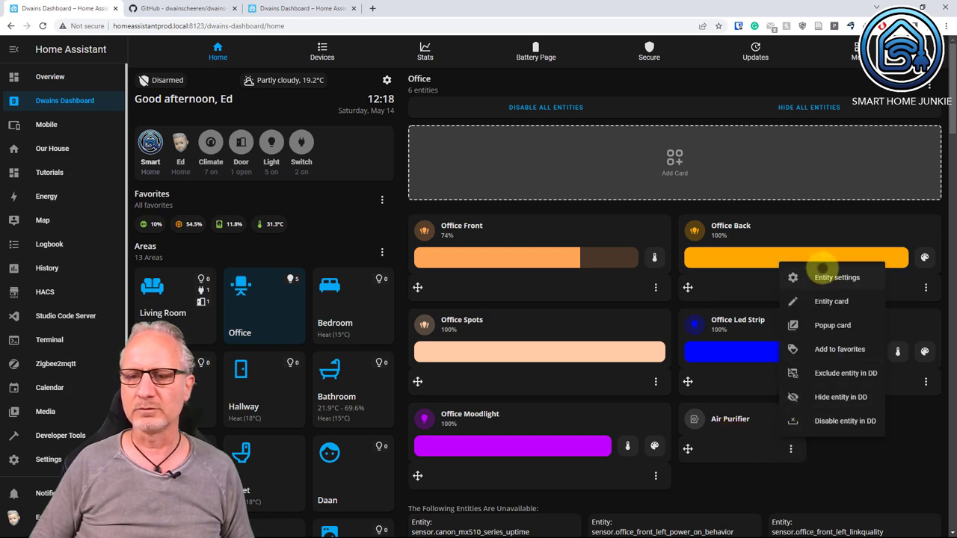
left_click(823, 278)
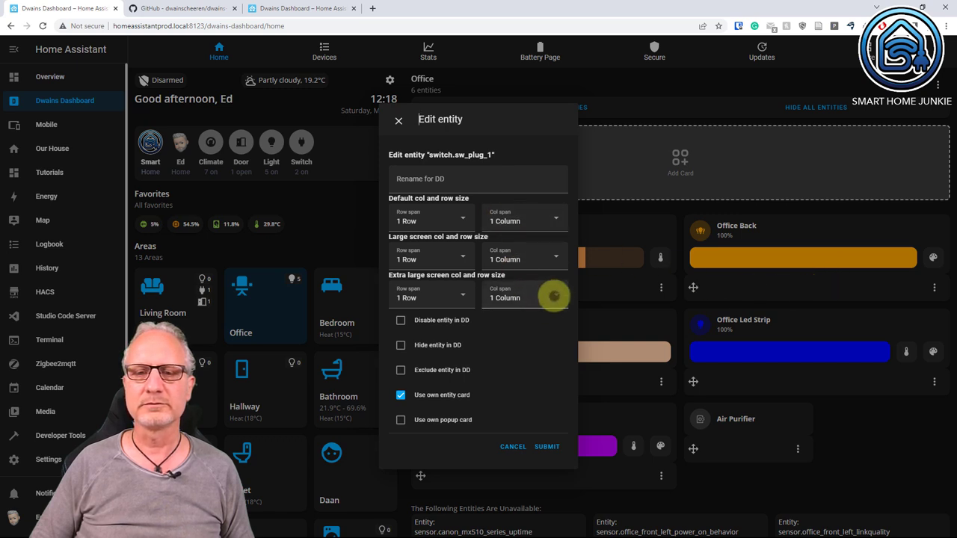
left_click(551, 296)
left_click(513, 348)
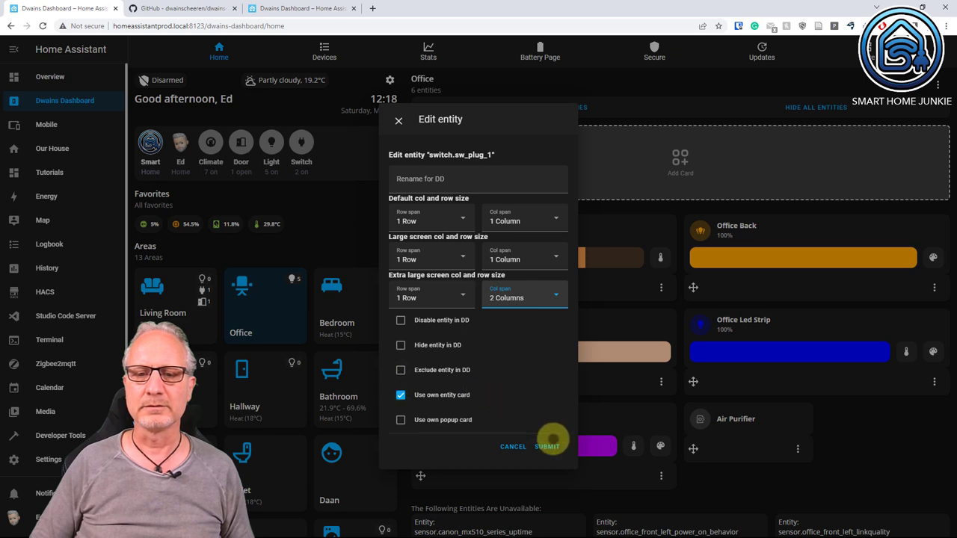
left_click(548, 447)
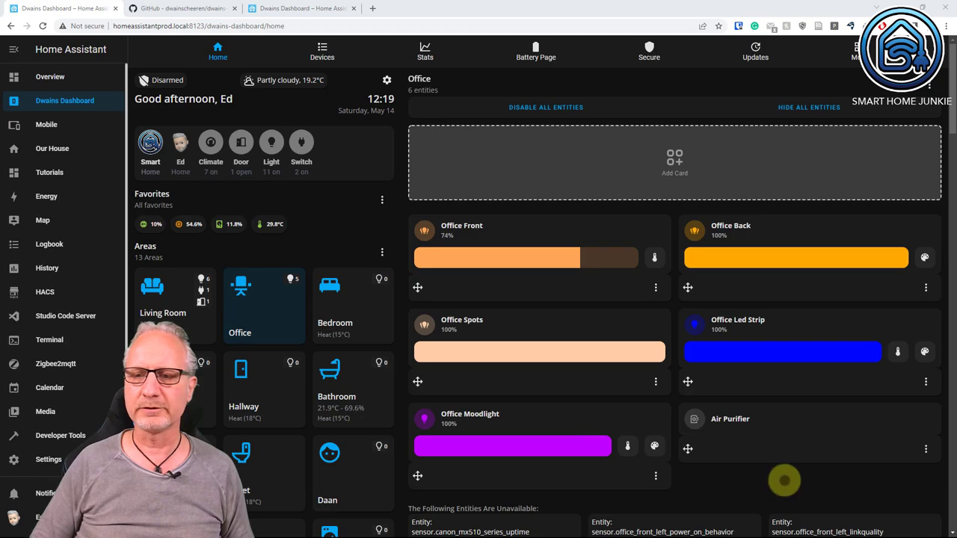
- Find media on the Office page and enable the disabled entity media_player.googlehome1277
scroll(784, 480, "down", 1)
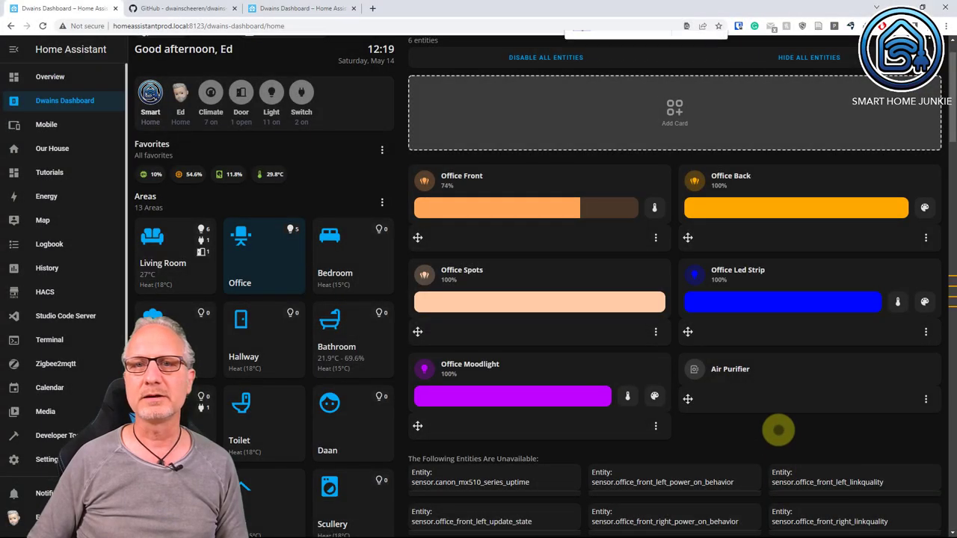
key("ctrl+f")
type("media")
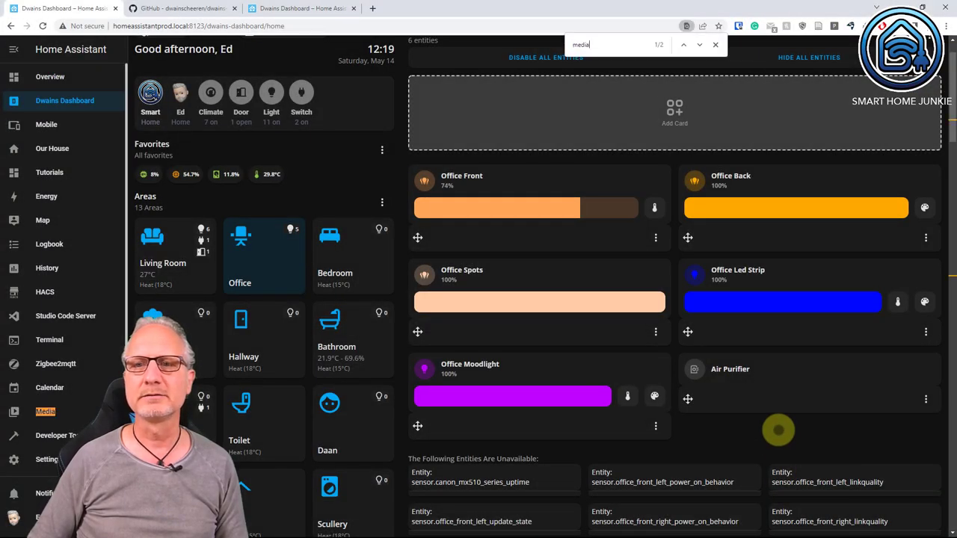
left_click(699, 44)
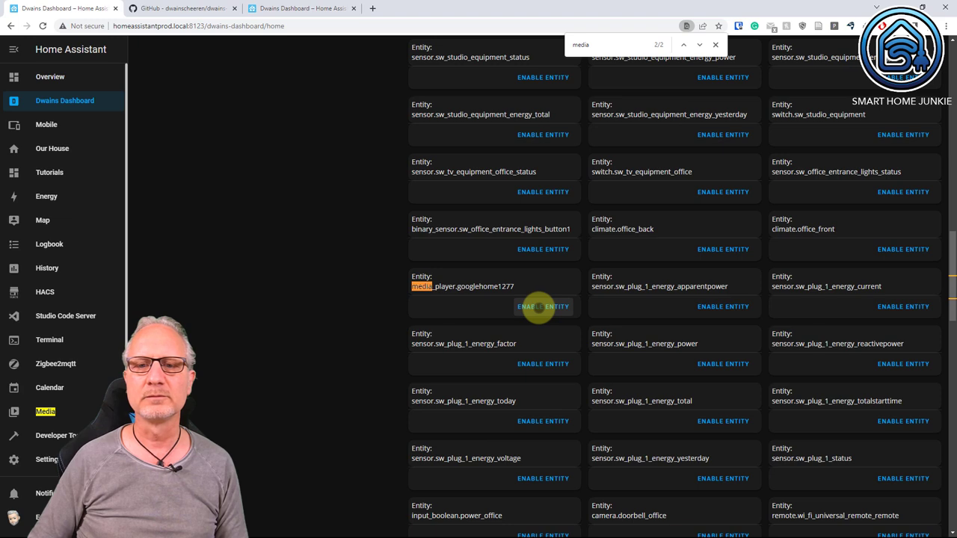
left_click(540, 308)
left_click(715, 44)
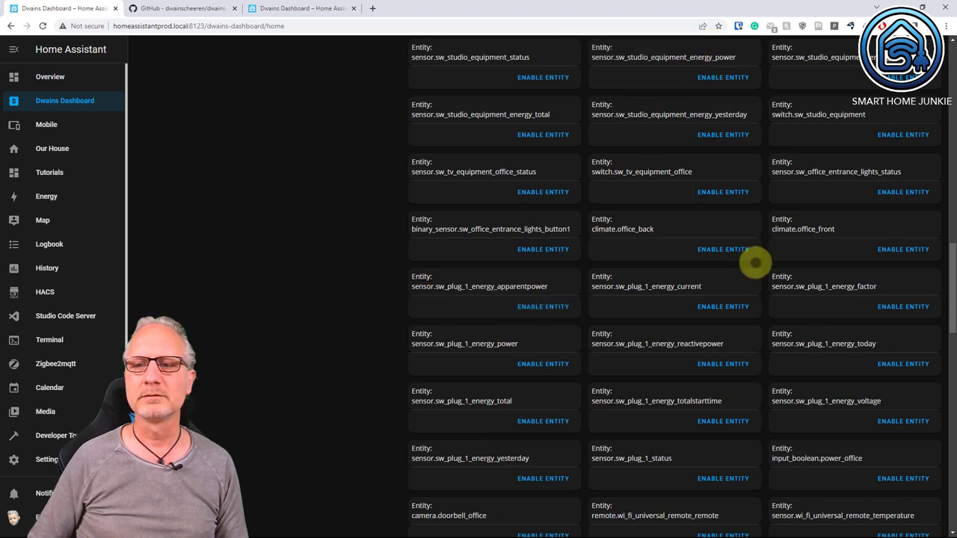
- Set the Nest Mini Office entity's column span to 2 by default, 3 on large screens and 4 on extra large screens
left_click_drag(947, 316, 951, 135)
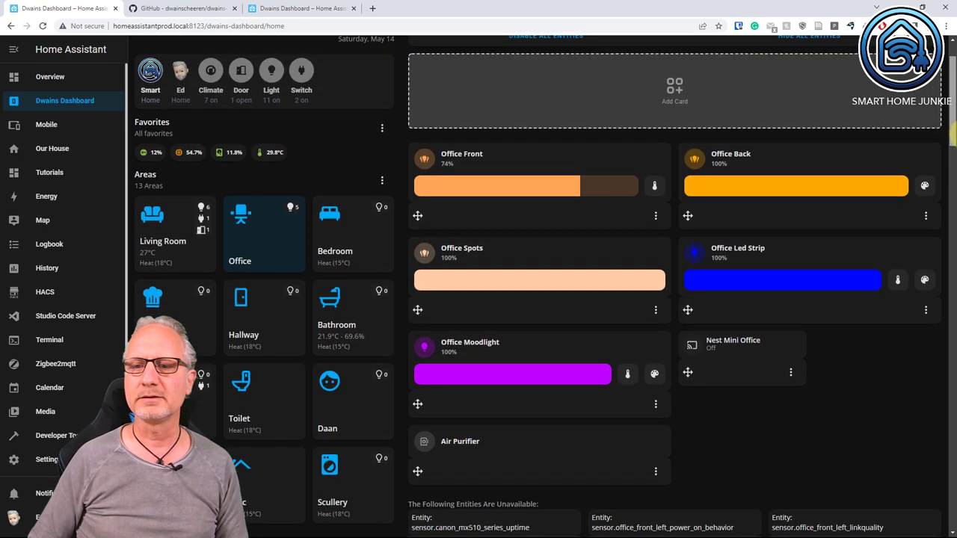
left_click(790, 373)
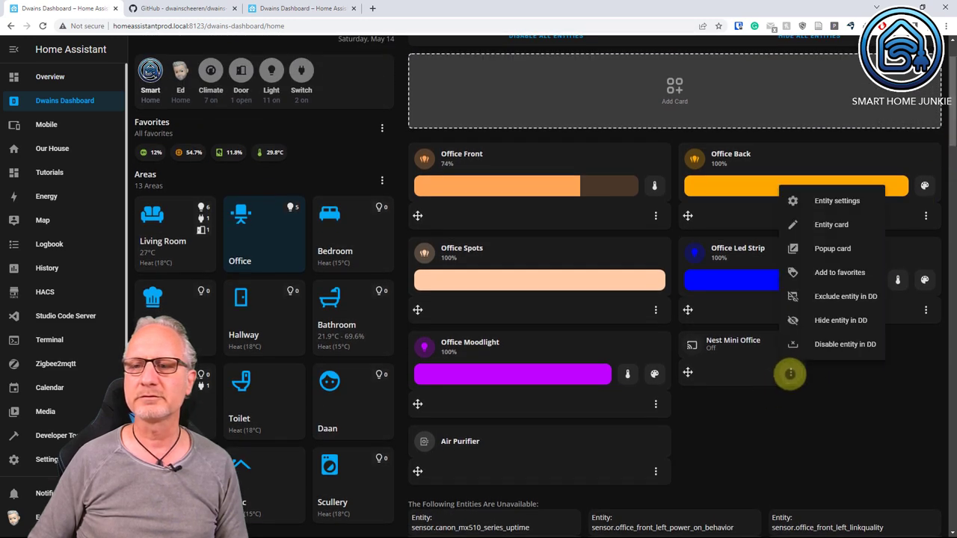
left_click(838, 201)
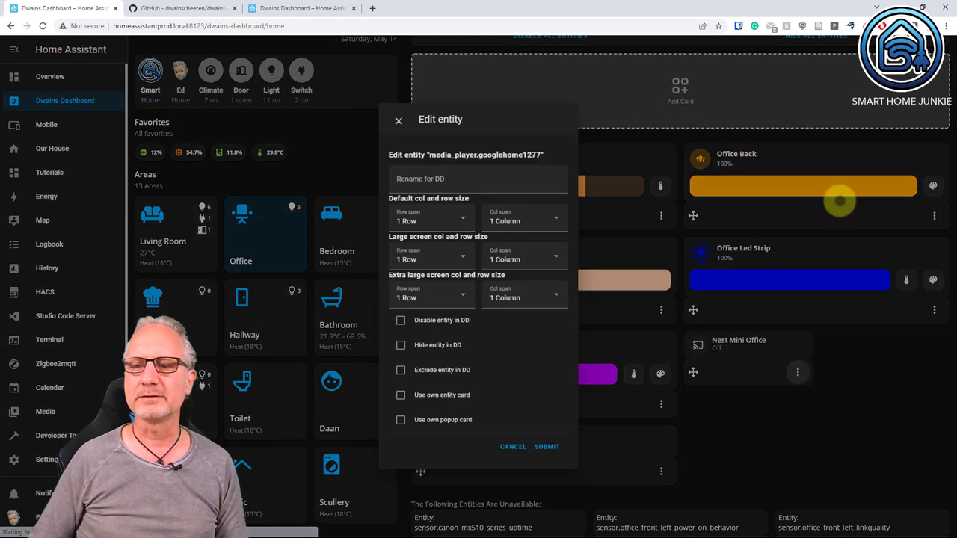
left_click(533, 220)
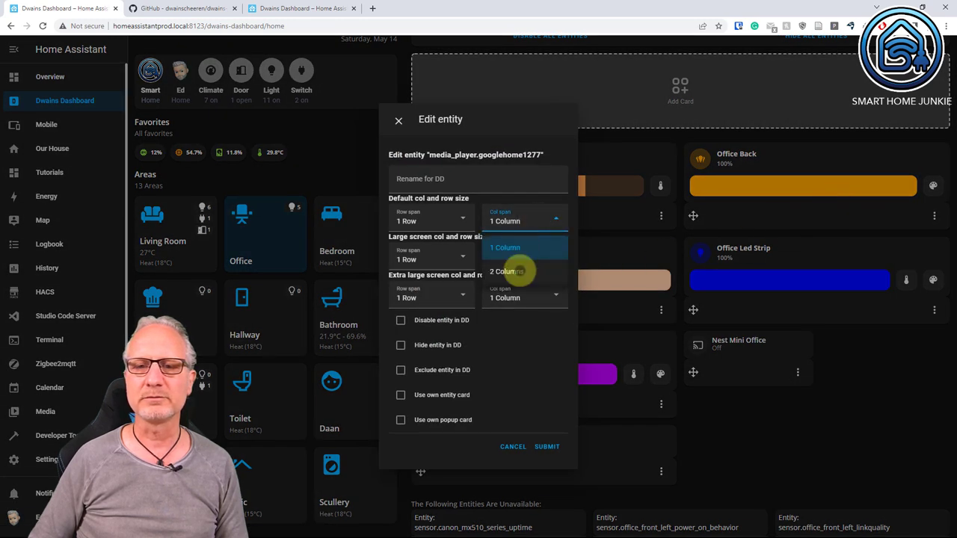
left_click(509, 270)
left_click(510, 260)
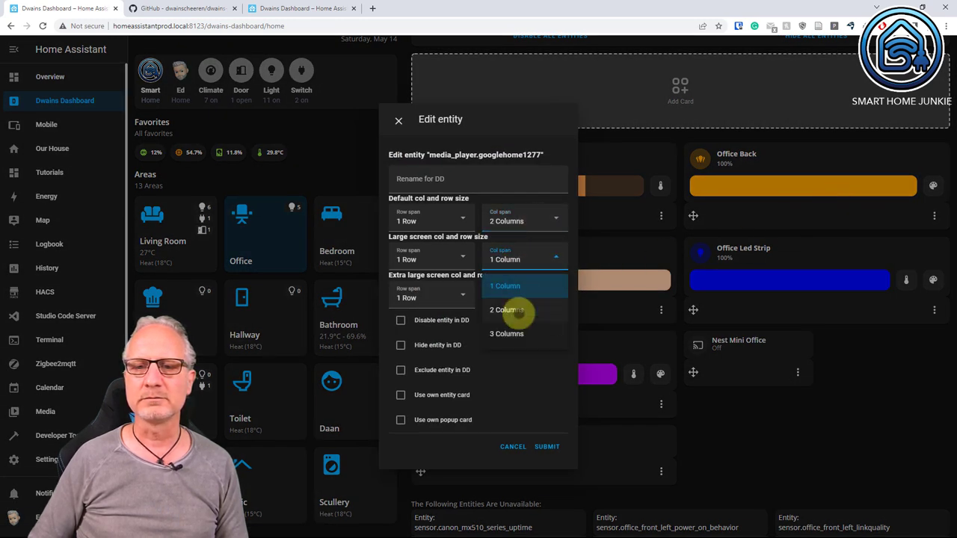
left_click(518, 333)
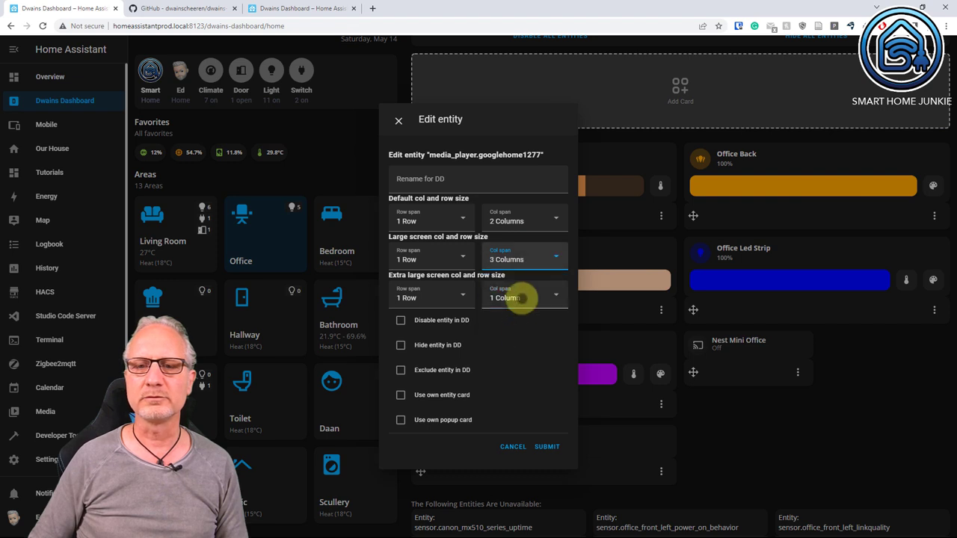
left_click(519, 298)
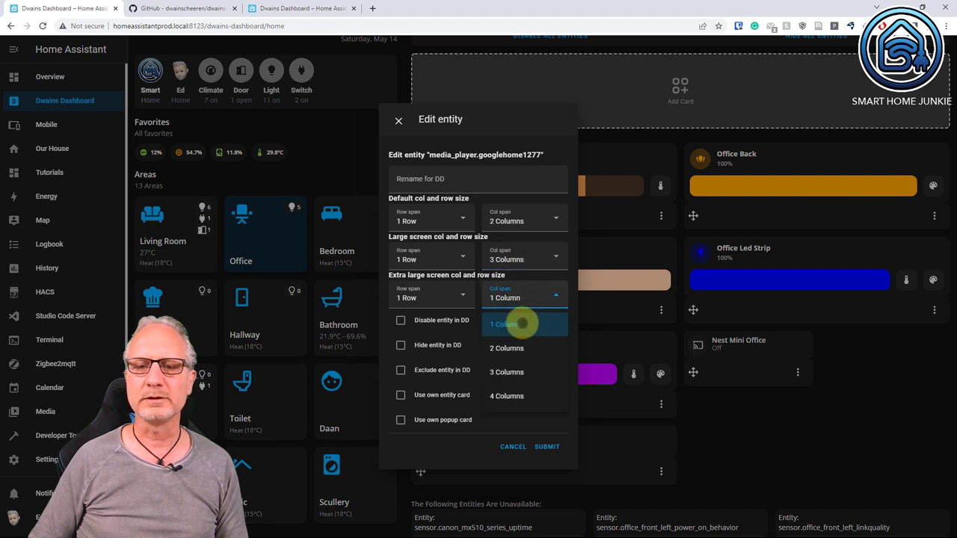
left_click(519, 397)
left_click(546, 446)
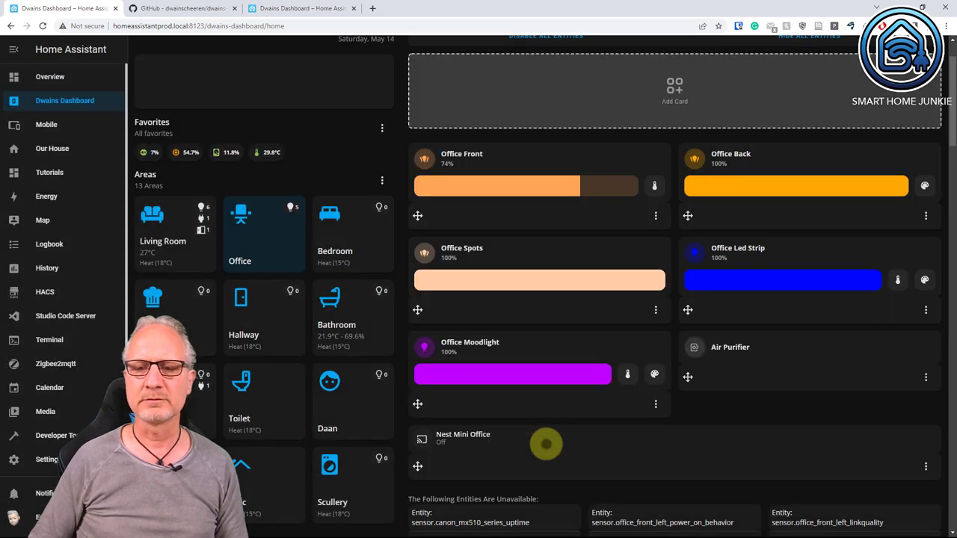
- Replace the Nest Mini Office entity card with a Custom: Mushroom Media Card that uses the Nest Mini Office entity
left_click(926, 466)
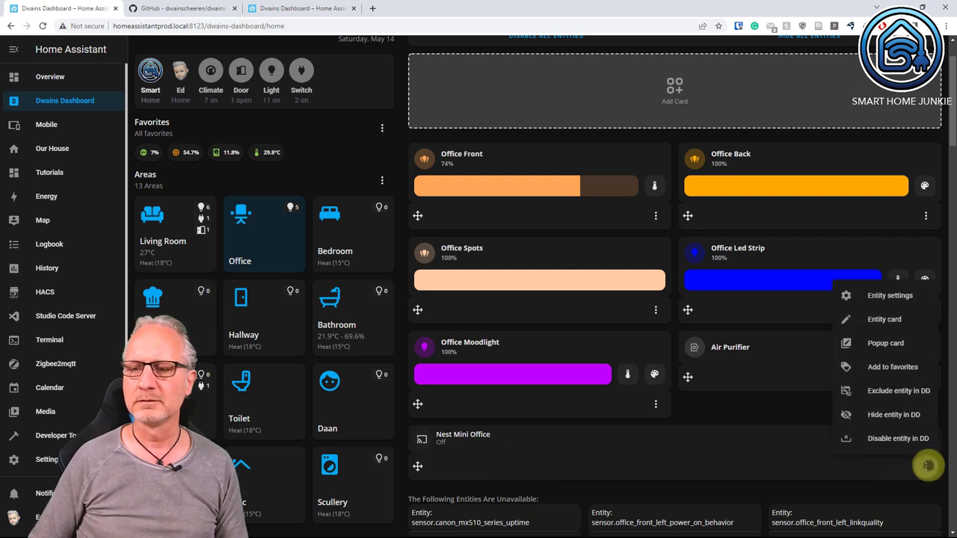
left_click(884, 320)
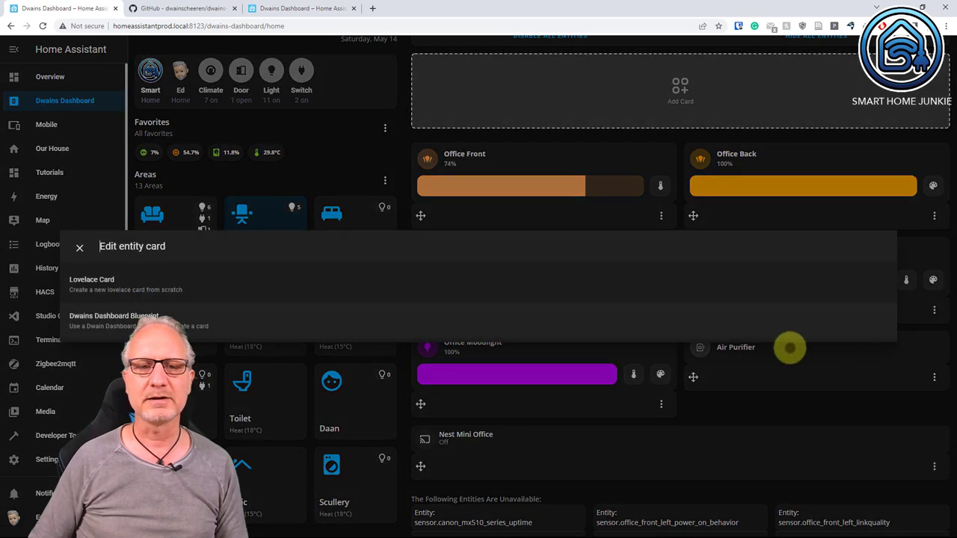
left_click(101, 280)
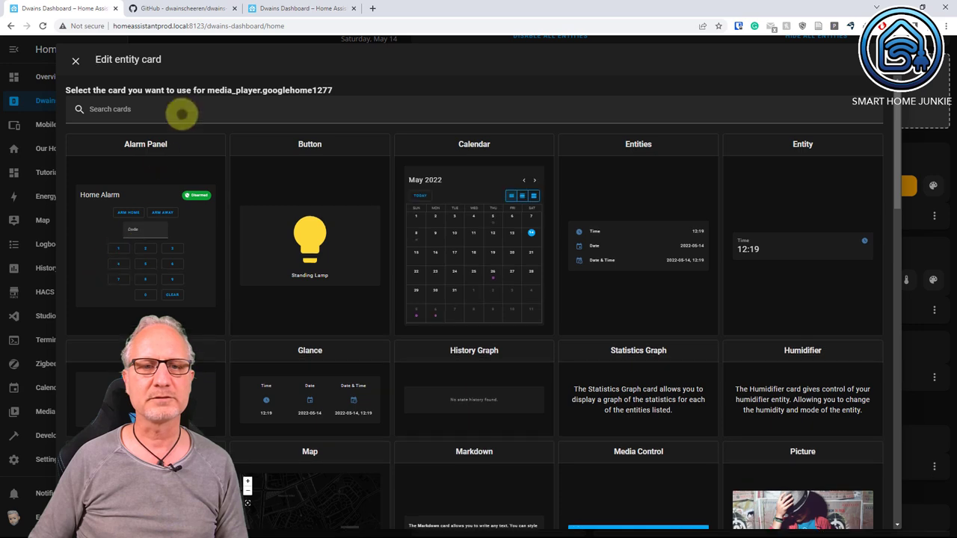
left_click(146, 109)
type("media")
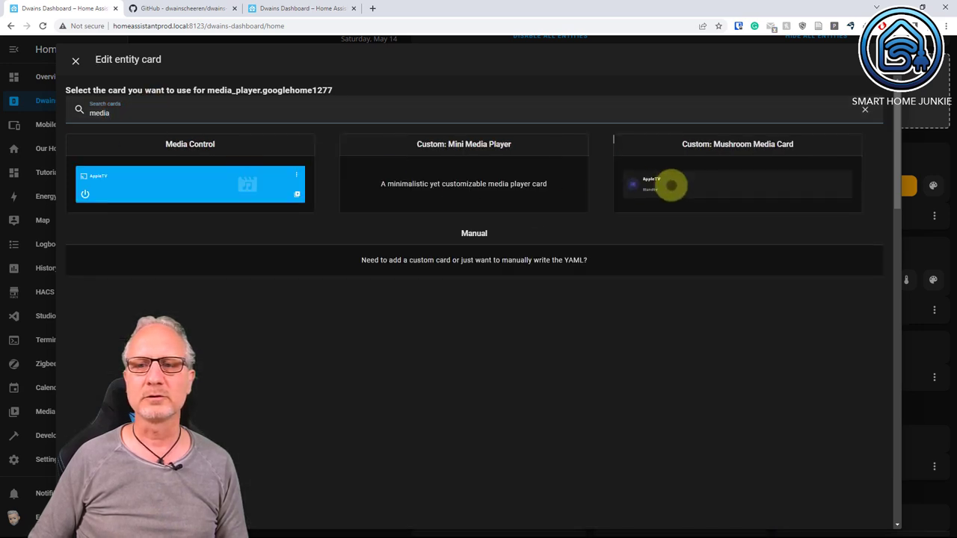
left_click(696, 193)
left_click_drag(123, 107, 51, 105)
key("BackSpace")
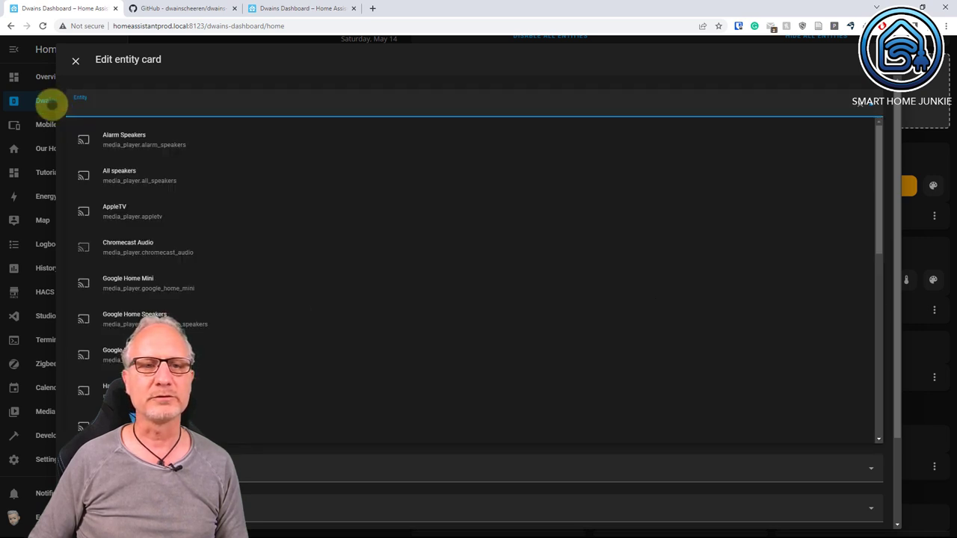
left_click(150, 426)
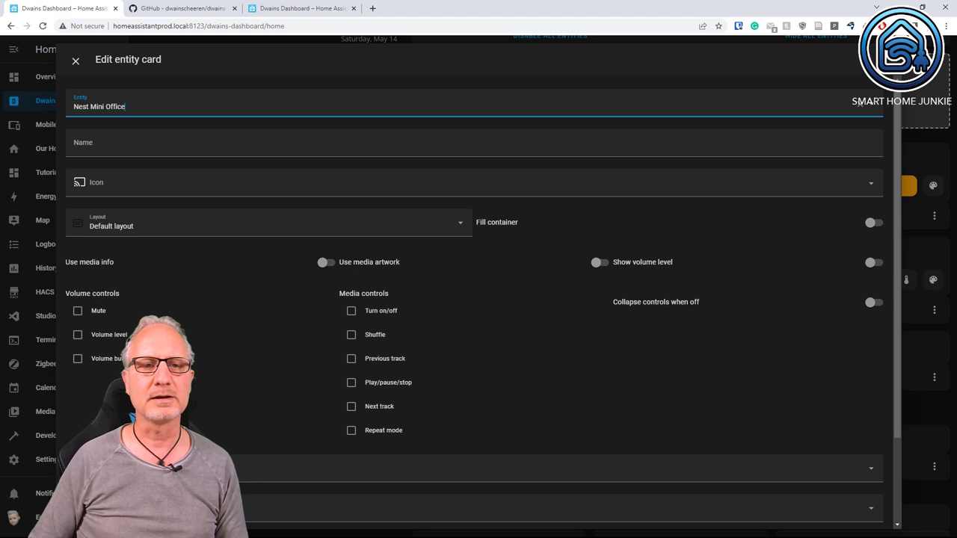
- Enable fill container, show volume level, use media artwork and use media info for the media card
left_click(872, 222)
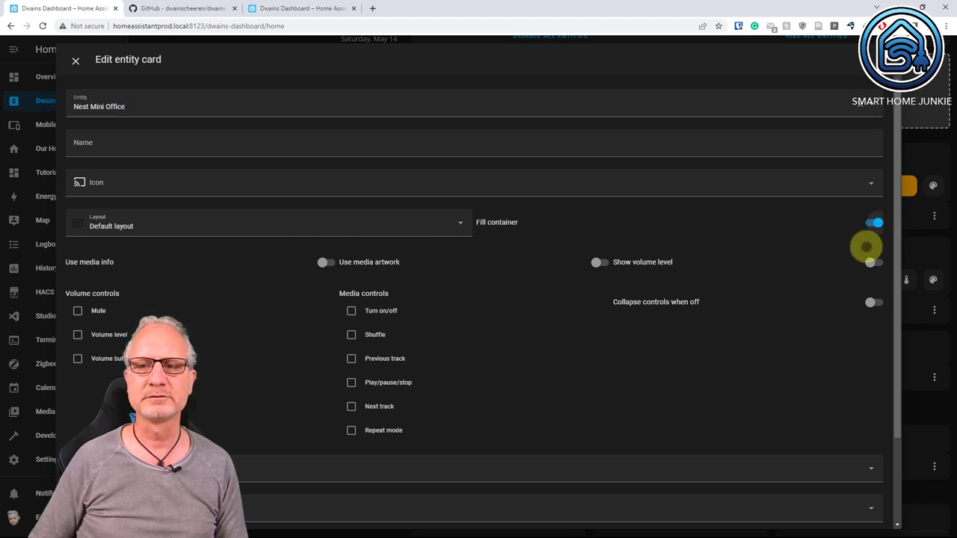
left_click(871, 263)
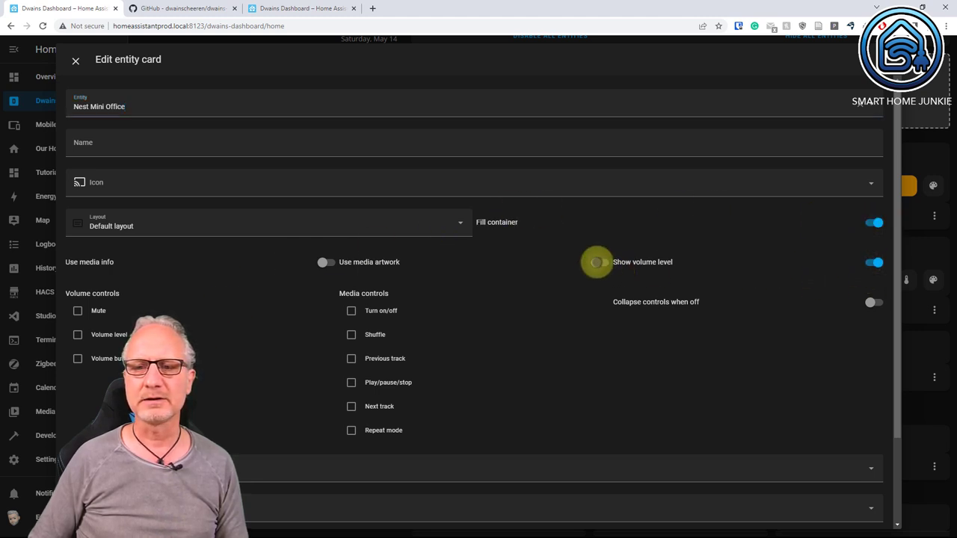
left_click(597, 263)
left_click(325, 263)
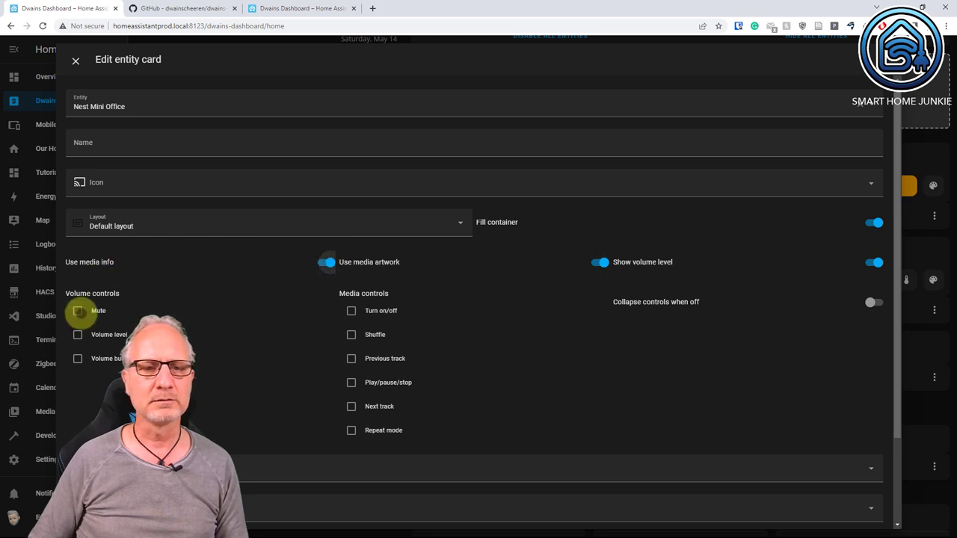
- Enable all volume controls and all media controls, from turn on/off through repeat mode, on the media card
left_click(78, 311)
left_click(78, 334)
left_click(78, 358)
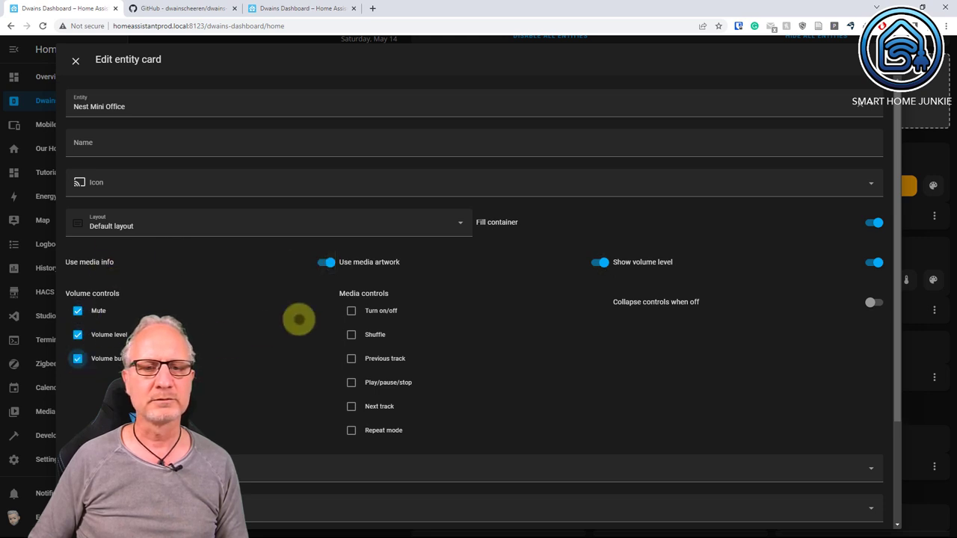
left_click(351, 310)
left_click(351, 334)
left_click(351, 358)
left_click(351, 382)
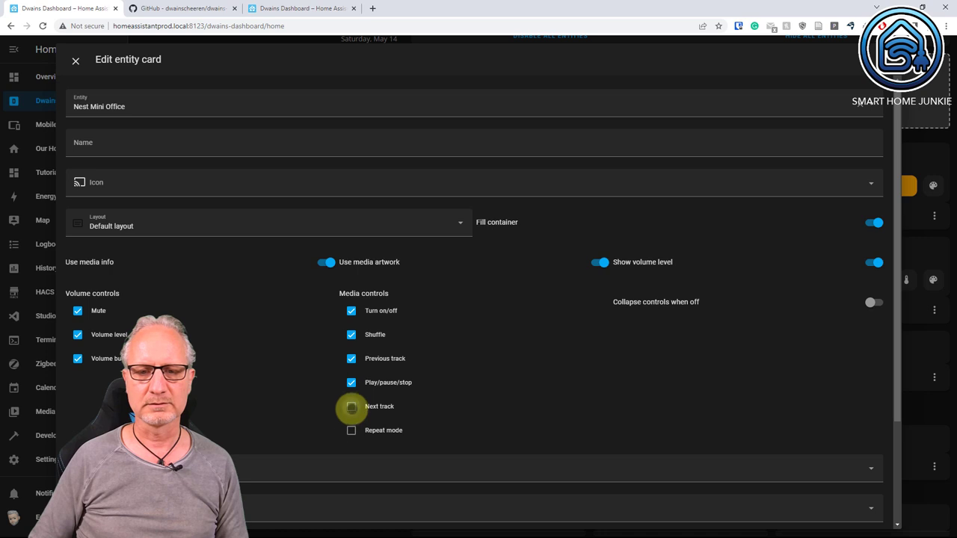
left_click(352, 406)
left_click(352, 430)
- Make the media card collapse its controls when off and submit the card
left_click(872, 302)
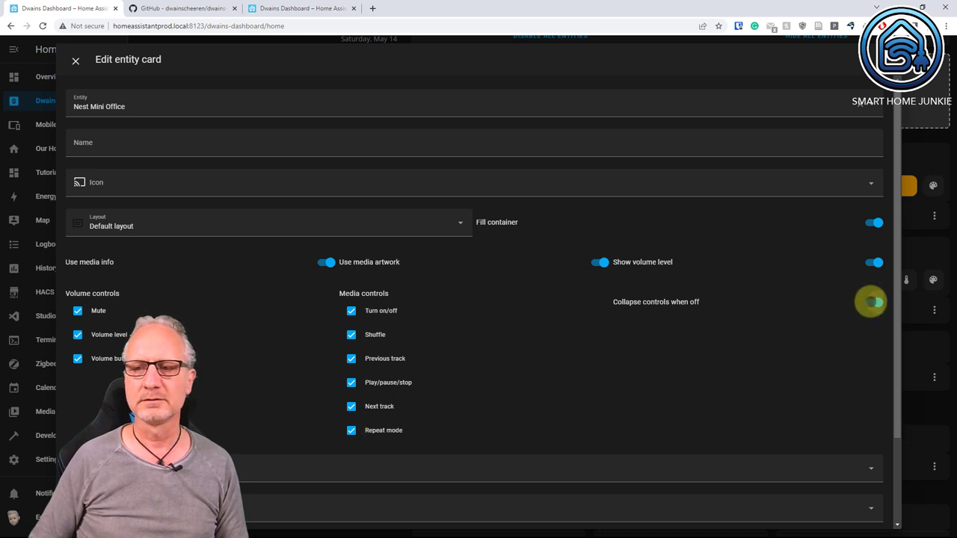
scroll(846, 334, "down", 2)
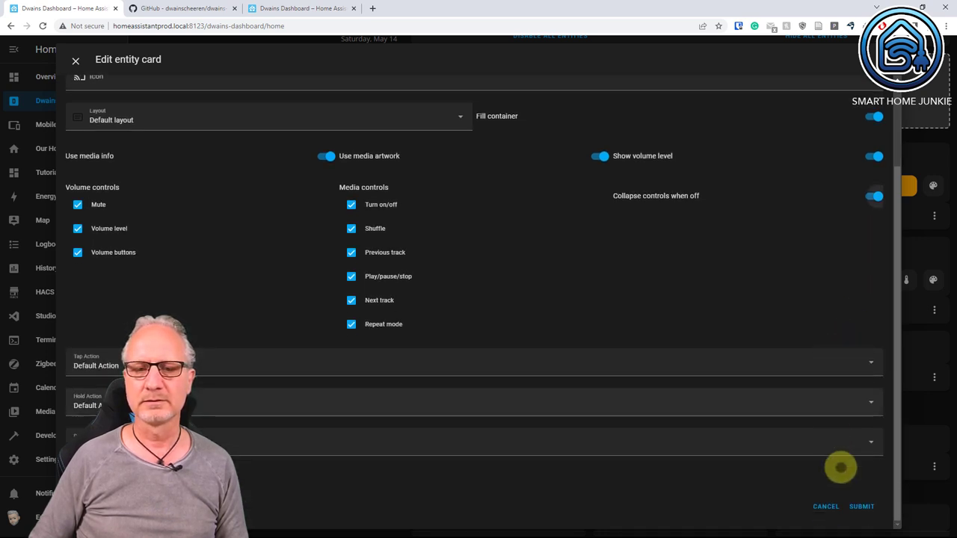
left_click(862, 506)
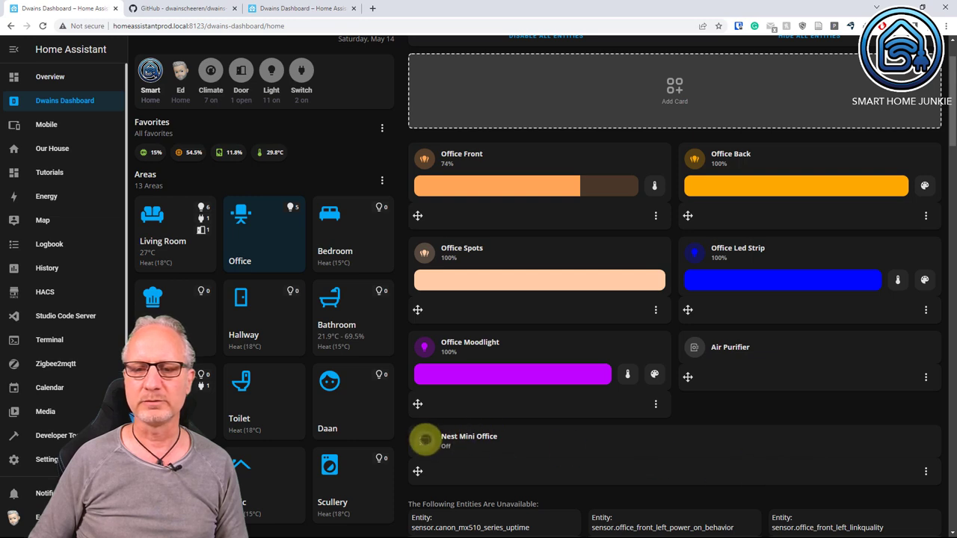
- Test the Nest Mini Office card by turning the speaker on and off from its details, and close them
left_click(426, 442)
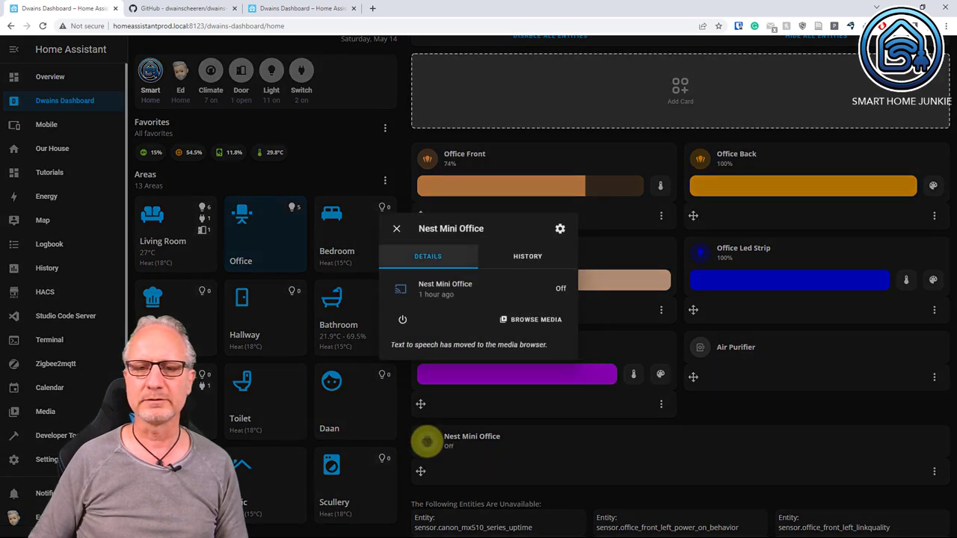
left_click(457, 437)
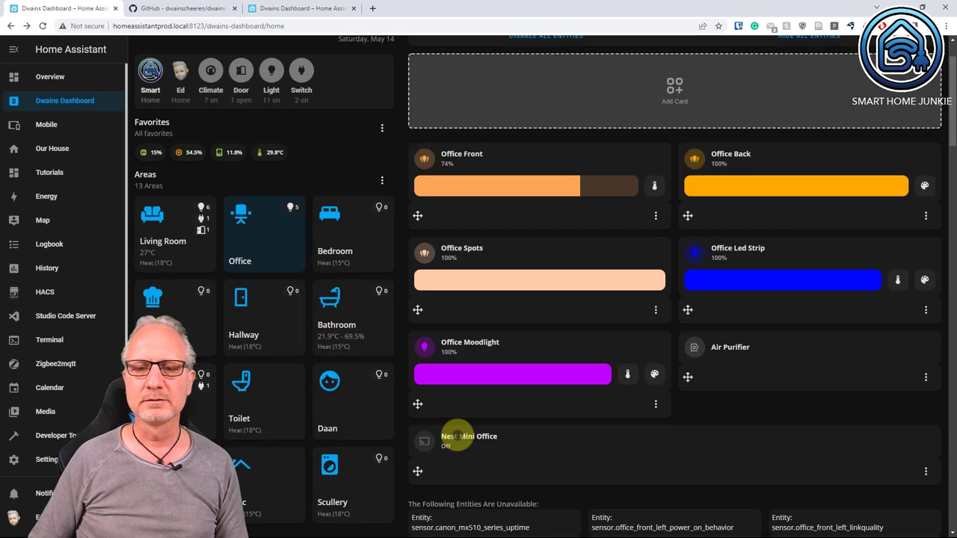
left_click(457, 438)
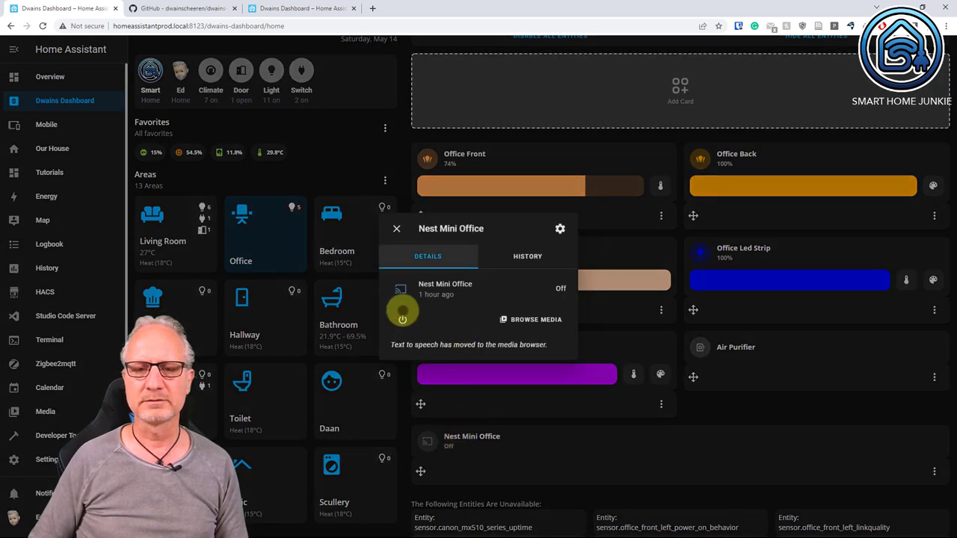
left_click(402, 319)
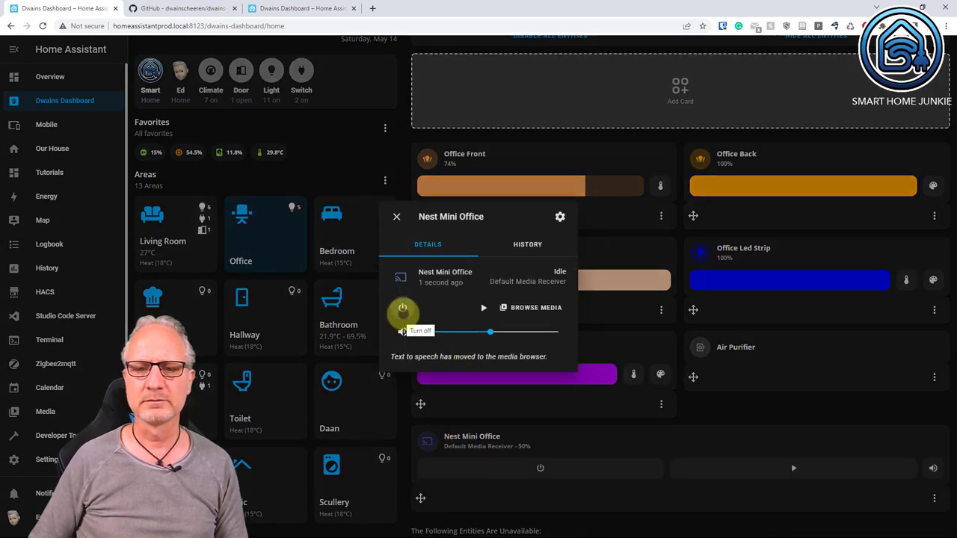
left_click(403, 308)
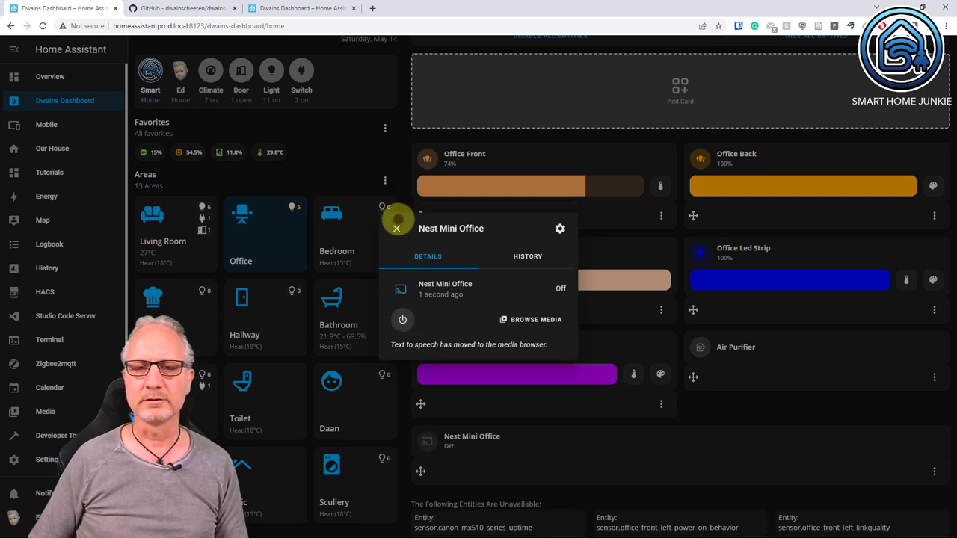
left_click(397, 216)
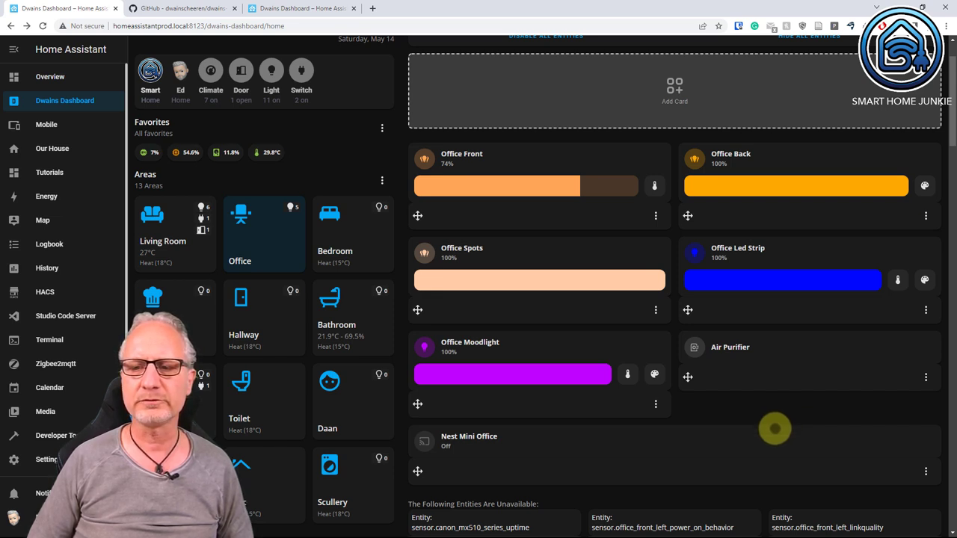
- Search the page for "occupancy" and unhide the entity binary_sensor.office_motion_sensor_occupancy
key("ctrl+f")
type("occu")
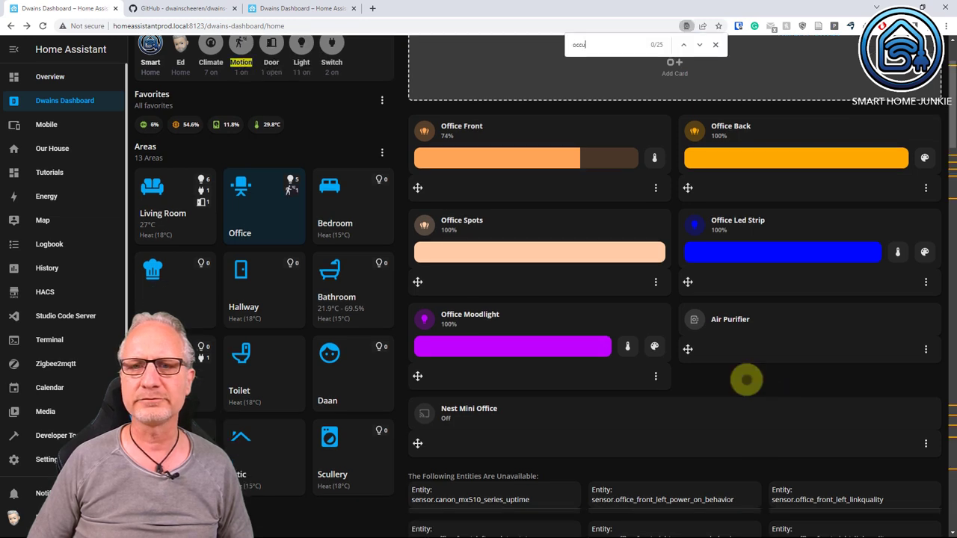
type("pancy")
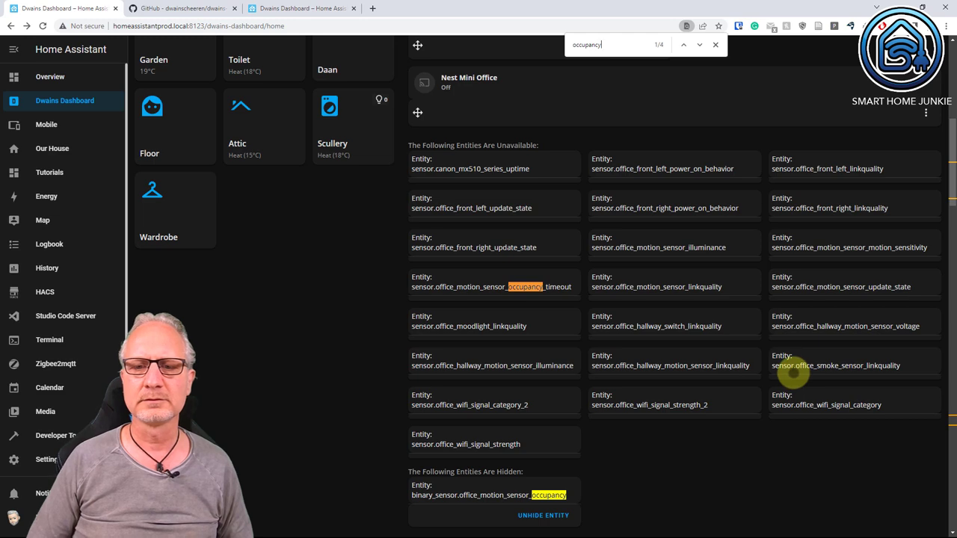
scroll(794, 373, "down", 1)
scroll(794, 373, "down", 2)
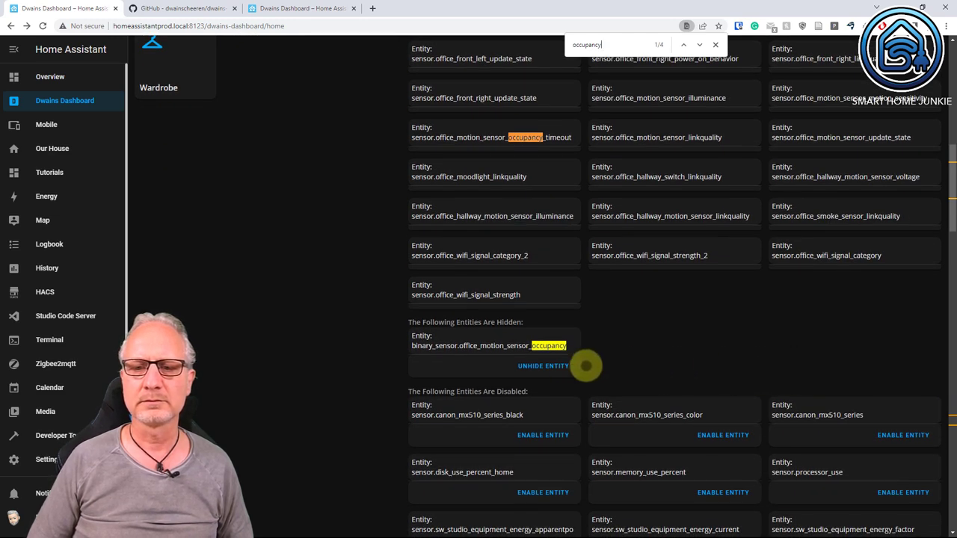
left_click(543, 366)
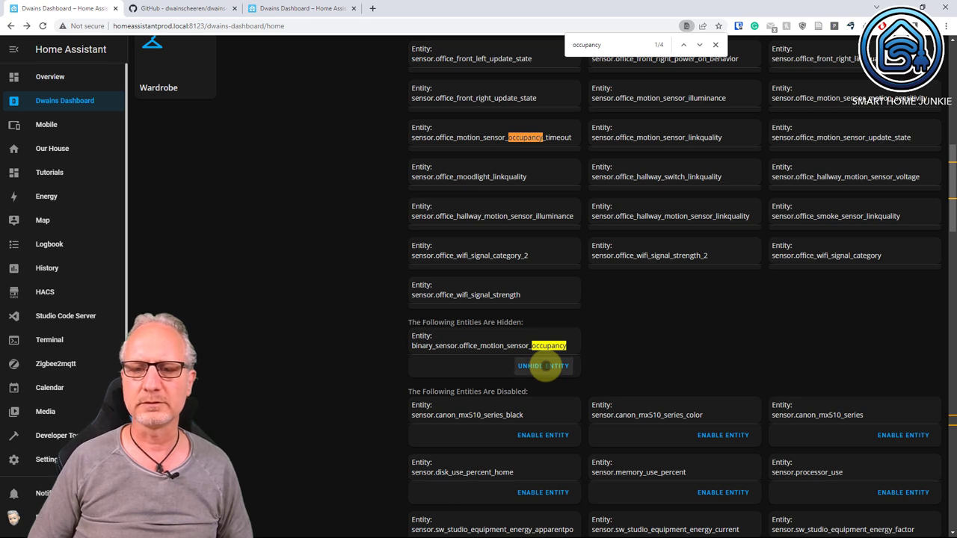
- Enable the disabled entity binary_sensor.office_hallway_motion_sensor_occupancy
scroll(546, 367, "down", 12)
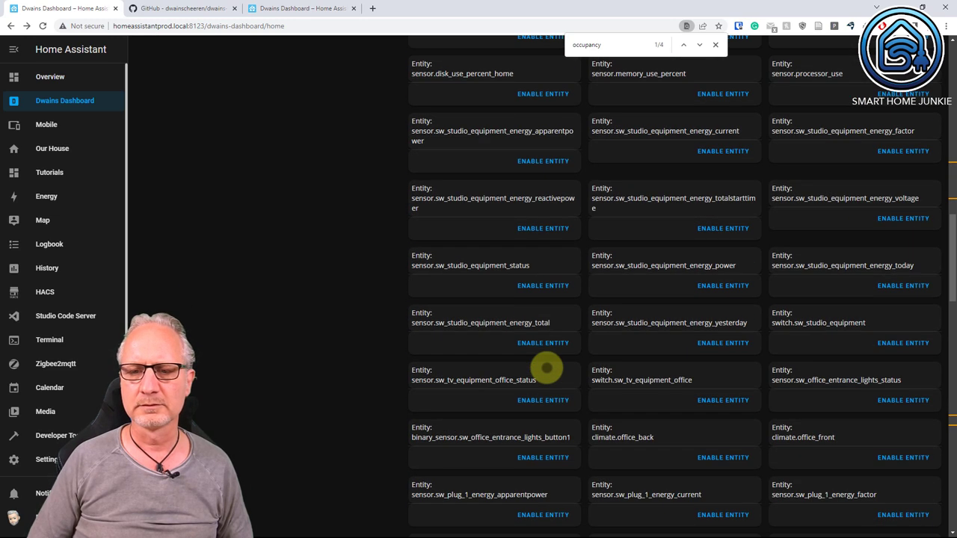
scroll(547, 367, "down", 8)
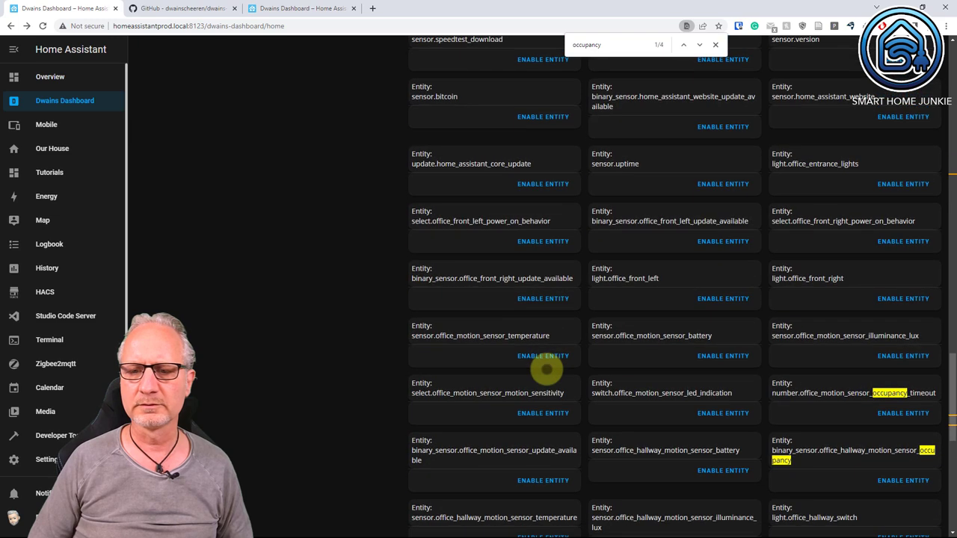
scroll(547, 368, "down", 1)
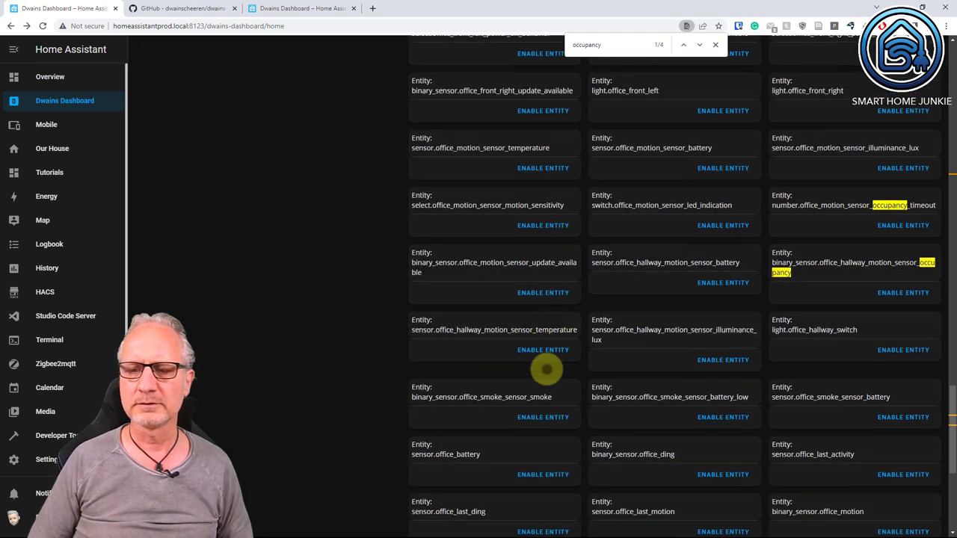
left_click(903, 281)
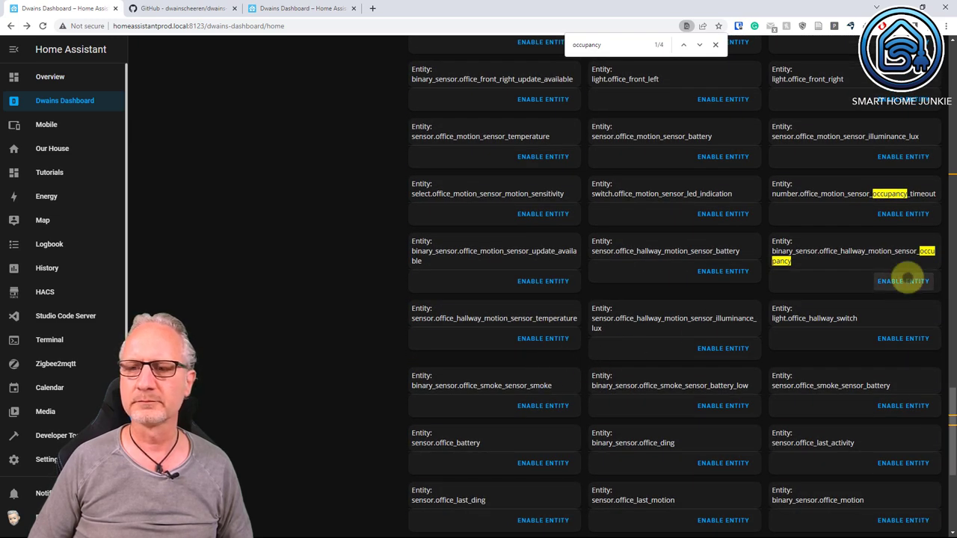
- Replace the Office Motion Sensor occupancy entity card with a Lovelace card, searching for "template" and choosing Custom: Mushroom Template Card
scroll(904, 282, "up", 15)
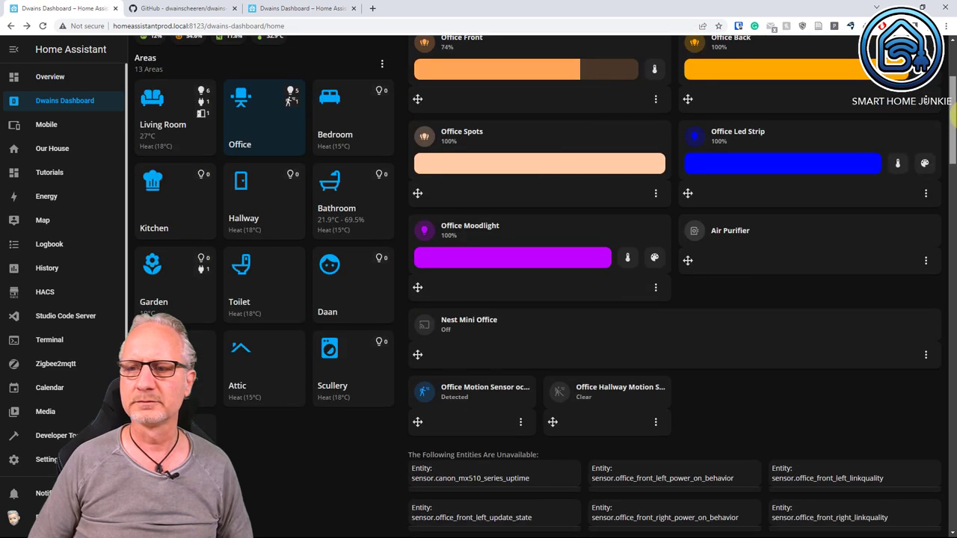
scroll(925, 101, "down", 1)
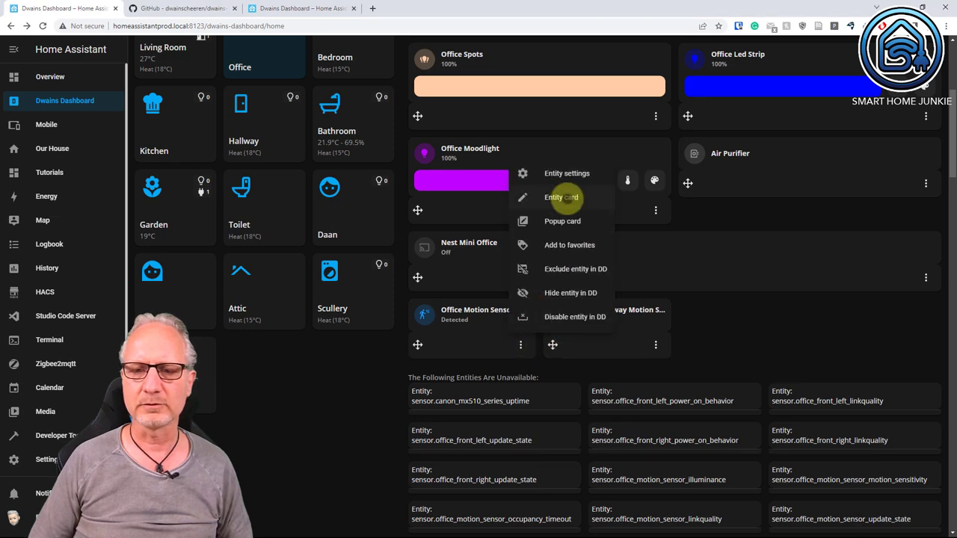
left_click(560, 198)
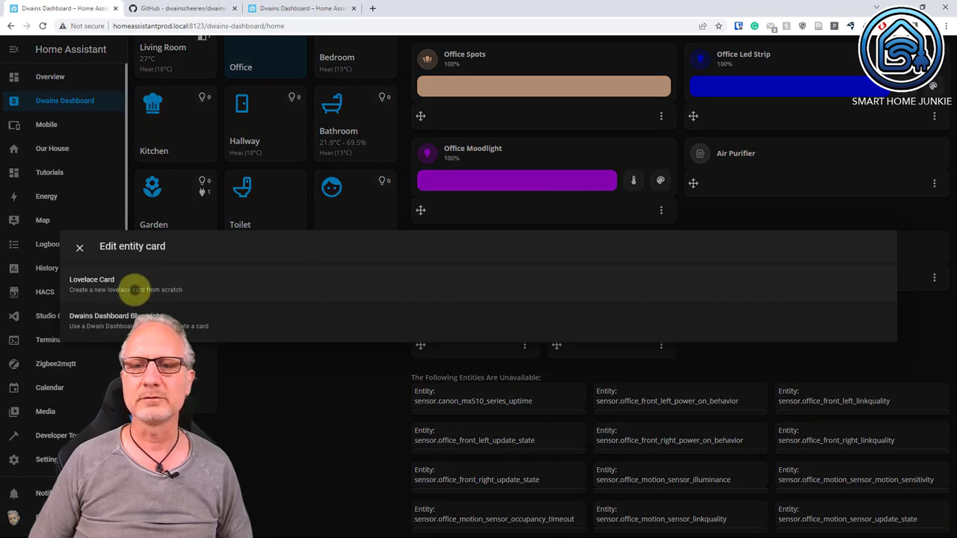
left_click(128, 283)
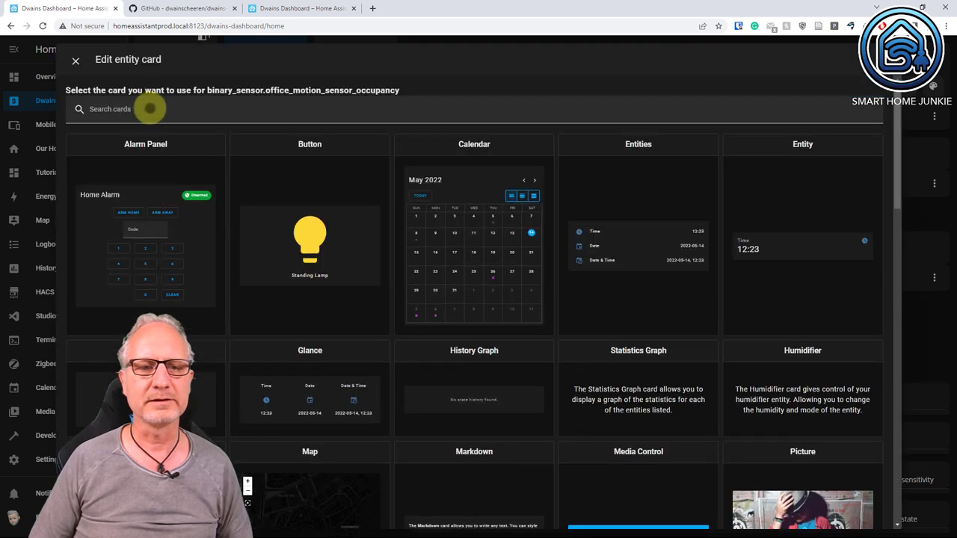
left_click(149, 109)
type("tem")
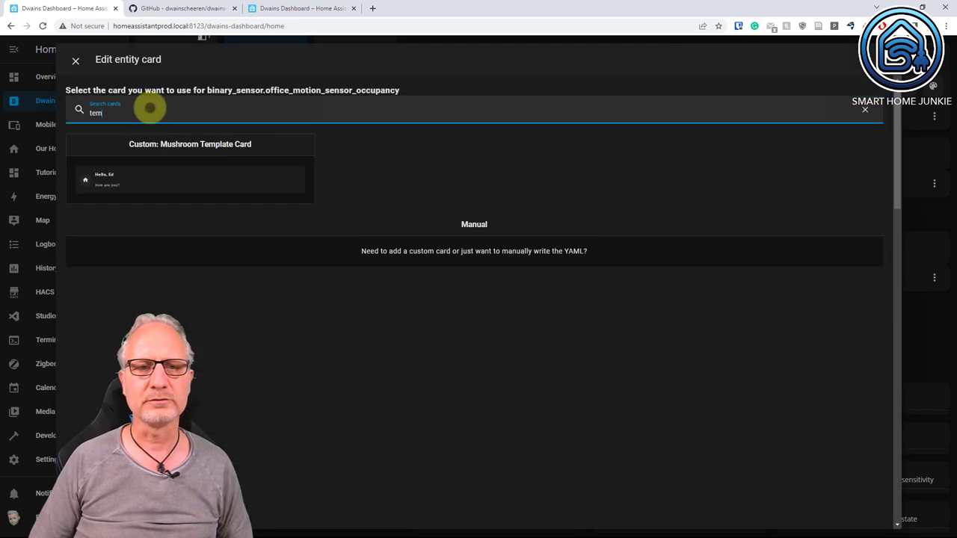
type("plate")
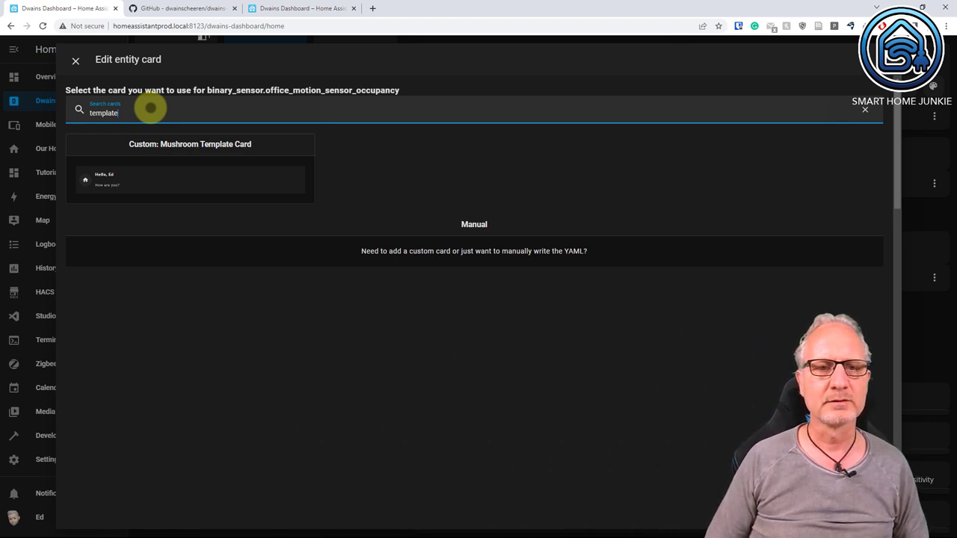
left_click(158, 180)
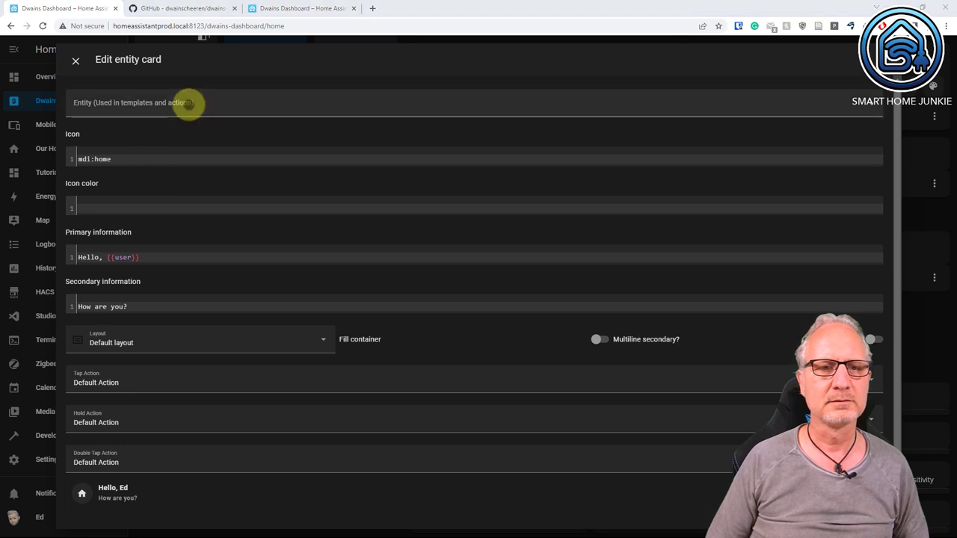
- Search the template card's entities for "occupancy" and assign Office Motion Sensor occupancy as its entity
left_click(188, 103)
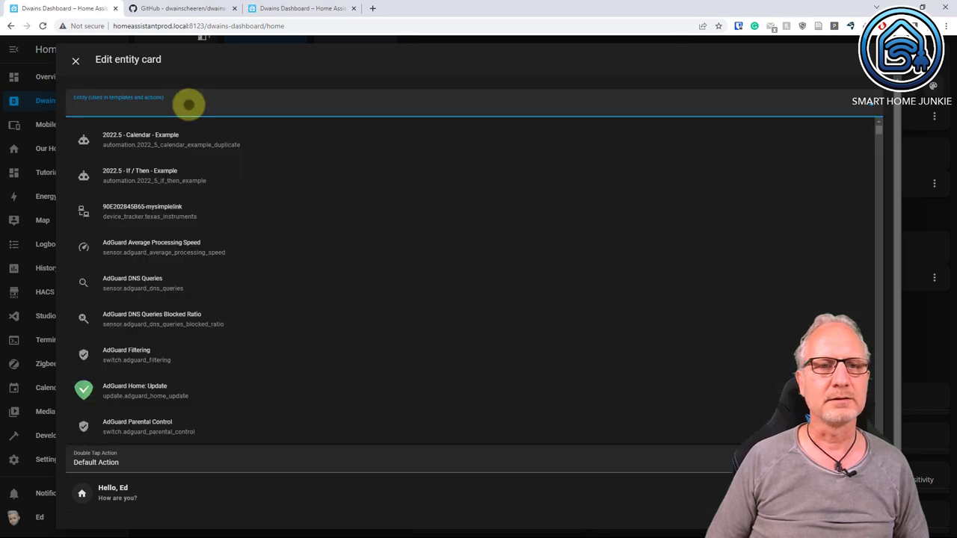
type("occupancy")
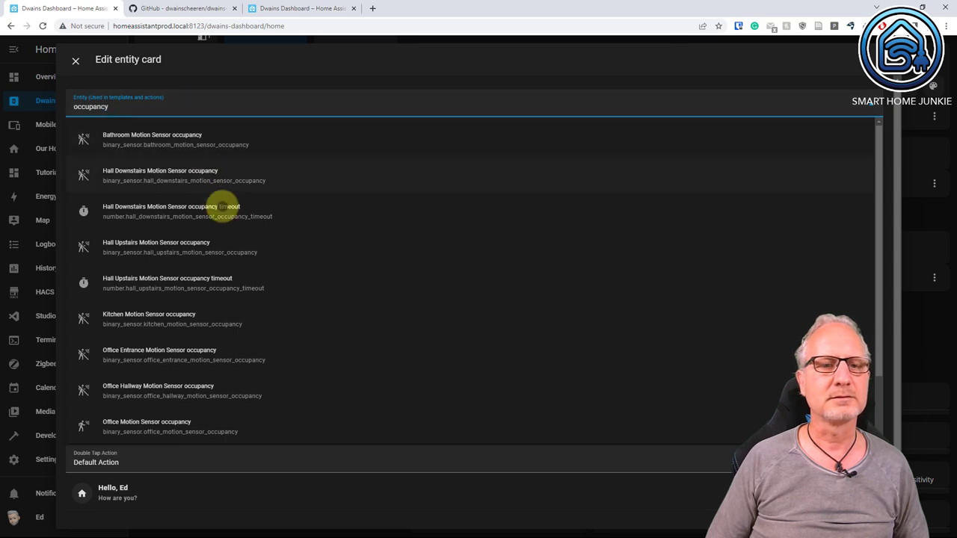
scroll(237, 228, "down", 1)
left_click(172, 349)
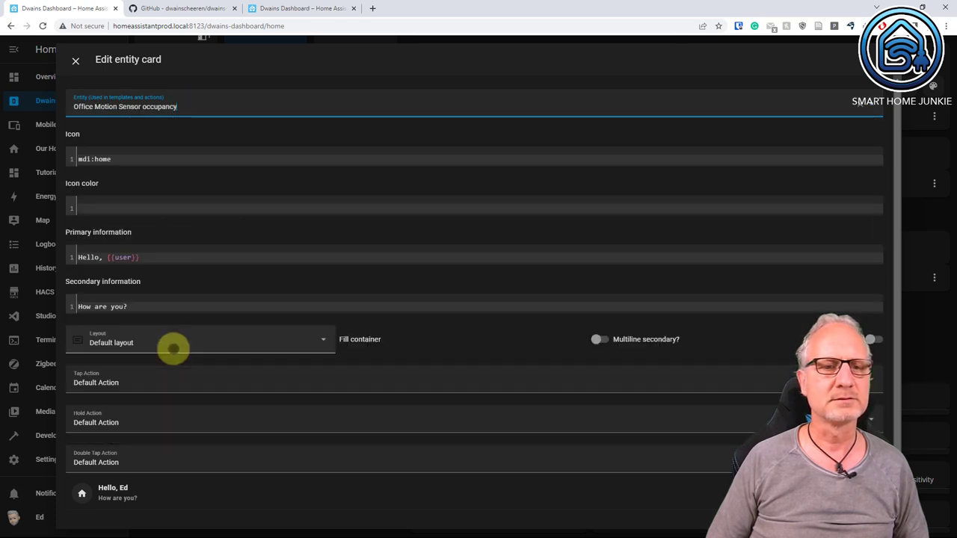
- Replace the icon with an if/else template giving mdi:motion-sensor-off when binary_sensor.office_motion_sensor_occupancy is off and mdi:motion-sensor otherwise
left_click_drag(116, 159, 65, 158)
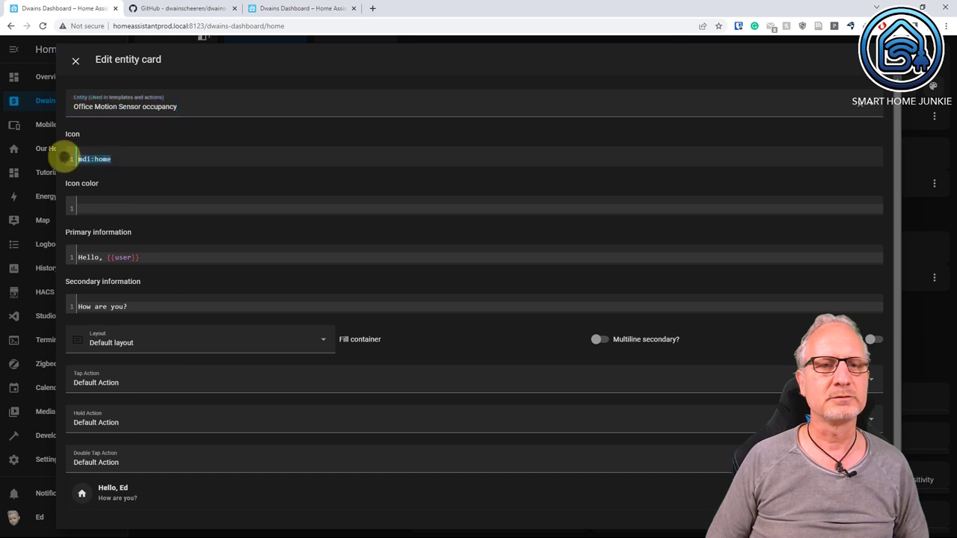
type("{% if is_state('binary_sensor.office_motion_sensor_occupancy','off') %}   mdi:motion-sensor-off {% else %}   mdi:motion-sensor {% endif %}")
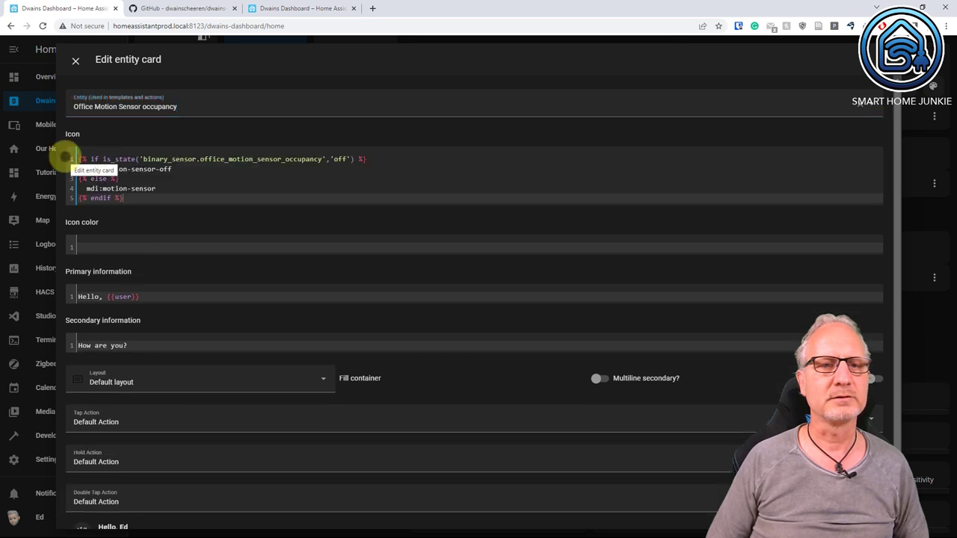
scroll(154, 252, "down", 1)
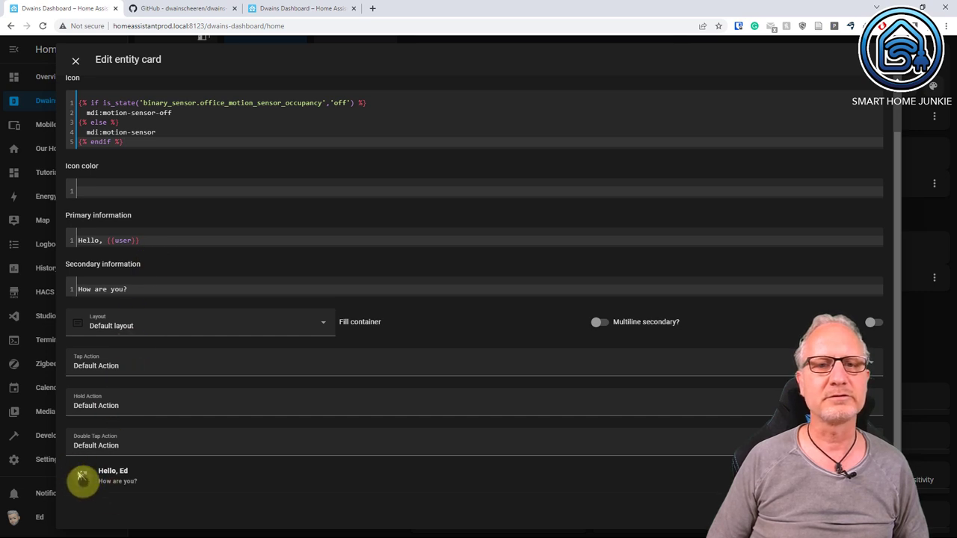
scroll(187, 260, "up", 1)
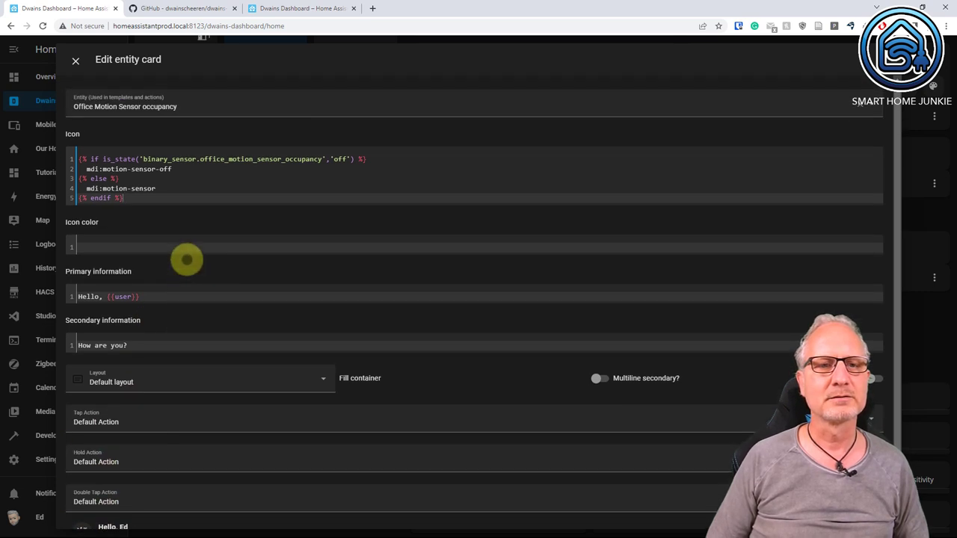
- Template the icon color as grey when binary_sensor.office_motion_sensor_occupancy is off and light-green otherwise
left_click(94, 246)
type("{% if is_state('binary_sensor.office_motion_sensor_occupancy','off') %}   grey {% else %}   light-green {% endif %}")
scroll(179, 327, "down", 2)
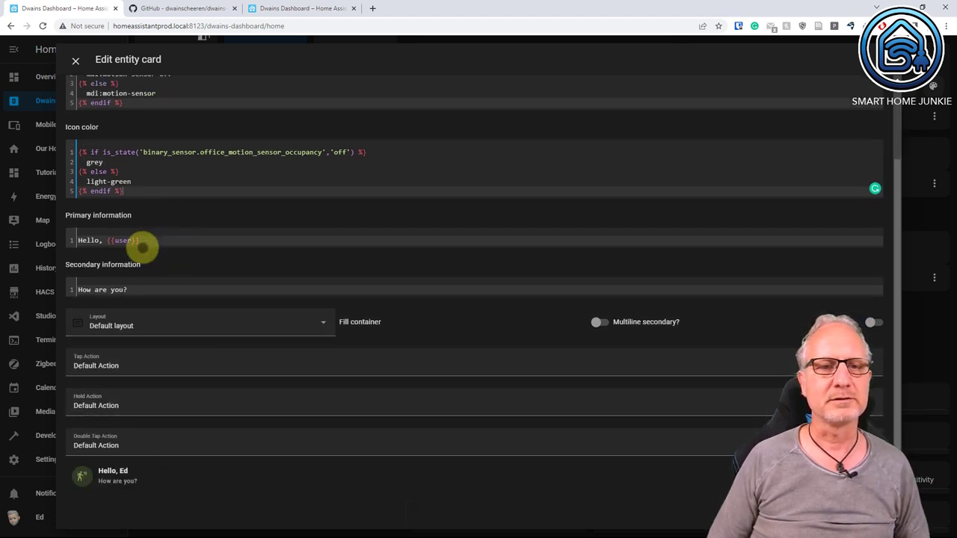
- Replace the card's primary information with the text "Motion Office"
left_click(158, 241)
left_click_drag(154, 241, 63, 234)
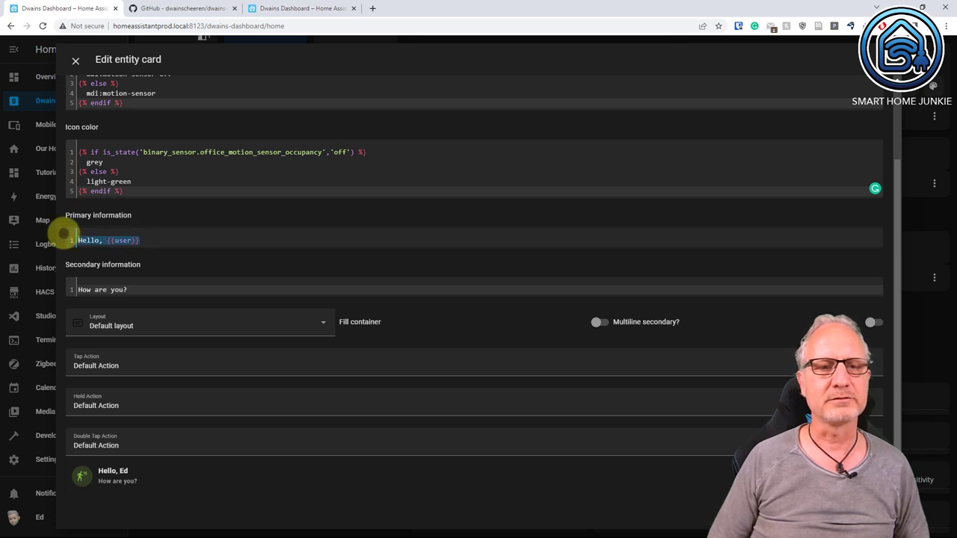
type("Motion Office")
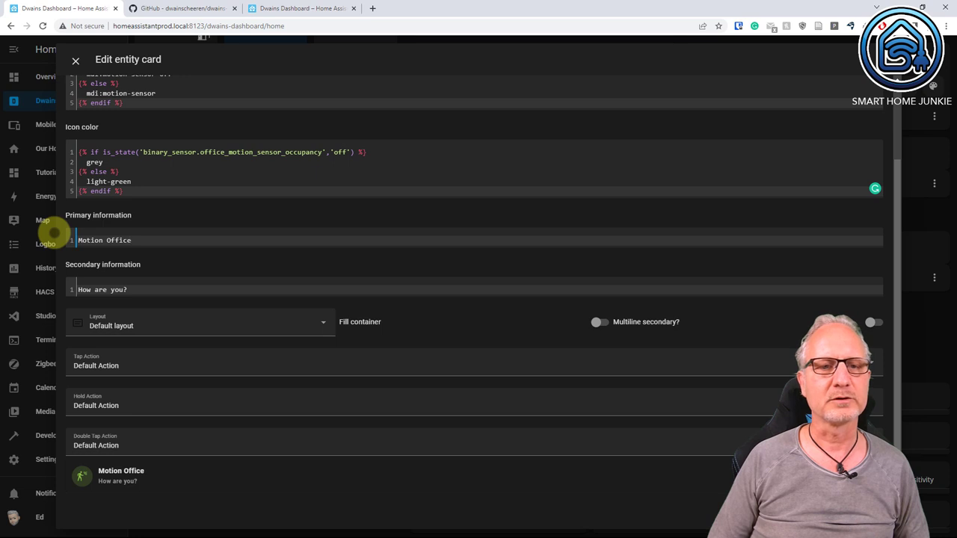
- Set the secondary information to "Triggered: {{ as_timestamp(states.binary_sensor.office_motion_sensor_occupancy.last_changed) | timestamp_custom(' %H:%M',true | int)}}" and submit the card
left_click_drag(139, 292, 47, 288)
type("Triggered: {{ as_timestamp(states.binary_sensor.office_motion_sensor_occupancy.last_changed) | timestamp_custom(' %H:%M',true | int) }}")
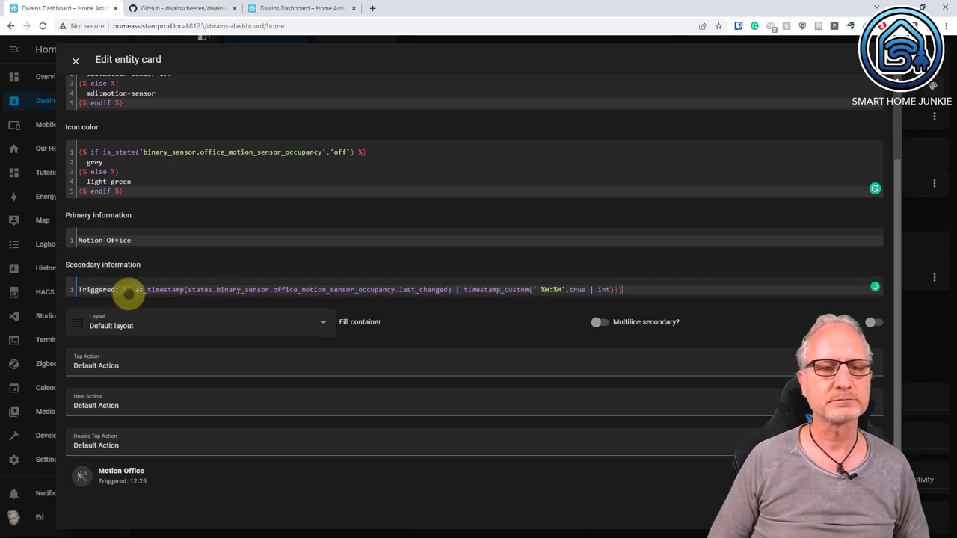
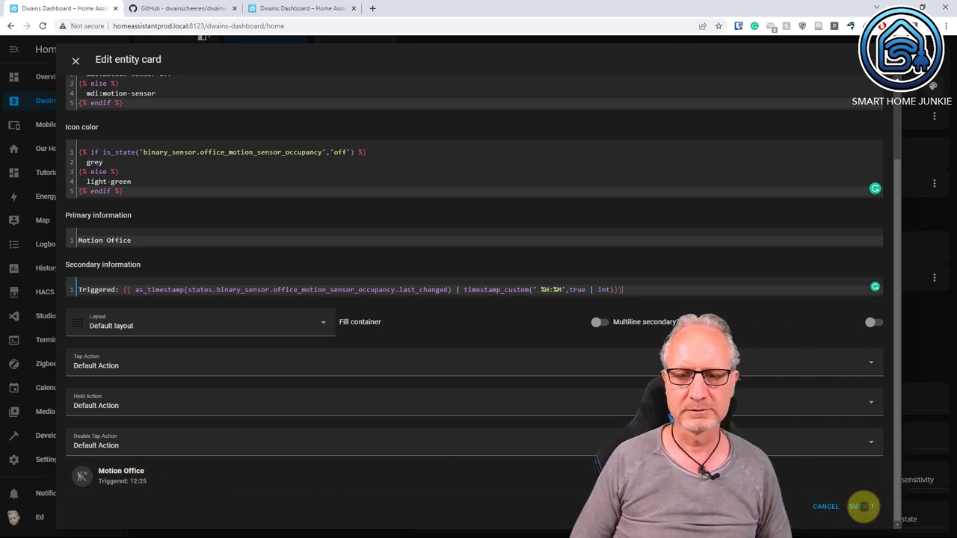
left_click(861, 506)
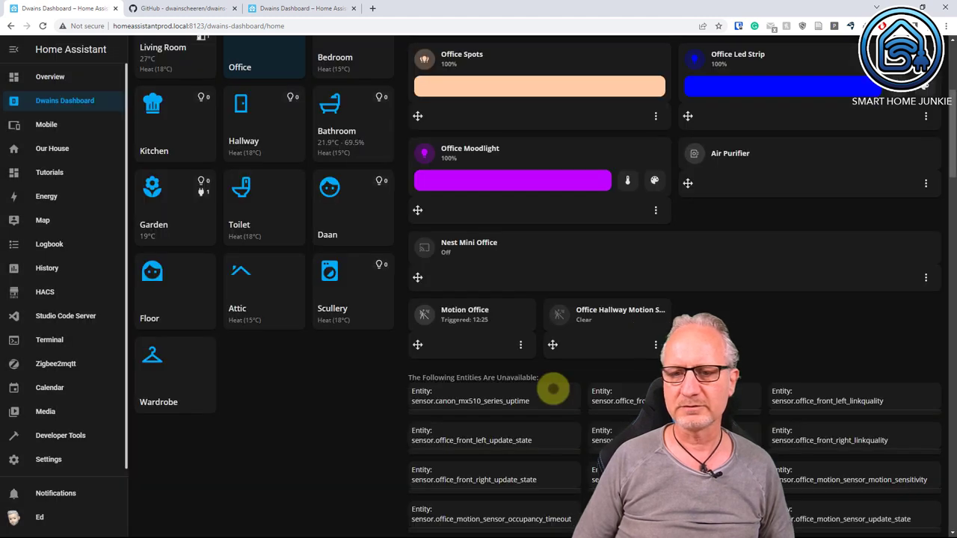
- Start a Lovelace entity card for the Office Hallway Motion Sensor, searching for "template" and choosing Custom: Mushroom Template Card
left_click(656, 344)
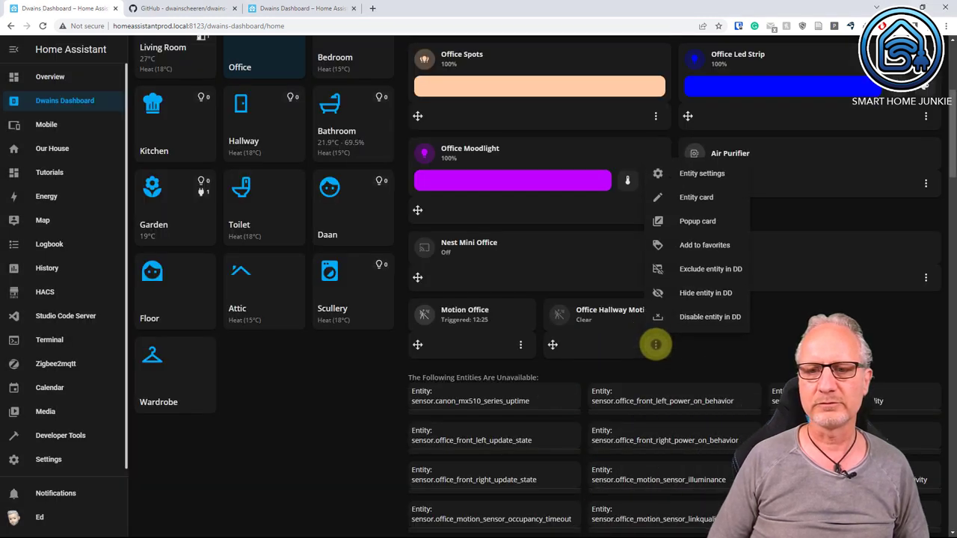
left_click(696, 196)
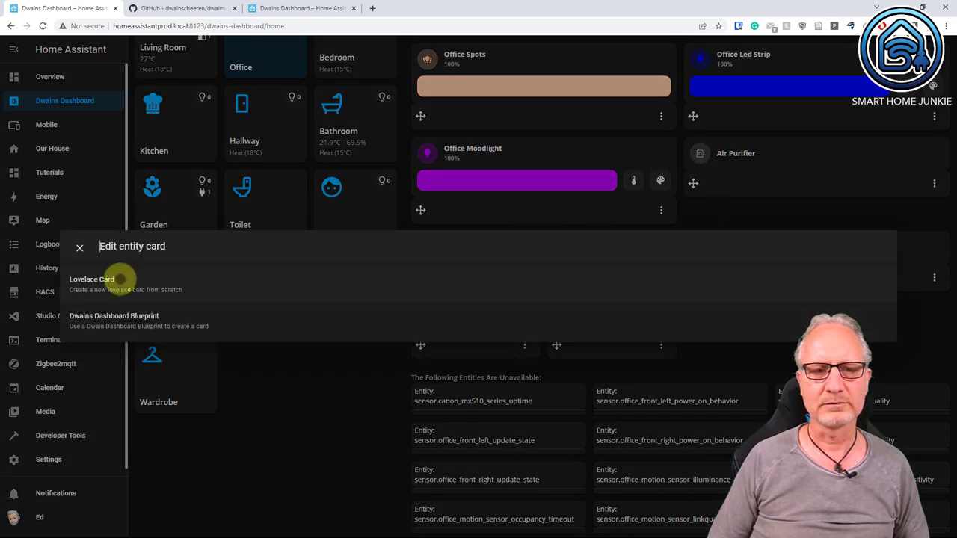
left_click(120, 280)
left_click(143, 110)
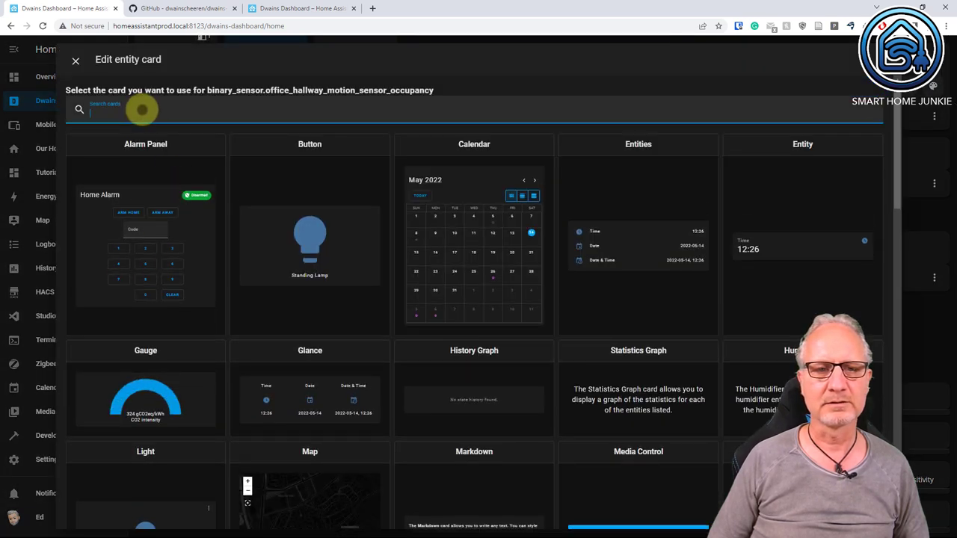
type("template")
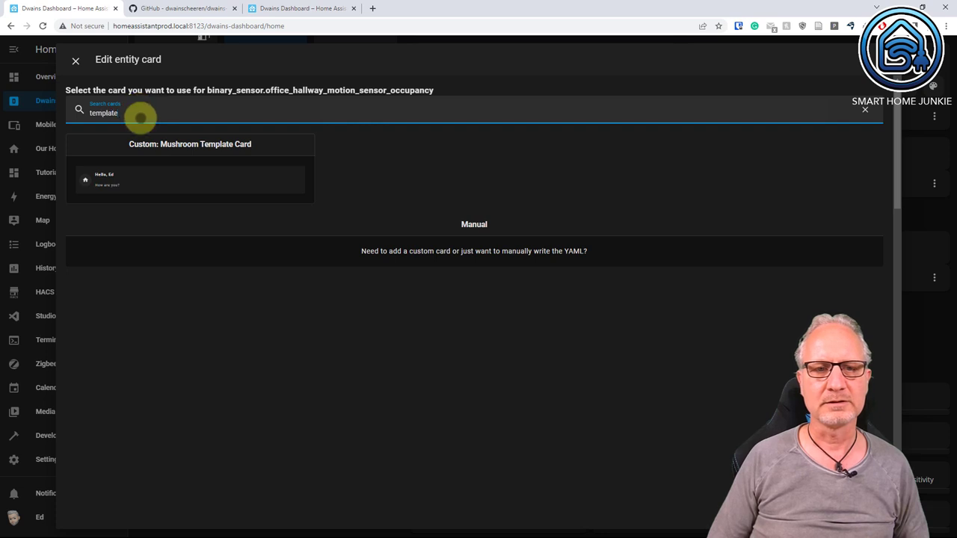
left_click(145, 174)
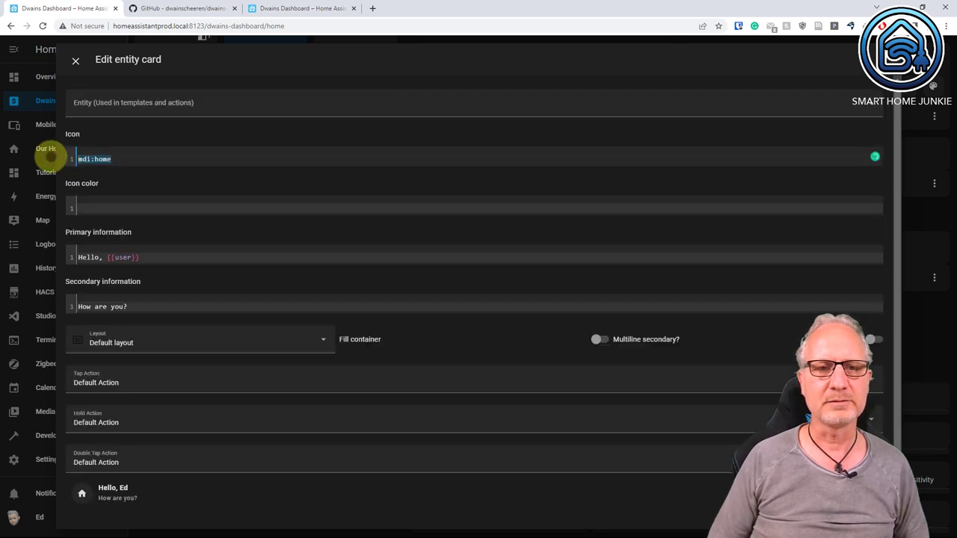
- Template the icon as mdi:motion-sensor-off when binary_sensor.office_hallway_motion_sensor_occupancy is off, else mdi:motion-sensor, and the icon color as grey when off, else light-green
type("{% if is_state('binary_sensor.office_hallway_motion_sensor_occupancy','off') %}   mdi:motion-sensor-off {% else %}   mdi:motion-sensor {% endif %}")
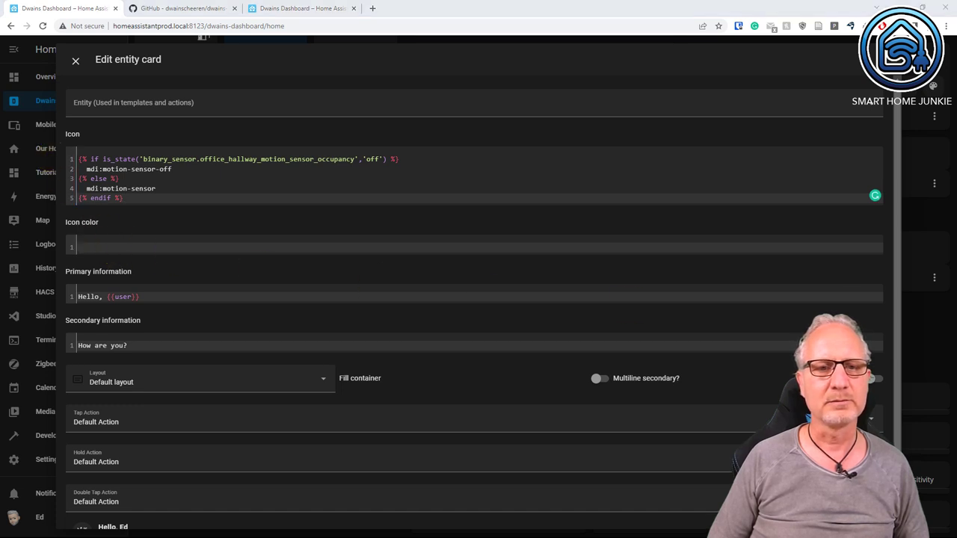
left_click(98, 251)
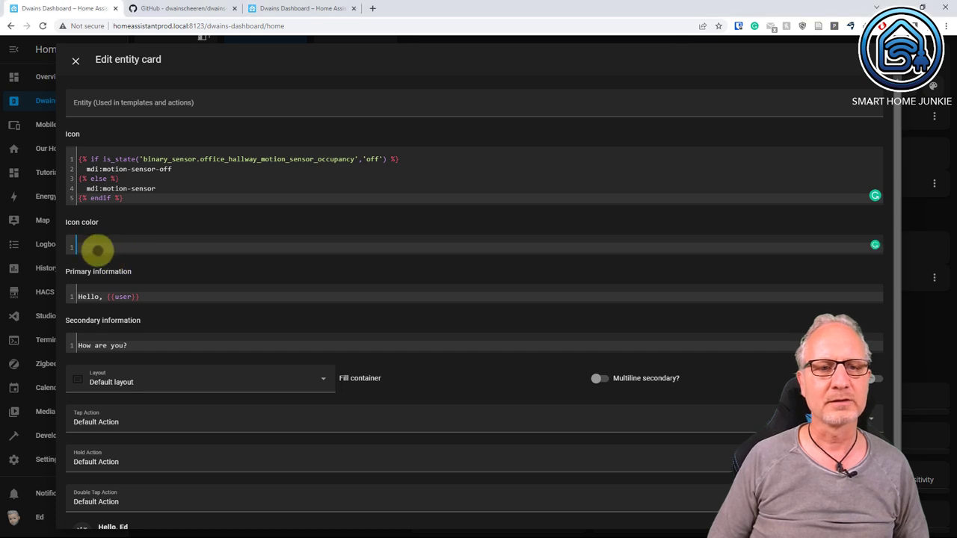
type("{% if is_state('binary_sensor.office_hallway_motion_sensor_occupancy','off') %}   grey {% else %}   light-green {% endif %}")
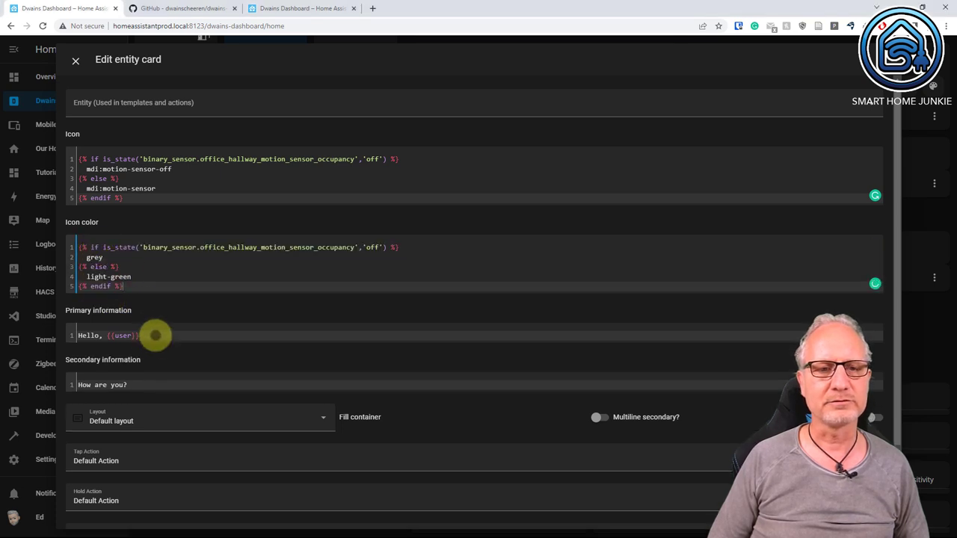
- Set the primary information to "Hallway Motion" and the secondary to "Triggered: {{ as_timestamp(states.binary_sensor.office_hallway_motion_sensor_occupancy.last_changed) | timestamp_custom(' %H:%M',true | int)}}"
left_click_drag(154, 336, 71, 335)
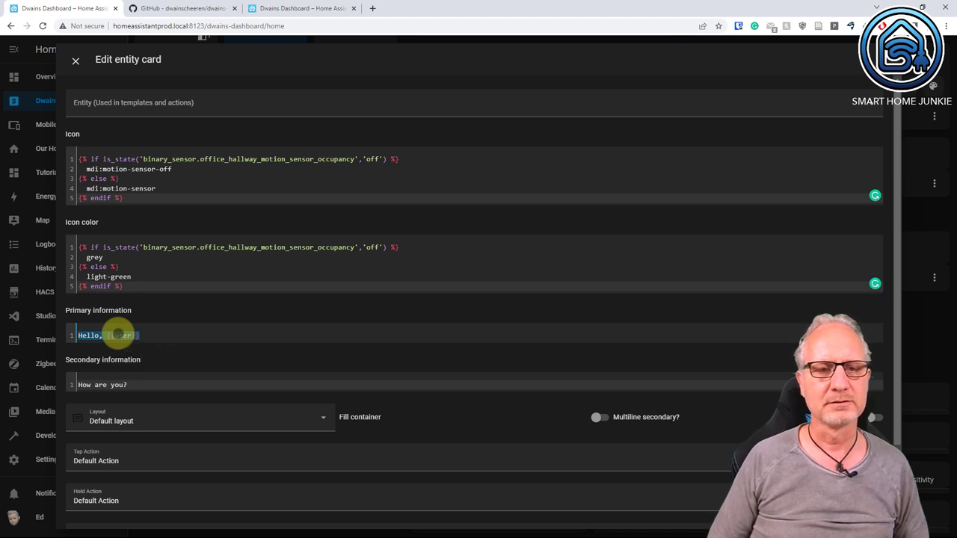
type("Hallway Motion")
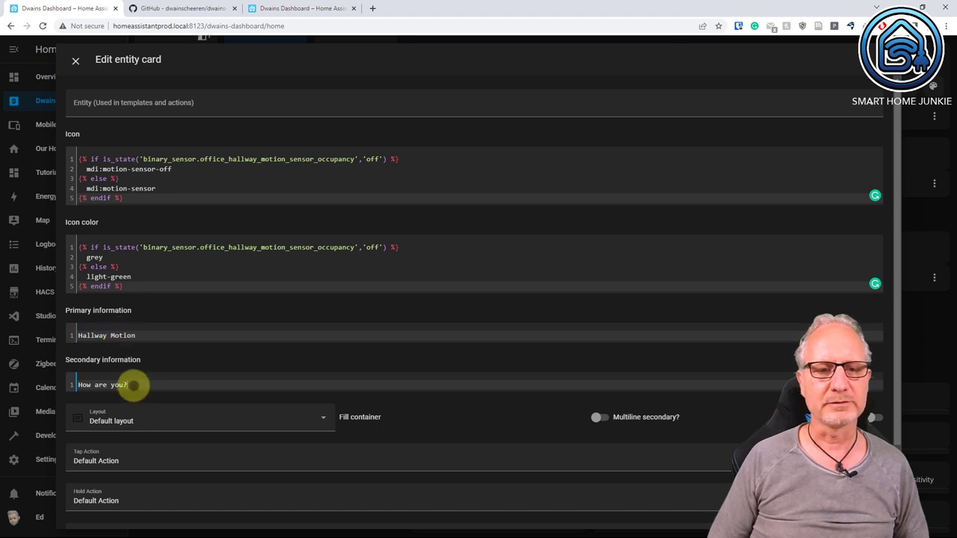
left_click_drag(134, 385, 80, 385)
type("Triggered: {{ as_timestamp(states.binary_sensor.office_hallway_motion_sensor_occupancy.last_changed) | timestamp_custom(' %H:%M',true | int)}}")
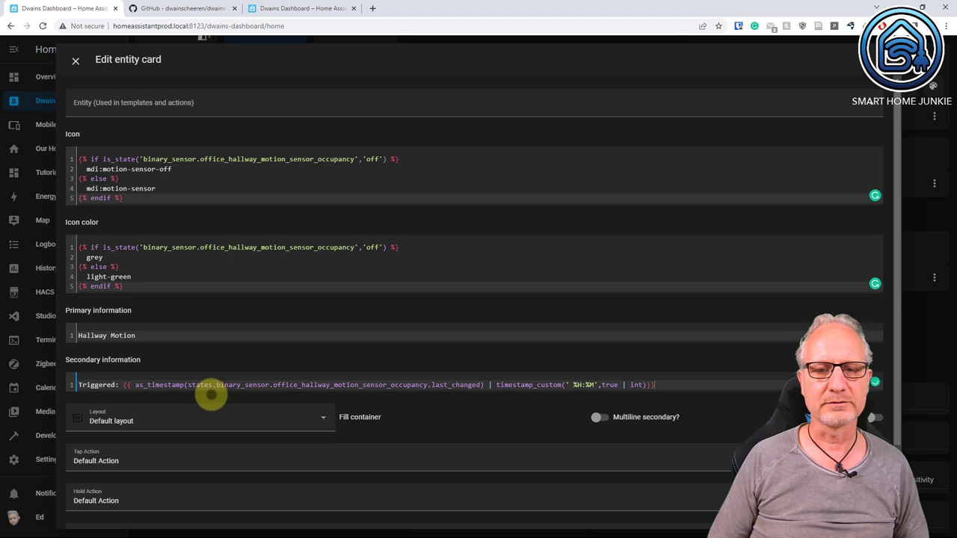
- Set the tap action of the Hallway Motion template card to No Action and submit the card
scroll(211, 396, "down", 1)
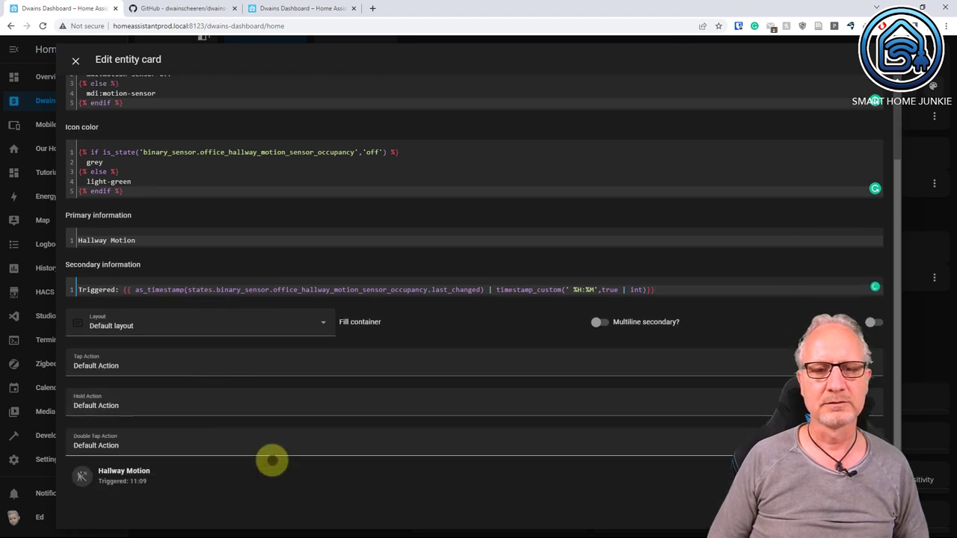
left_click(216, 367)
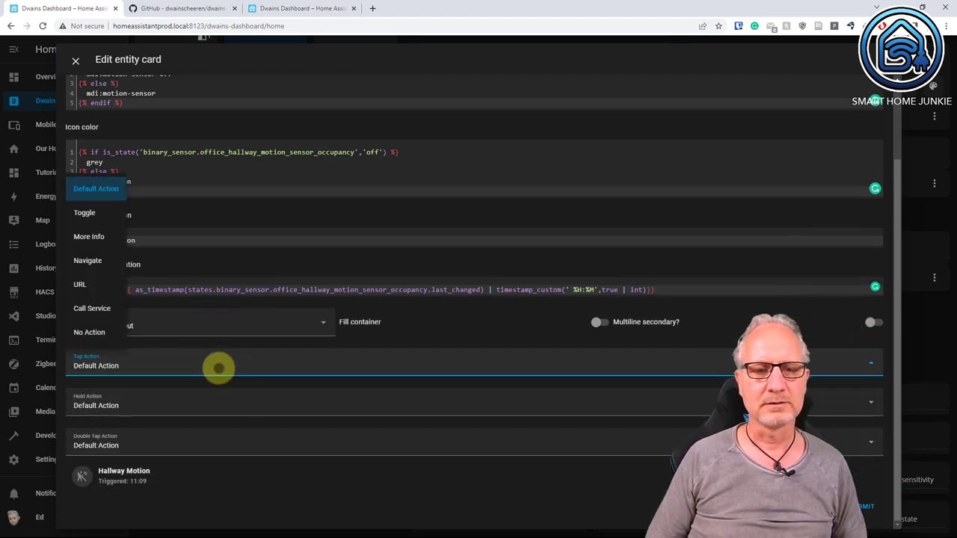
left_click(90, 332)
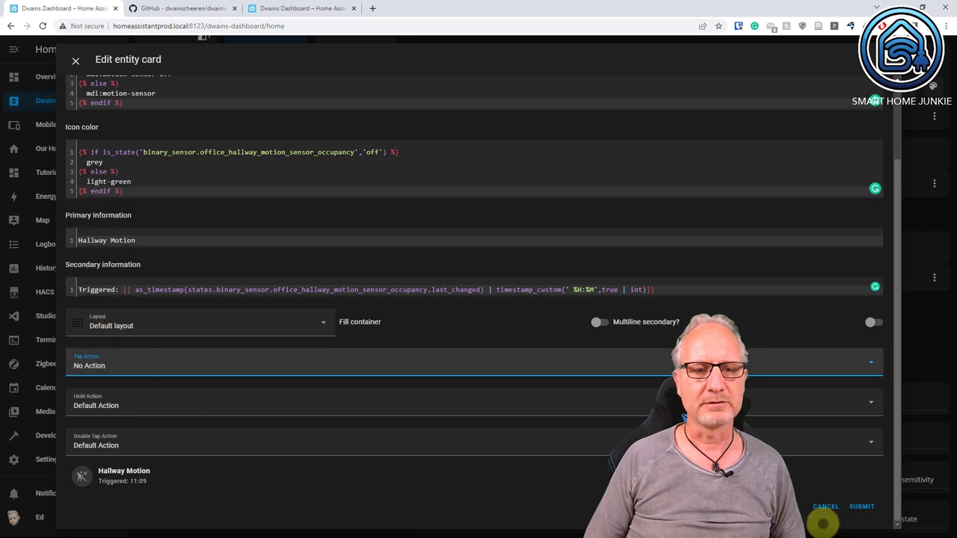
left_click(862, 507)
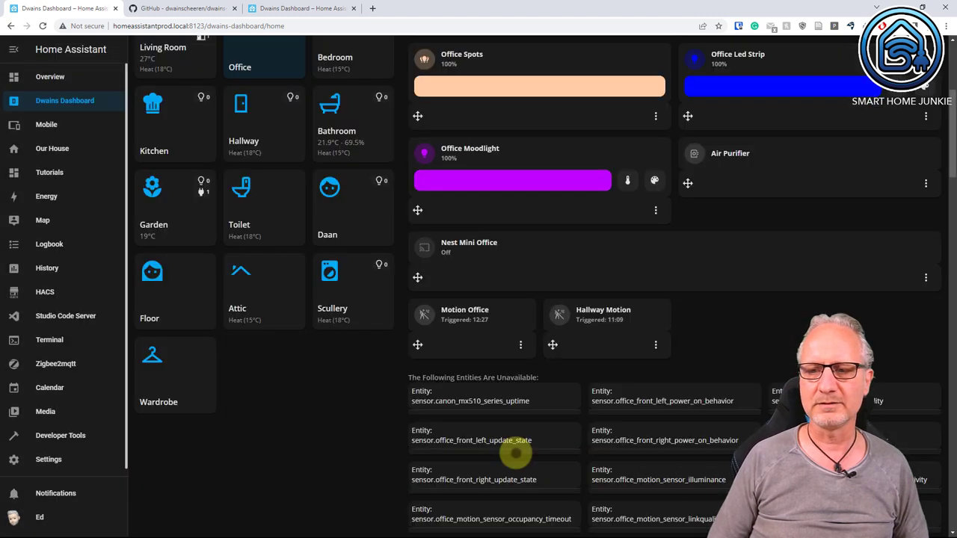
- In the Motion Office card's entity settings, set the extra large screen column span to 2 Columns and submit
left_click(521, 346)
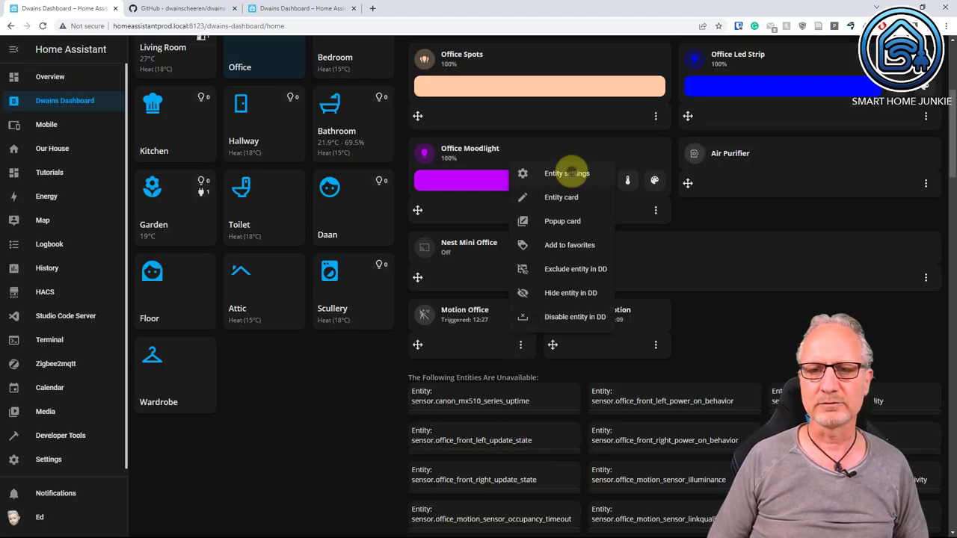
left_click(573, 171)
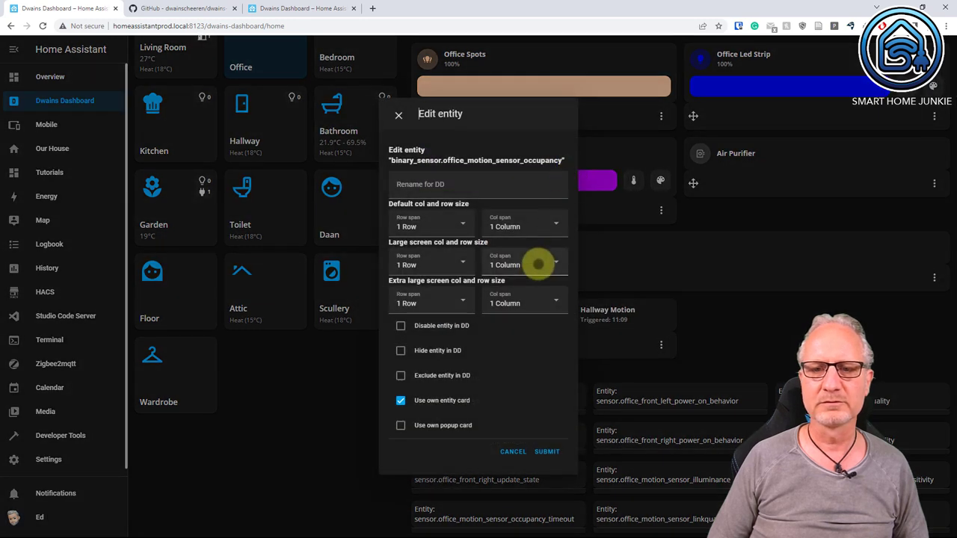
left_click(538, 303)
left_click(513, 356)
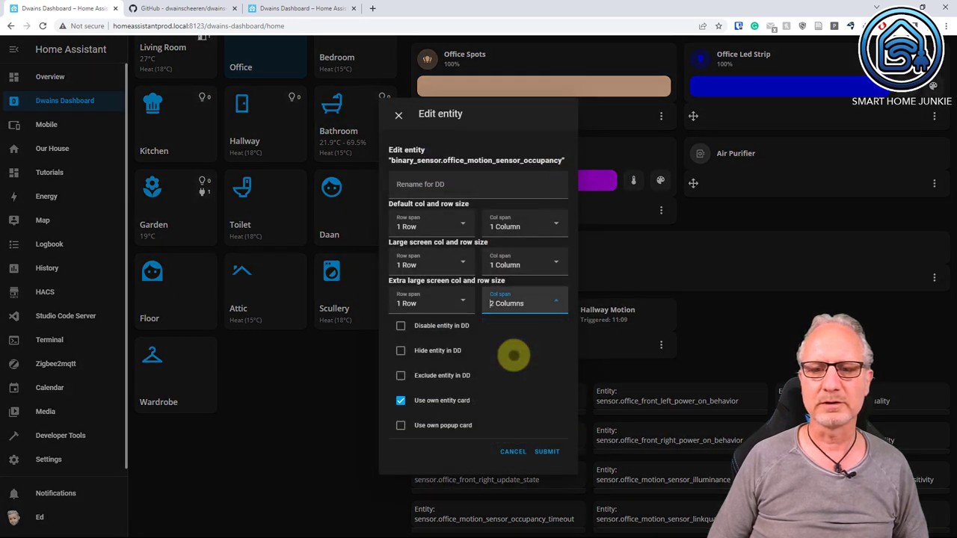
left_click(547, 451)
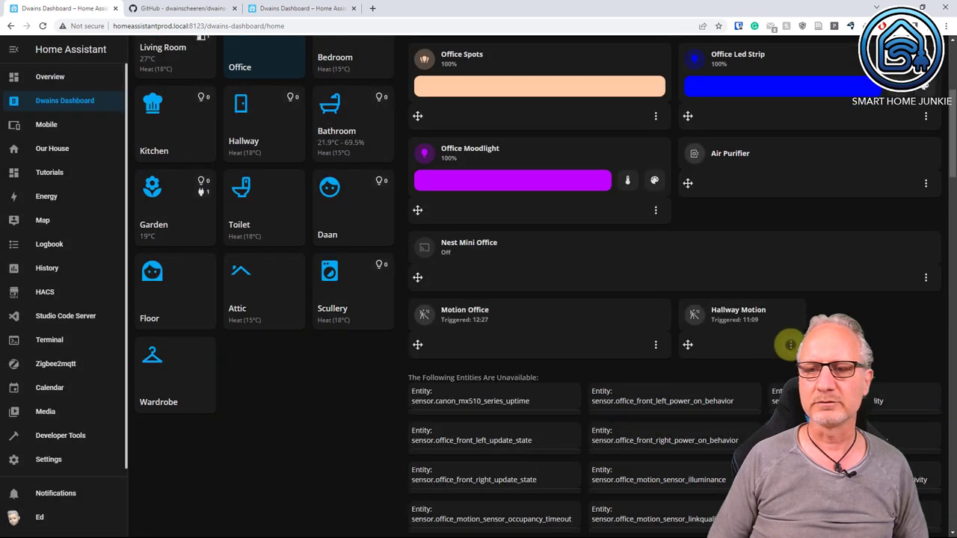
- Set the Hallway Motion entity's extra large screen column span to 2 Columns, submit, and open the Office area in the mobile view
left_click(790, 345)
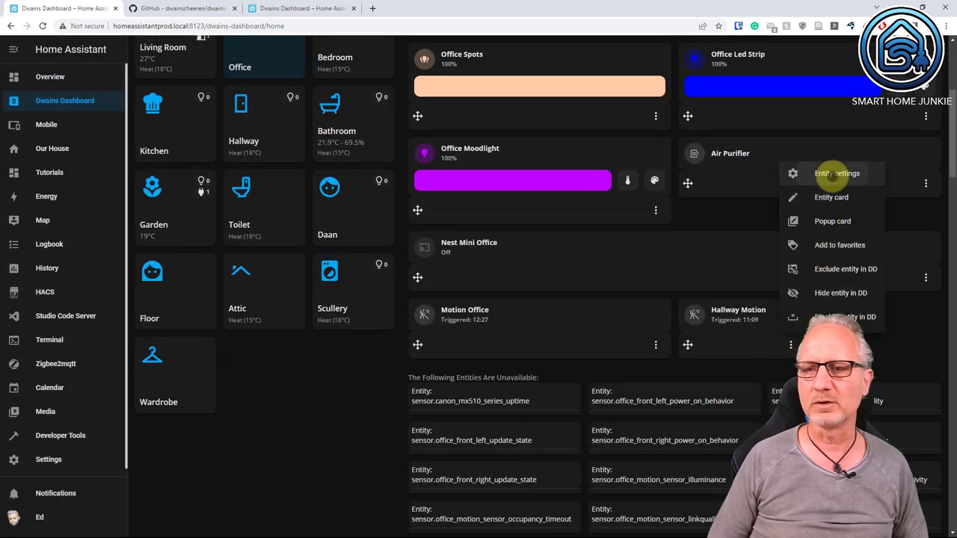
left_click(797, 175)
left_click(551, 297)
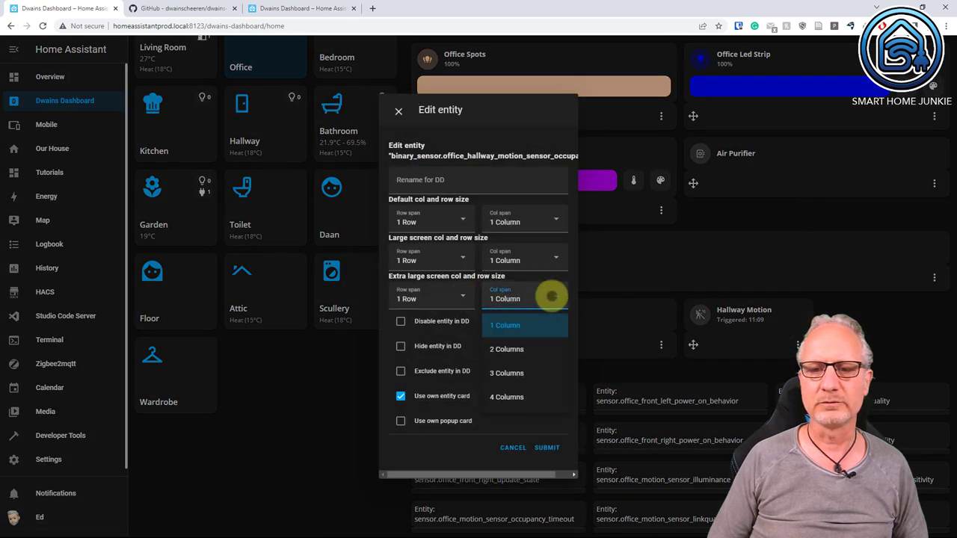
left_click(507, 348)
left_click(551, 448)
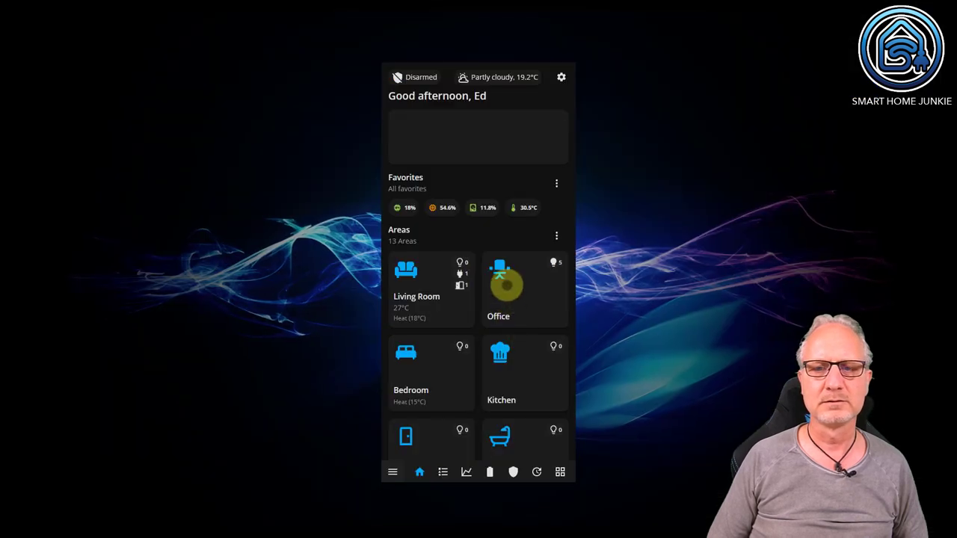
left_click(508, 284)
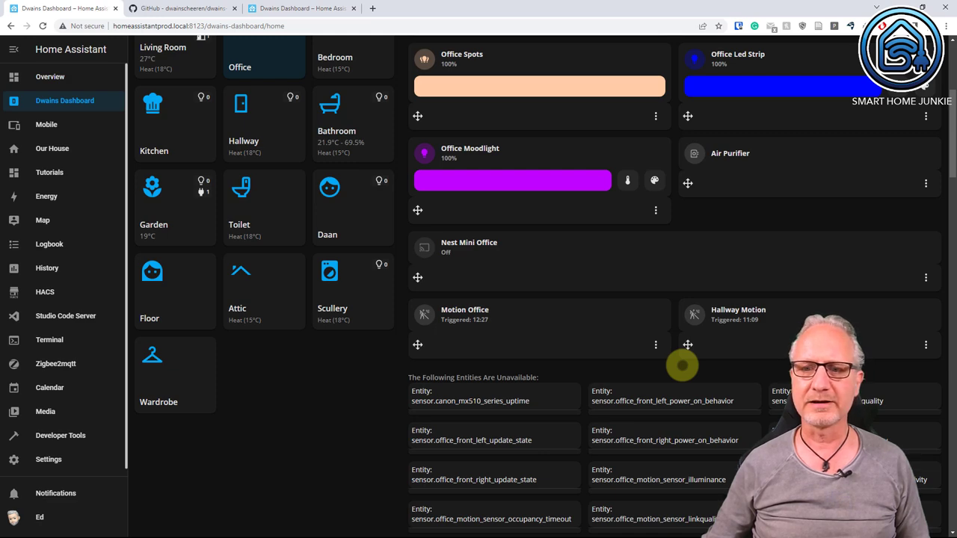
- Find "Multi" on the Office page and unhide the office multi sensor temperature, humidity and pressure entities
scroll(686, 366, "up", 1)
key("ctrl+f")
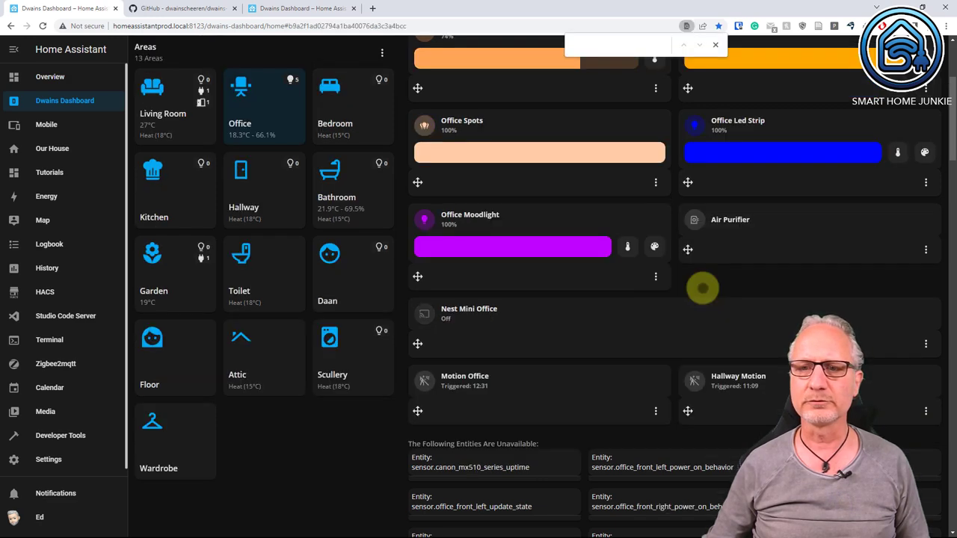
type("Multi")
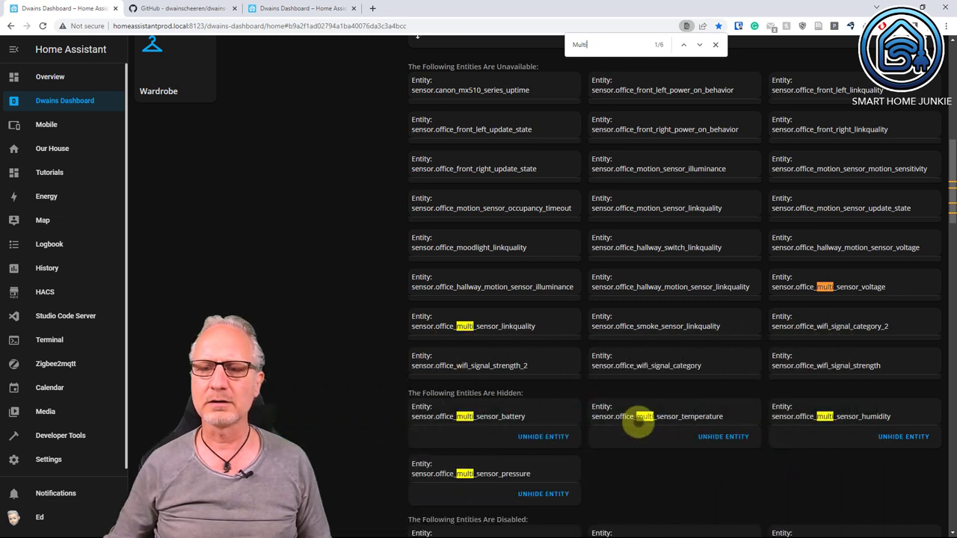
left_click(723, 438)
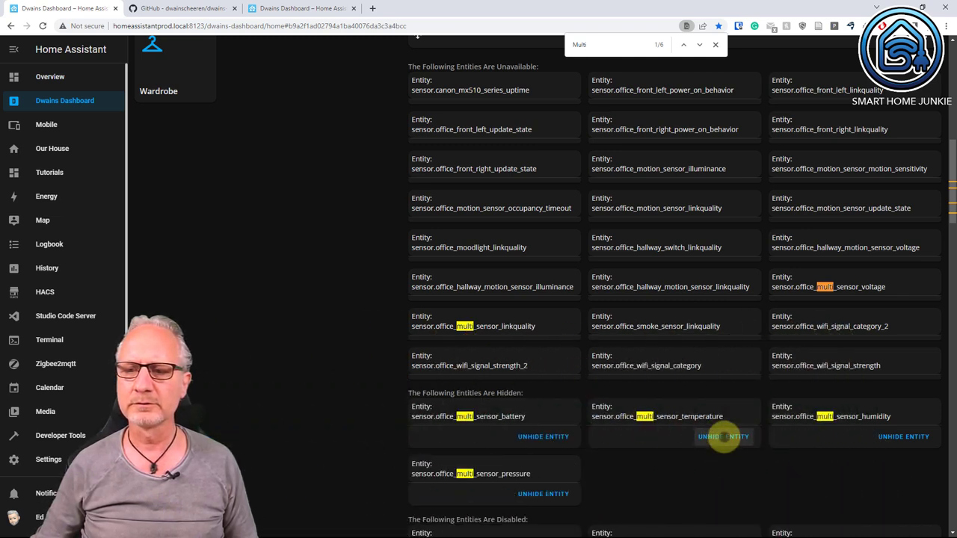
left_click(902, 438)
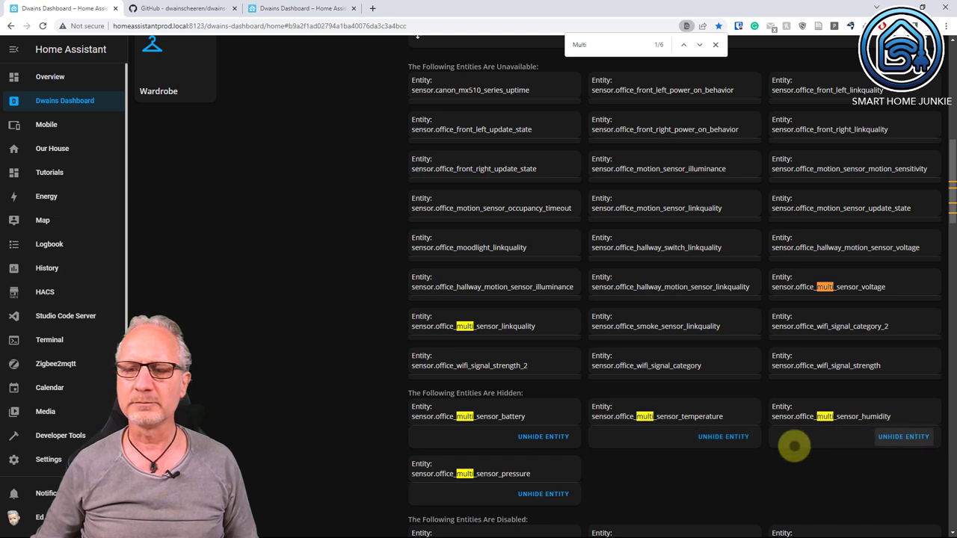
left_click(540, 493)
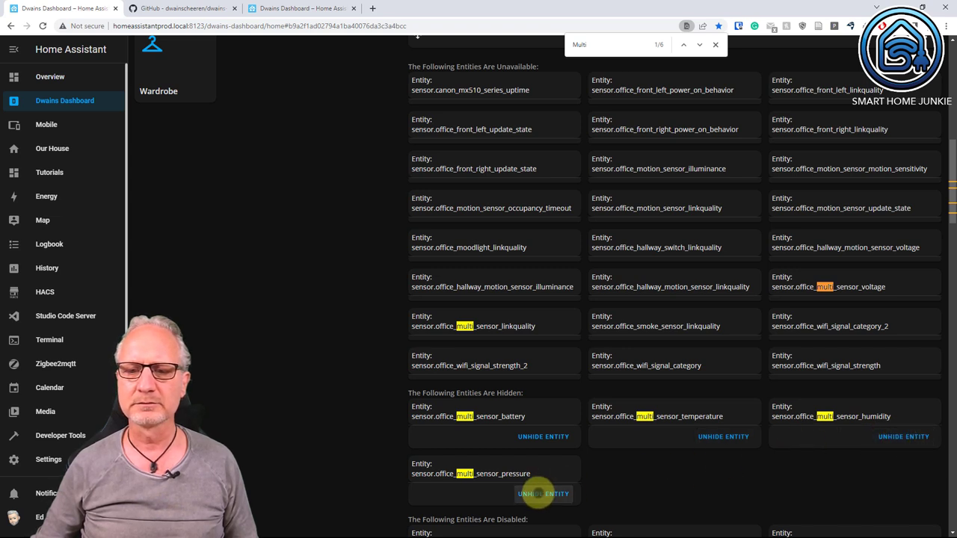
left_click(716, 44)
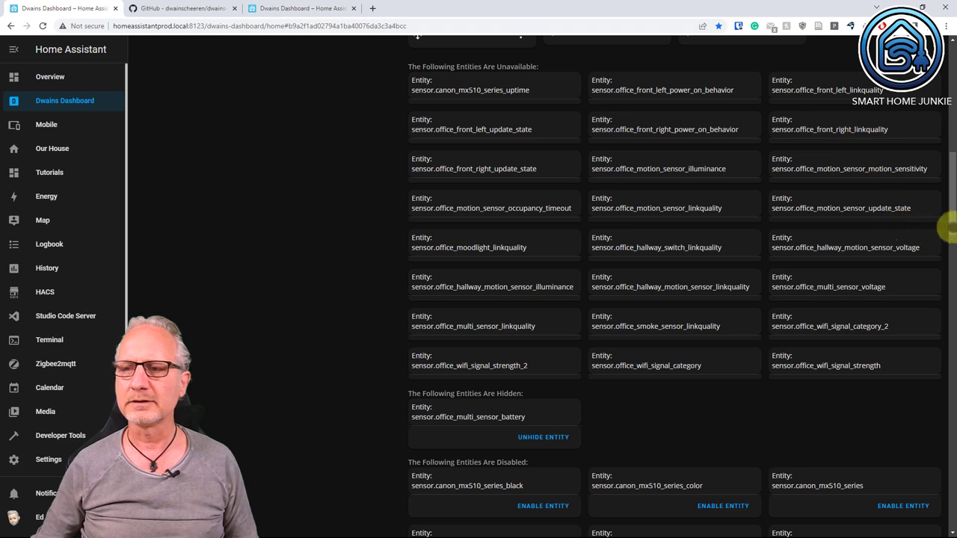
- Replace the Office Multi Sensor temperature card with a Lovelace Custom: Mushroom Entity Card named "Temperature", searching the cards for "entity"
left_click_drag(948, 225, 948, 174)
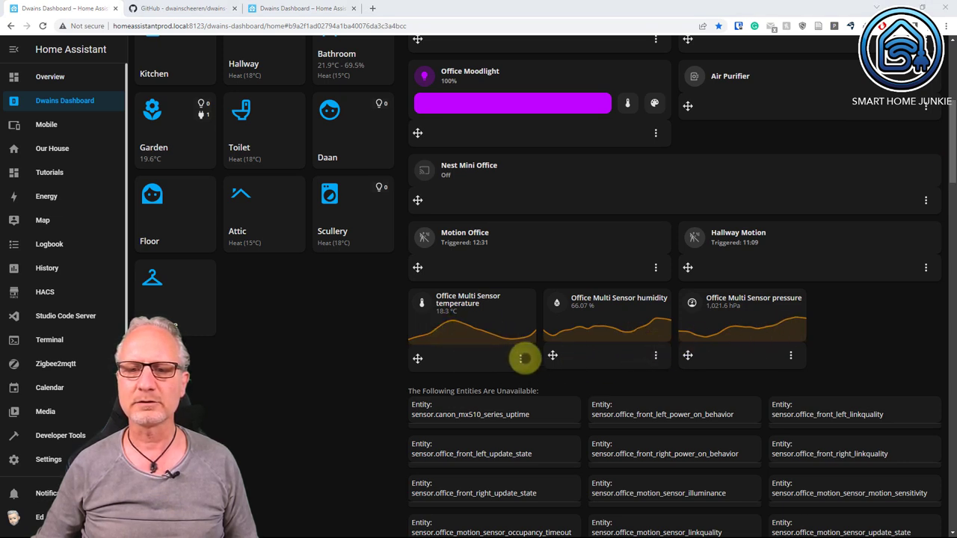
left_click(521, 359)
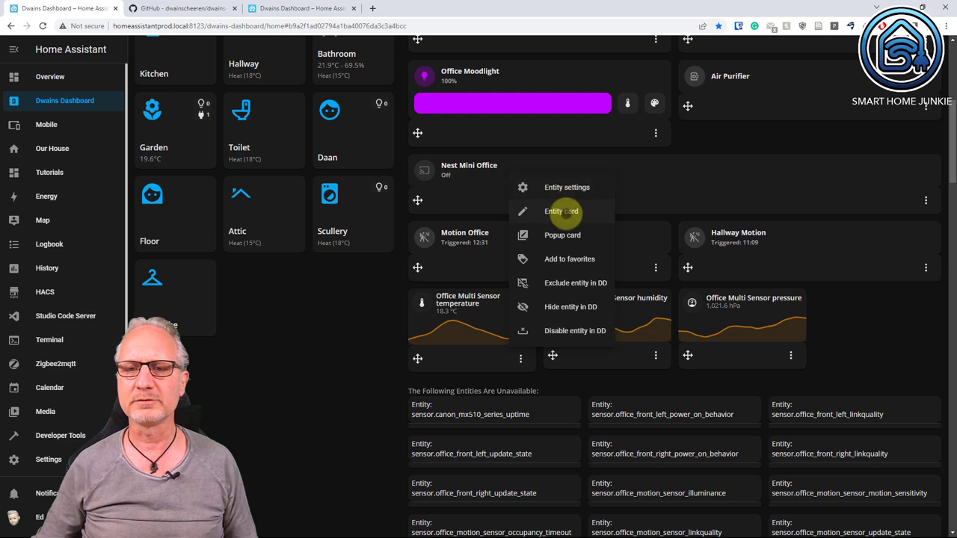
left_click(561, 212)
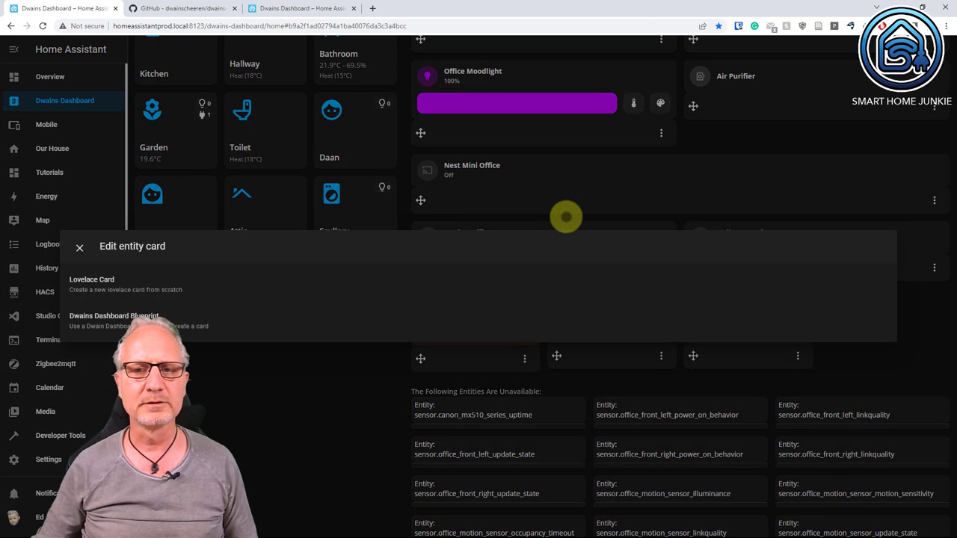
left_click(130, 280)
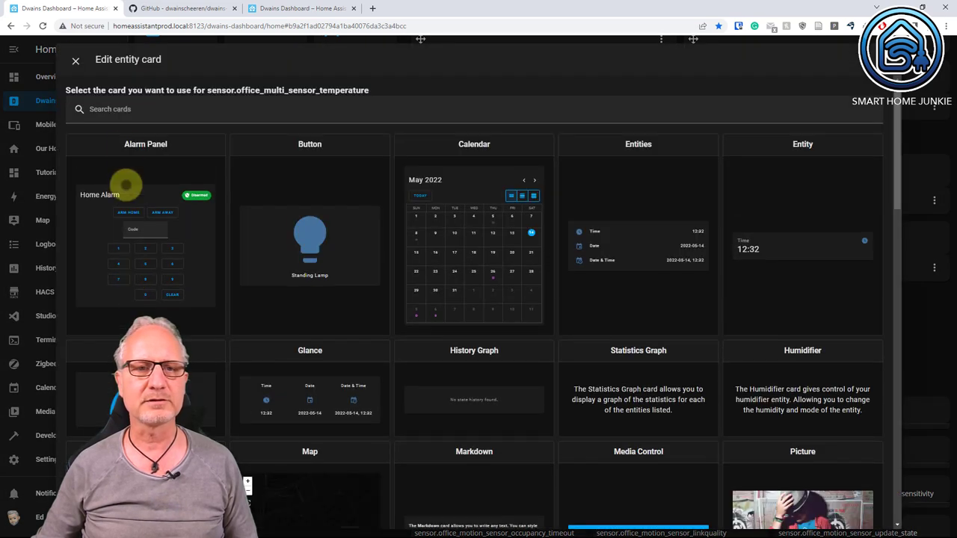
type("entity")
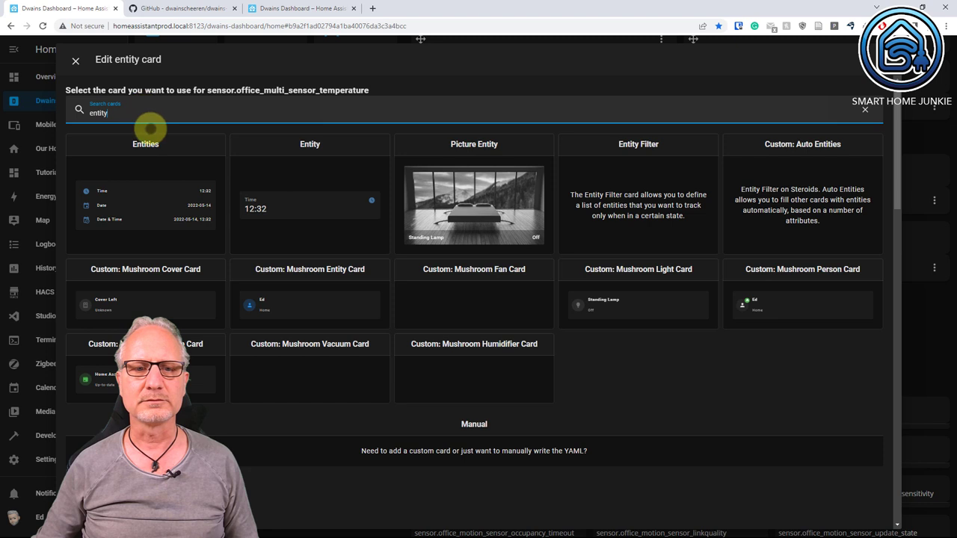
left_click(321, 297)
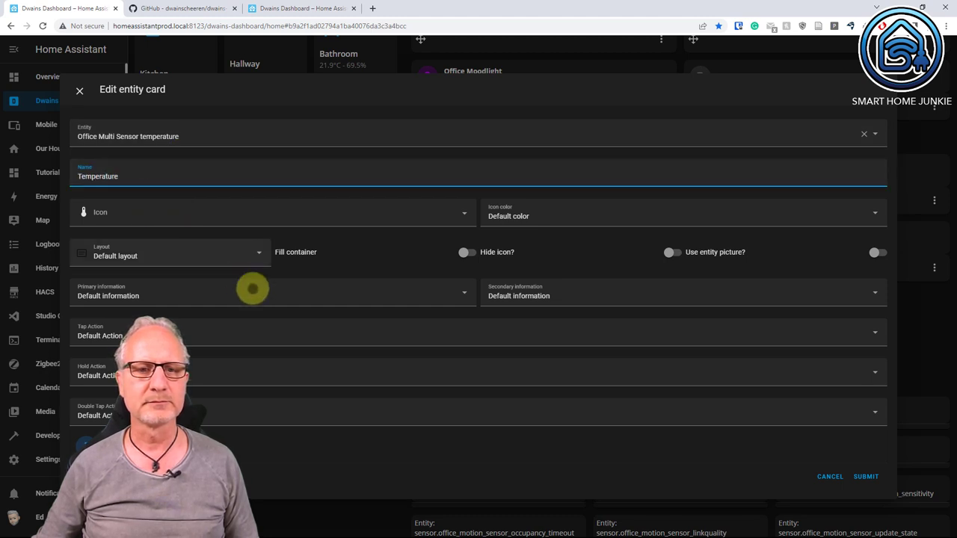
left_click(865, 477)
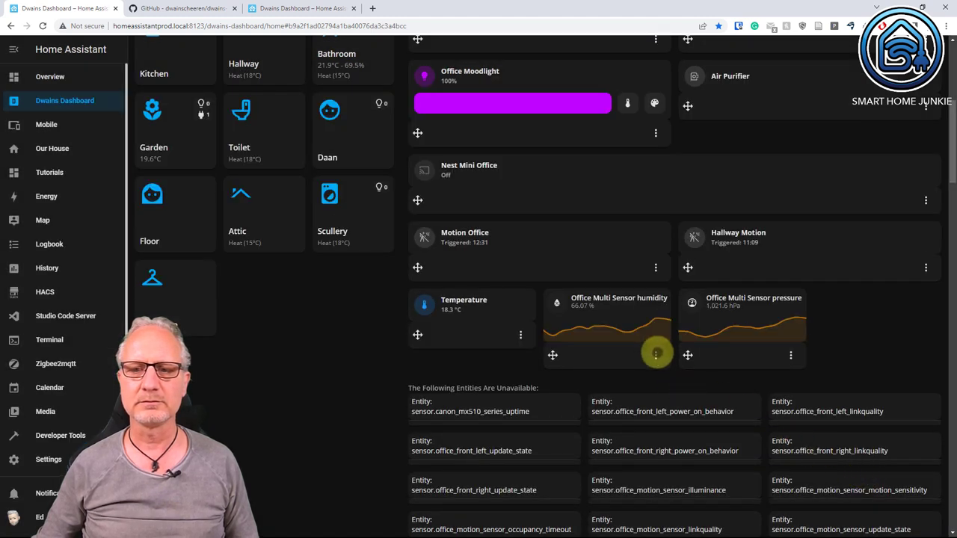
- Replace the Office Multi Sensor humidity card with a Lovelace Custom: Mushroom Entity Card named "Humidity", searching the cards for "entity"
left_click(656, 354)
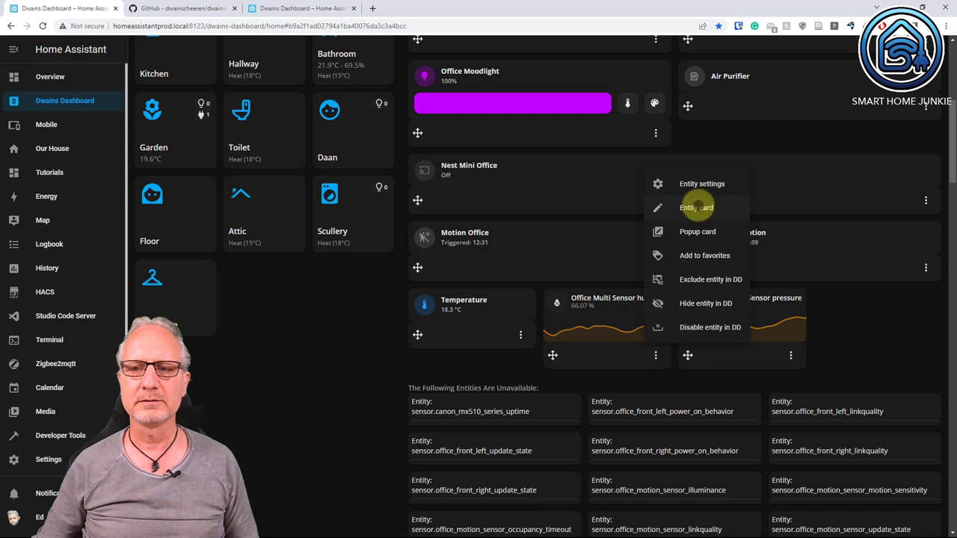
left_click(696, 207)
left_click(75, 282)
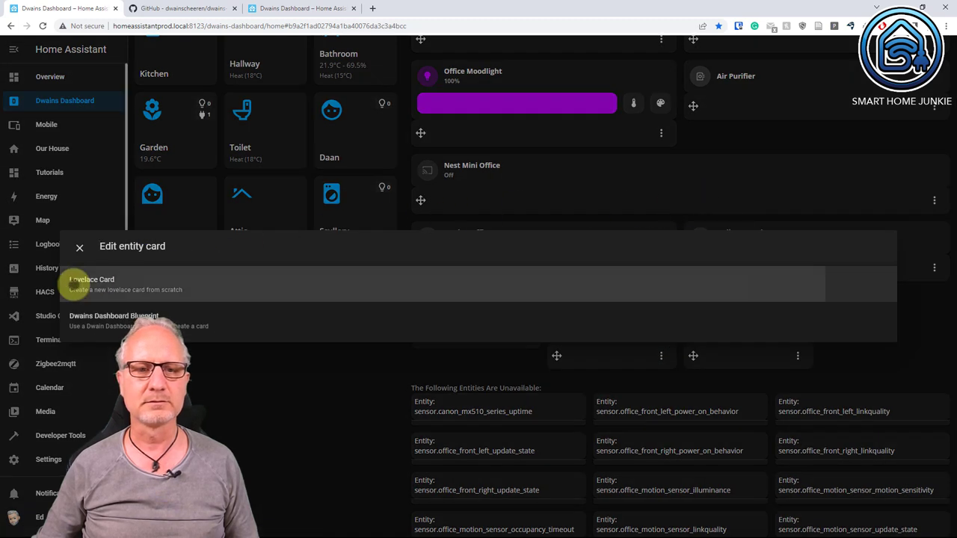
left_click(142, 109)
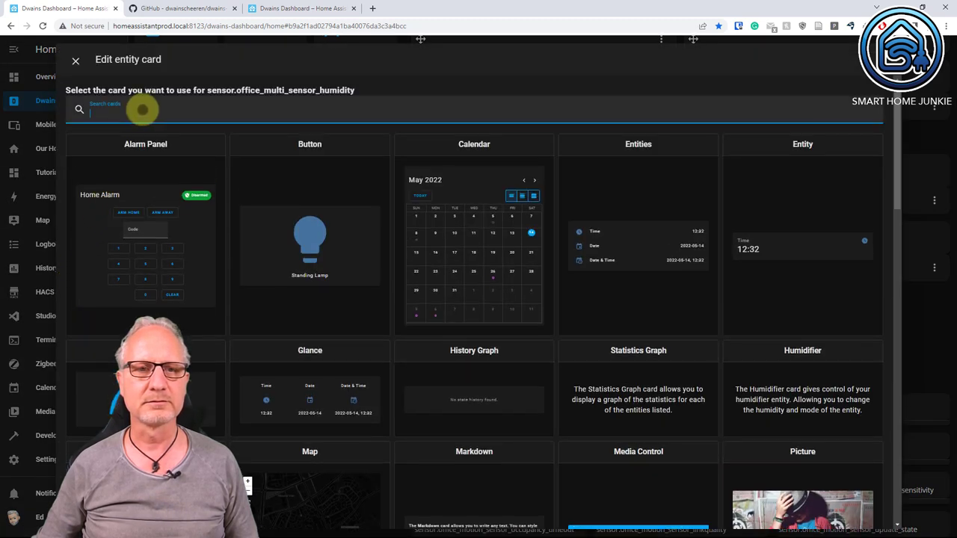
type("entity")
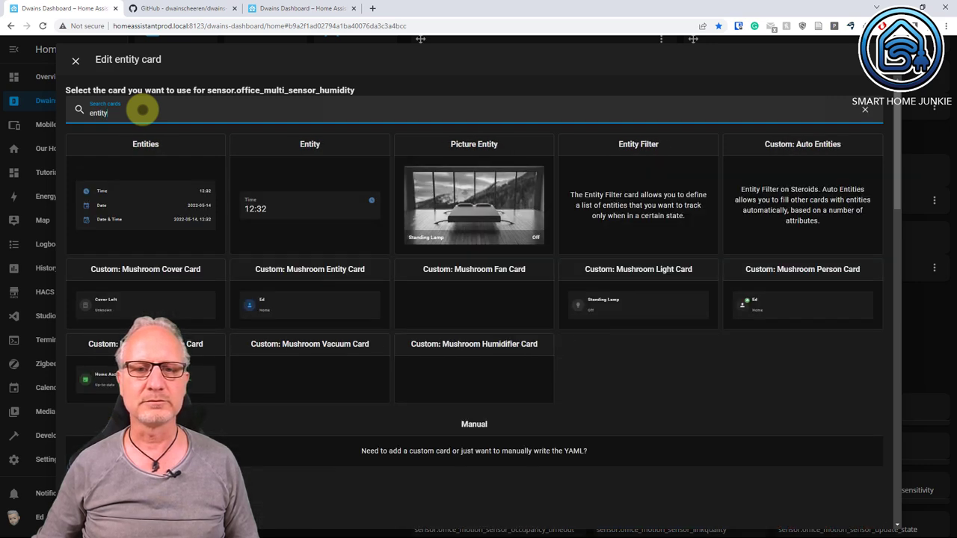
left_click(314, 299)
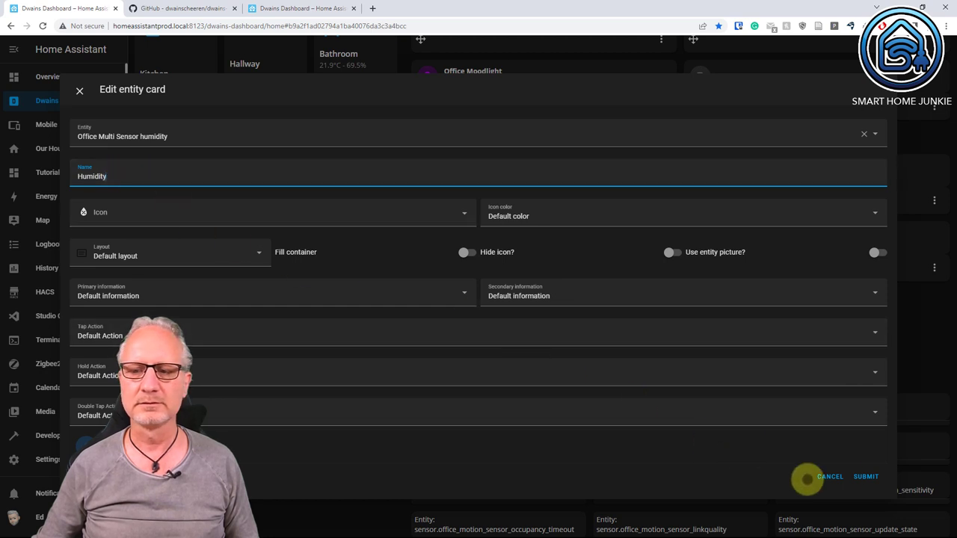
left_click(870, 476)
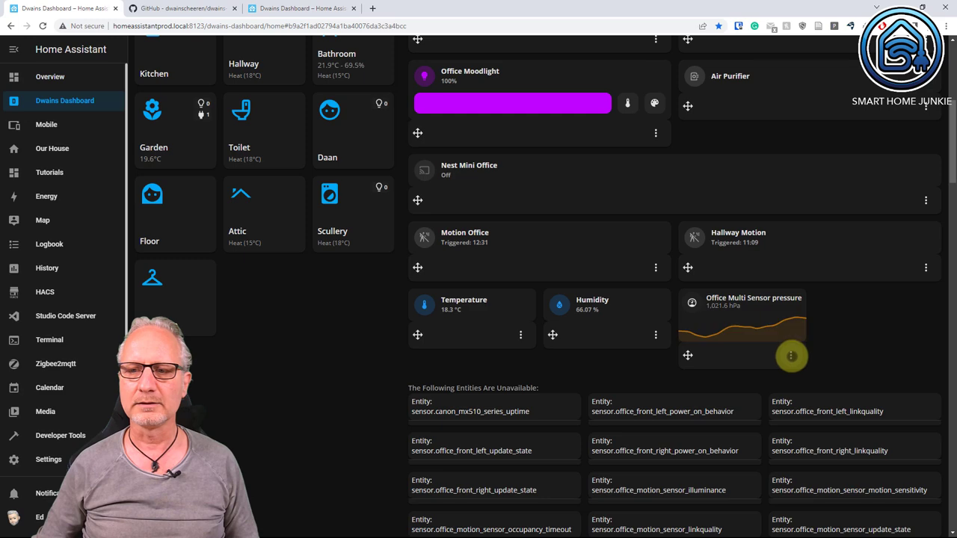
- Replace the Office Multi Sensor pressure card with a Lovelace Custom: Mushroom Entity Card named "Pressure", searching the cards for "entity"
left_click(792, 356)
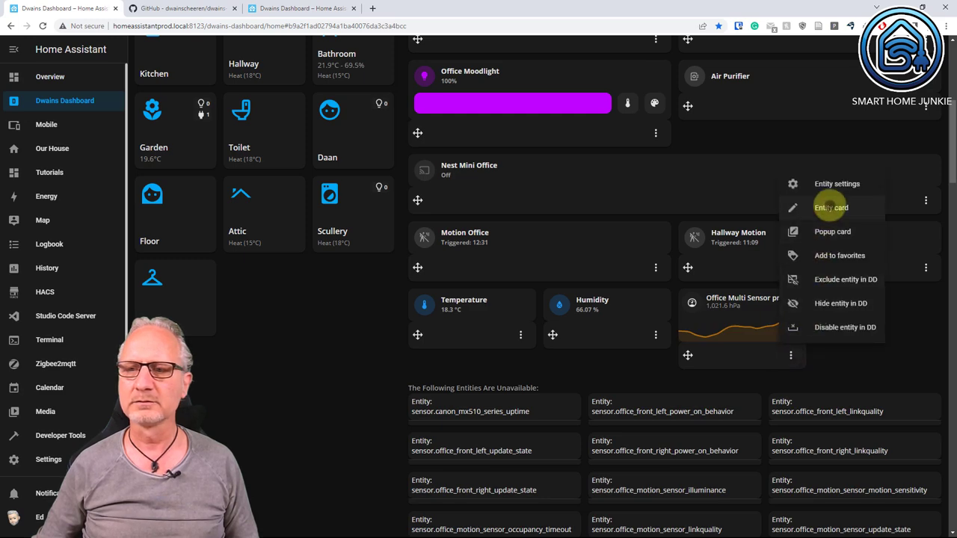
left_click(830, 207)
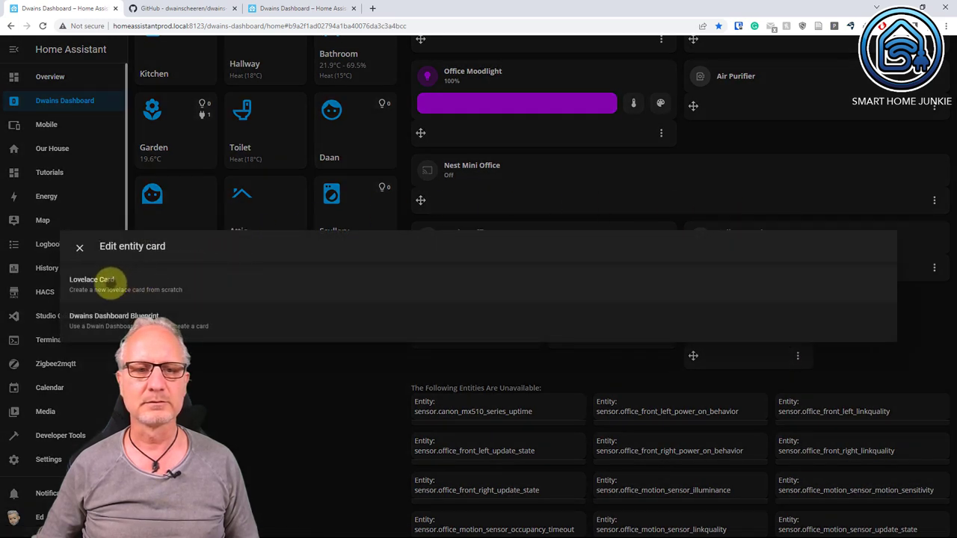
left_click(107, 283)
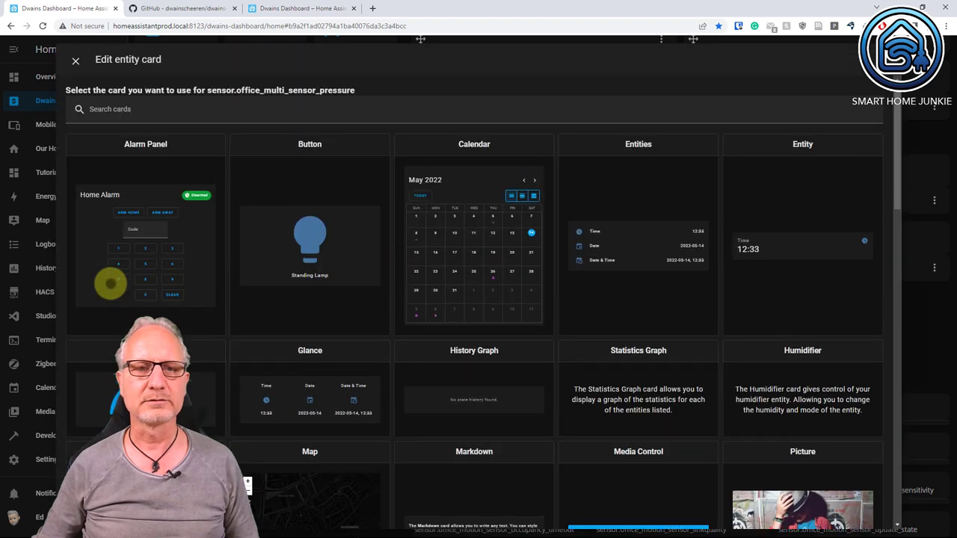
left_click(158, 116)
type("entity")
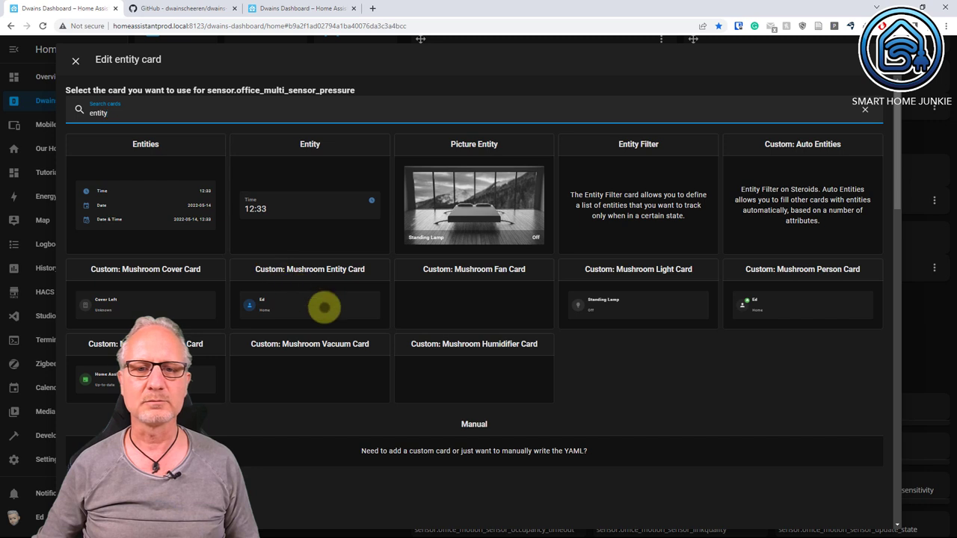
left_click(324, 306)
left_click(120, 174)
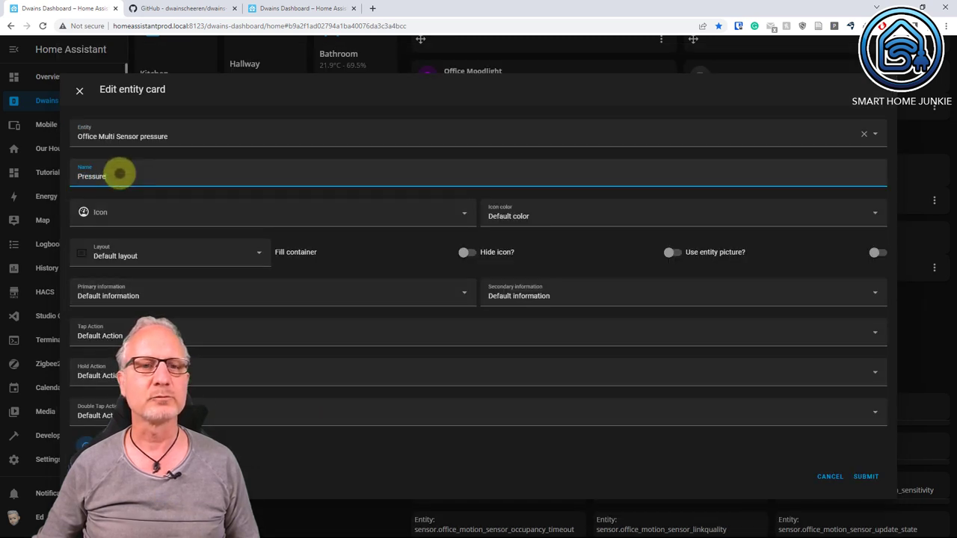
left_click(867, 477)
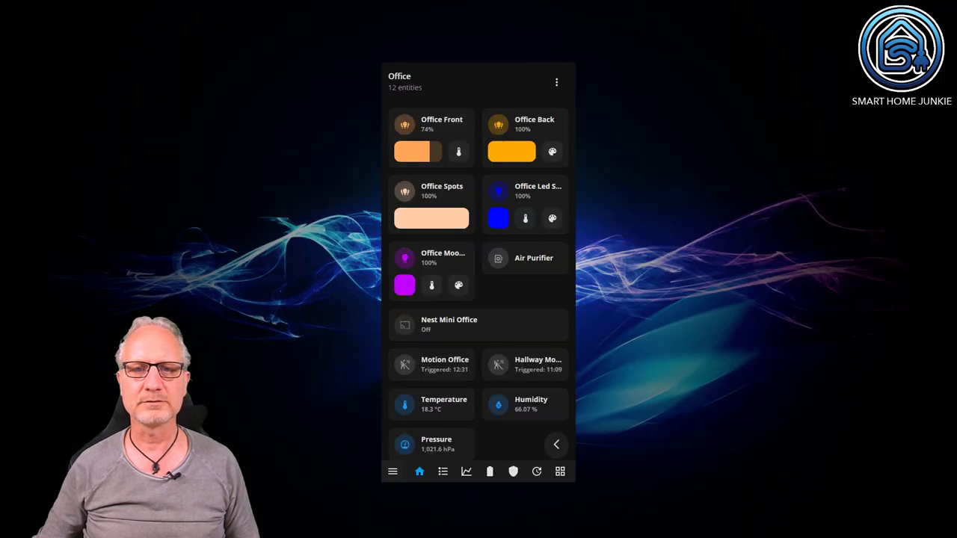
scroll(485, 295, "down", 3)
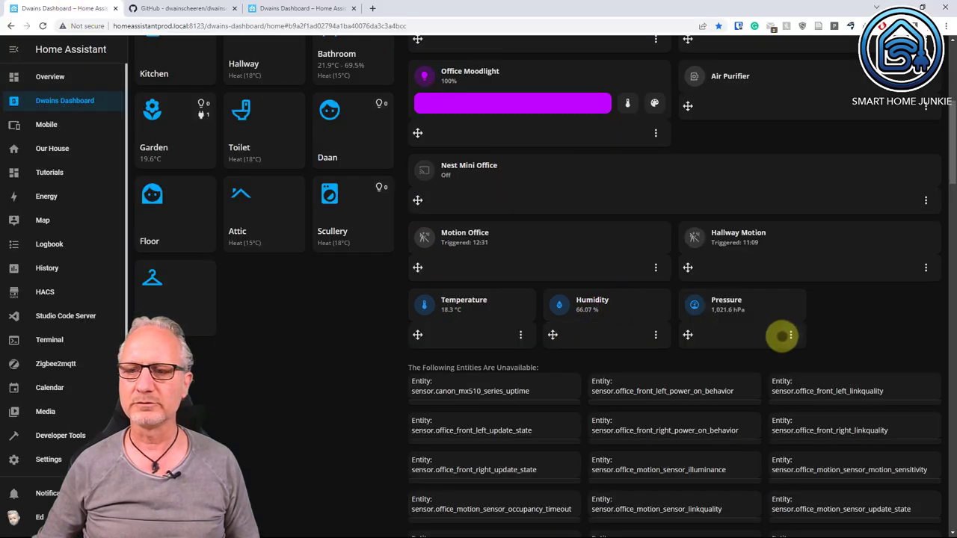
- Set the Pressure entity's default and extra large screen column spans to 2 Columns and submit the entity settings
left_click(788, 335)
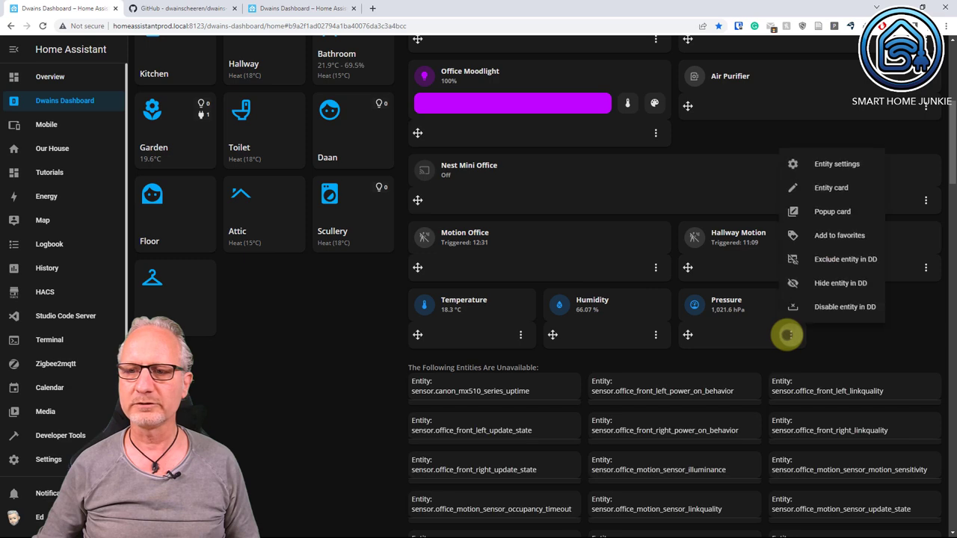
left_click(827, 165)
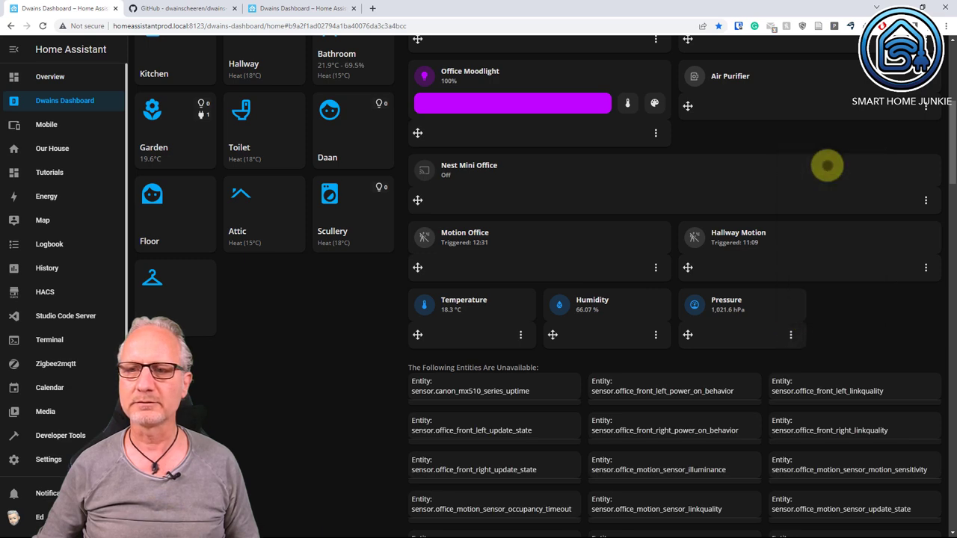
left_click(514, 218)
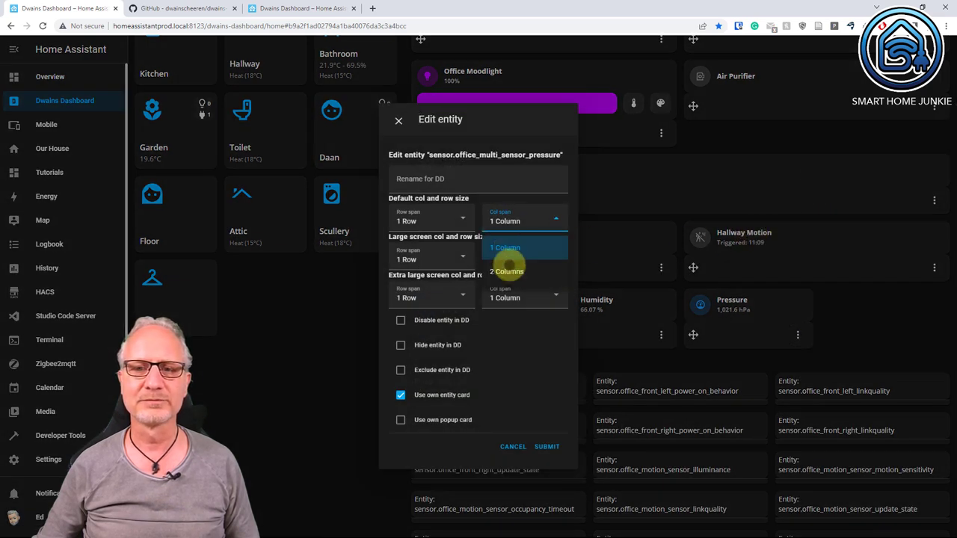
left_click(507, 271)
left_click(513, 297)
left_click(519, 344)
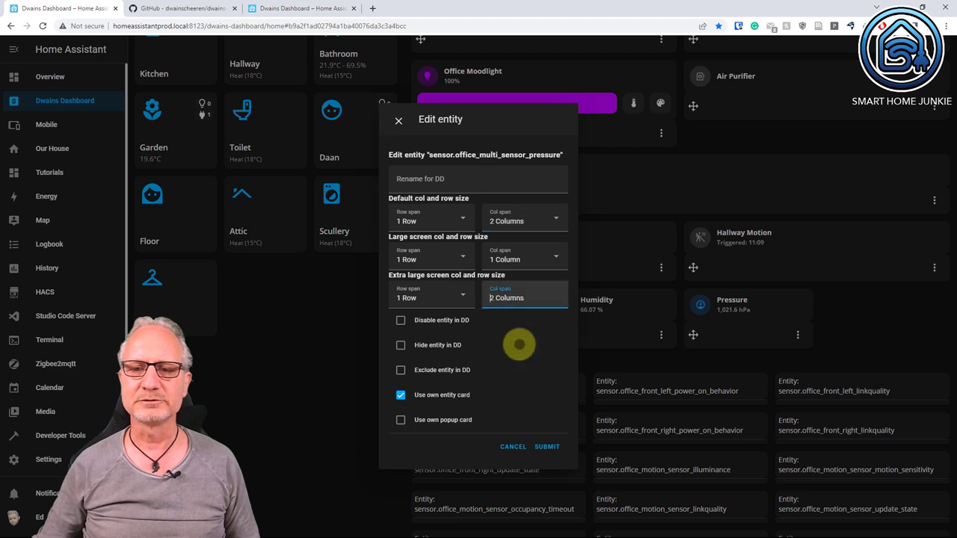
left_click(549, 447)
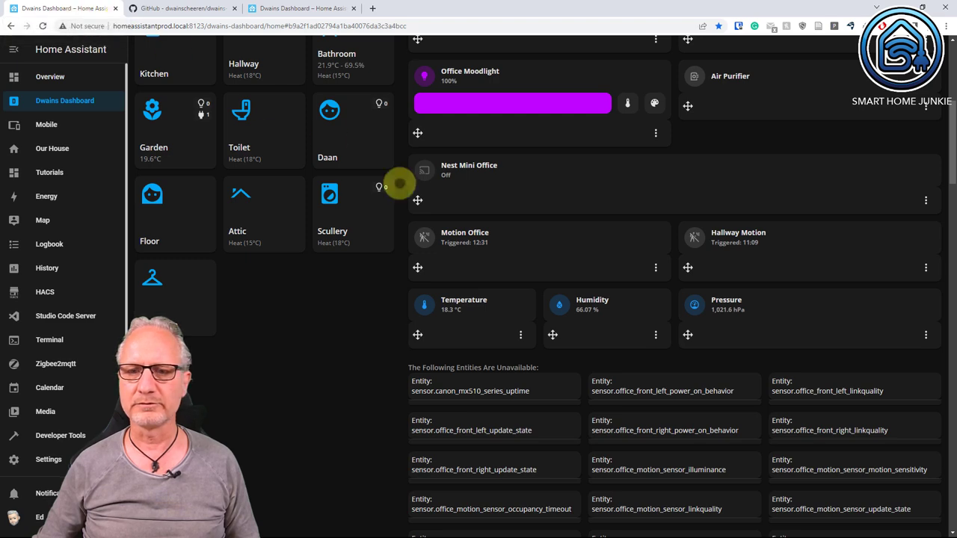
- Find "climate" on the Office page and enable the climate.office_front and climate.office_back entities
key("ctrl+f")
scroll(704, 62, "up", 4)
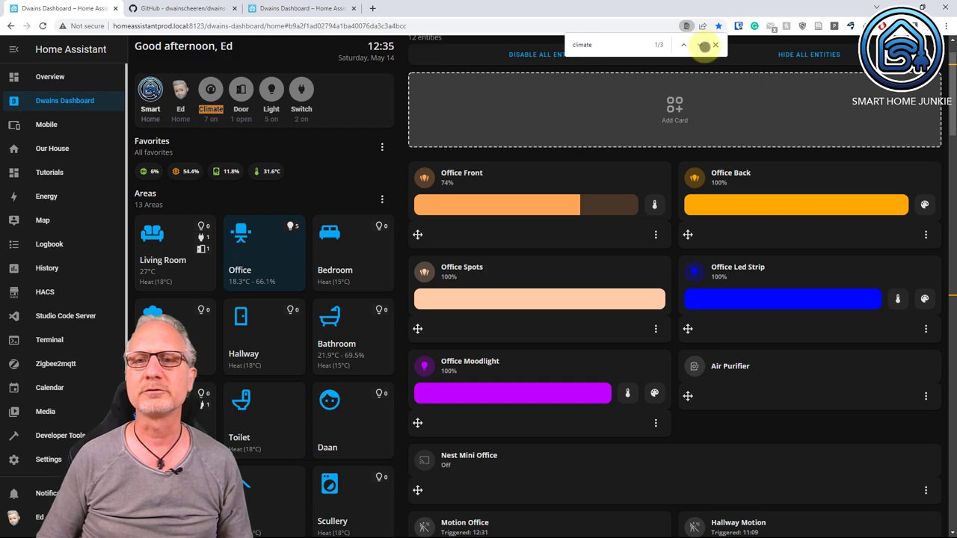
left_click(700, 45)
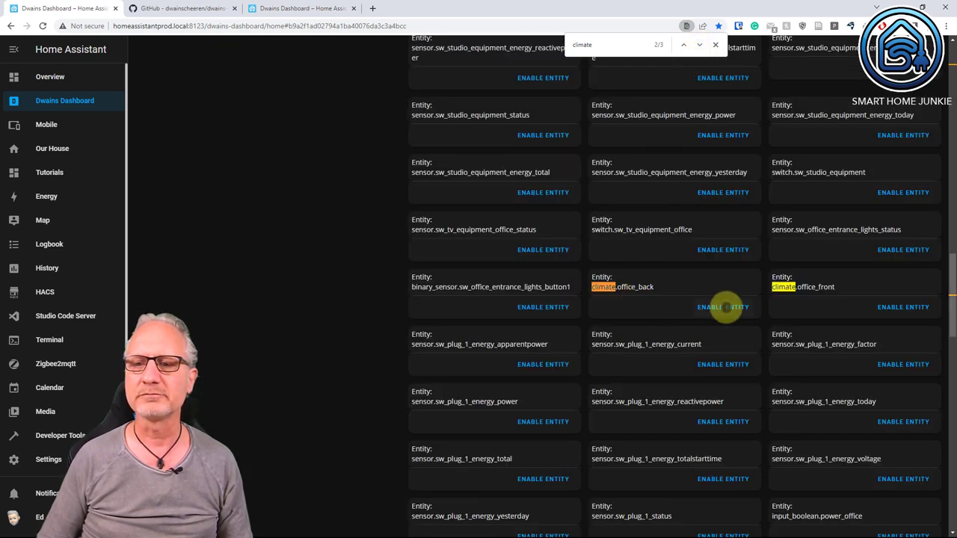
left_click(896, 308)
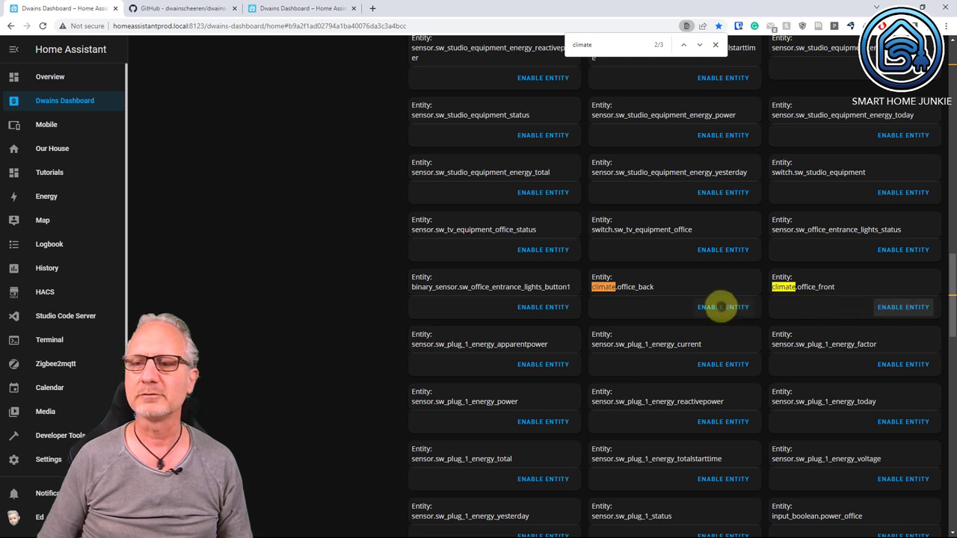
left_click(720, 307)
left_click(716, 44)
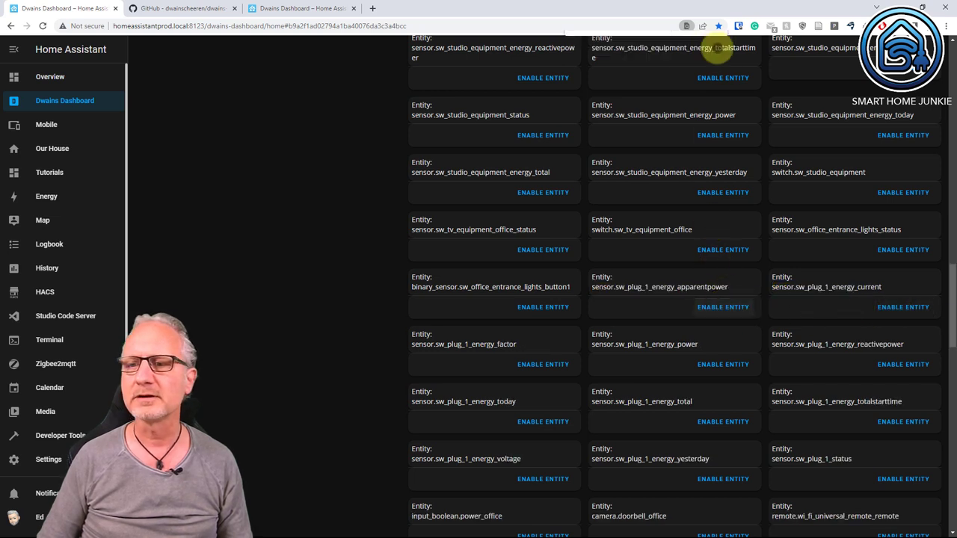
- Move the Office Front and Office Back climate cards below the Temperature, Humidity and Pressure cards
left_click_drag(948, 317, 947, 145)
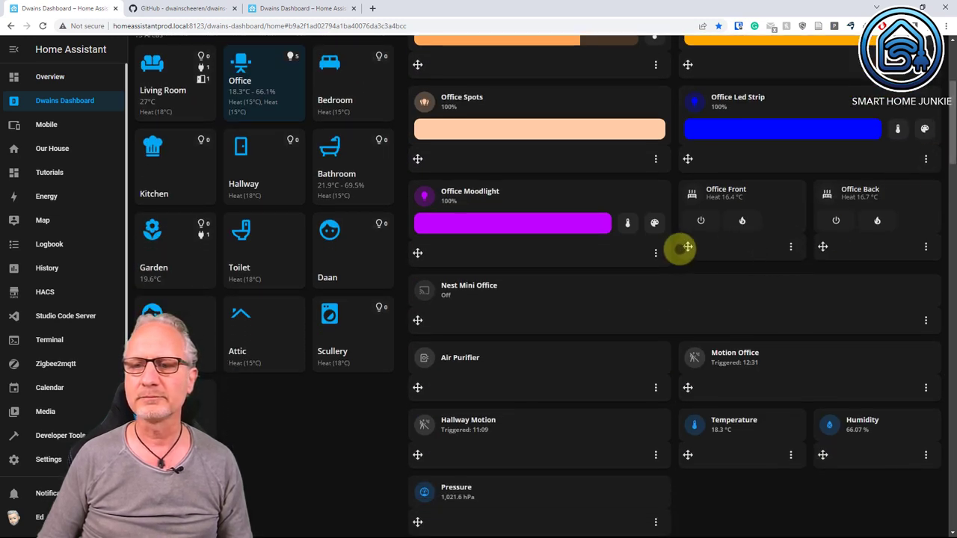
scroll(688, 246, "down", 1)
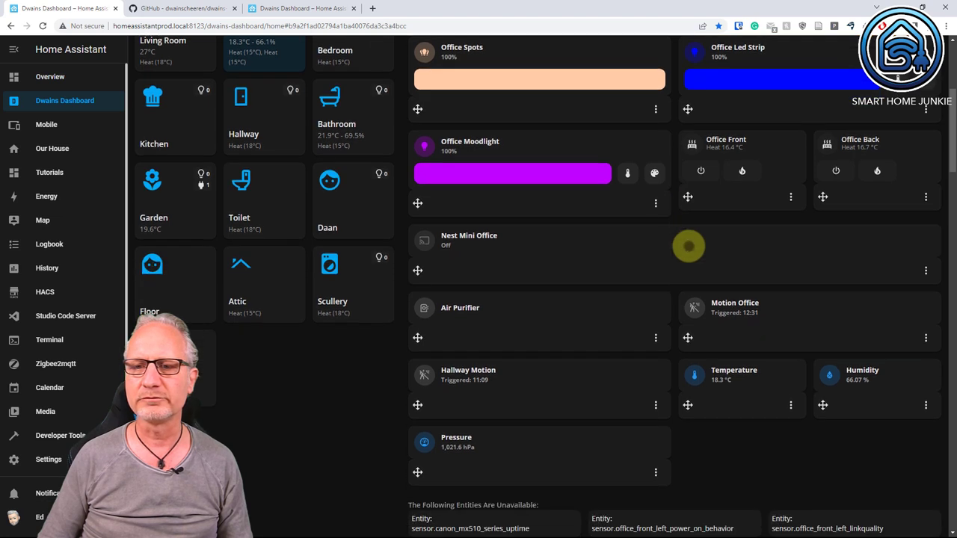
left_click_drag(687, 196, 684, 491)
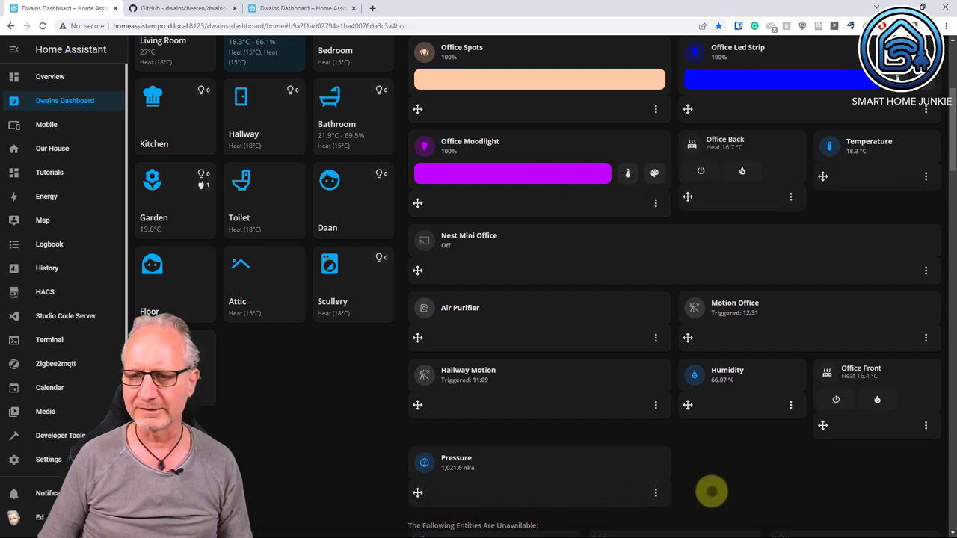
scroll(838, 167, "down", 1)
scroll(837, 168, "down", 3)
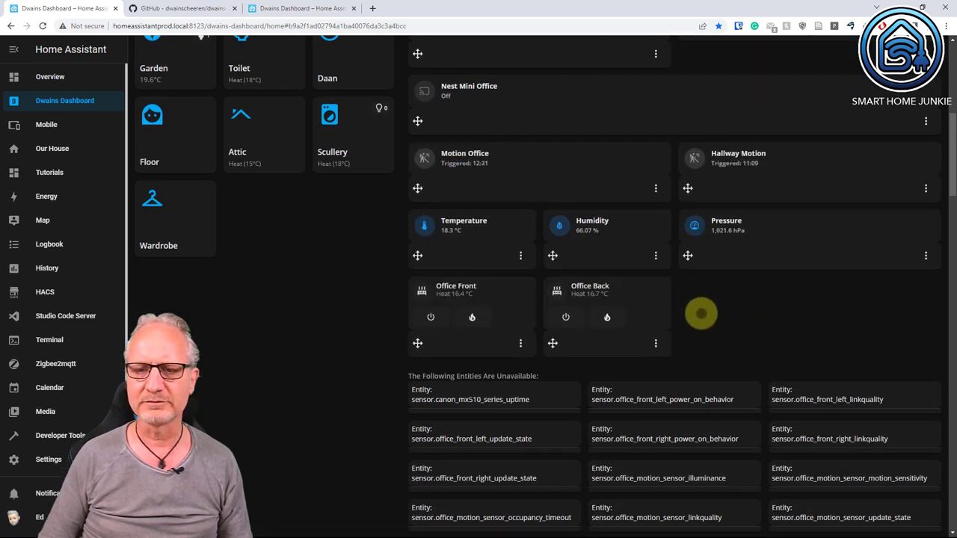
- Replace the Office Front climate card with a manual Lovelace custom:slider-button-card for climate.office_front, with left-right slider direction and solid background
left_click(520, 344)
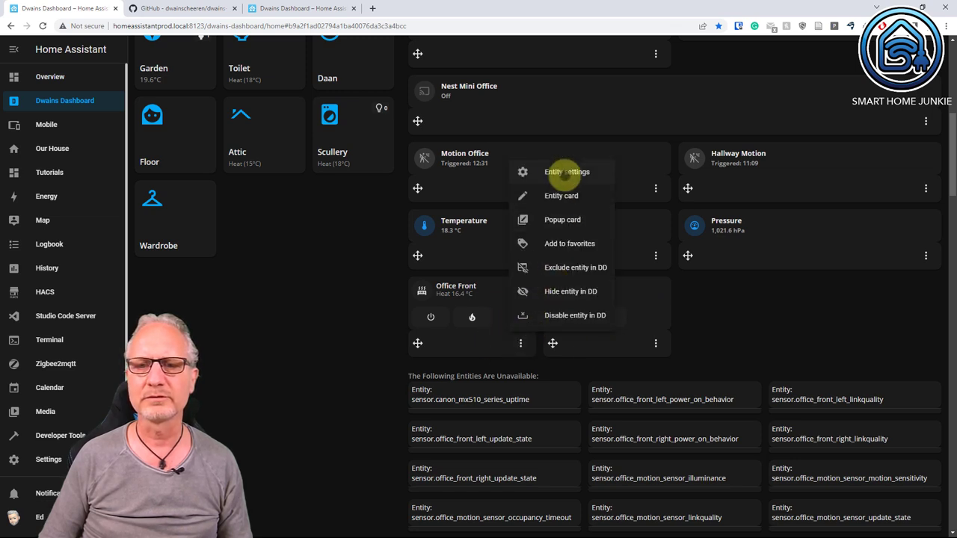
left_click(566, 195)
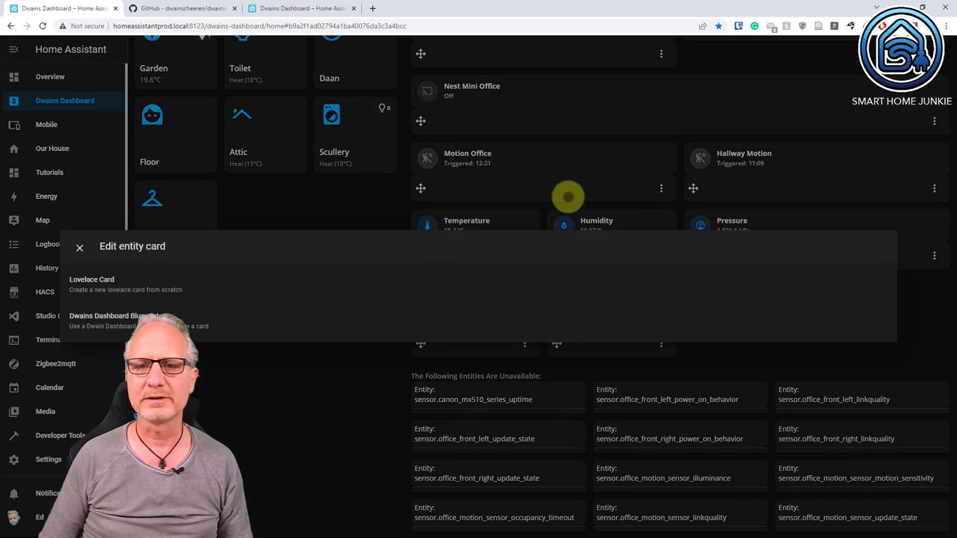
left_click(103, 284)
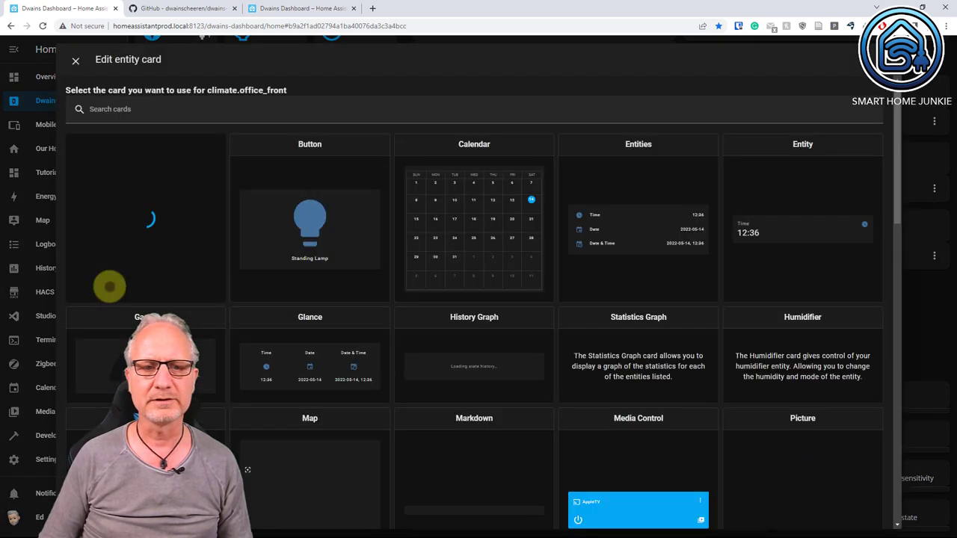
left_click(173, 109)
type("manual")
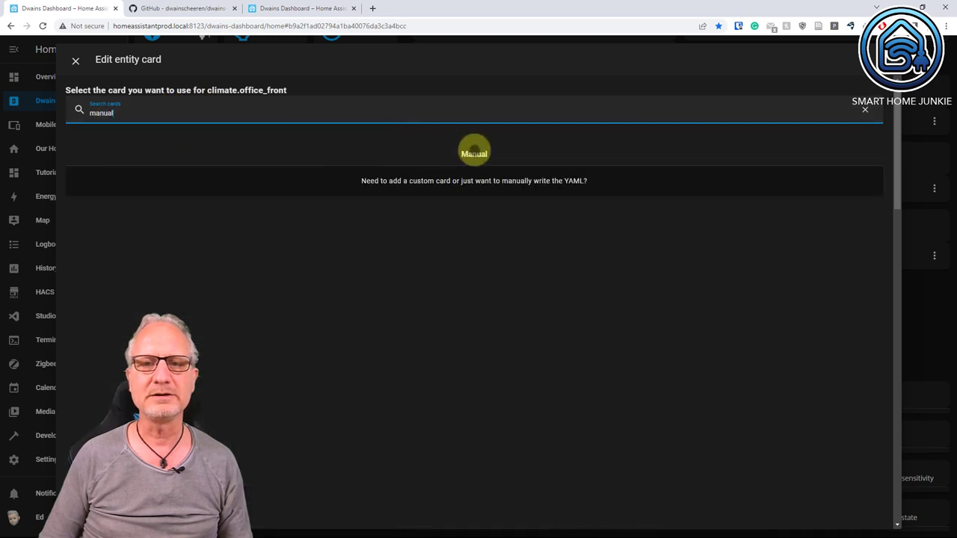
left_click(474, 153)
left_click_drag(132, 247, 70, 248)
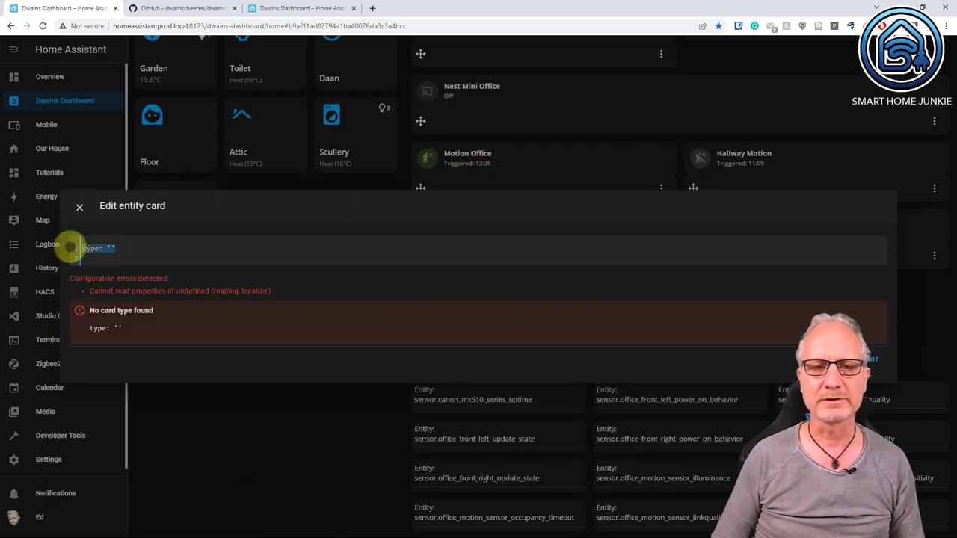
type("type: custom:slider-button-card entity: climate.office_front slider:   direction: left-right   background: solid   use_state_color: false   use_percentage_bg_opacity: false   show_track: true   toggle_on_click: false   force_square: false show_name: true show_state: true compact: false icon:   show: true   use_state_color: false   tap_action:     action: more-info   icon: '' action_button:   mode: toggle   icon: mdi:power   show: false   show_spinner: true   tap_action:     action: toggle")
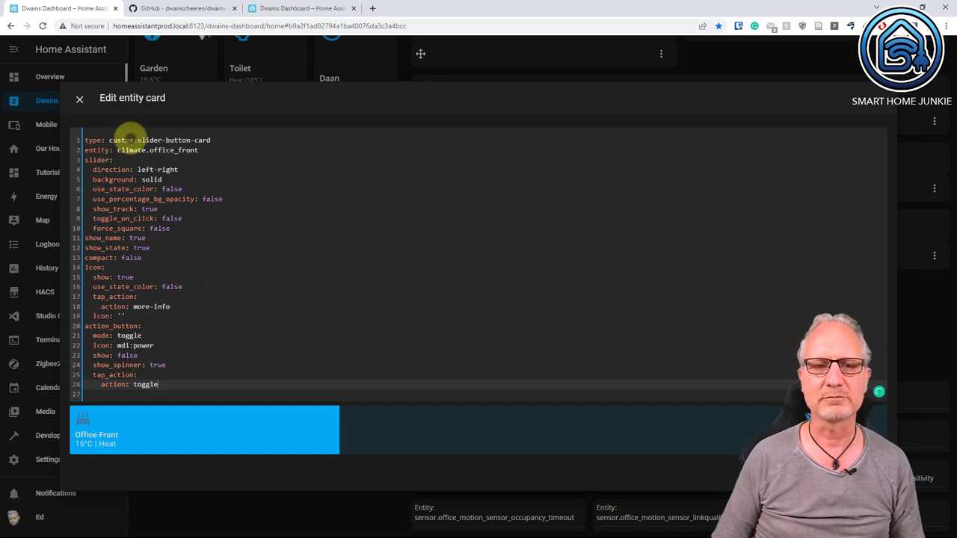
left_click_drag(104, 140, 216, 142)
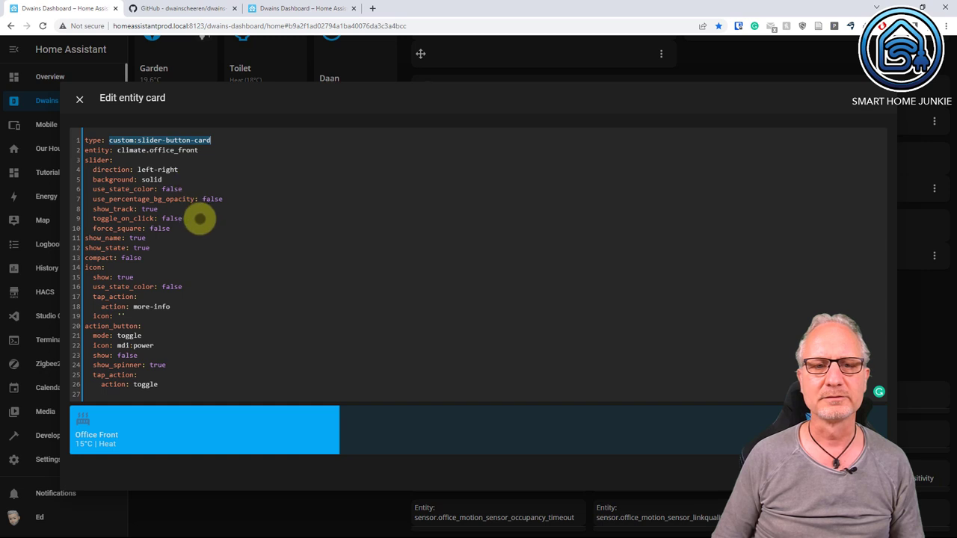
left_click(197, 218)
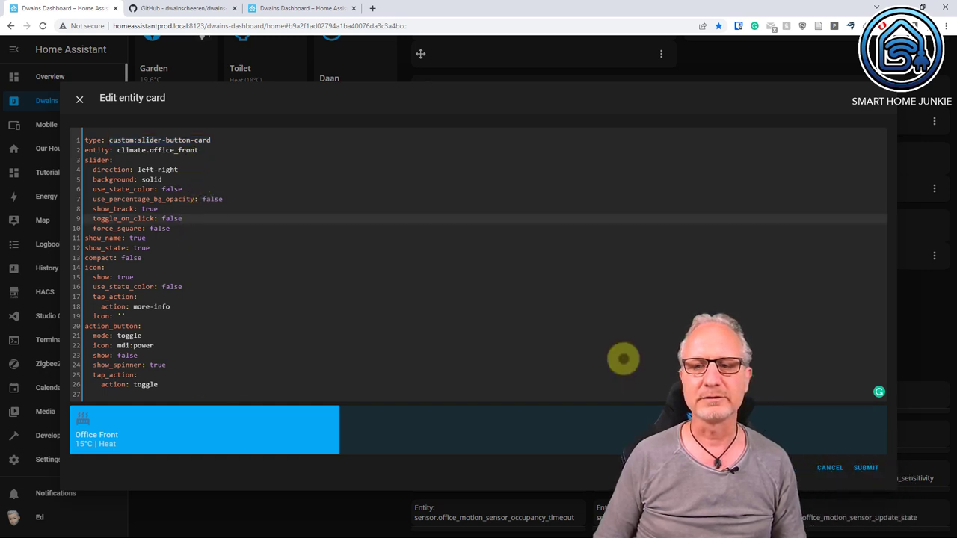
left_click(865, 467)
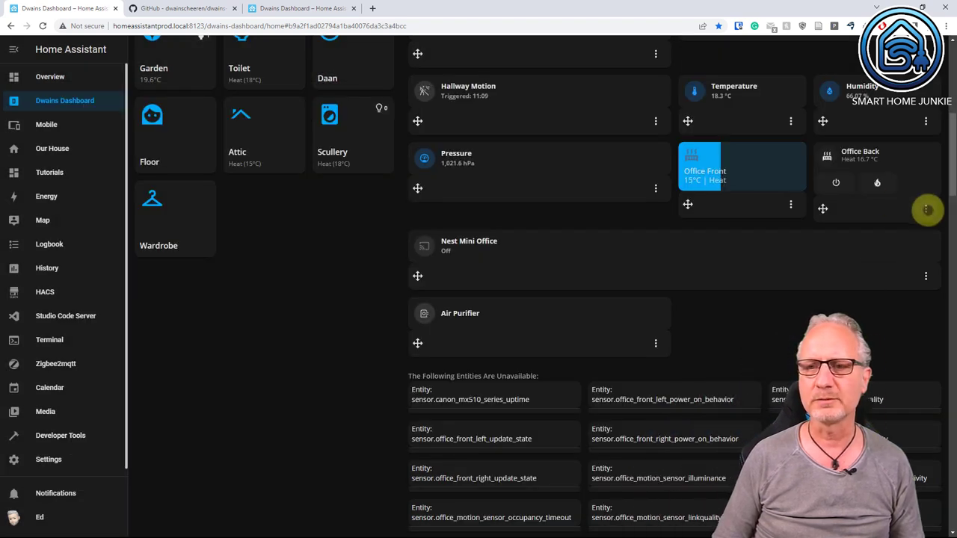
- Replace the Office Back climate card with a manual Lovelace custom:slider-button-card for climate.office_back, with left-right slider direction and solid background
left_click(926, 209)
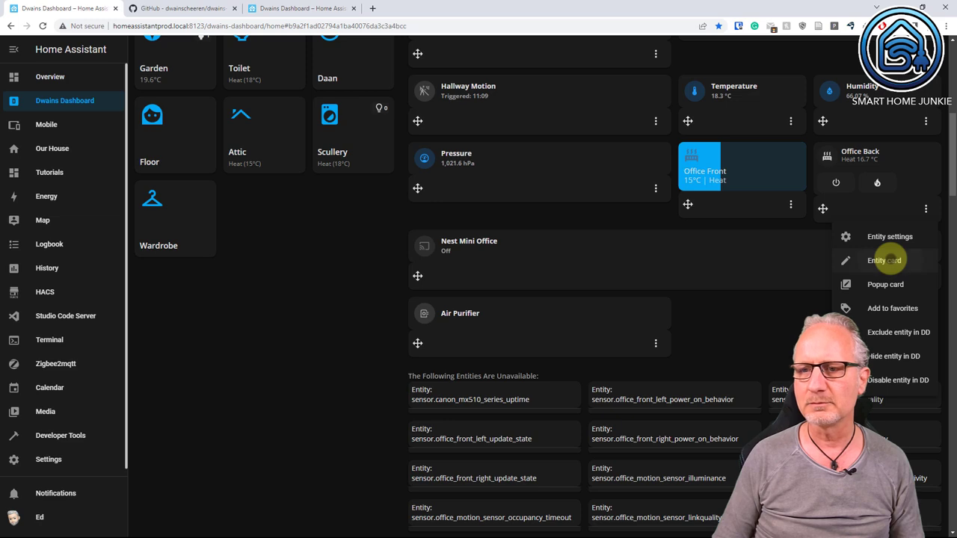
left_click(884, 261)
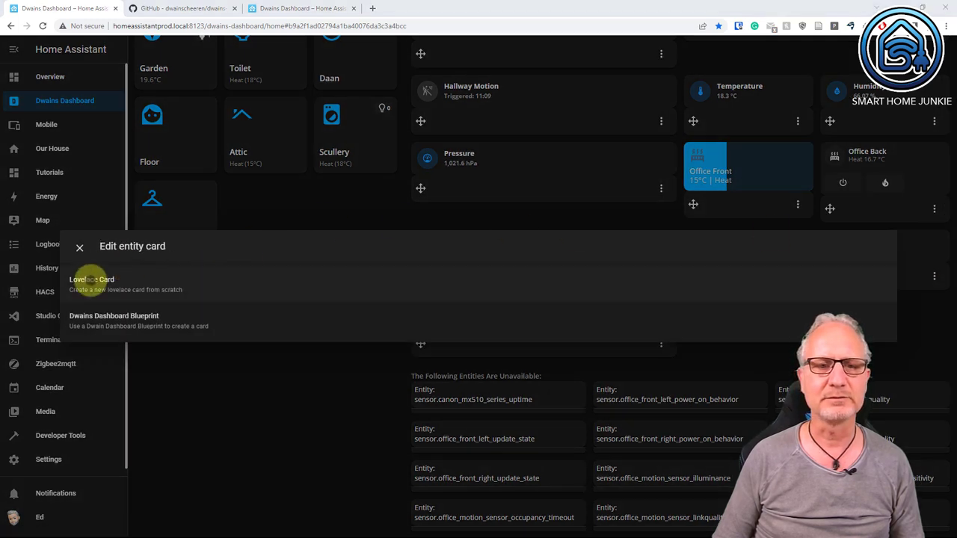
left_click(91, 281)
left_click(140, 112)
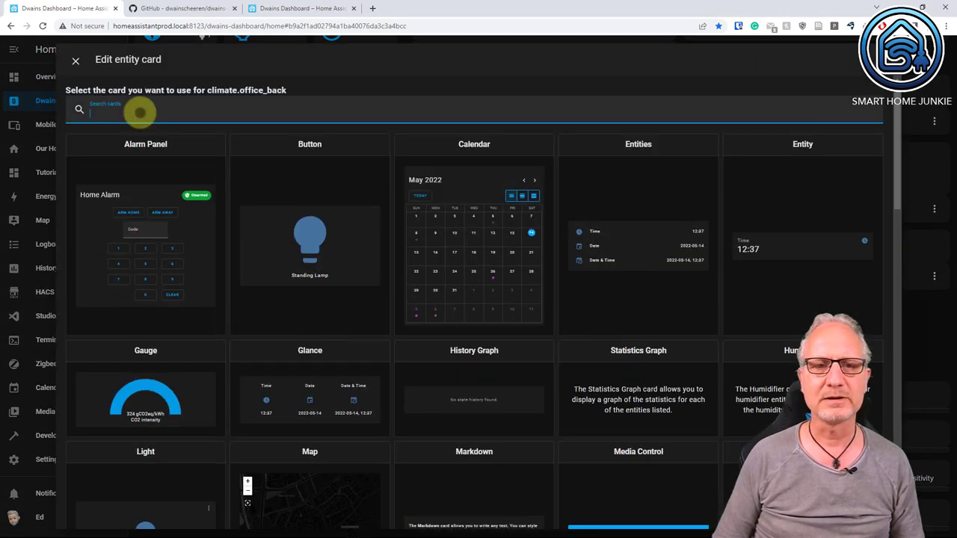
type("manu")
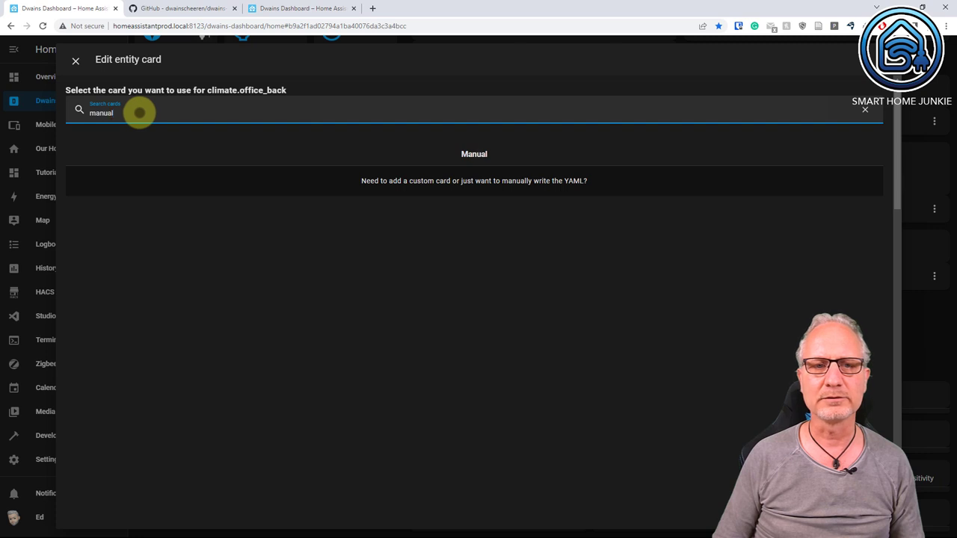
type("al")
left_click(469, 179)
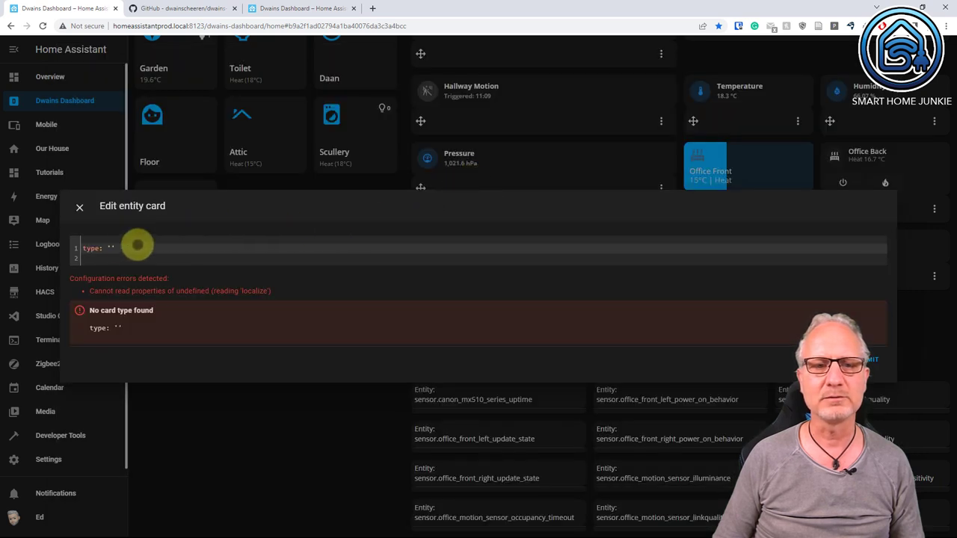
left_click_drag(122, 247, 69, 247)
type("type: custom:slider-button-card entity: climate.office_back slider:   direction: left-right   background: solid   use_state_color: false   use_percentage_bg_opacity: false   show_track: true   toggle_on_click: false   force_square: false show_name: true show_state: true compact: false icon:   show: true   use_state_color: false   tap_action:     action: more-info   icon: '' action_button:   mode: toggle   icon: mdi:power   show: false   show_spinner: true   tap_action:     action: toggle")
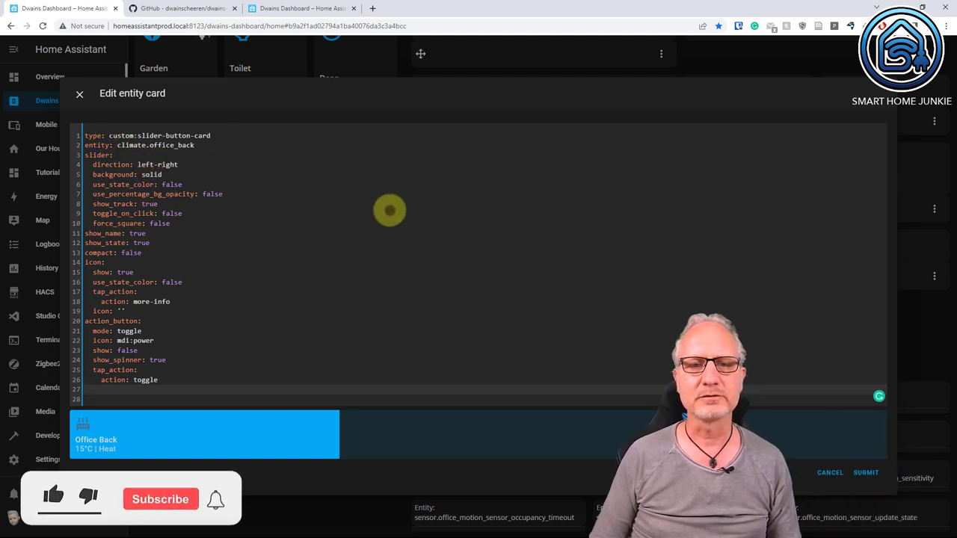
left_click(865, 472)
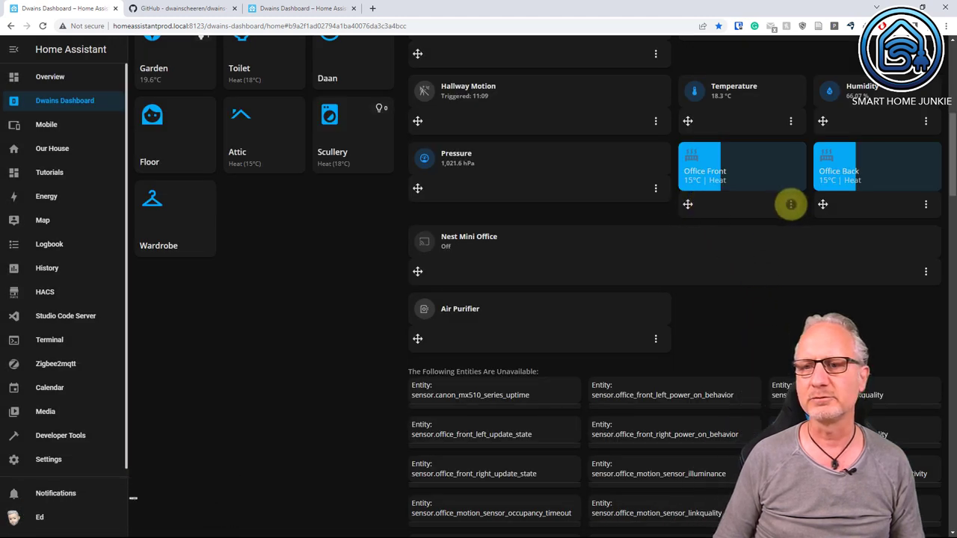
- Set the extra large screen column span of climate.office_front to 2 Columns and submit the entity settings
left_click(790, 204)
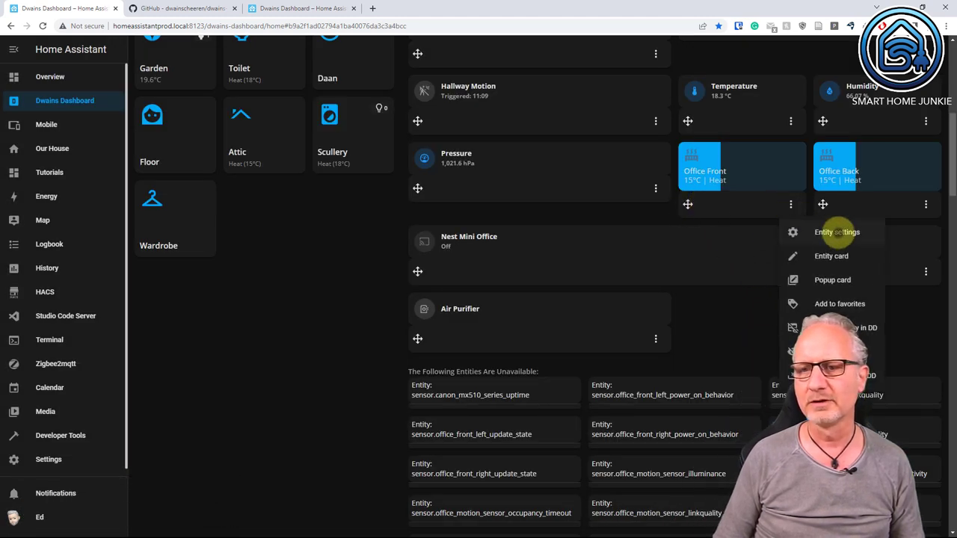
left_click(831, 232)
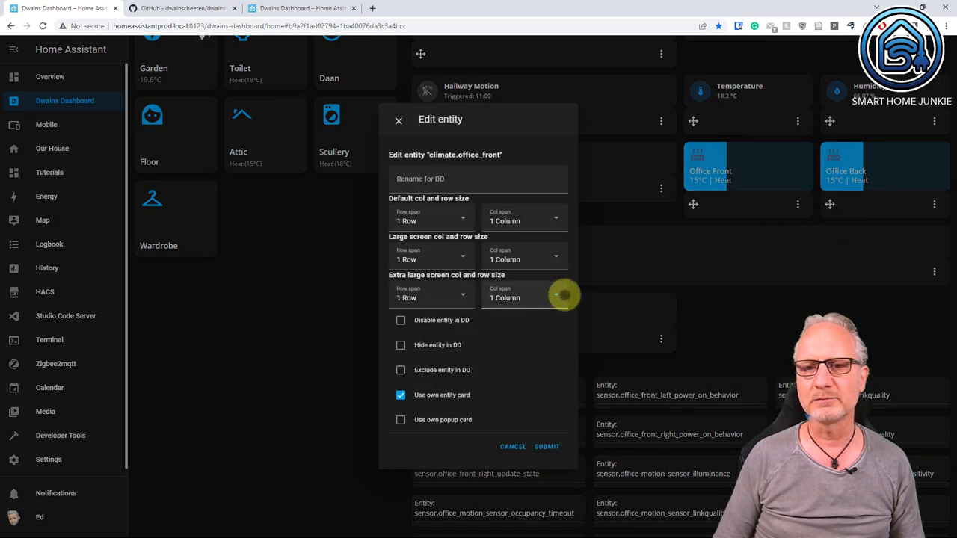
left_click(561, 293)
left_click(507, 349)
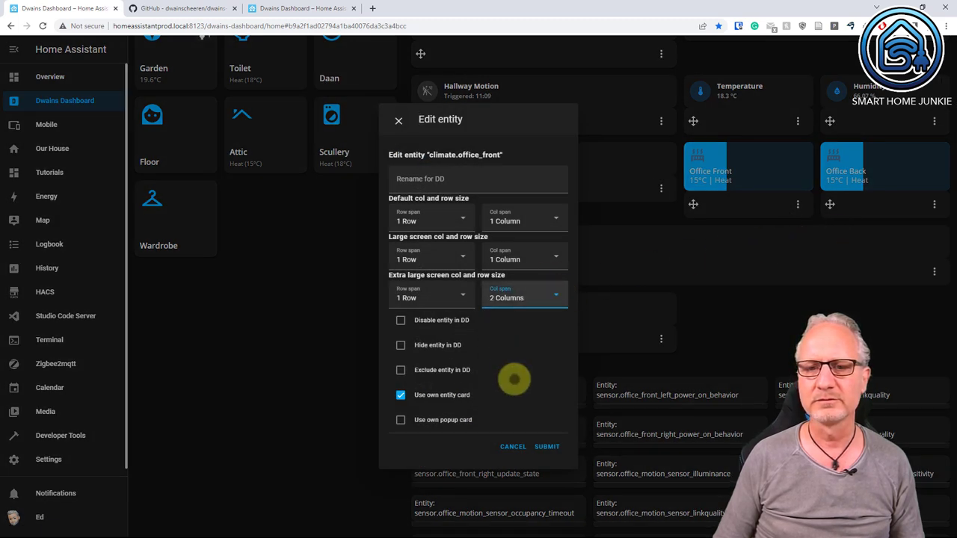
left_click(550, 446)
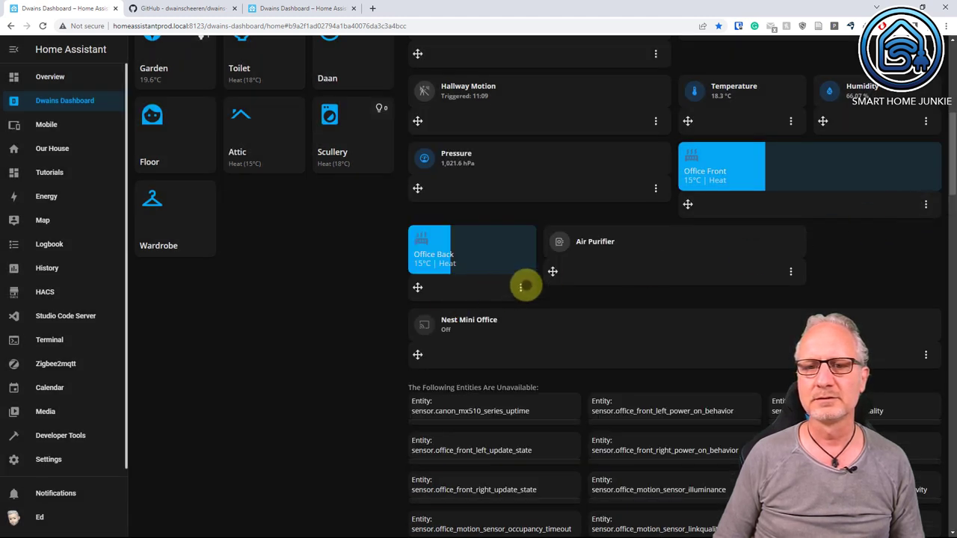
- Set the extra large screen column span of climate.office_back to 2 Columns and submit the entity settings
left_click(517, 289)
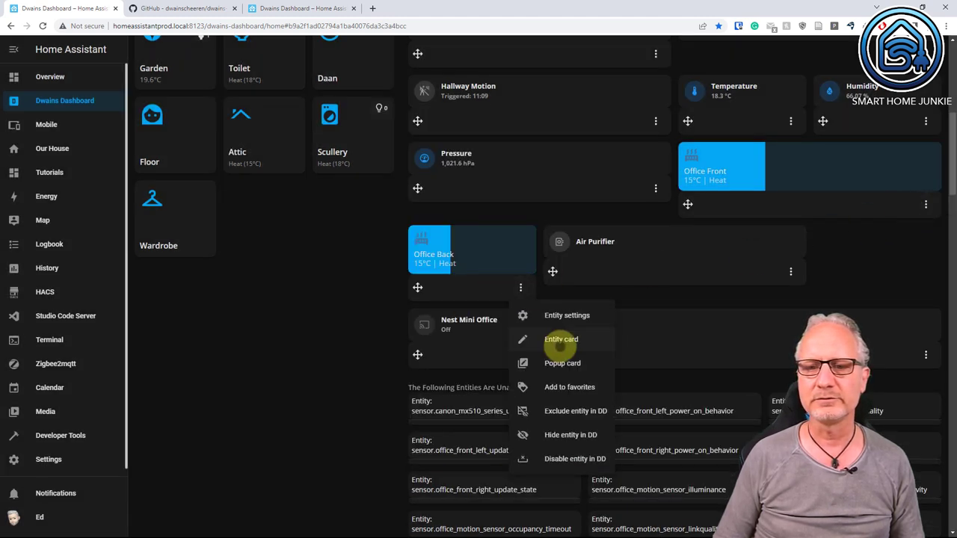
left_click(557, 316)
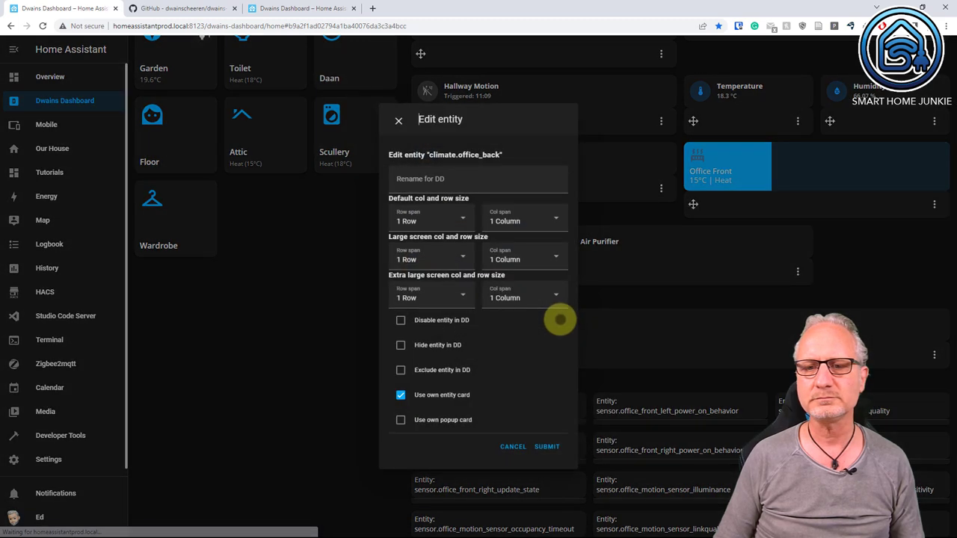
left_click(551, 295)
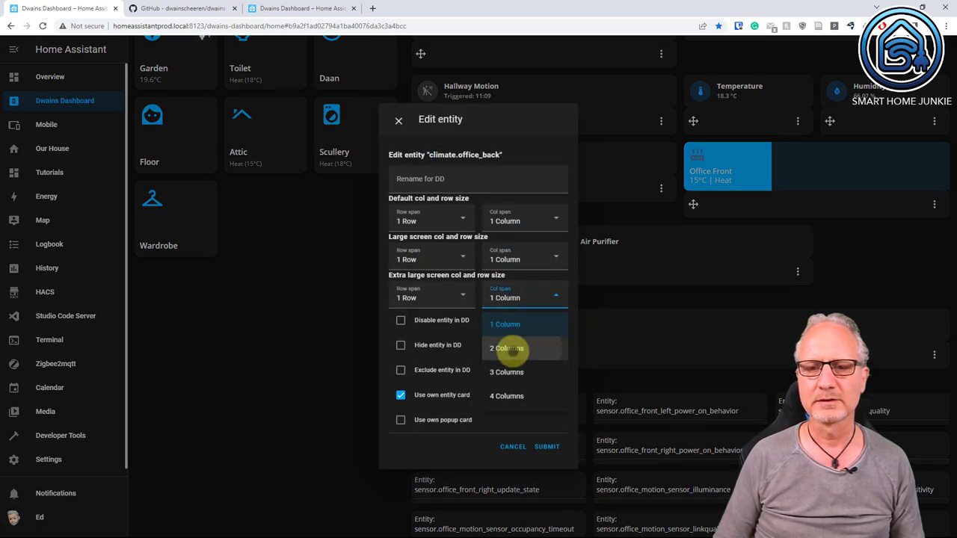
left_click(513, 348)
left_click(547, 446)
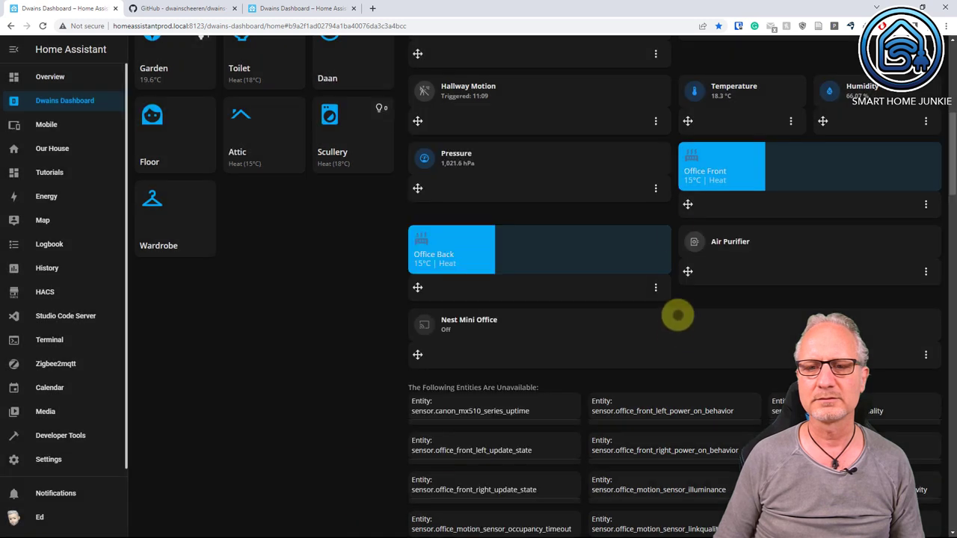
- Rearrange the cards so Air Purifier sits beside Pressure, and Office Front and Office Back sit side by side below Nest Mini Office
left_click_drag(688, 204, 448, 372)
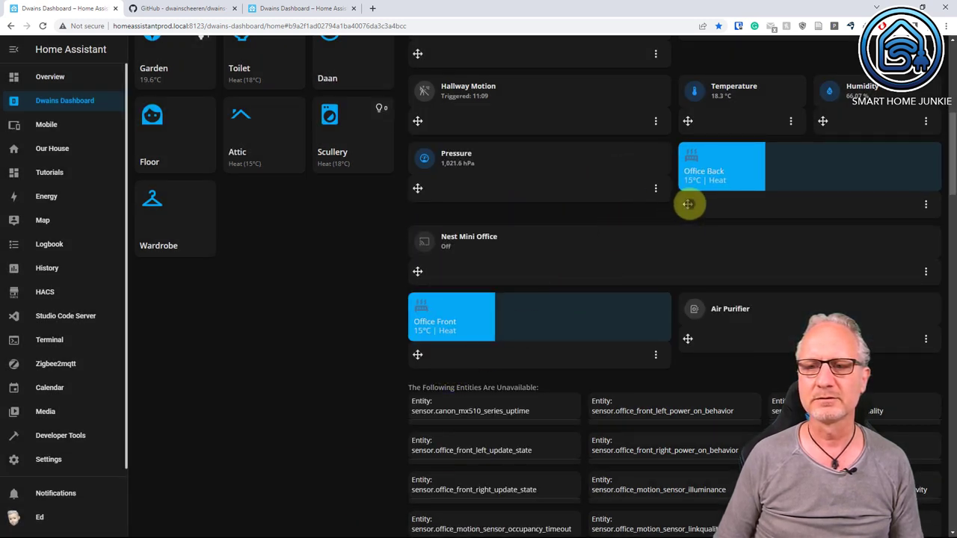
left_click_drag(688, 203, 688, 358)
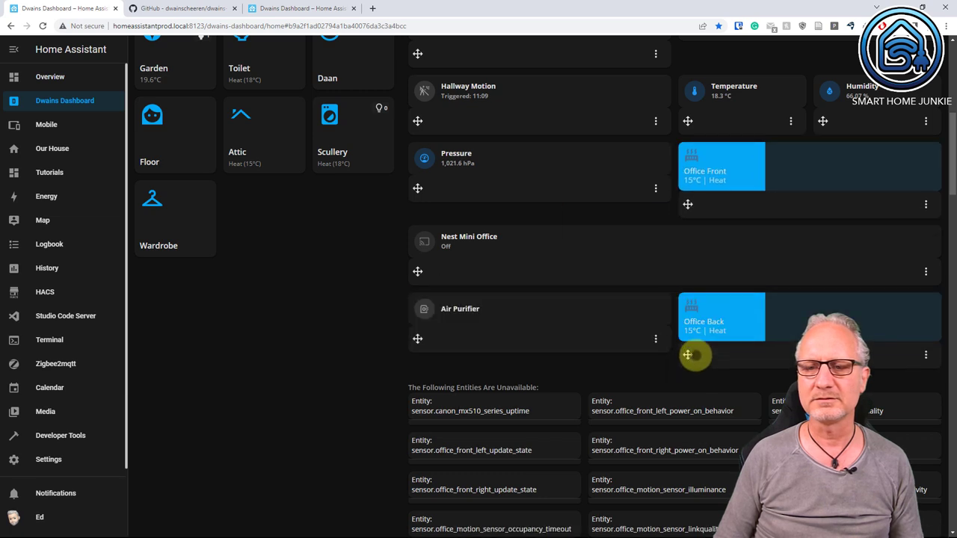
left_click_drag(417, 339, 726, 172)
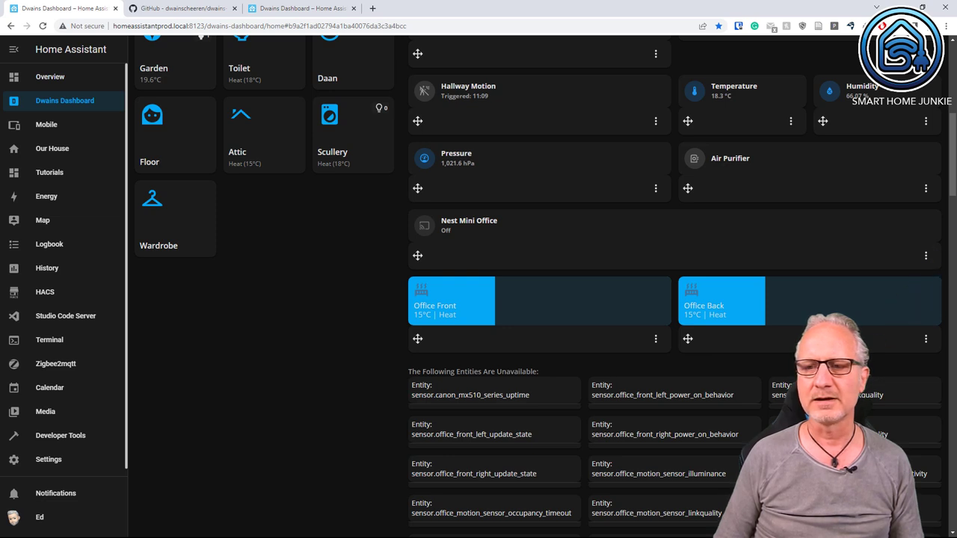
- Find "temperature" on the Office page and enable the sensor.office_front_temperature and sensor.office_back_temperature entities
key("ctrl+f")
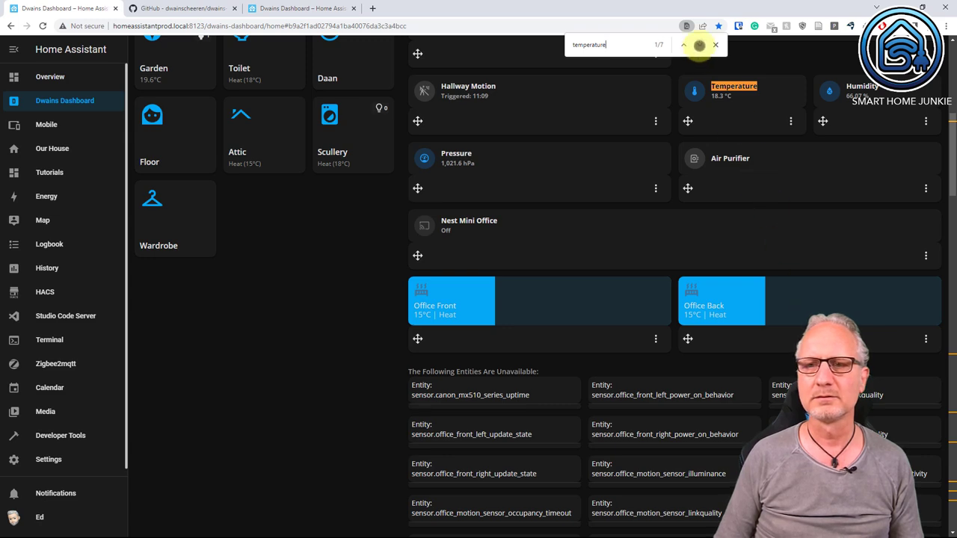
left_click(699, 45)
left_click(700, 45)
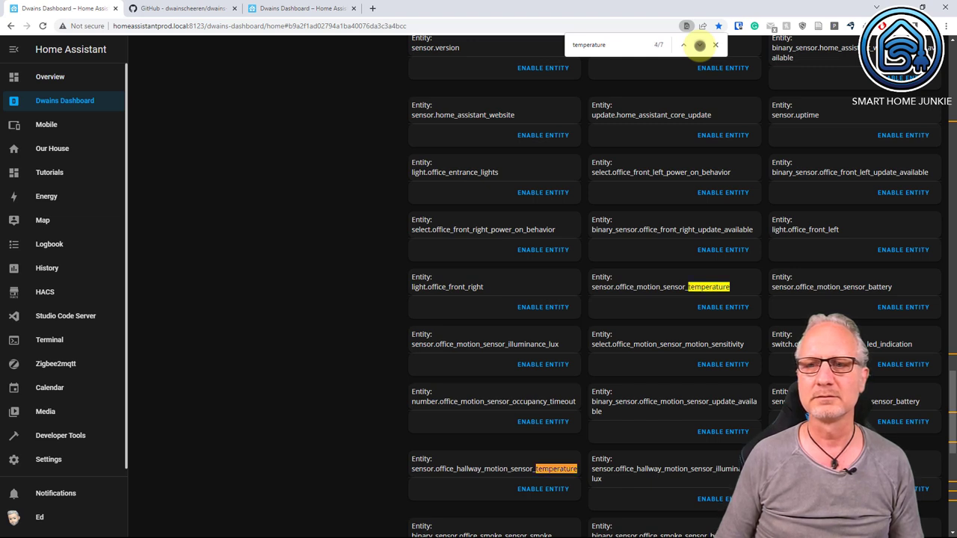
left_click(699, 45)
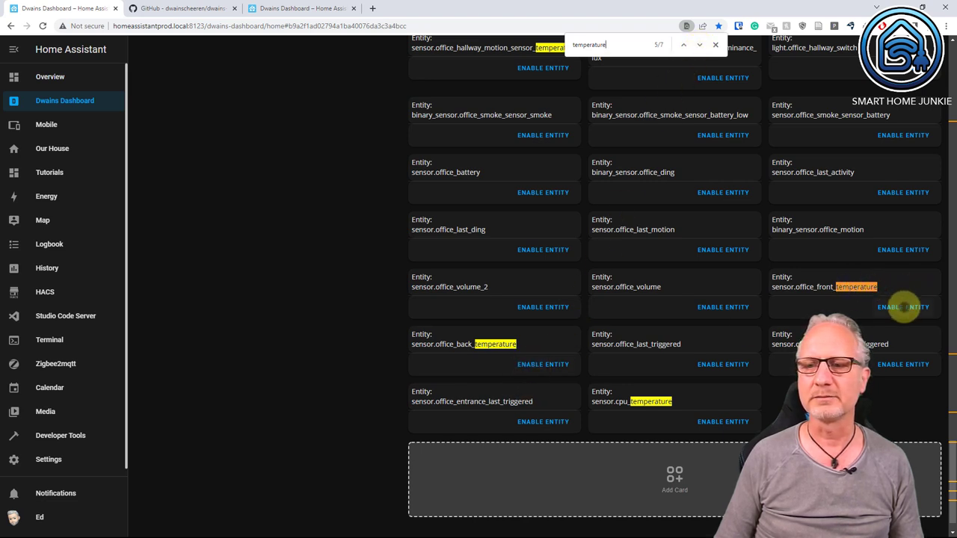
left_click(891, 309)
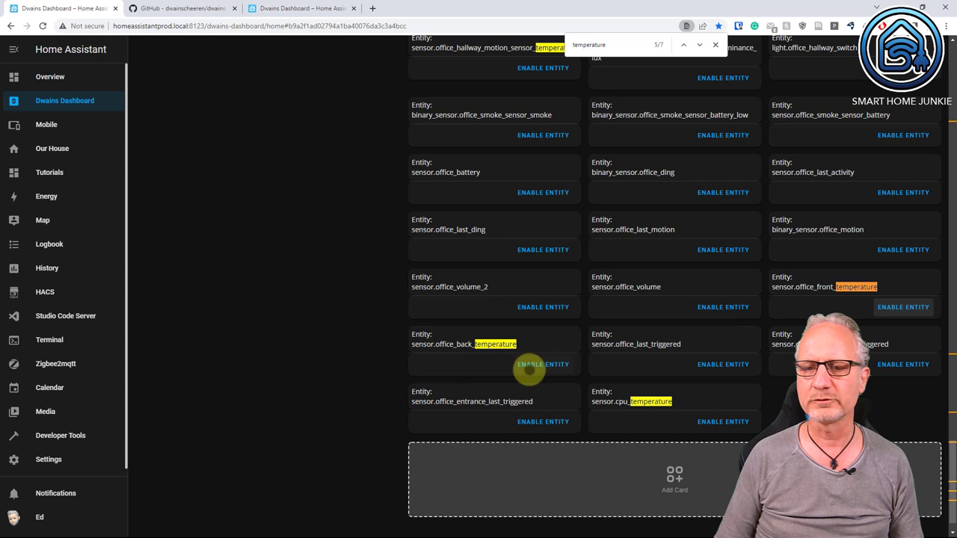
left_click(541, 364)
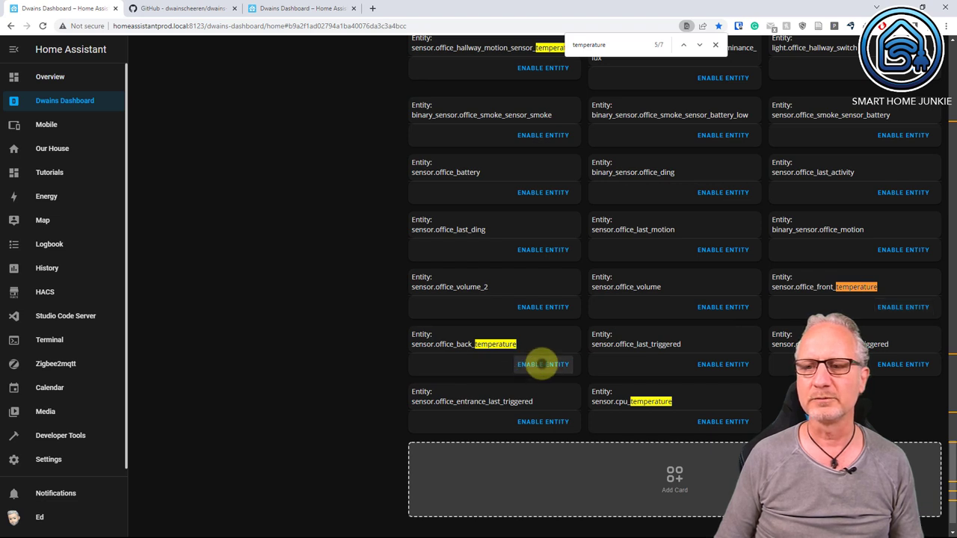
left_click(543, 364)
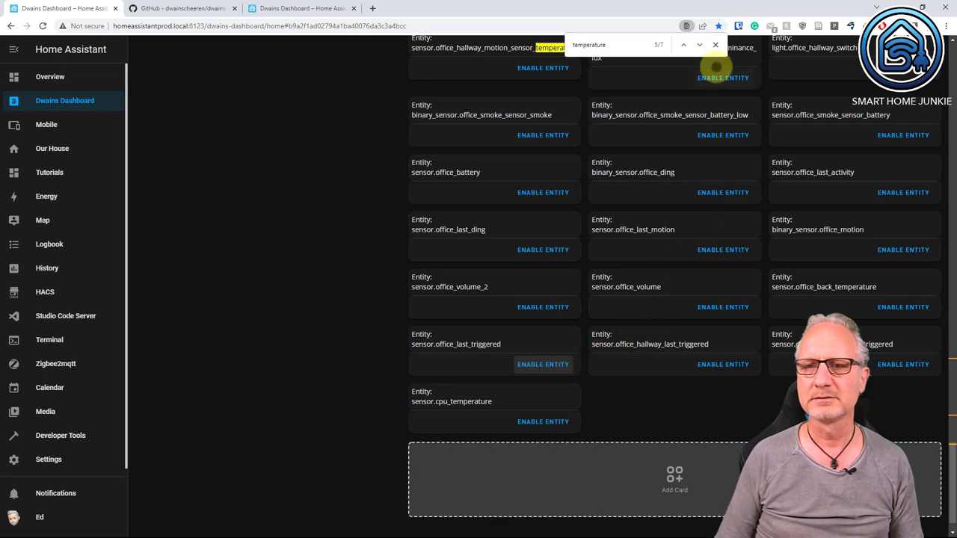
left_click(716, 45)
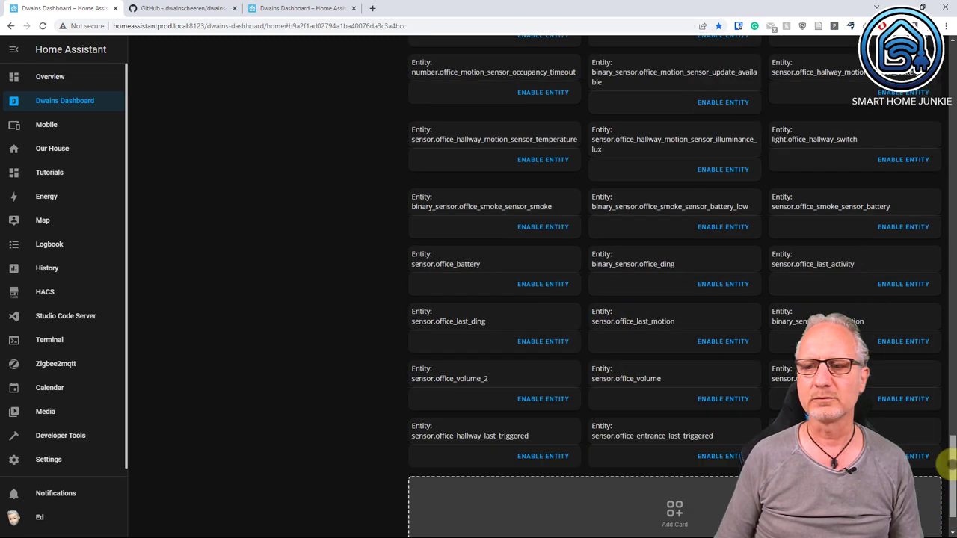
- Set the extra large screen column span of sensor.office_front_temperature to 2 Columns and submit the entity settings
left_click_drag(947, 459, 949, 314)
left_click_drag(953, 202, 953, 154)
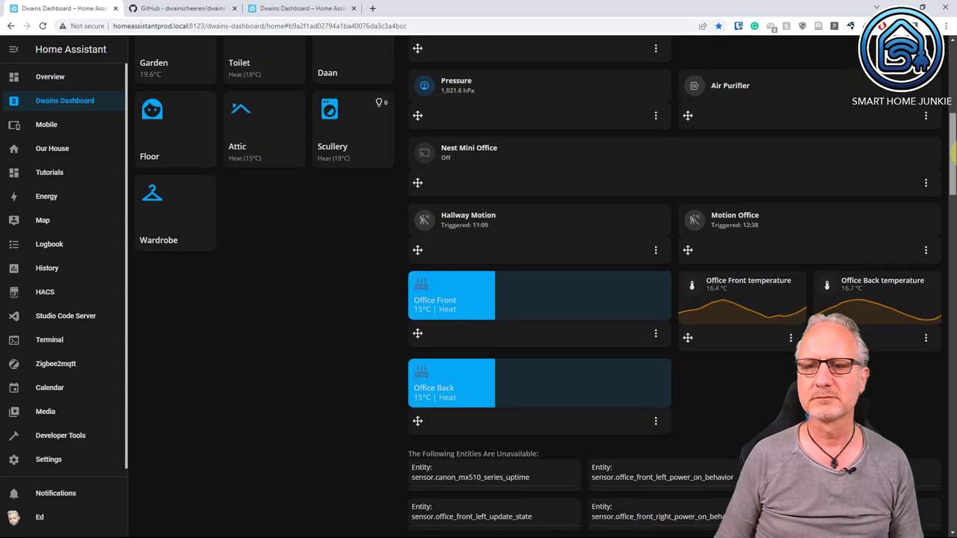
left_click(790, 339)
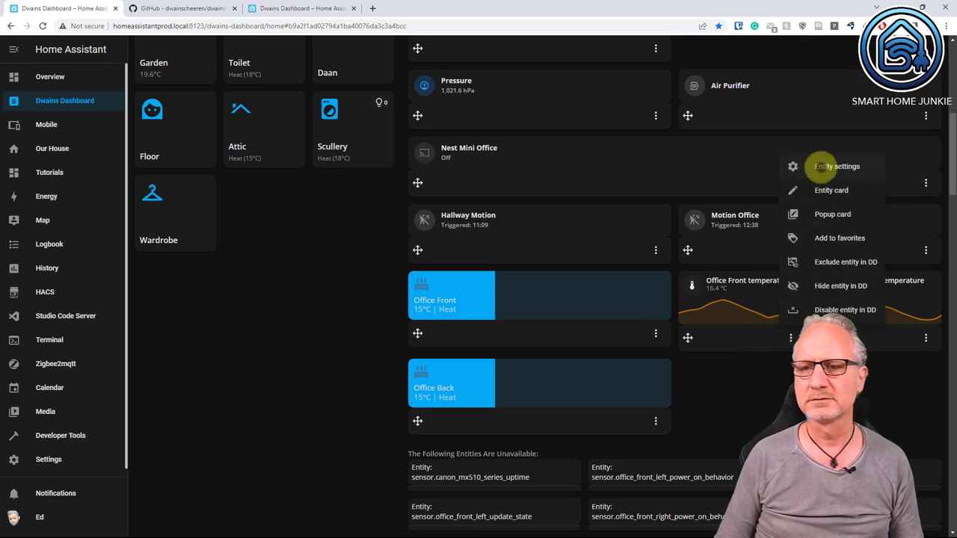
left_click(818, 163)
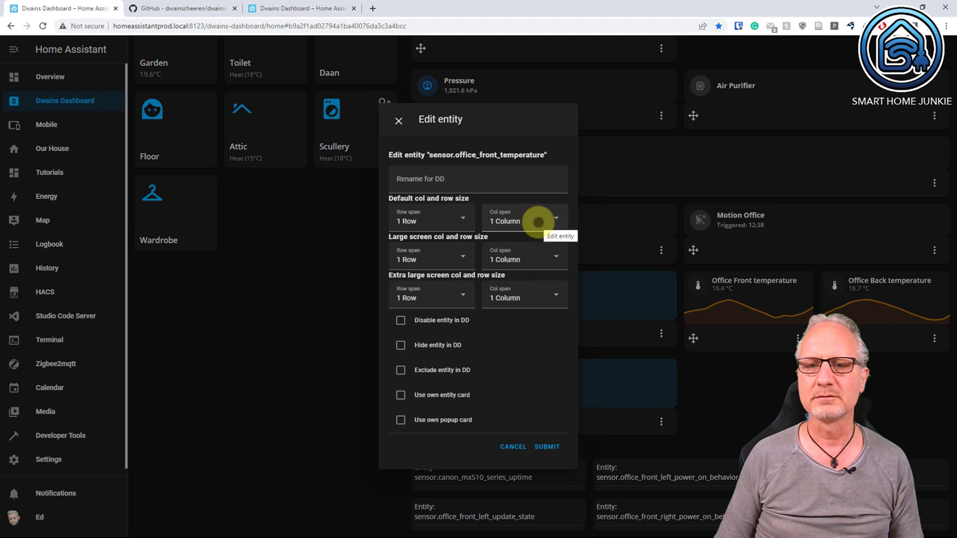
left_click(539, 298)
left_click(510, 345)
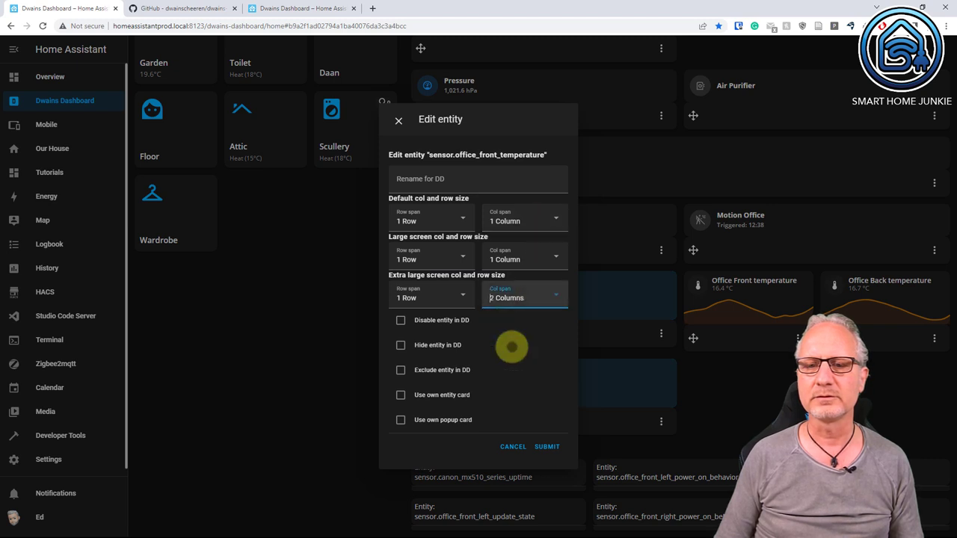
left_click(547, 447)
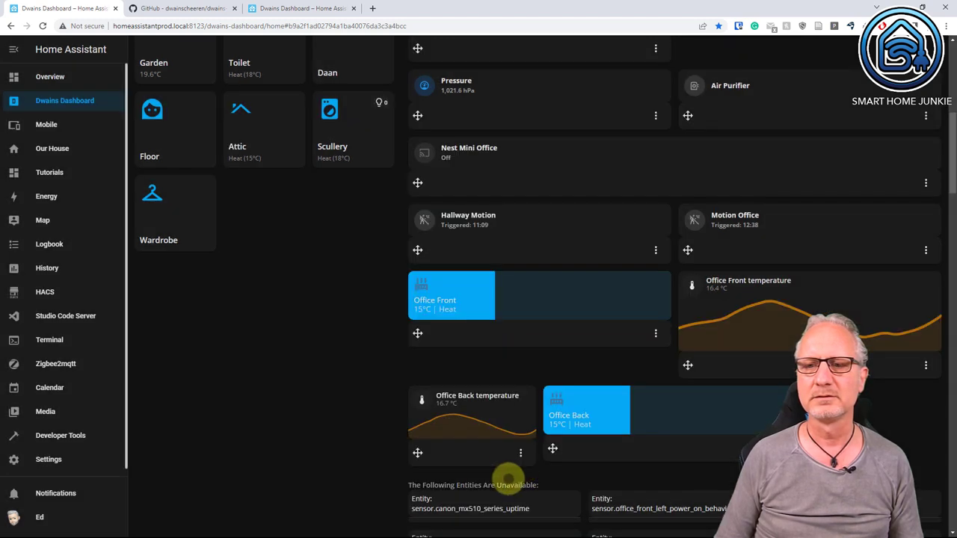
- Set the extra large screen column span of sensor.office_back_temperature to 2 Columns and move the Office Back climate card beside Office Front
left_click(520, 453)
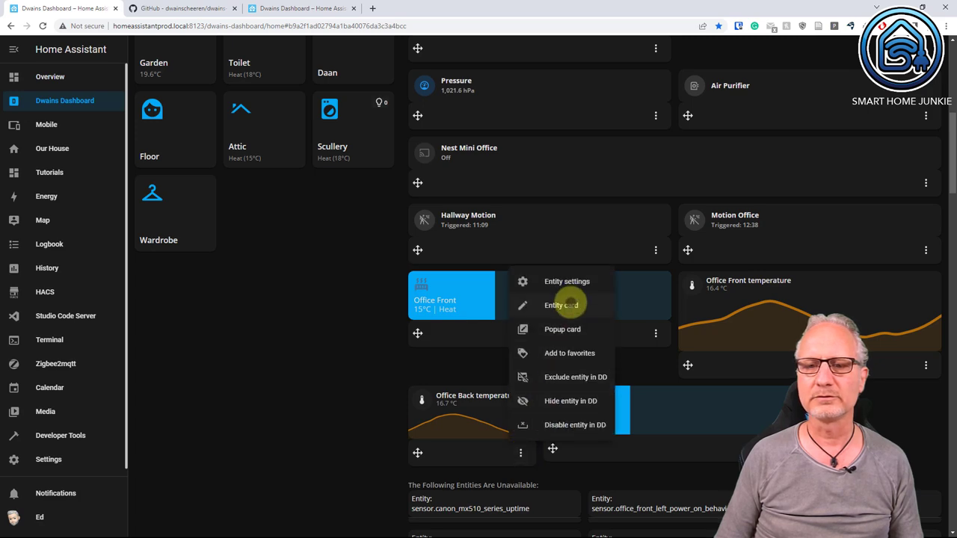
left_click(560, 282)
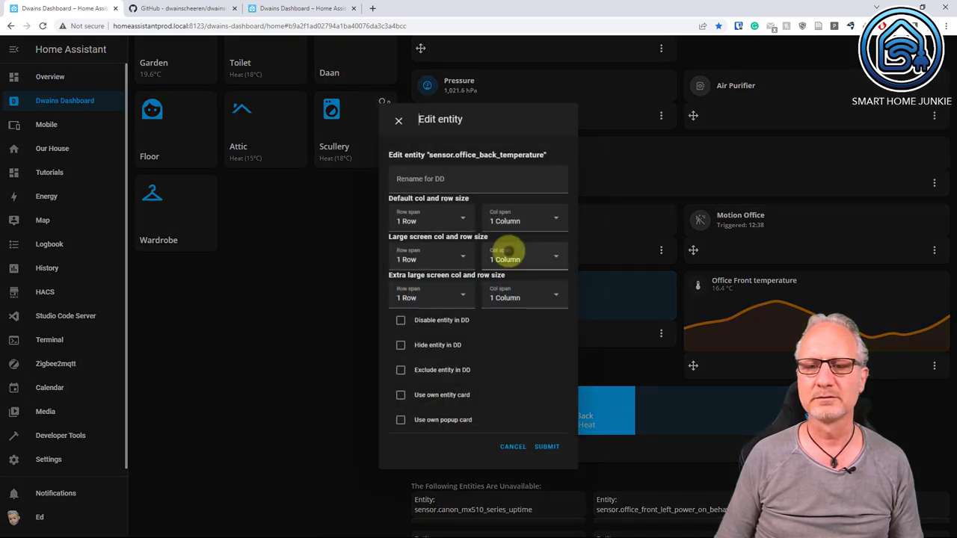
left_click(518, 296)
left_click(519, 349)
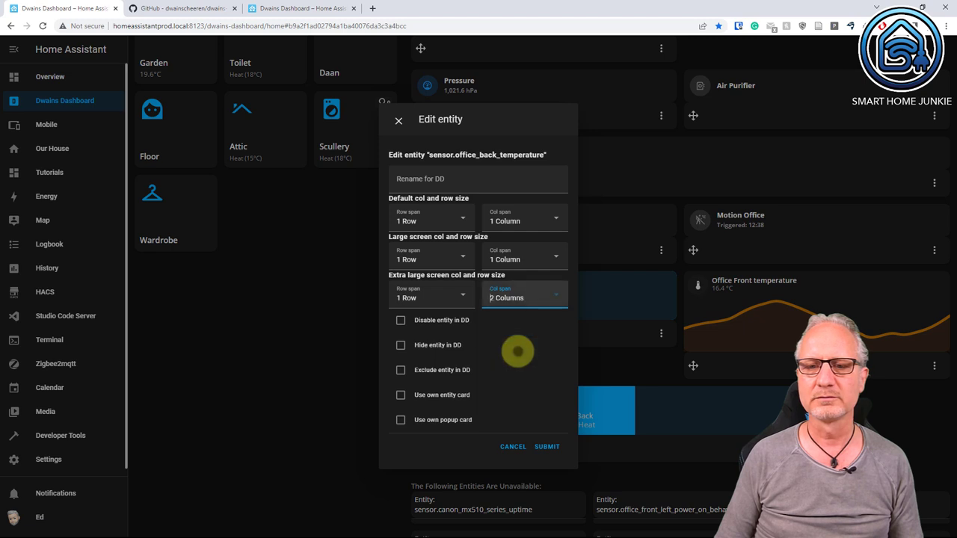
left_click(548, 447)
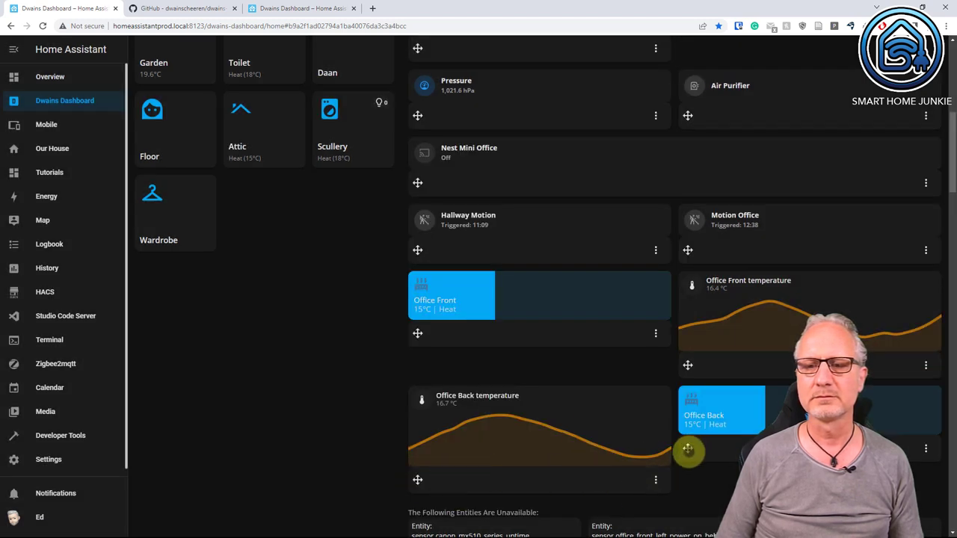
left_click_drag(688, 449, 703, 327)
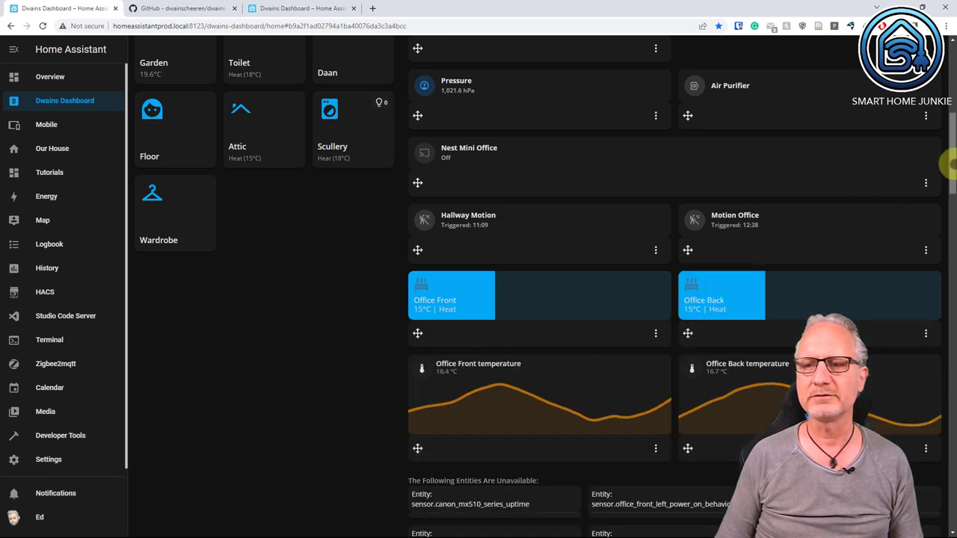
- Turn off edit mode for the Office area and review the arranged cards in the desktop and mobile views
left_click_drag(948, 174, 931, 101)
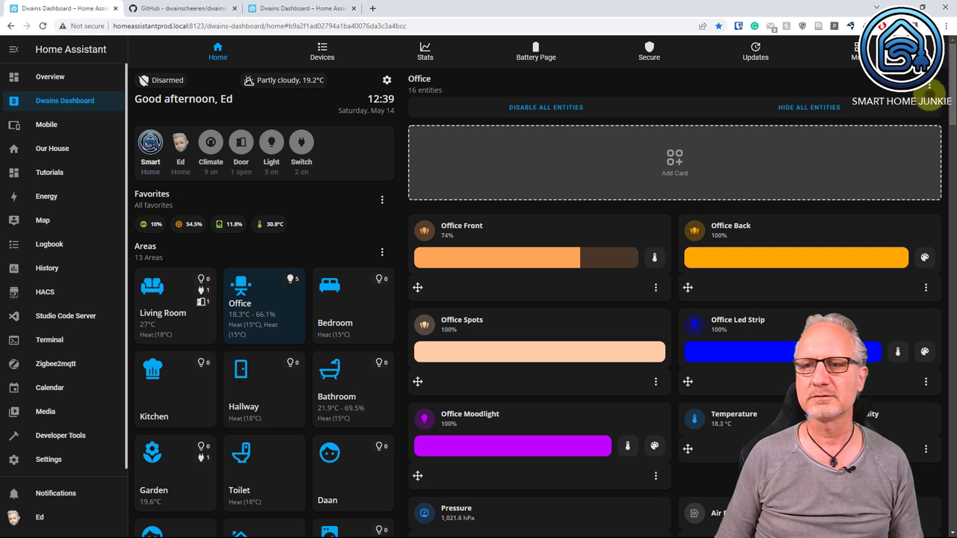
left_click(929, 86)
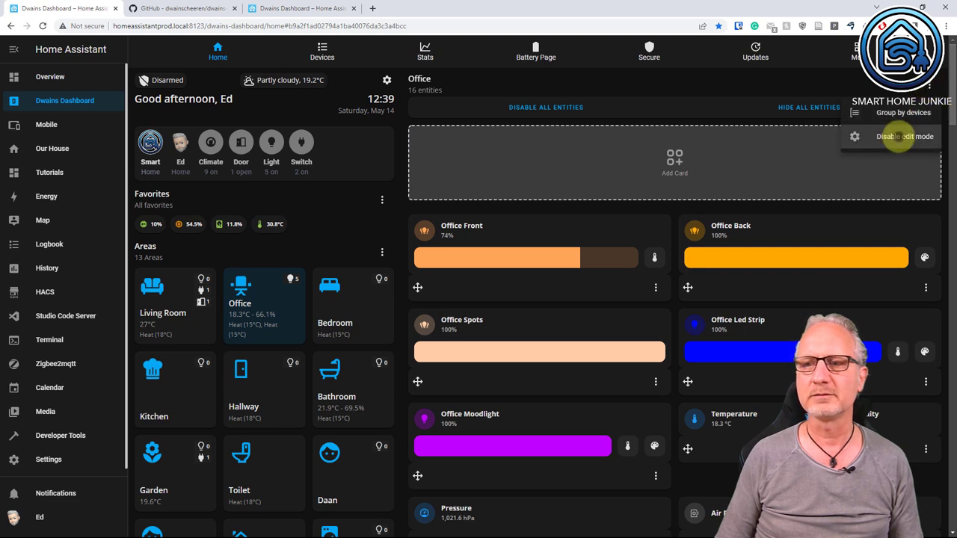
left_click(901, 136)
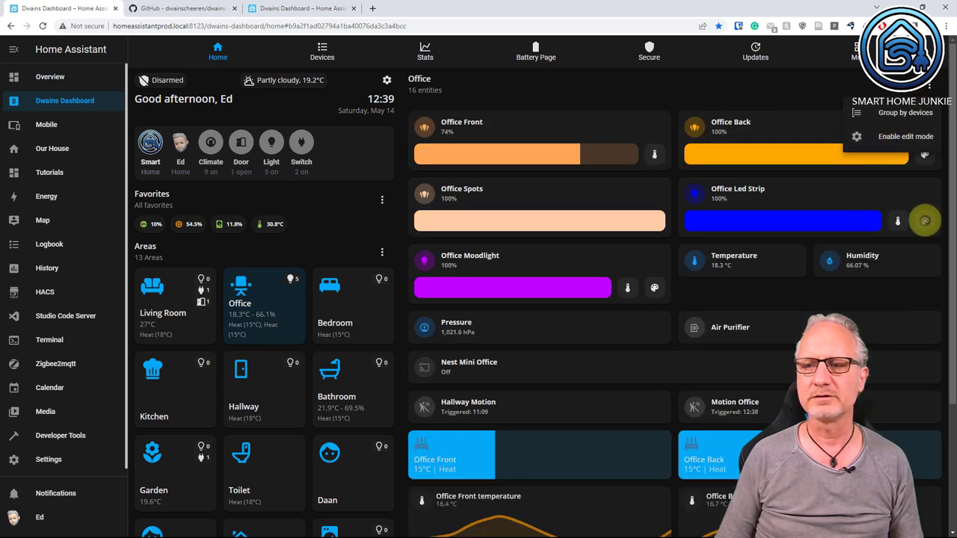
left_click(828, 102)
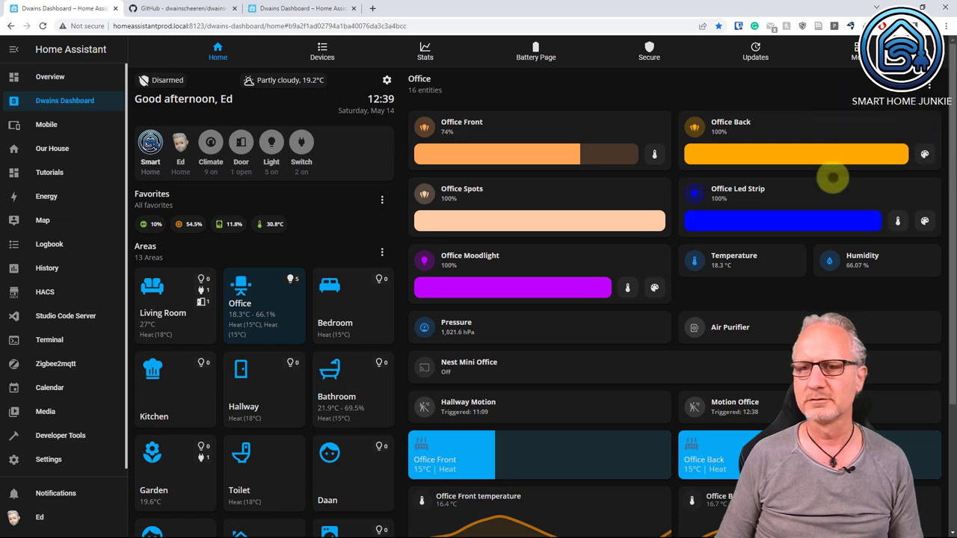
scroll(833, 178, "down", 2)
scroll(832, 178, "up", 3)
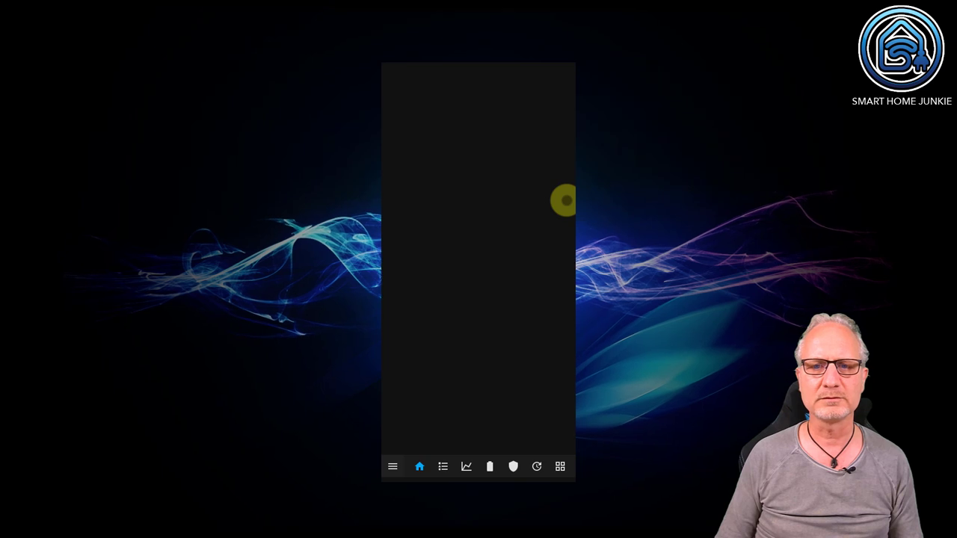
scroll(564, 199, "down", 3)
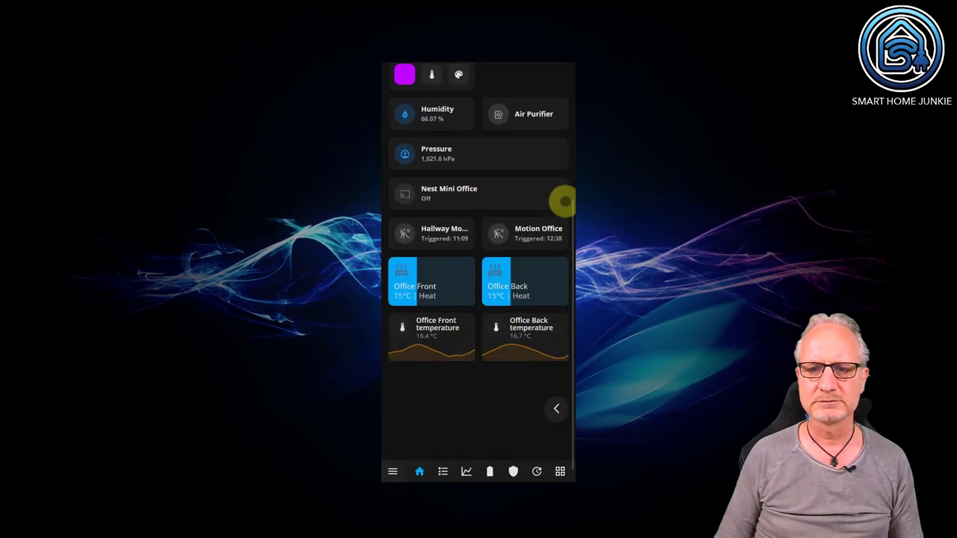
scroll(565, 200, "up", 3)
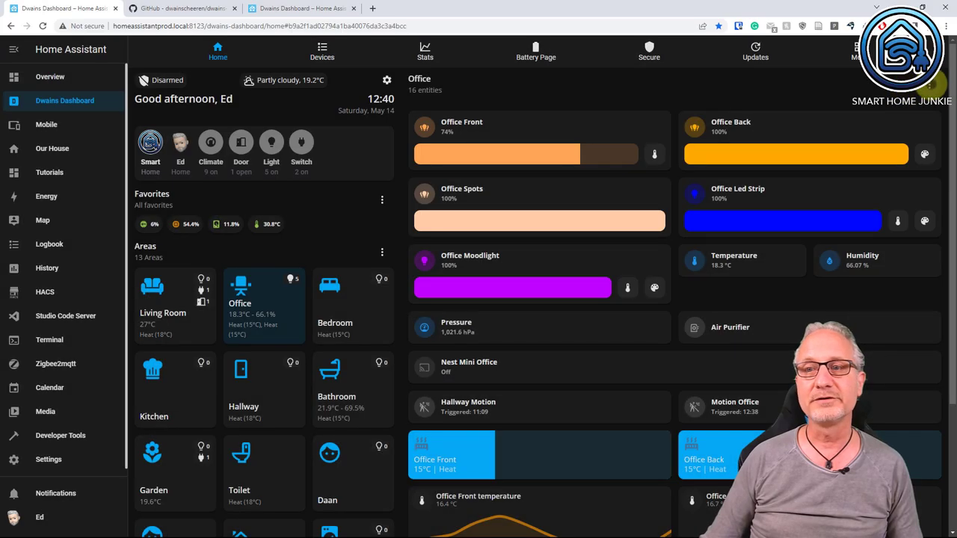
- Enable edit mode for the Office area and start a new Lovelace card of type Custom: Mushroom Chips Card, searching for "chips"
left_click(931, 85)
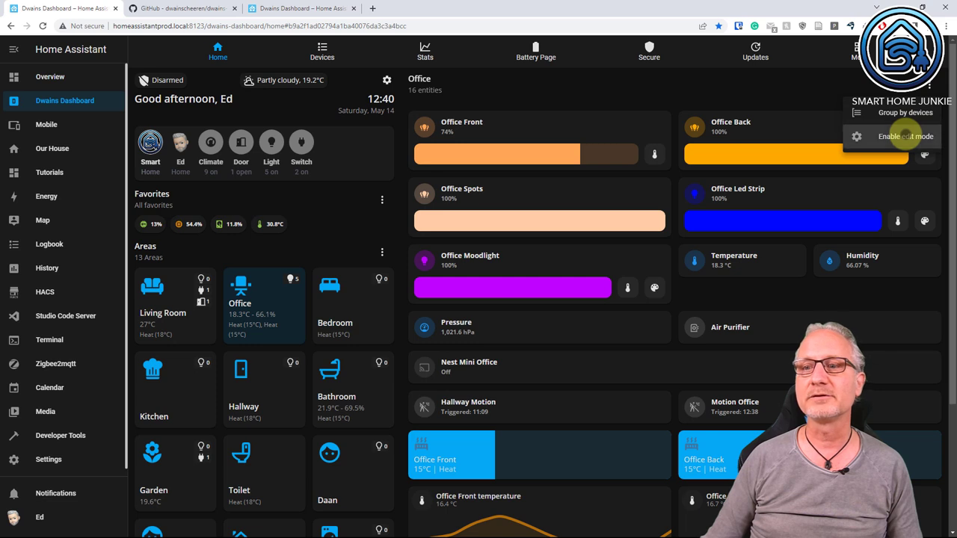
left_click(905, 136)
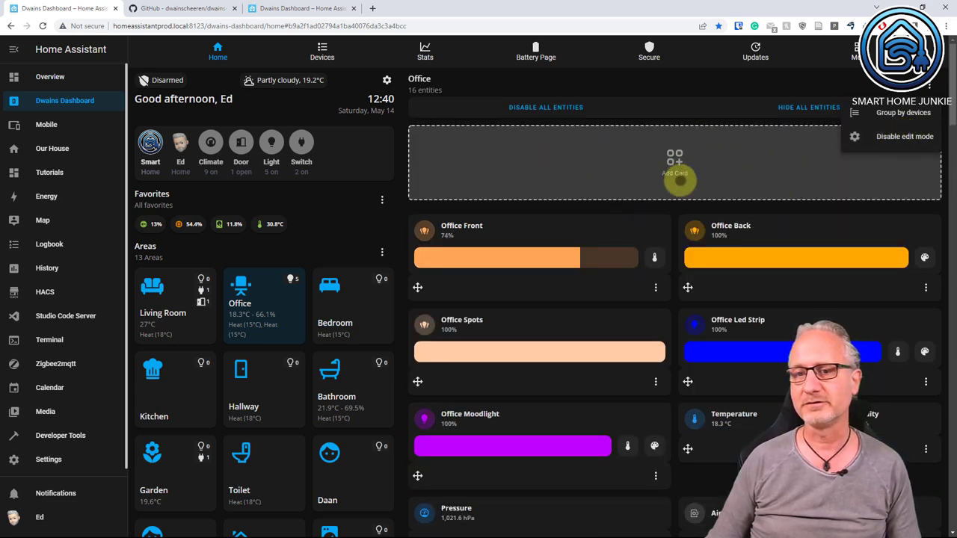
left_click(726, 89)
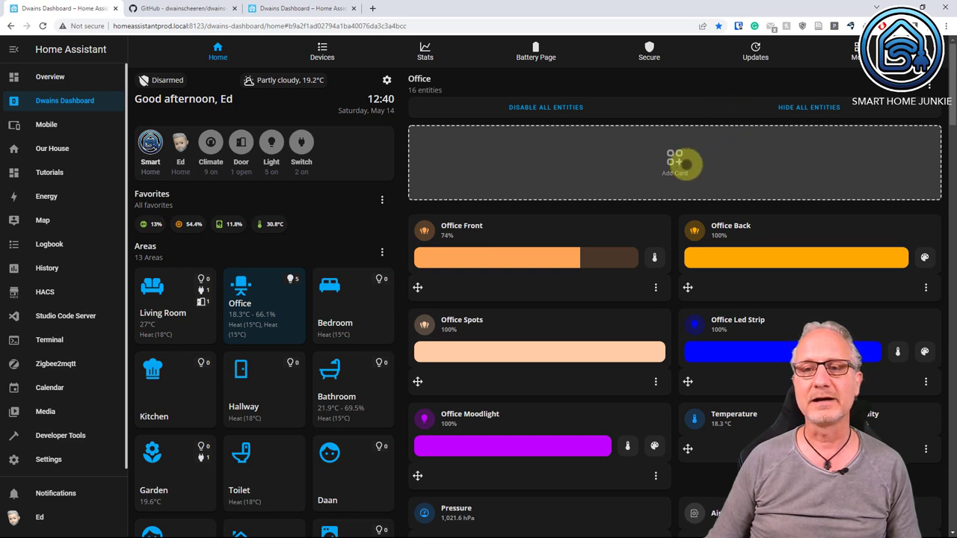
left_click(681, 162)
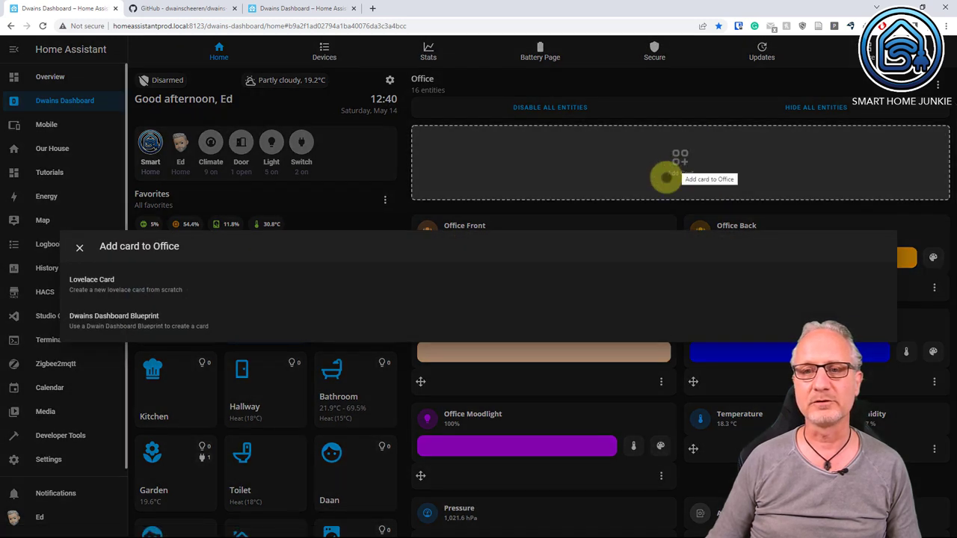
left_click(123, 285)
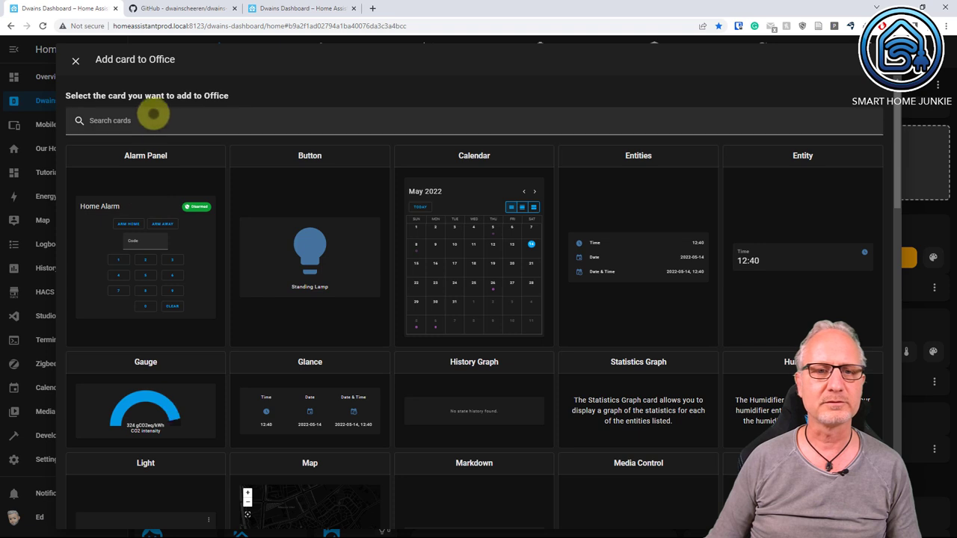
left_click(149, 118)
type("chips")
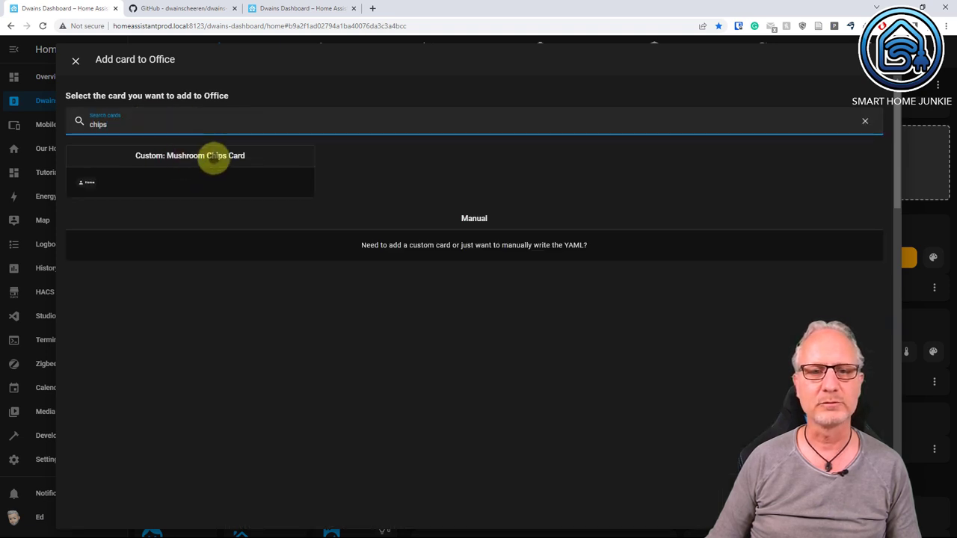
left_click(214, 156)
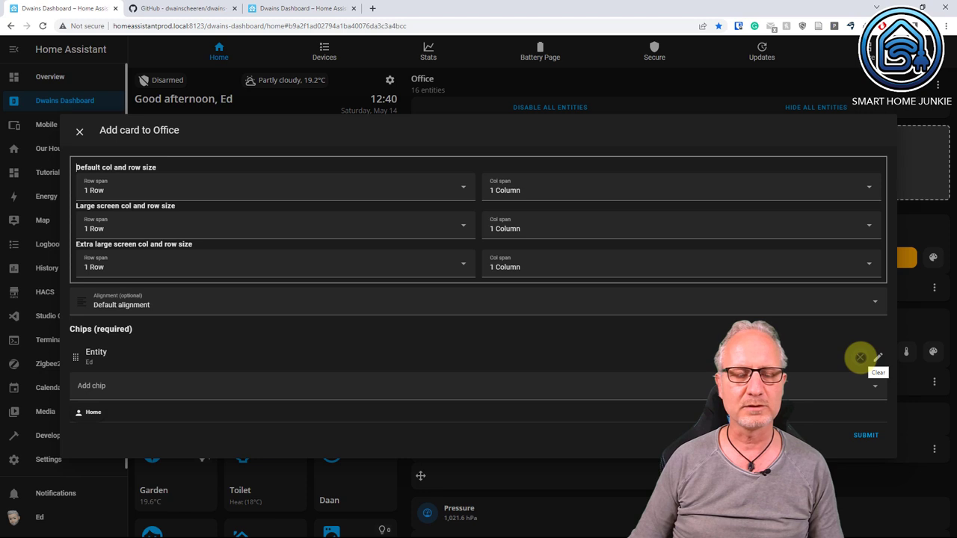
- Remove the default Entity chip from the new chips card and add a Template chip instead
left_click(860, 359)
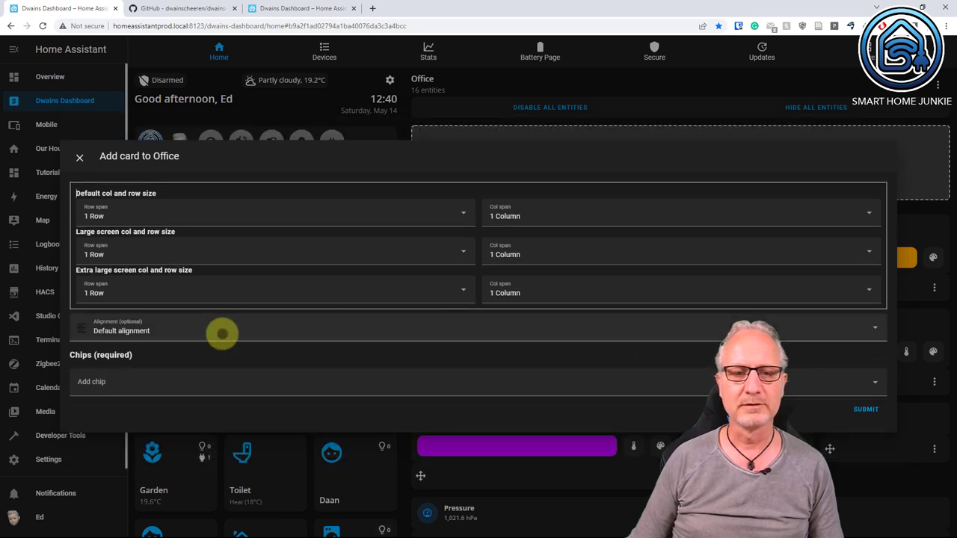
left_click(166, 380)
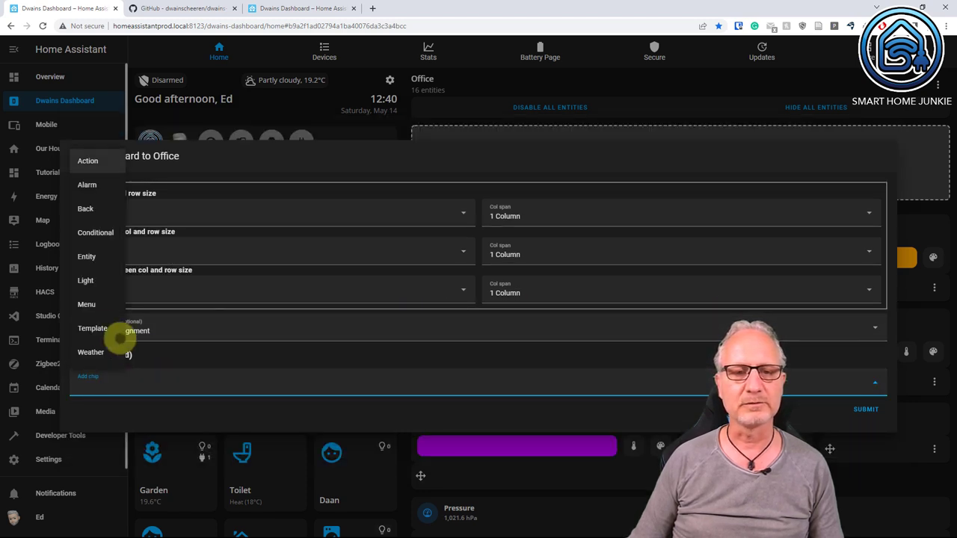
left_click(92, 329)
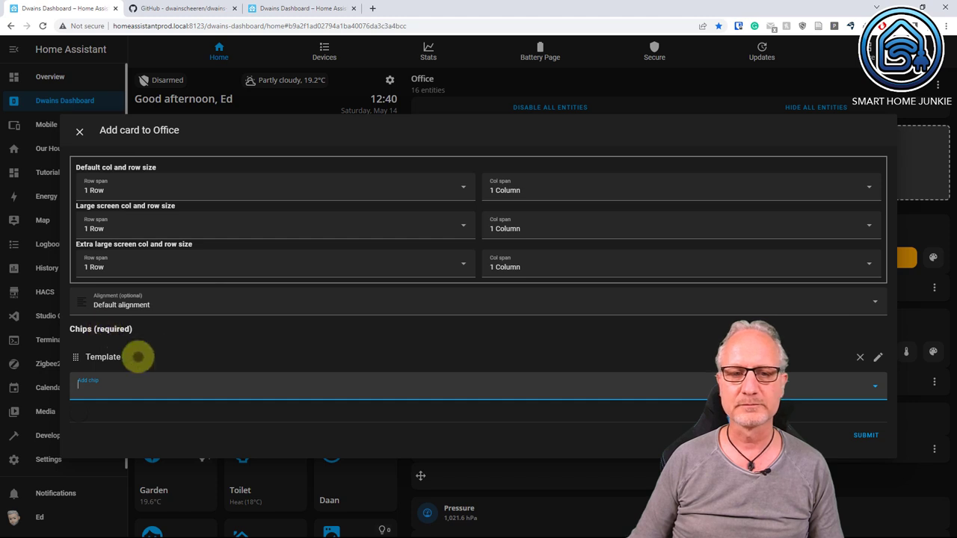
- Open the Template chip for editing and set its entity to Power Office (input_boolean.power_office)
left_click(879, 358)
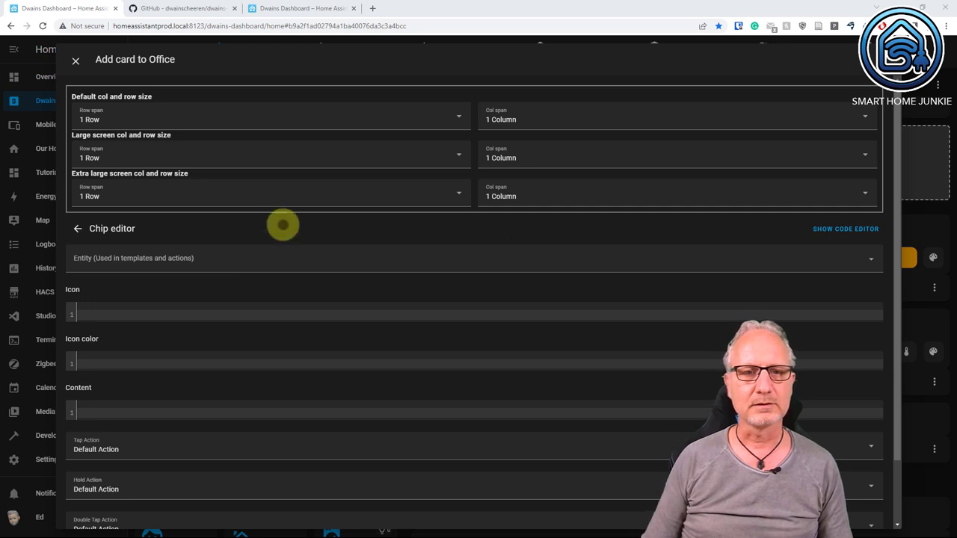
left_click(120, 258)
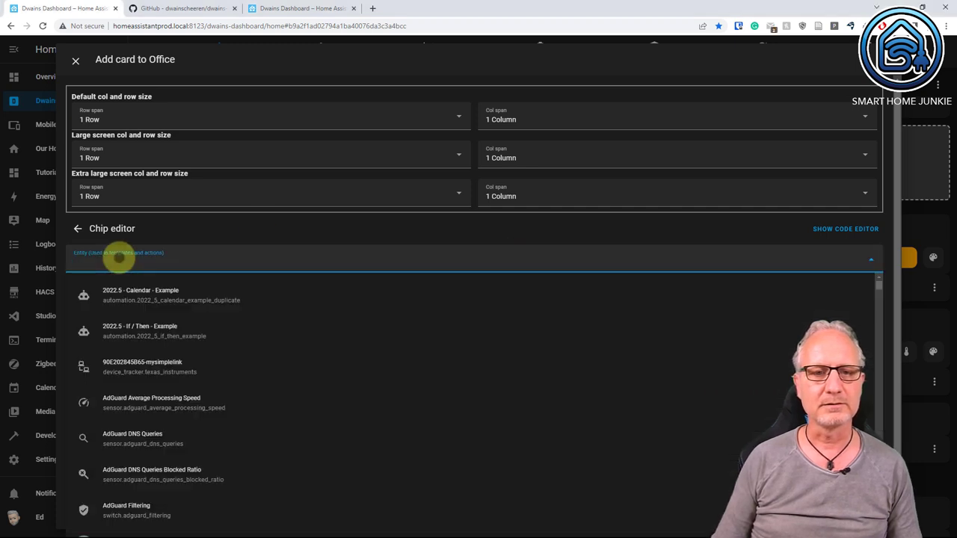
type("Power")
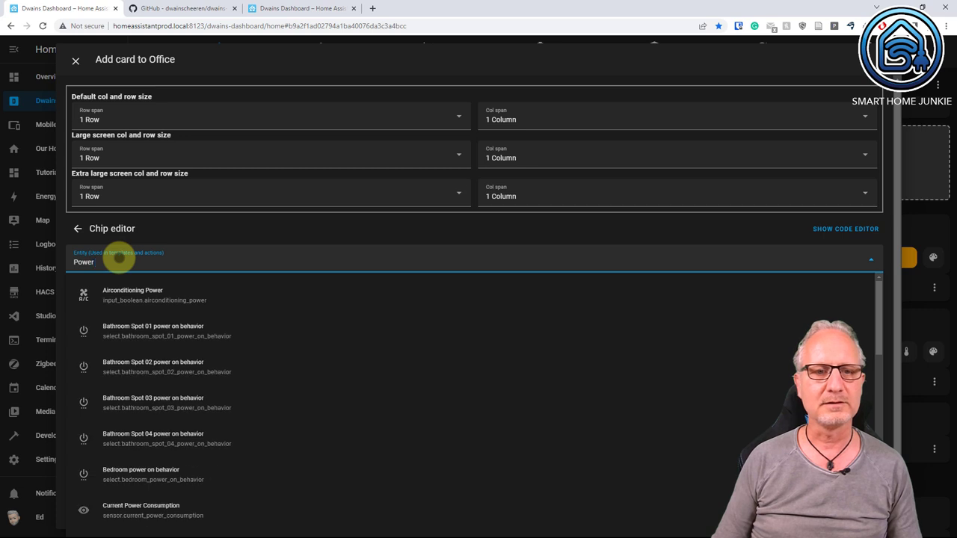
type(" Offi")
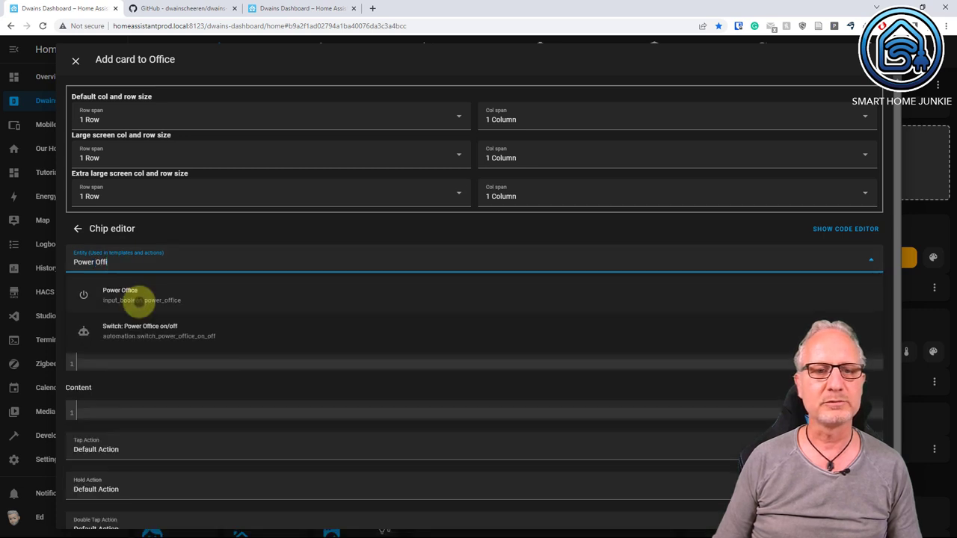
left_click(142, 294)
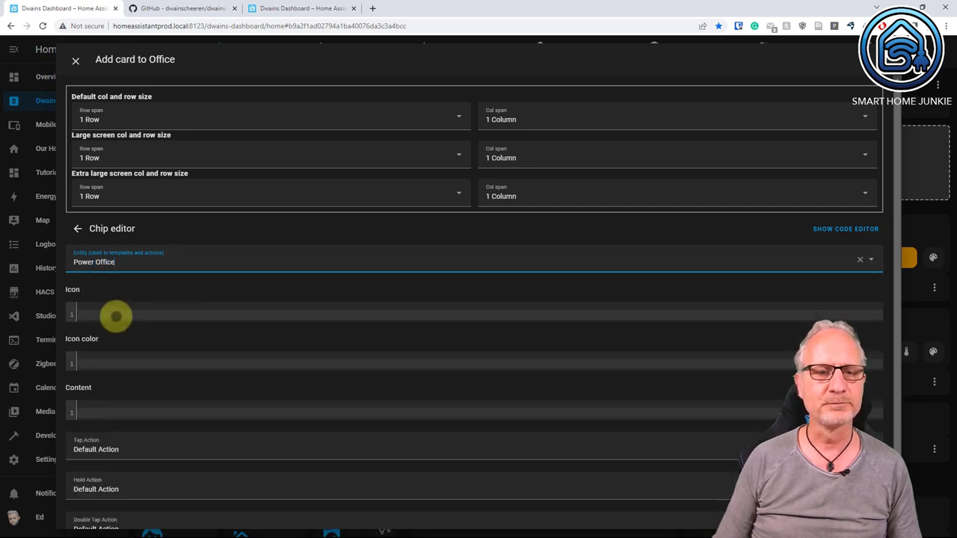
- Set the chip's icon to mdi:power and template its icon color as light-green when input_boolean.power_office is 'on', otherwise grey
left_click(94, 315)
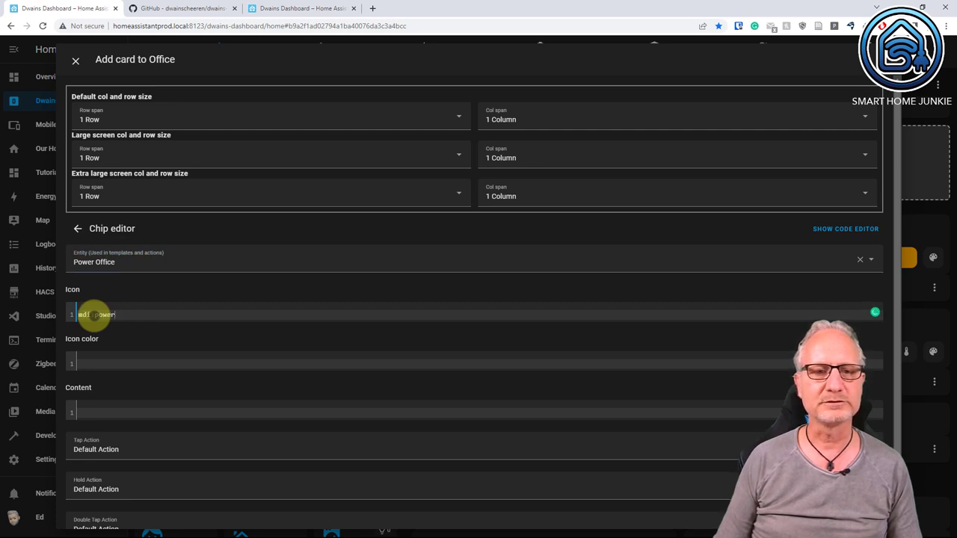
scroll(112, 354, "down", 1)
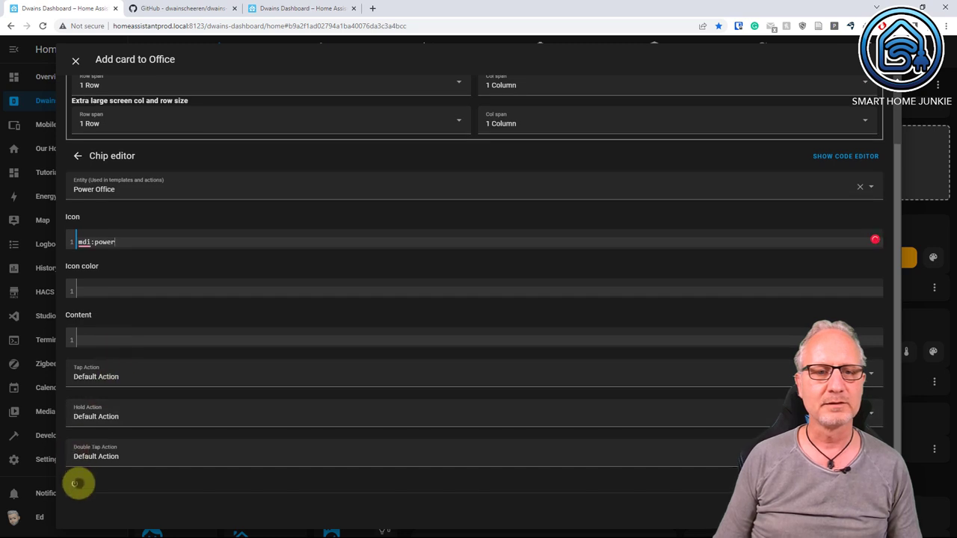
left_click(92, 292)
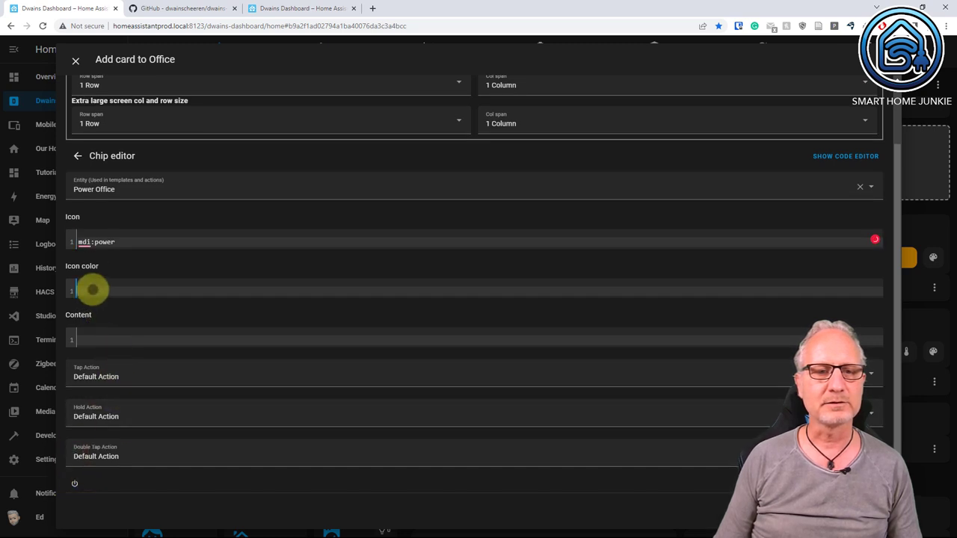
type("{% if is_state('input_boolean.power_office', 'on') %}   light-green {% else %}   grey {% endif %}")
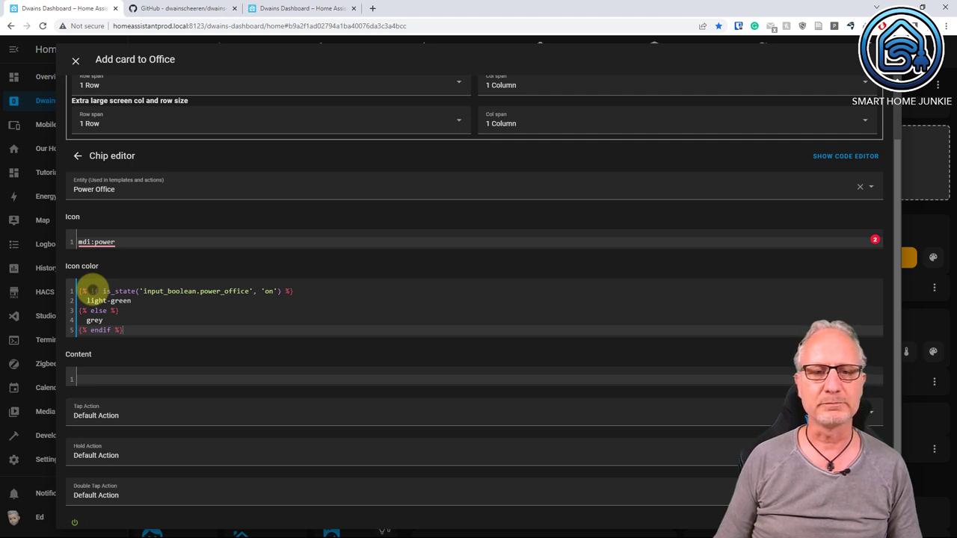
- Set the Power Office chip's tap action to Toggle and submit the new card
left_click(117, 416)
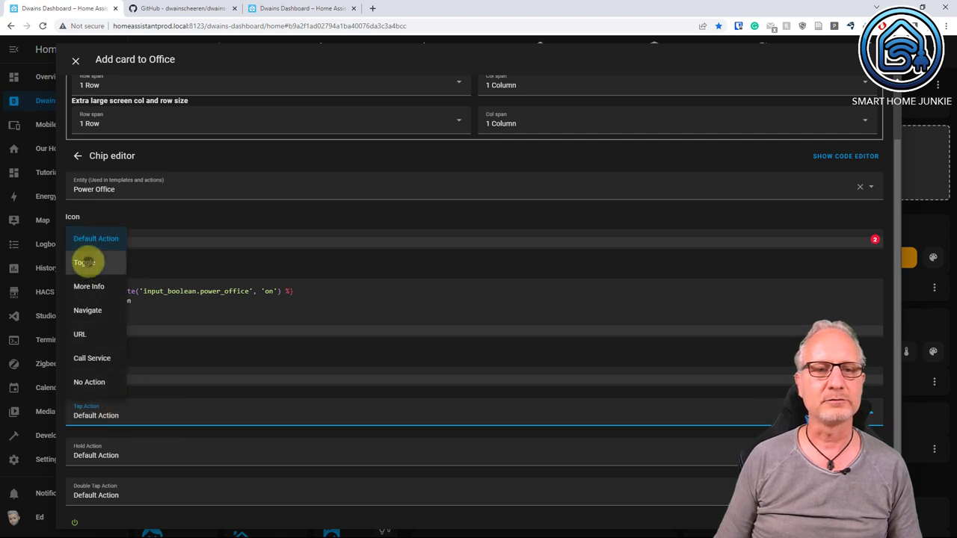
left_click(86, 262)
scroll(651, 417, "down", 1)
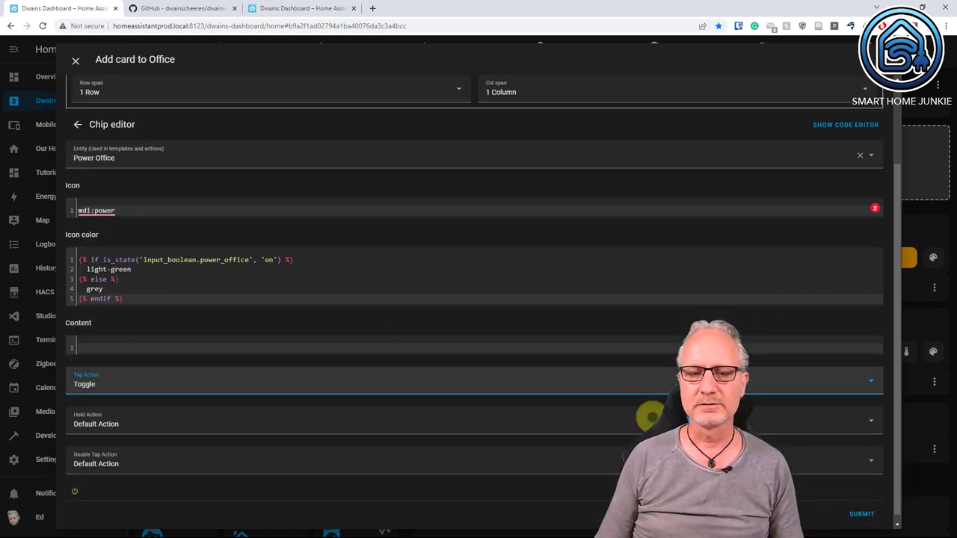
left_click(860, 507)
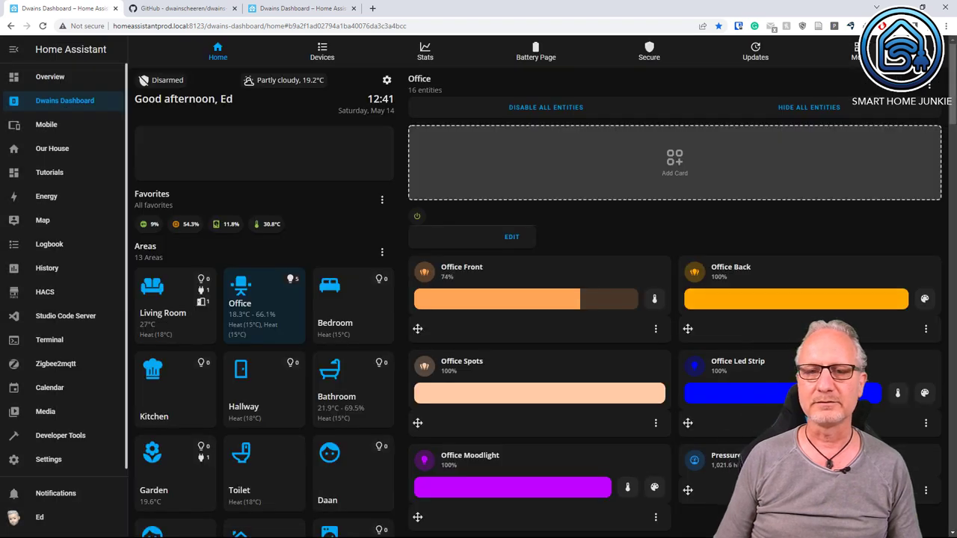
- Edit the chips card's column spans: 2 Columns by default, 3 Columns for large screens and 4 Columns for extra large screens
left_click(510, 236)
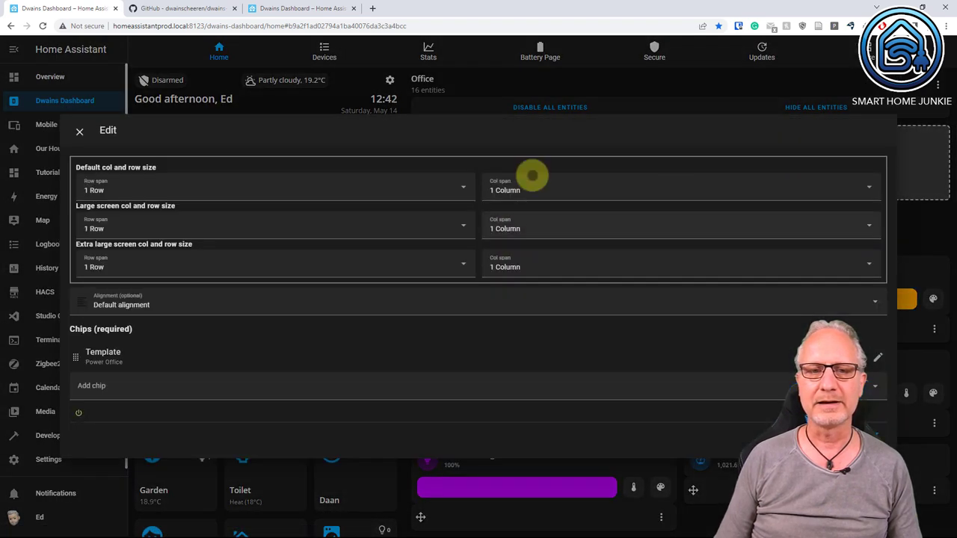
left_click(530, 179)
left_click(524, 238)
left_click(528, 224)
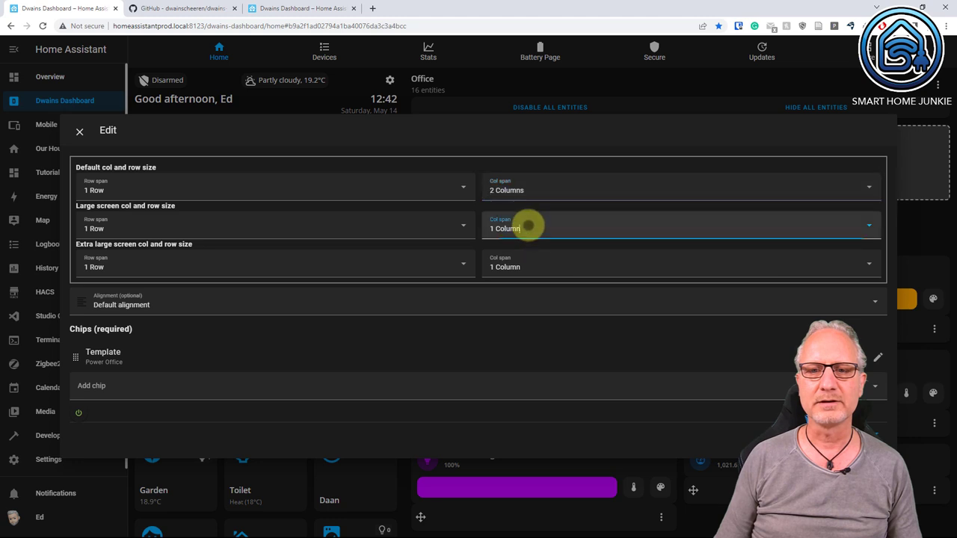
left_click(522, 300)
left_click(519, 265)
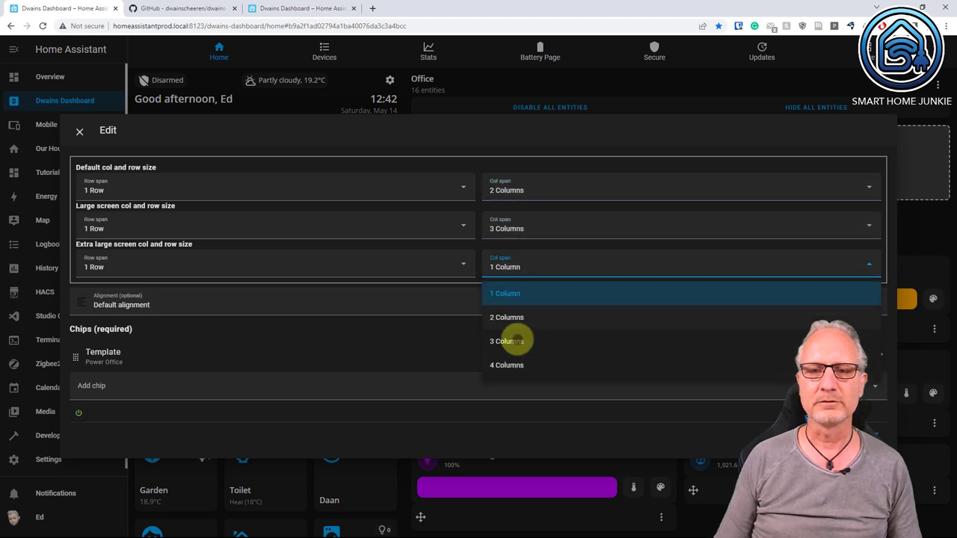
left_click(519, 367)
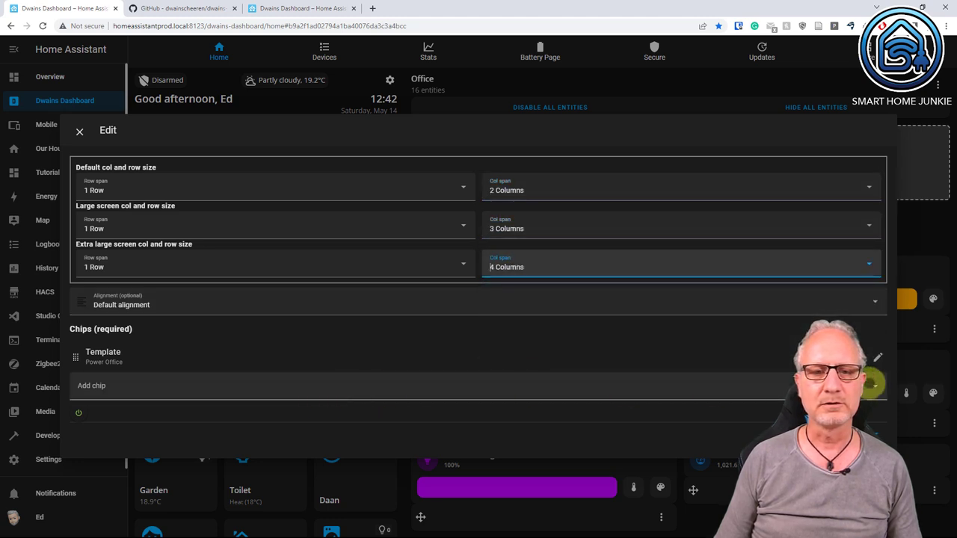
- Add a second Template chip to the Office chips card
left_click(867, 388)
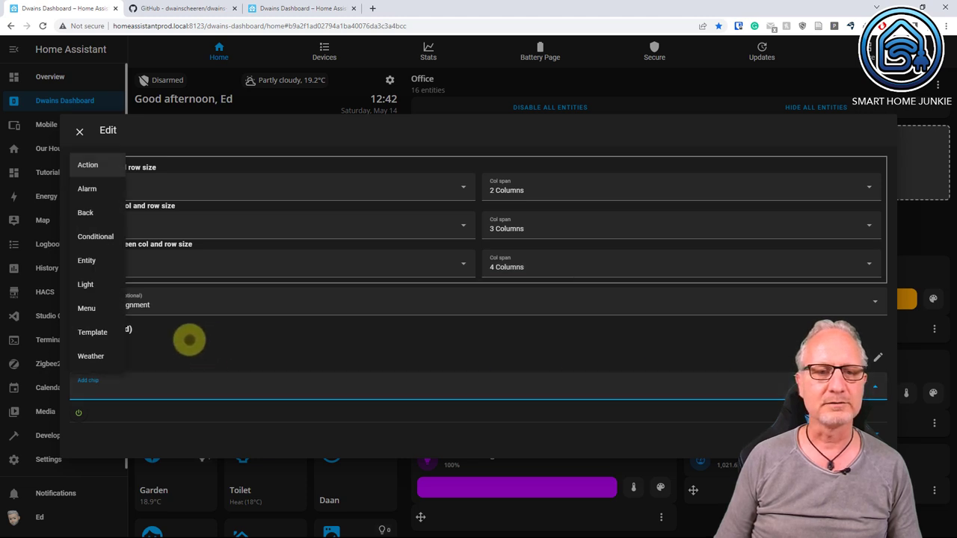
left_click(92, 332)
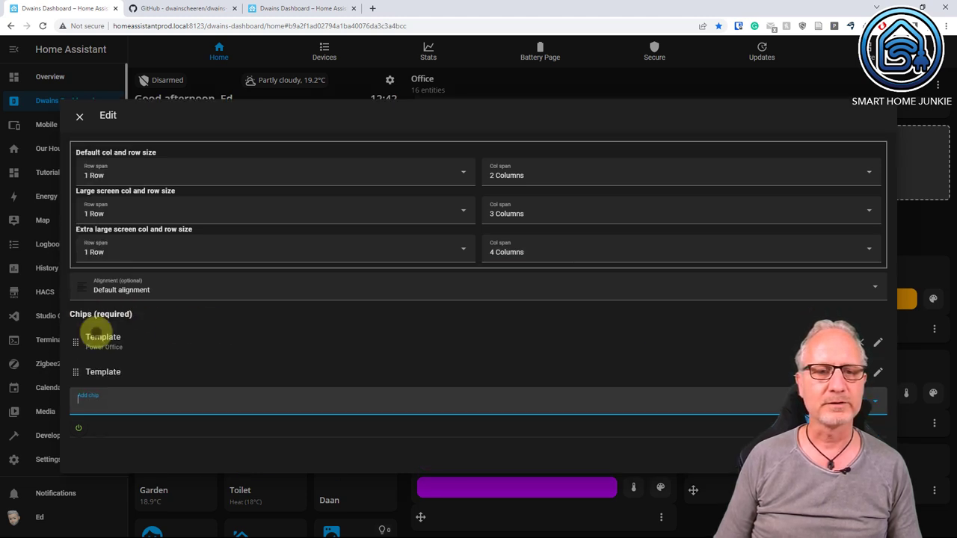
- Edit the second Template chip and set its entity to Airconditioning Power (input_boolean.airconditioning_power)
left_click(879, 372)
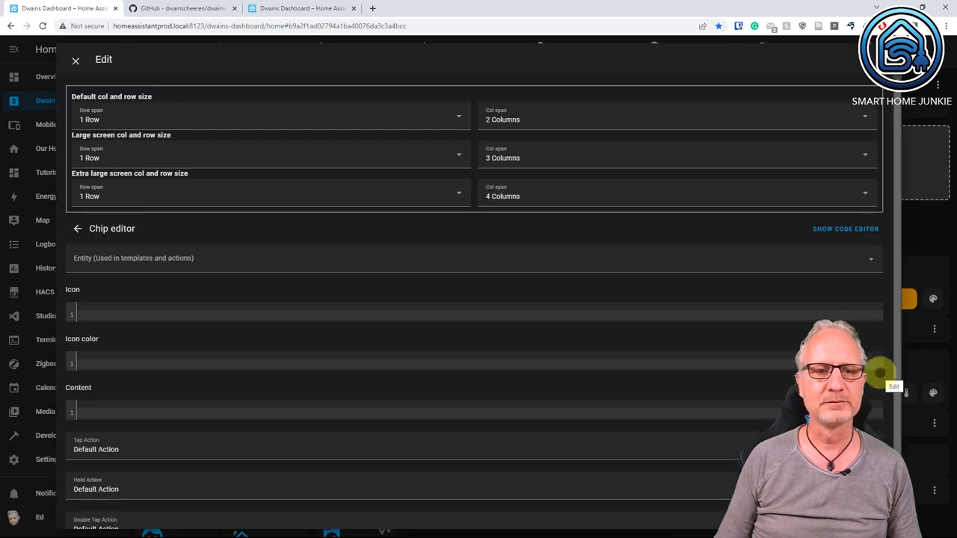
left_click(192, 261)
type("A")
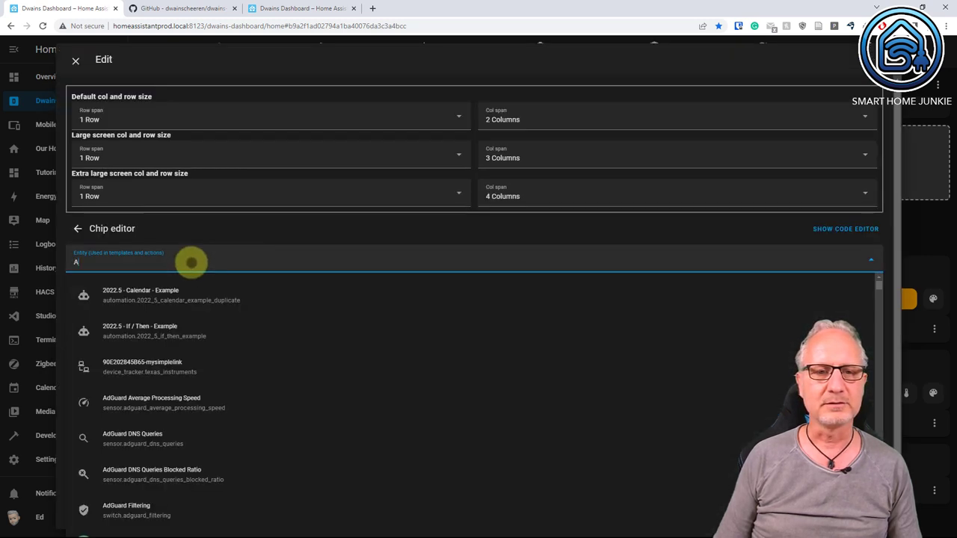
type("irconditio")
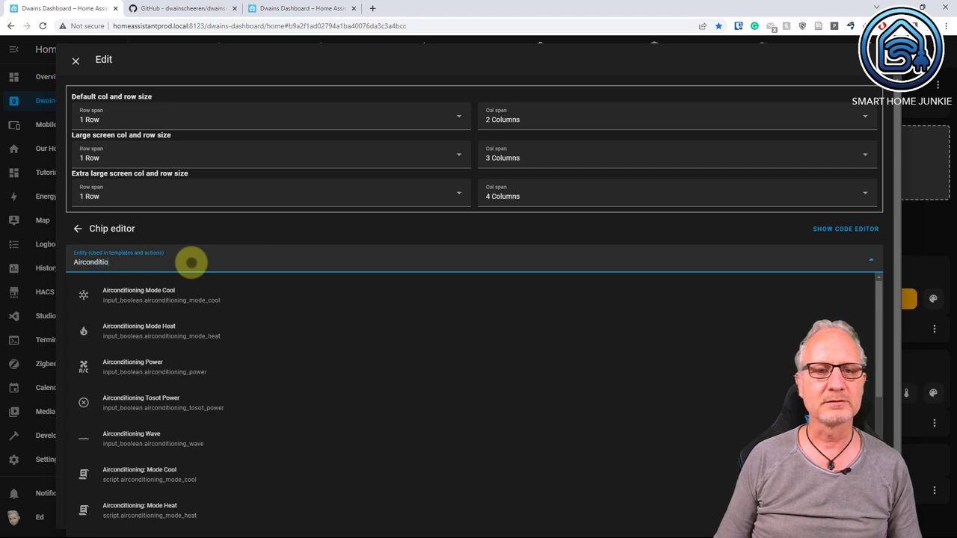
type("ning Power")
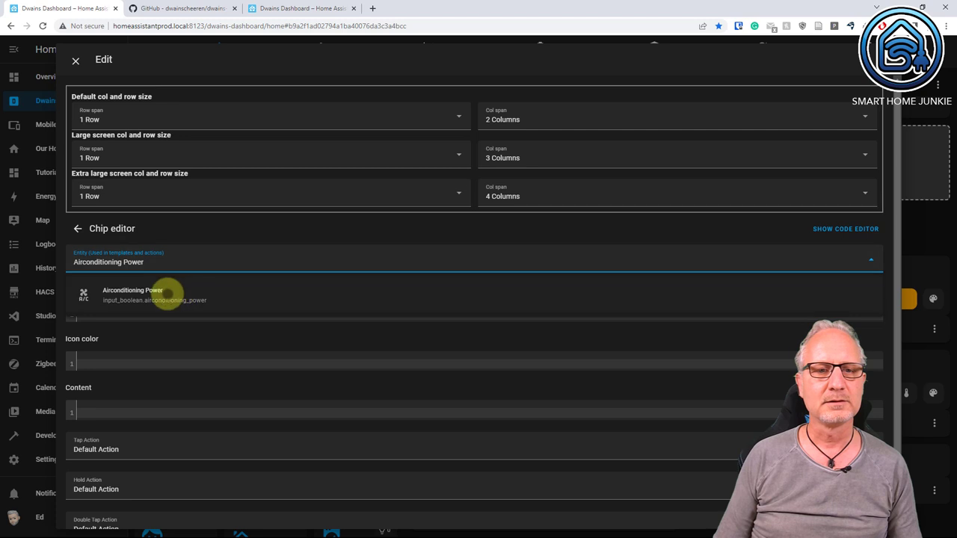
left_click(166, 293)
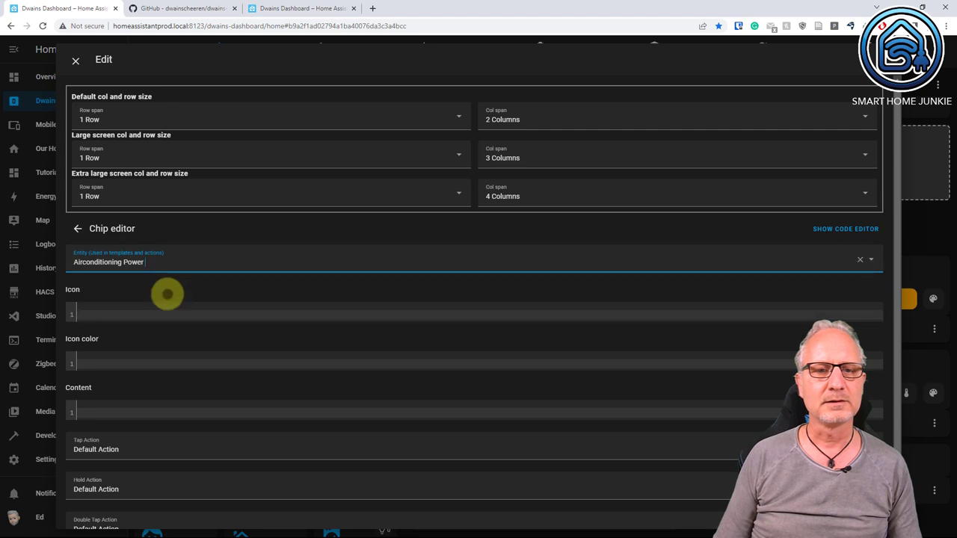
- Set the chip's icon to mdi:air-conditioner and template its icon color as light-blue when input_boolean.airconditioning_power is 'on', otherwise grey
left_click(130, 314)
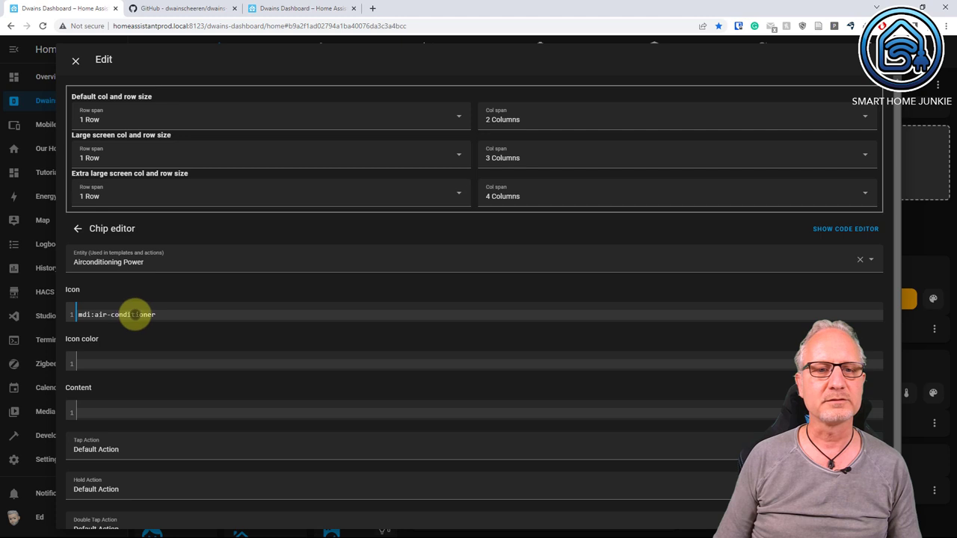
scroll(135, 314, "down", 1)
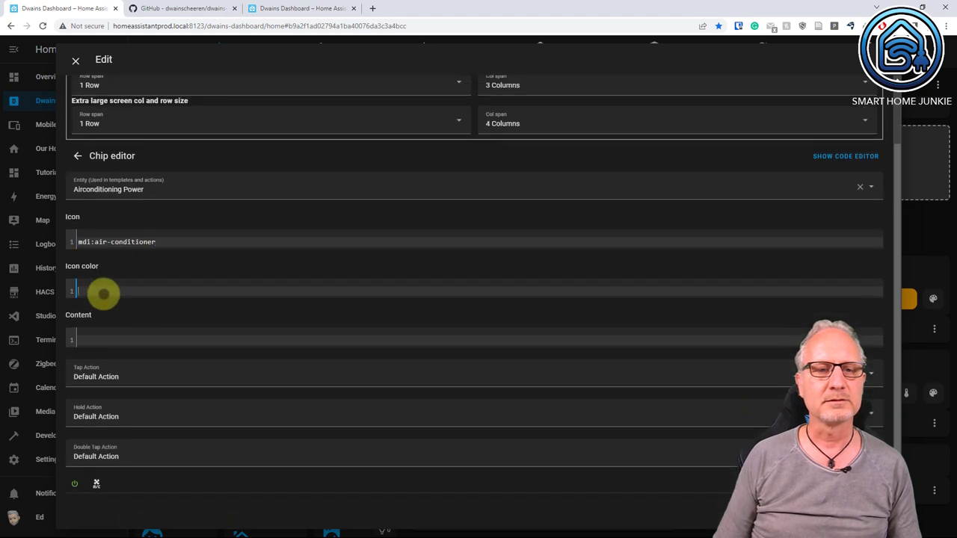
type("{% if is_state('input_boolean.airconditioning_power', 'on') %}   light-blue {% else %}  grey {% endif %}")
scroll(233, 307, "down", 1)
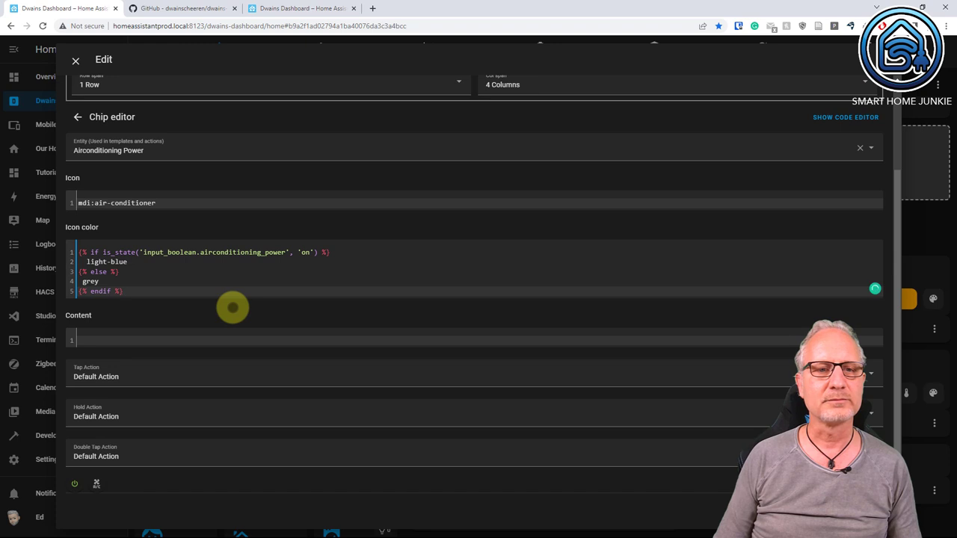
- Set the Airconditioning Power chip's tap action to Toggle and submit the chips card
left_click(118, 377)
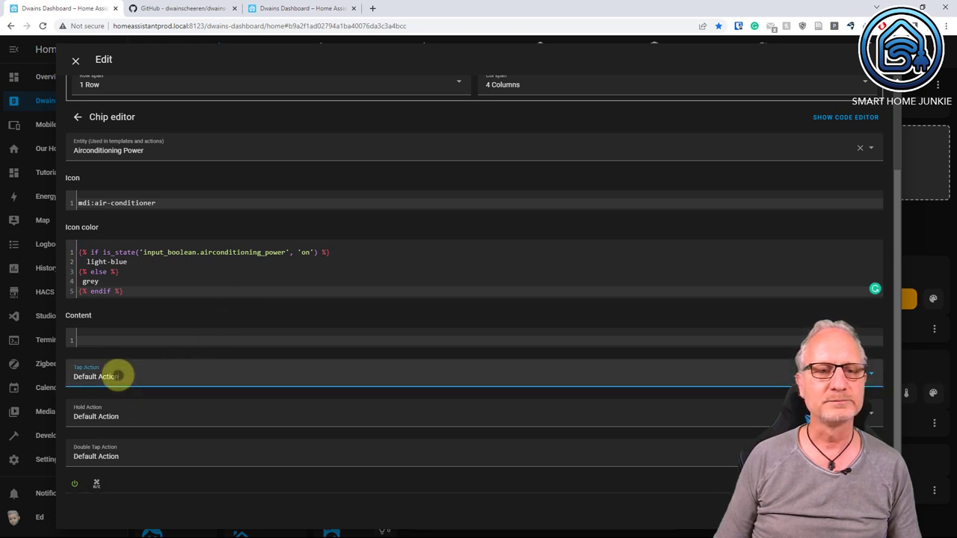
left_click(80, 222)
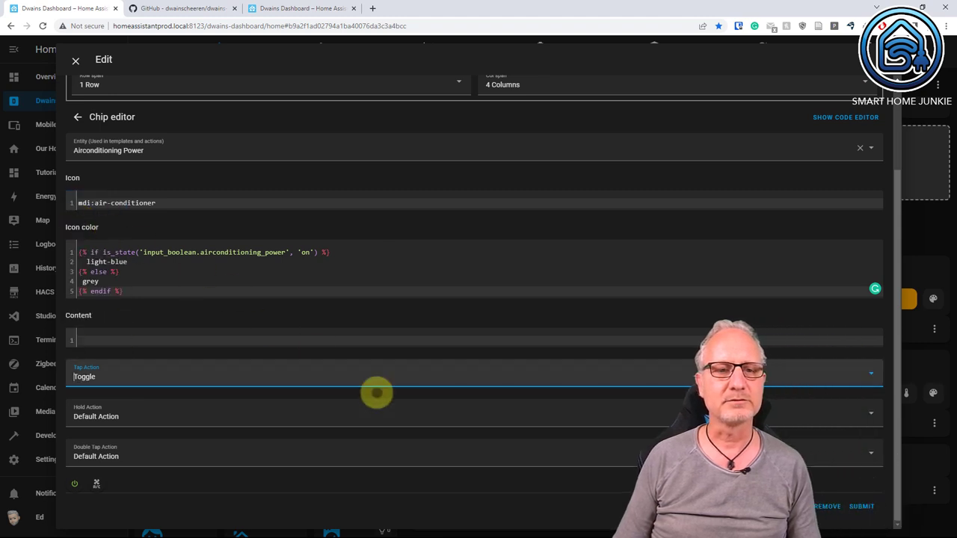
left_click(865, 504)
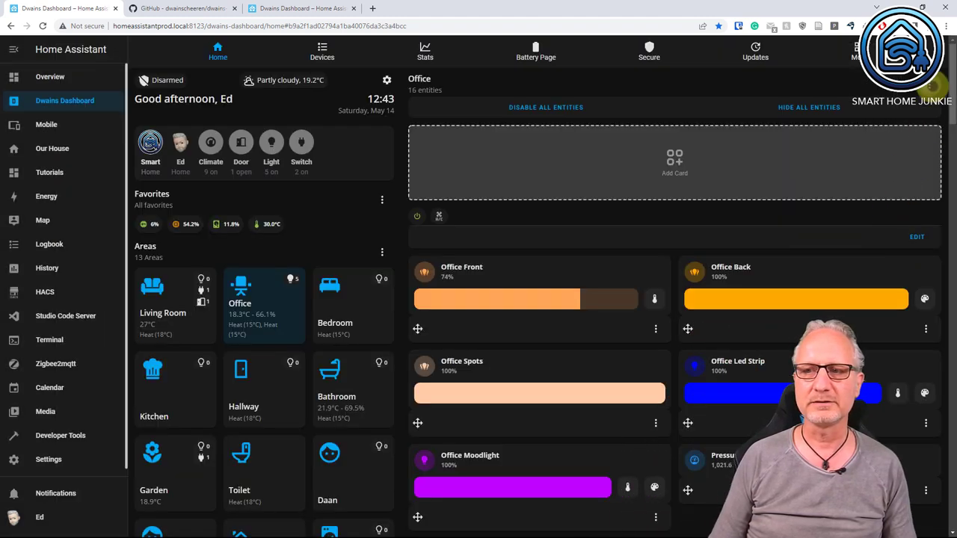
- Disable edit mode for the Office area and review its chips and card layout, including the mobile view
left_click(929, 86)
left_click(907, 136)
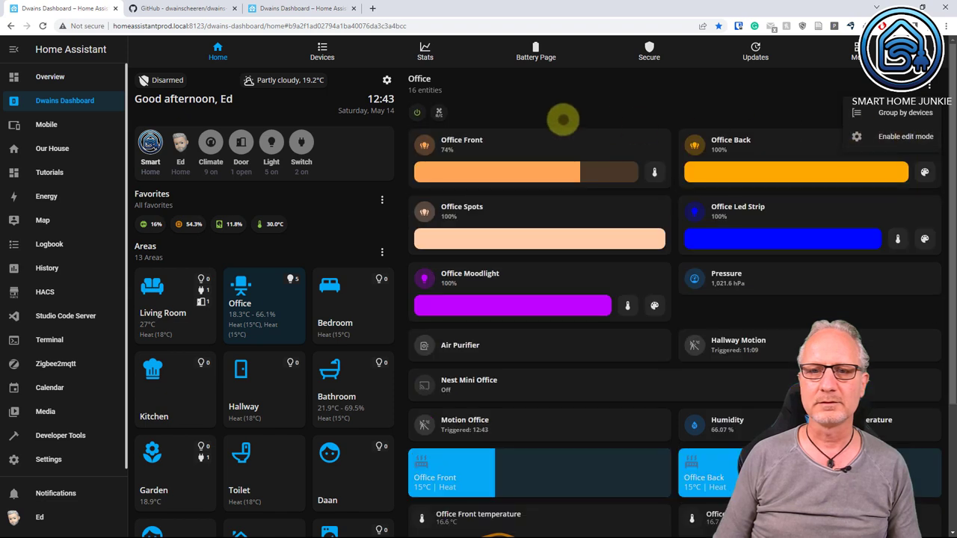
left_click(439, 113)
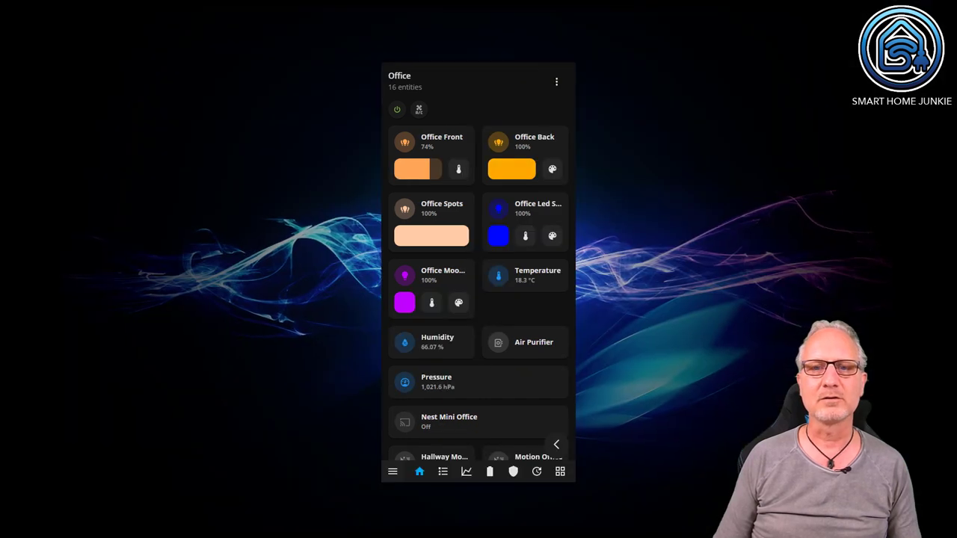
scroll(441, 262, "down", 3)
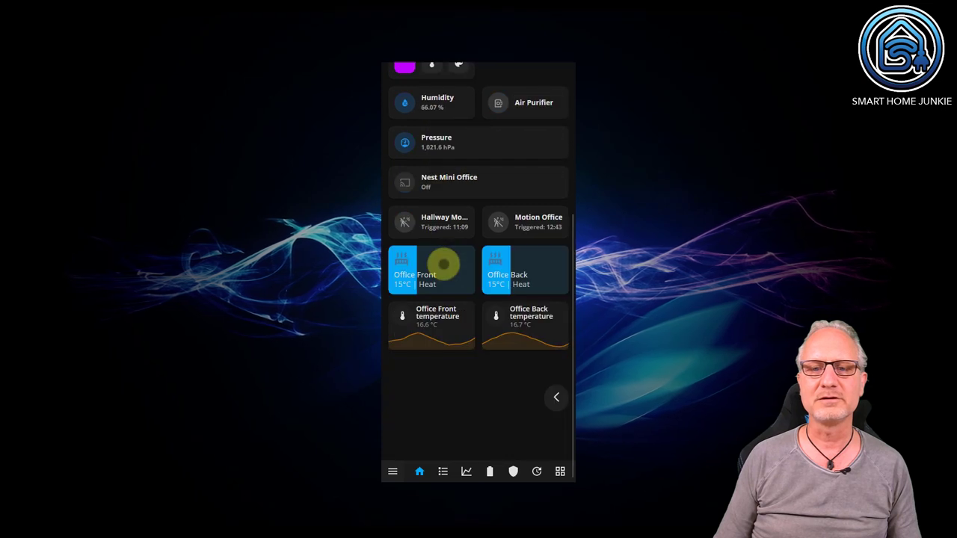
scroll(441, 262, "up", 4)
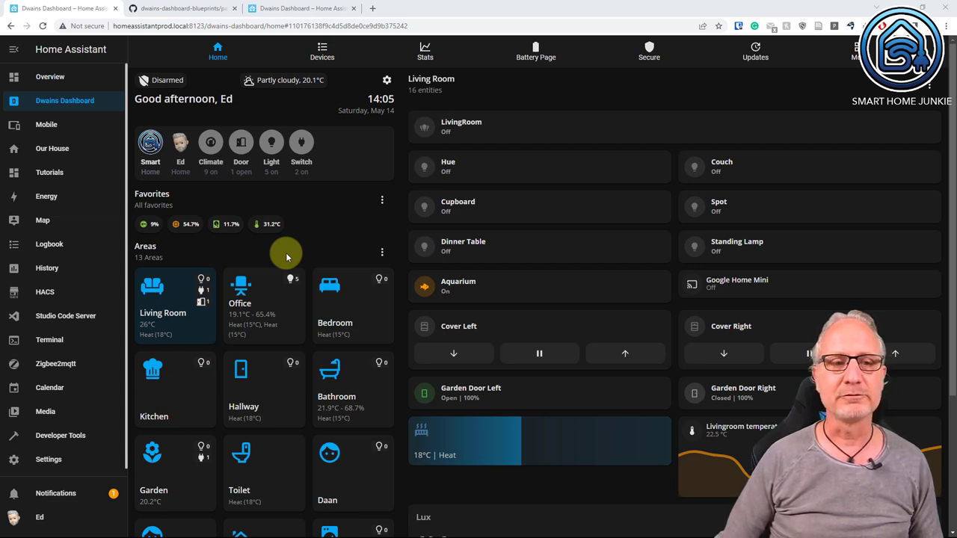
- Enable edit mode for both the Areas section and the Living Room area
left_click(382, 253)
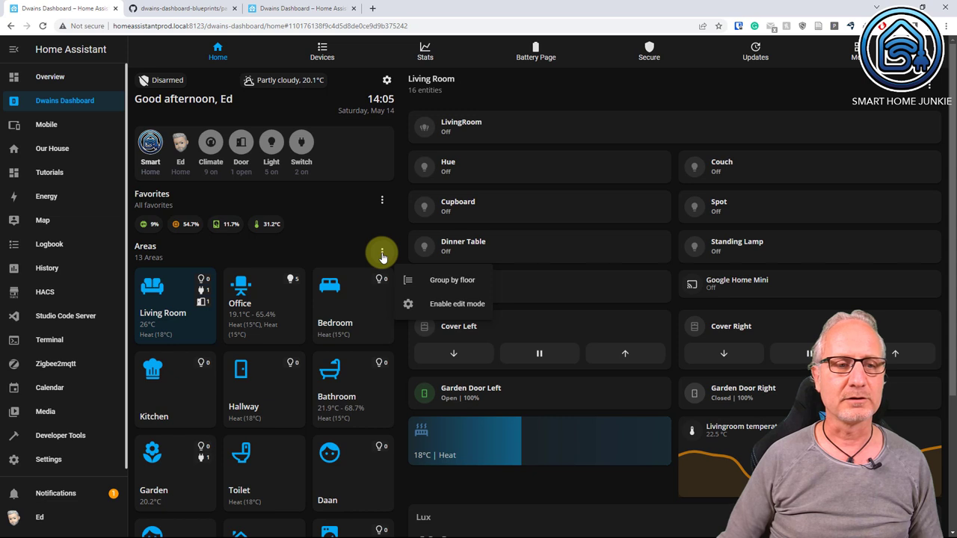
left_click(445, 306)
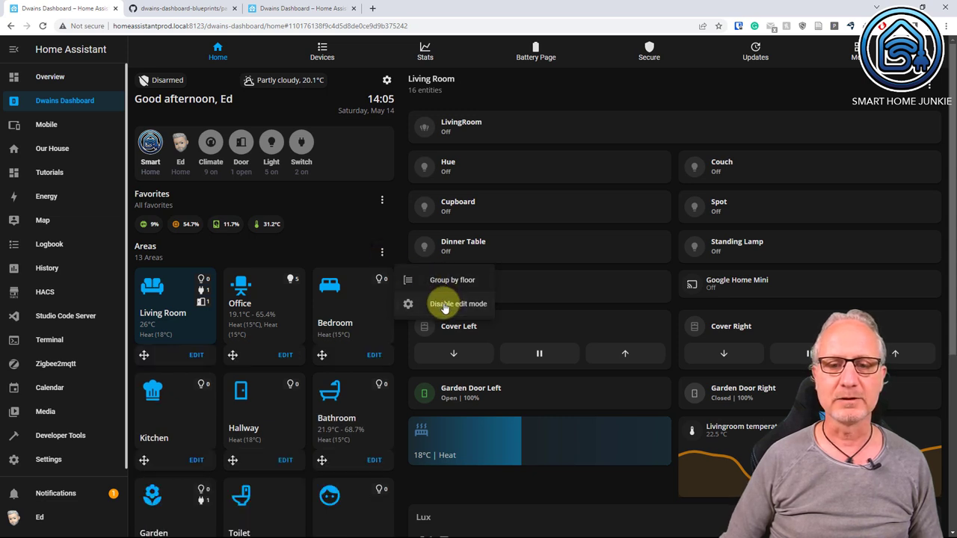
left_click(928, 88)
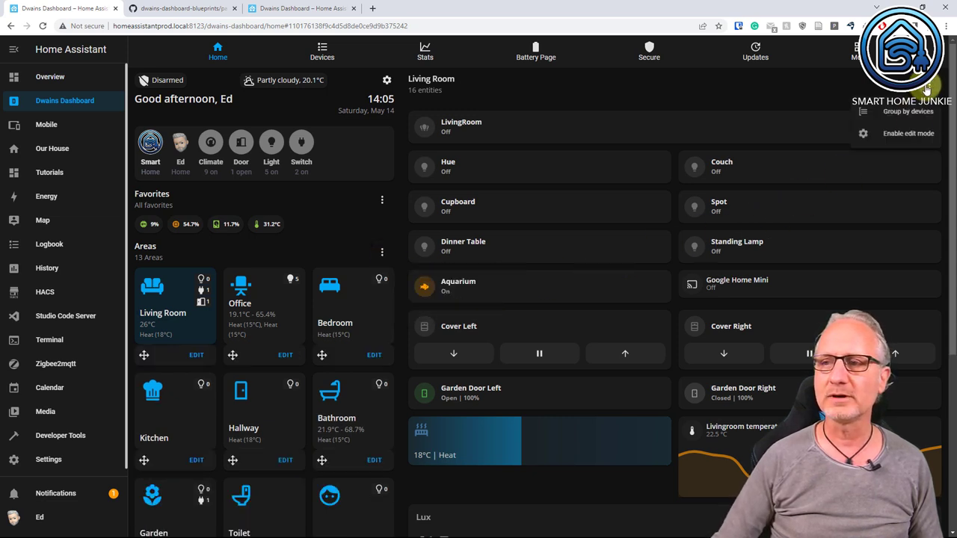
left_click(905, 139)
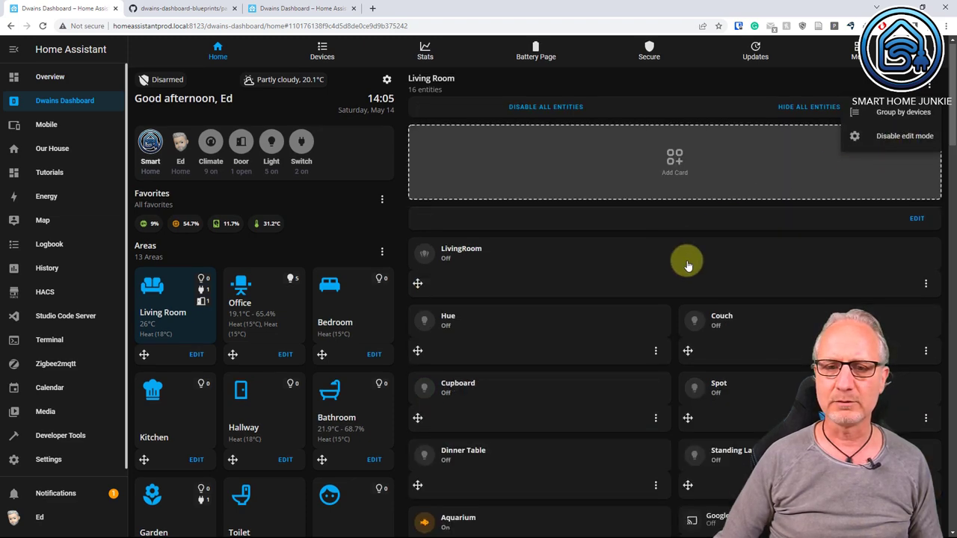
- Unhide the entity sensor.sw_plug_4_status among the Living Room's hidden entities
scroll(683, 261, "down", 15)
scroll(690, 261, "down", 6)
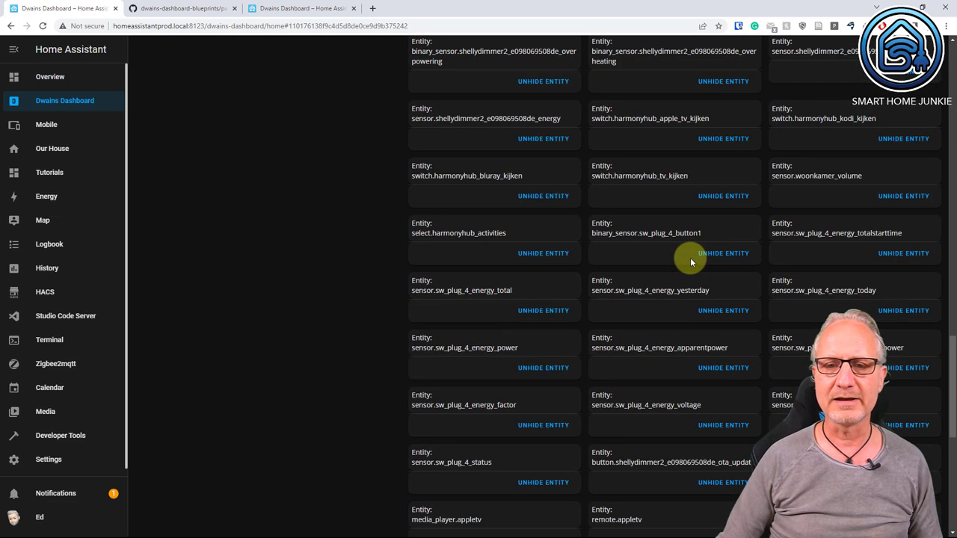
scroll(690, 261, "down", 2)
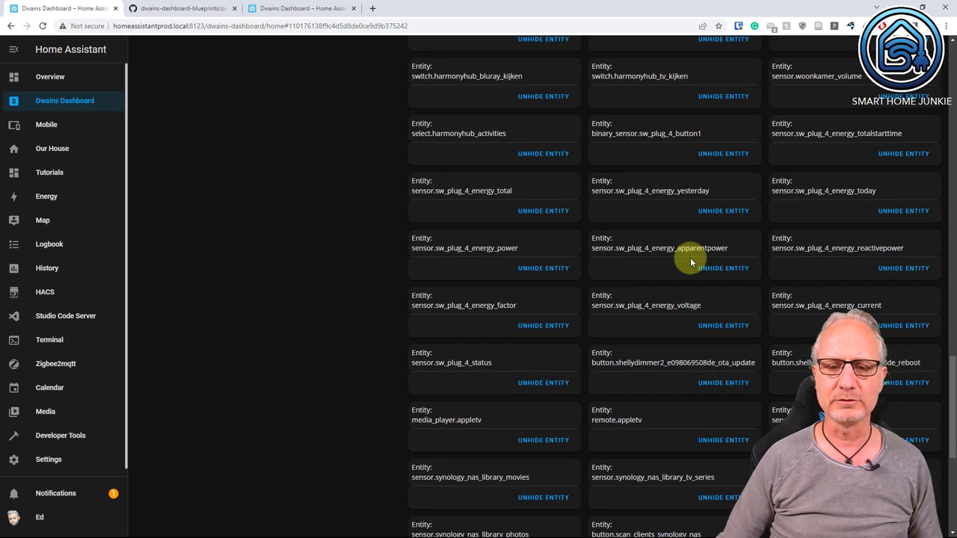
left_click(544, 385)
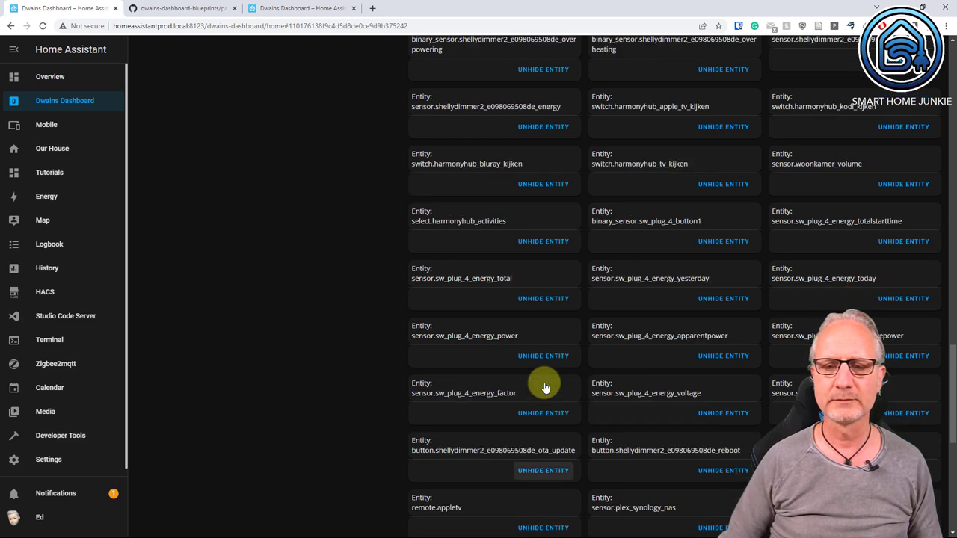
- Add the Living Room's SW_PLUG_4 status entity to the favorites
scroll(544, 387, "up", 10)
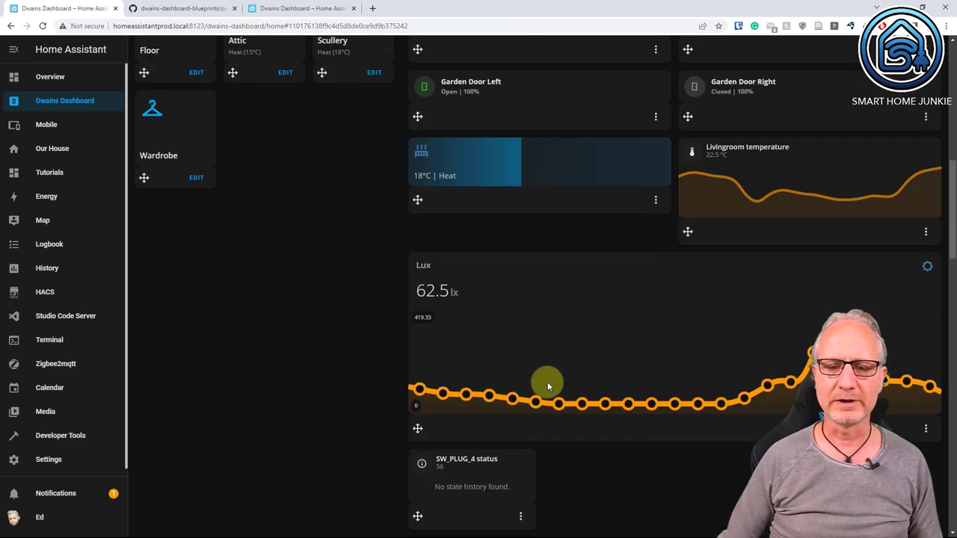
scroll(547, 382, "down", 2)
left_click(521, 367)
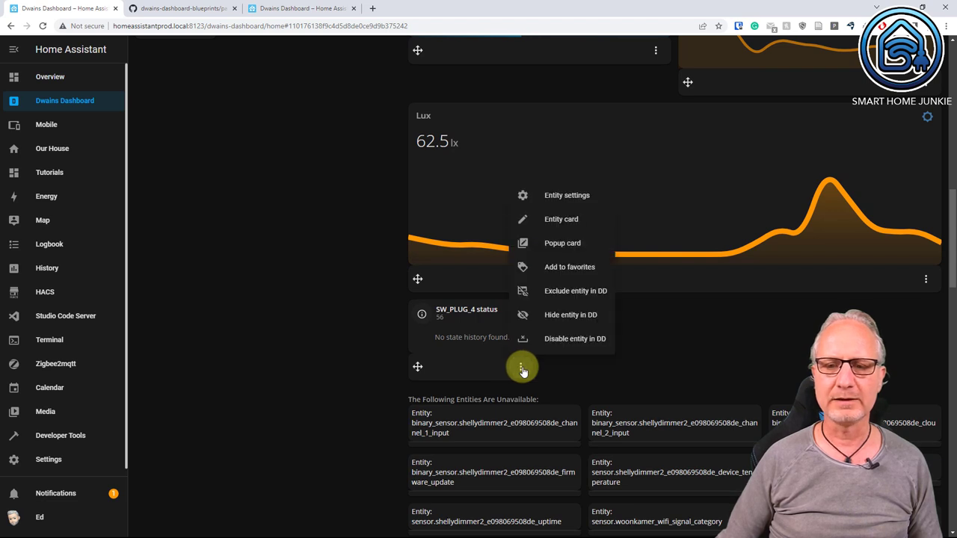
left_click(567, 269)
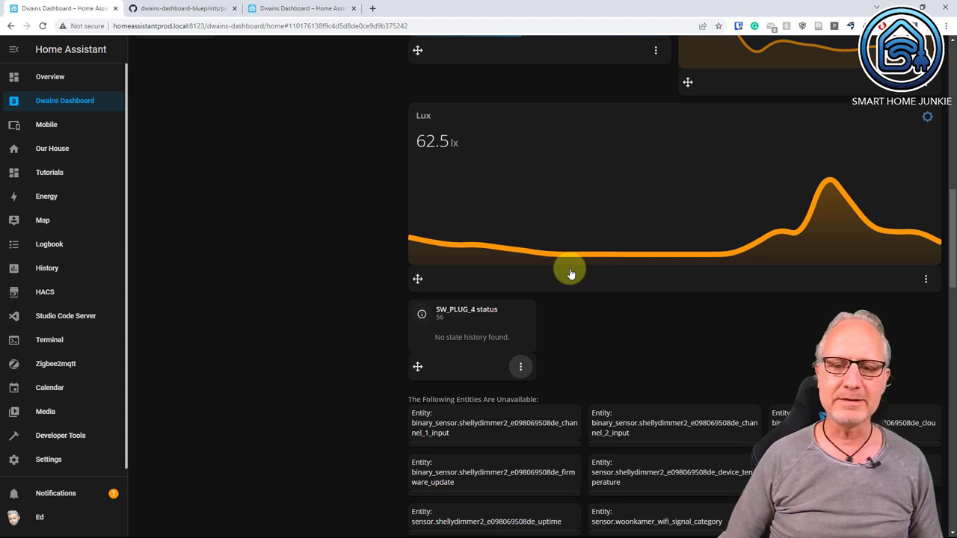
- Hide the SW_PLUG_4 status entity in the Living Room and return to the Favorites section
scroll(570, 274, "down", 1)
left_click(521, 313)
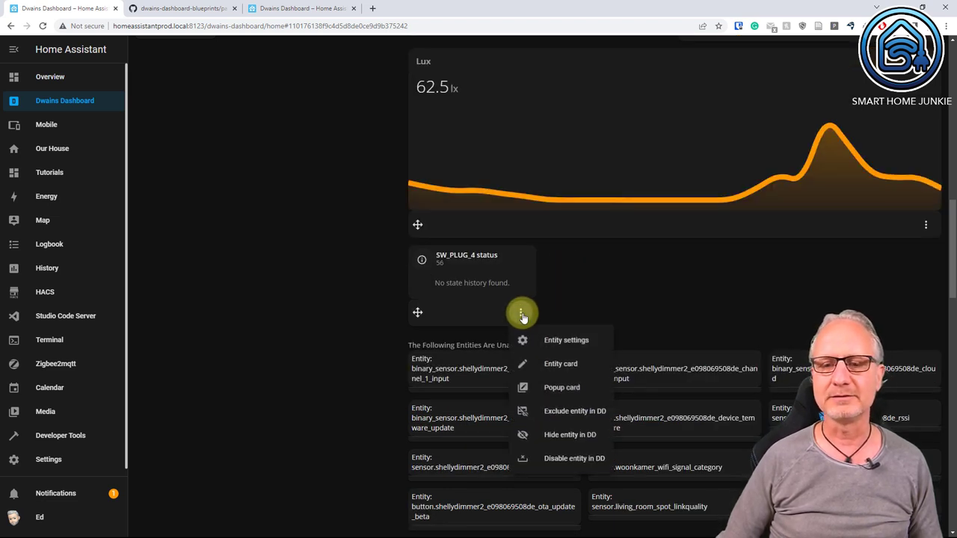
left_click(572, 437)
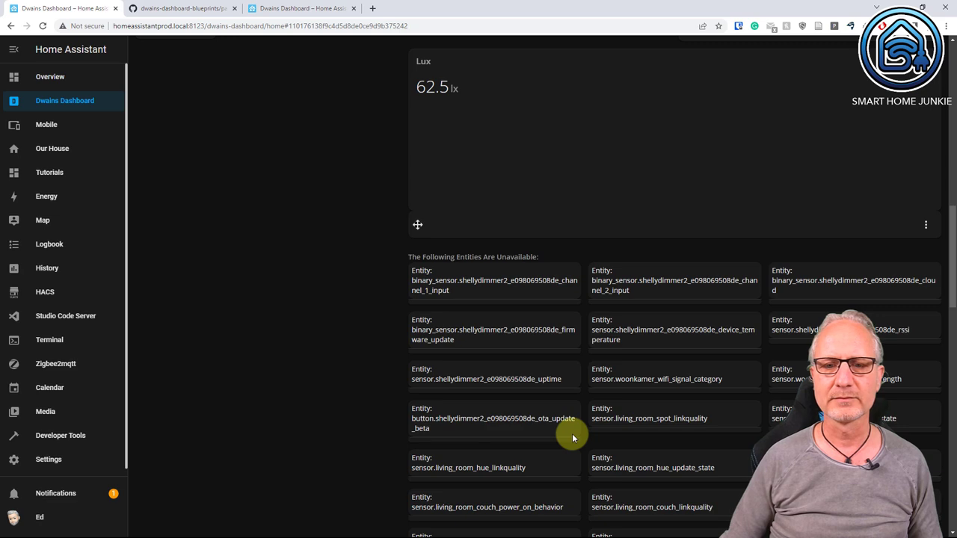
scroll(561, 410, "up", 8)
scroll(561, 411, "up", 3)
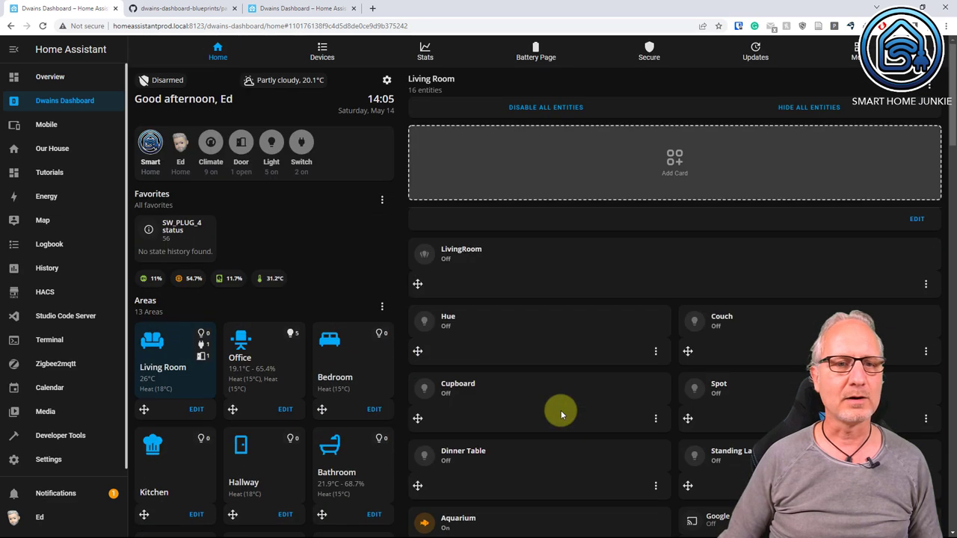
- Enable edit mode for Favorites and use a Mushroom Chips Card as the entity card of the SW_PLUG_4 status entity
left_click(382, 203)
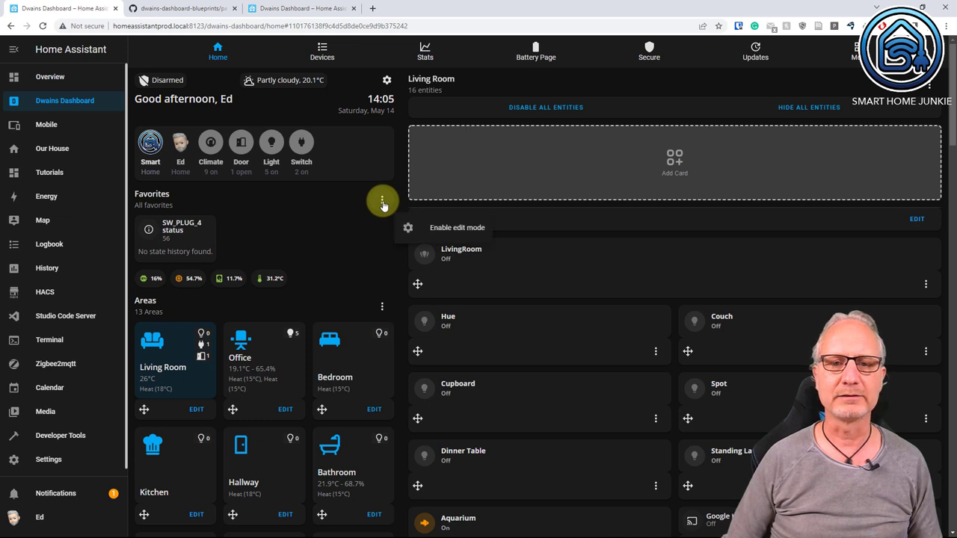
left_click(446, 229)
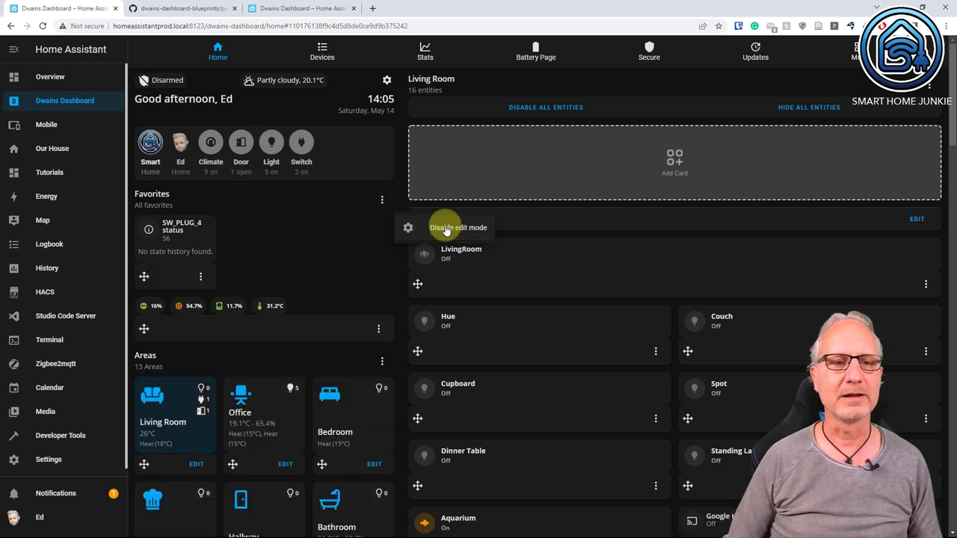
left_click(202, 280)
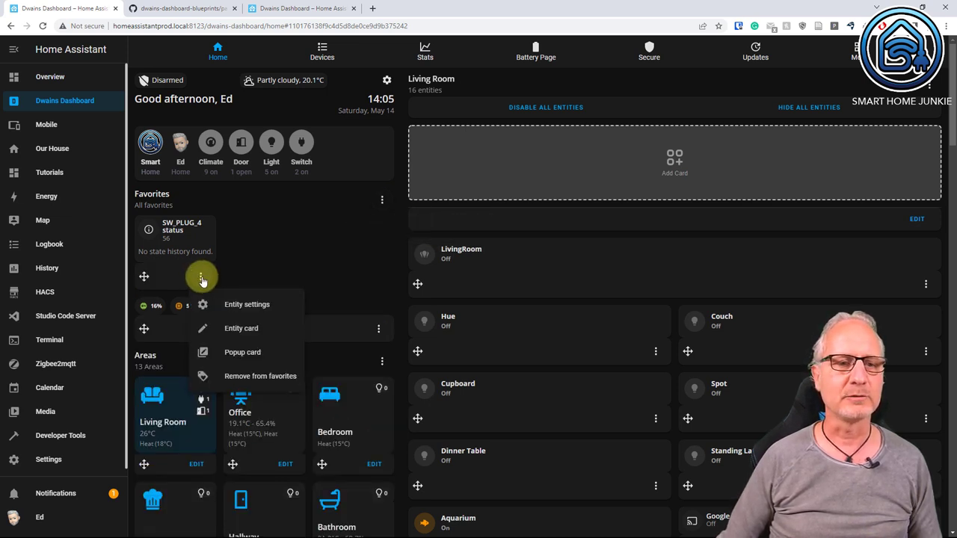
left_click(254, 329)
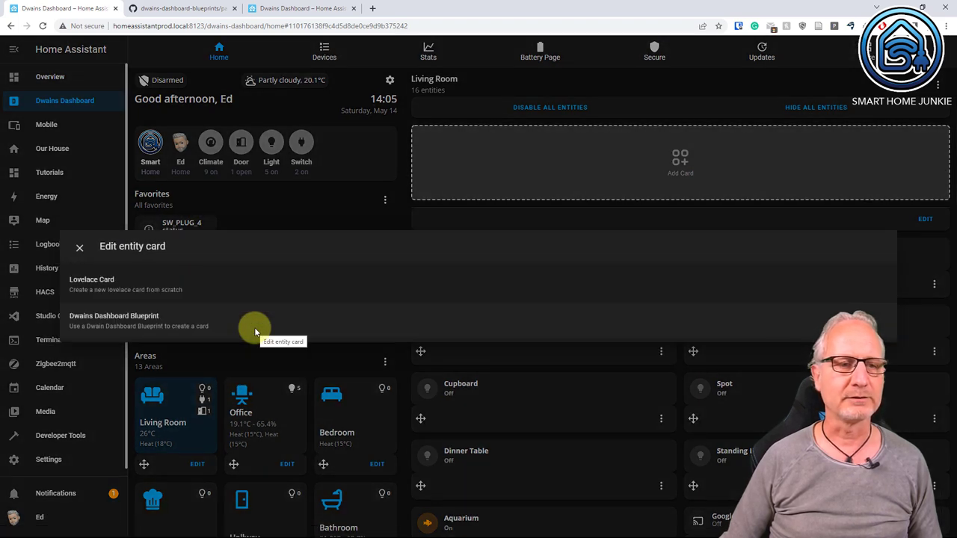
left_click(108, 290)
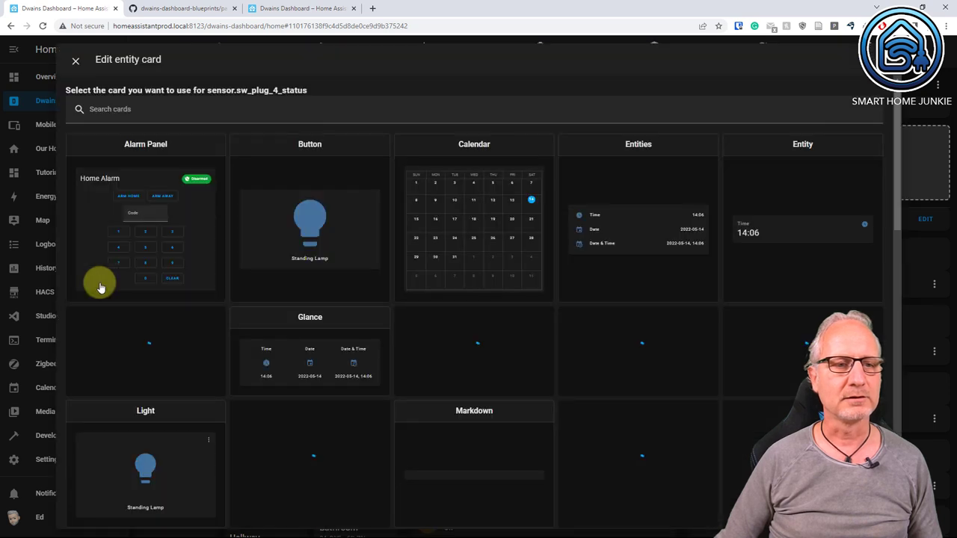
left_click(129, 111)
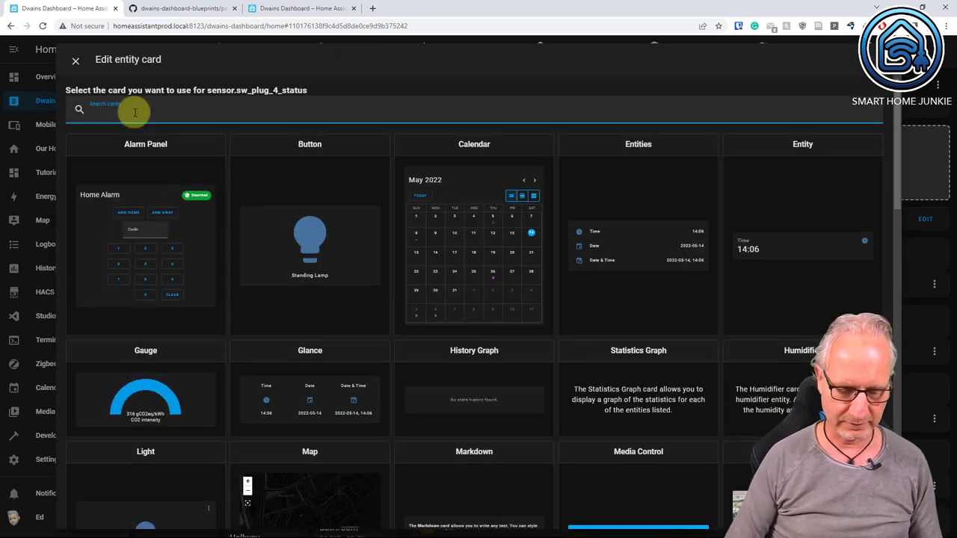
type("chips")
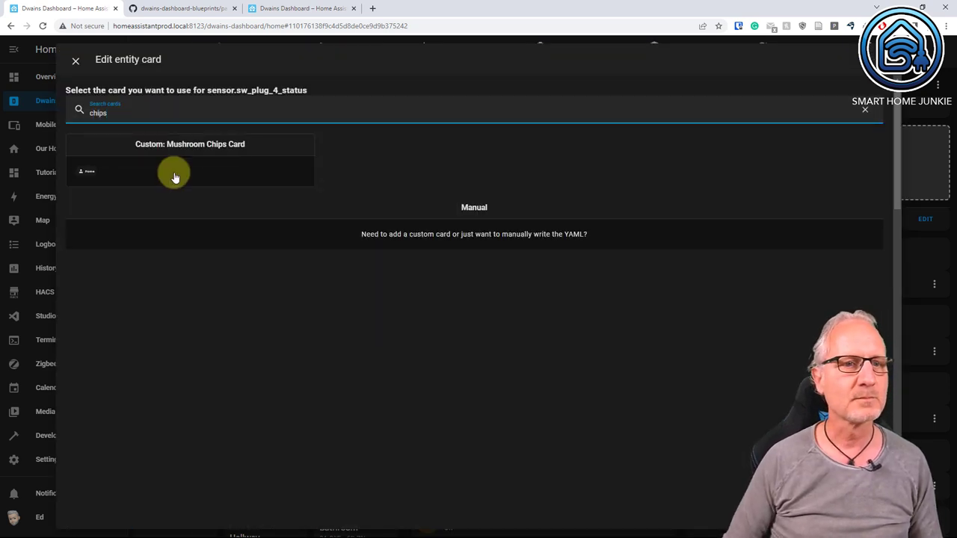
left_click(175, 178)
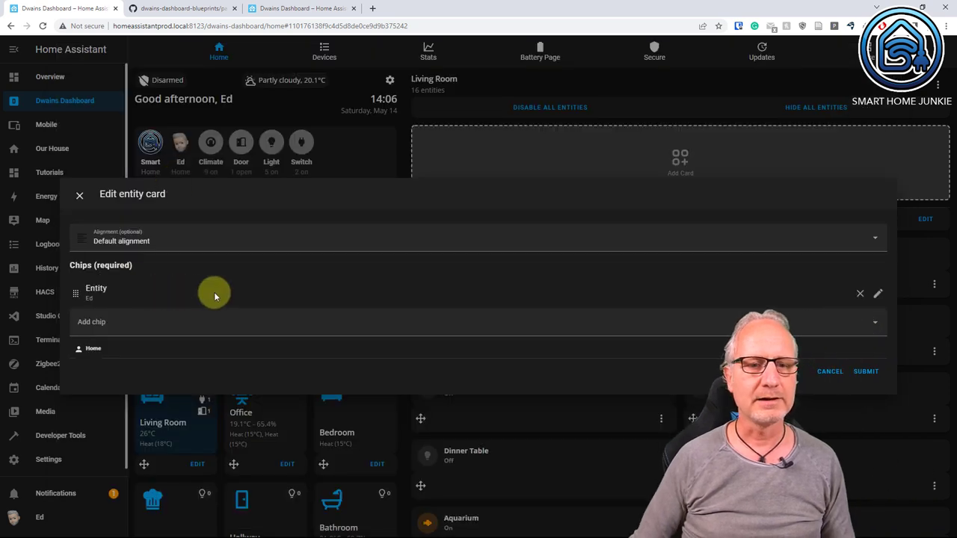
- Add a Light chip and a second Entity chip to the Mushroom Chips Card
left_click(876, 326)
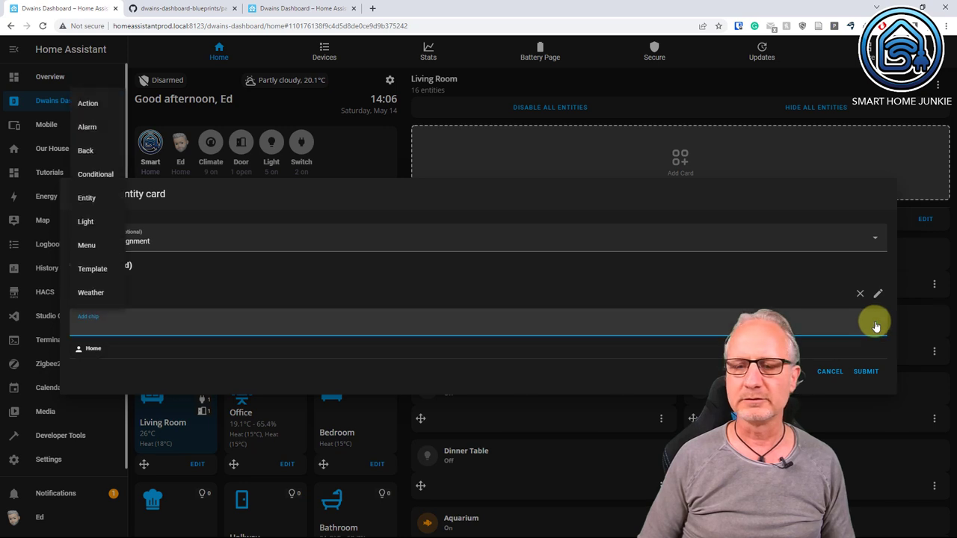
left_click(85, 223)
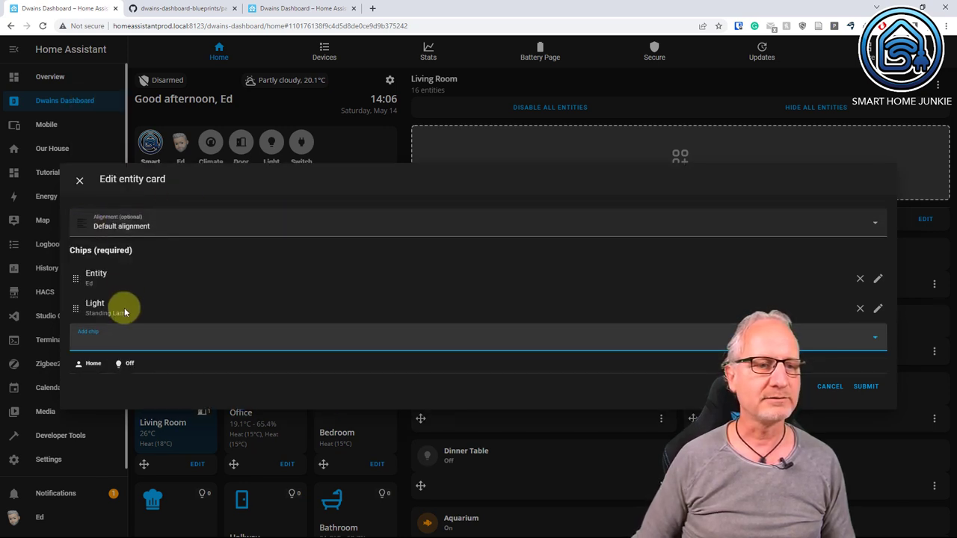
left_click(877, 342)
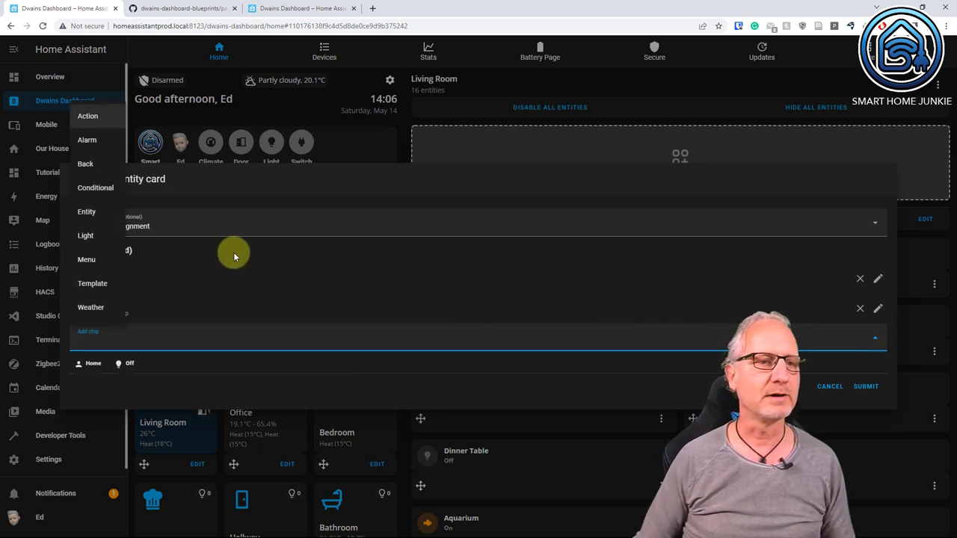
left_click(88, 212)
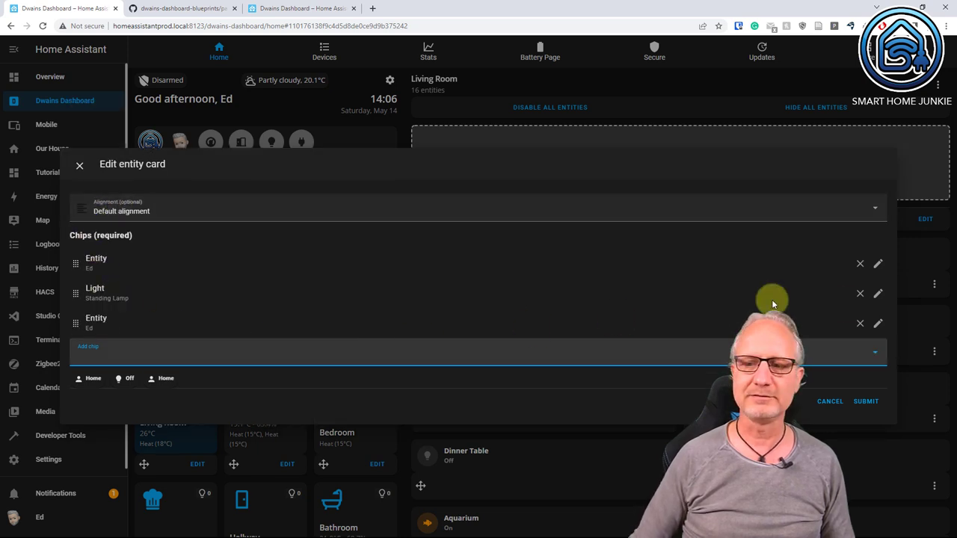
- Set the last Entity chip's entity to the Air Purifier switch and submit the chips card
left_click(876, 323)
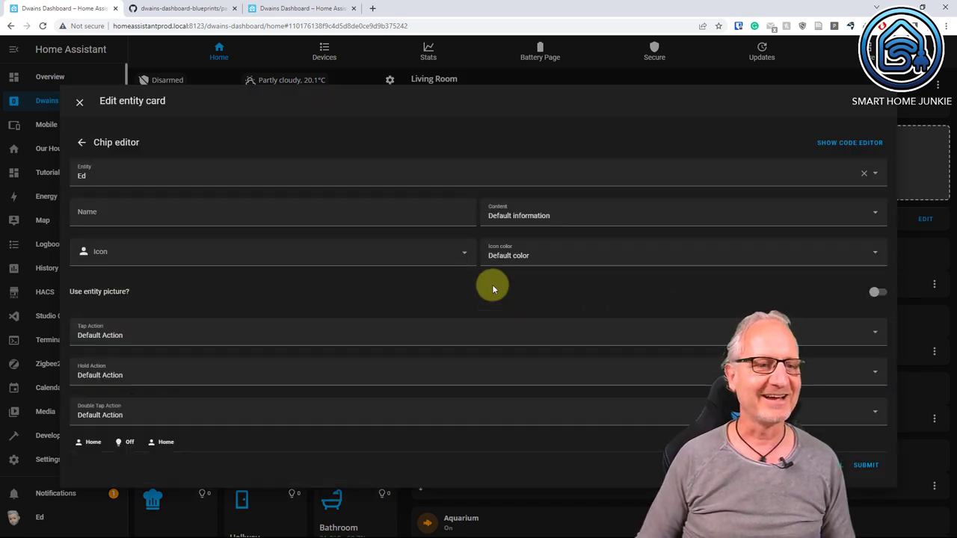
left_click(103, 175)
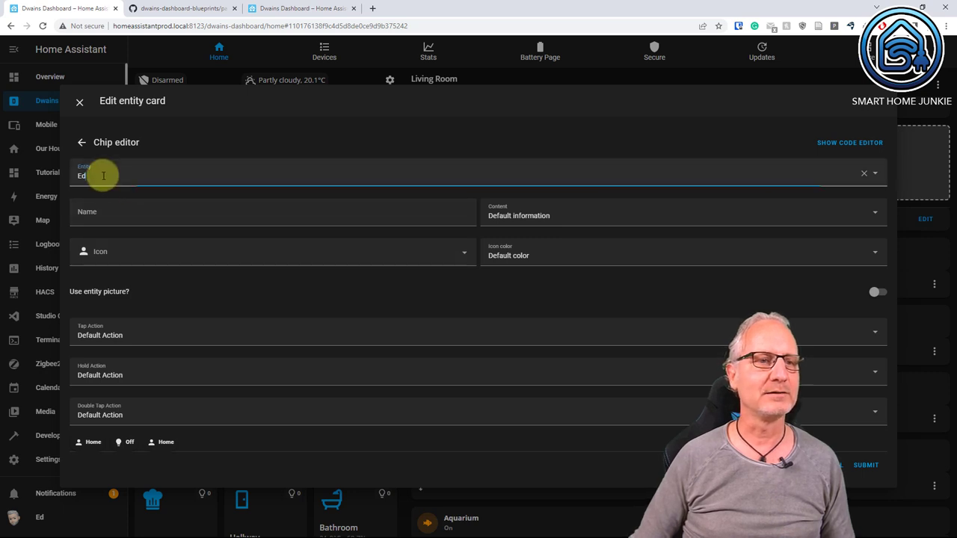
key("BackSpace")
key("BackSpace")
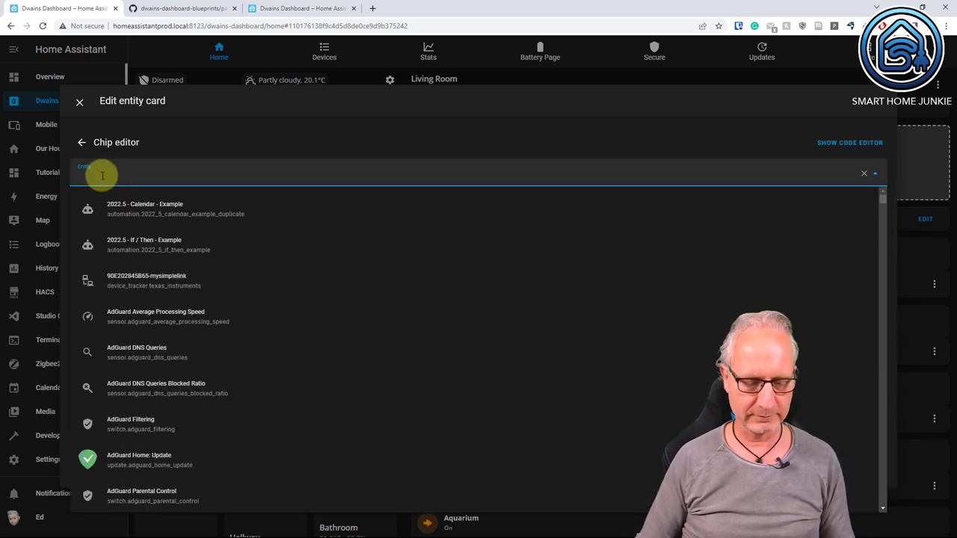
type("switch")
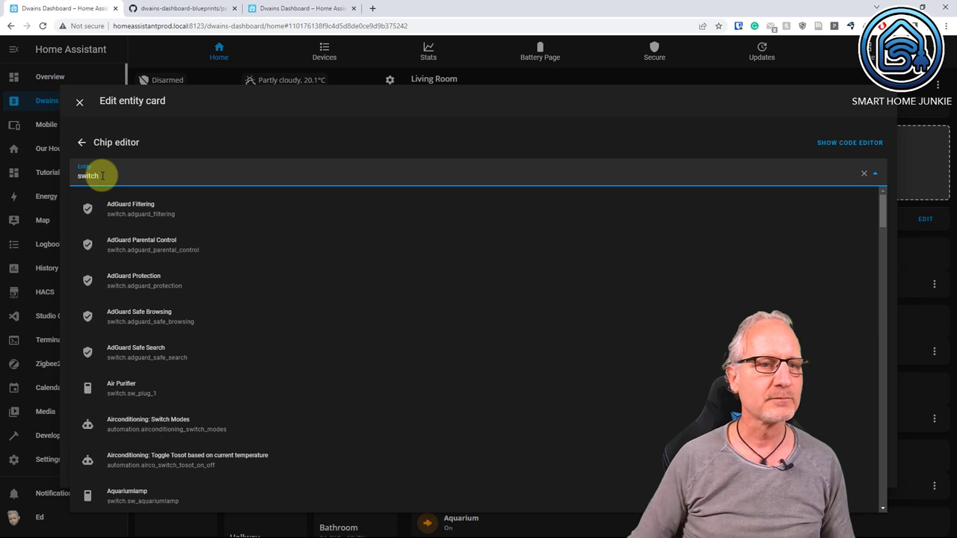
left_click(141, 384)
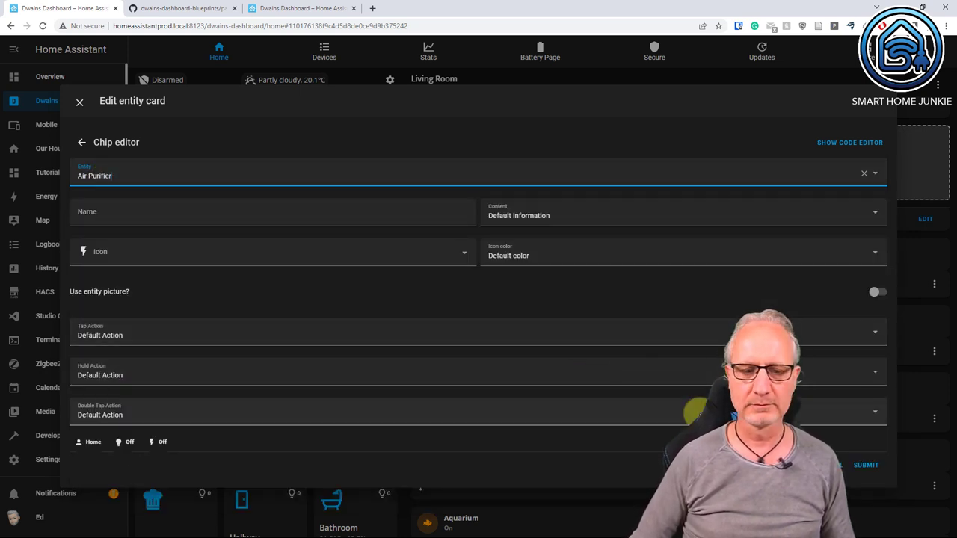
left_click(867, 468)
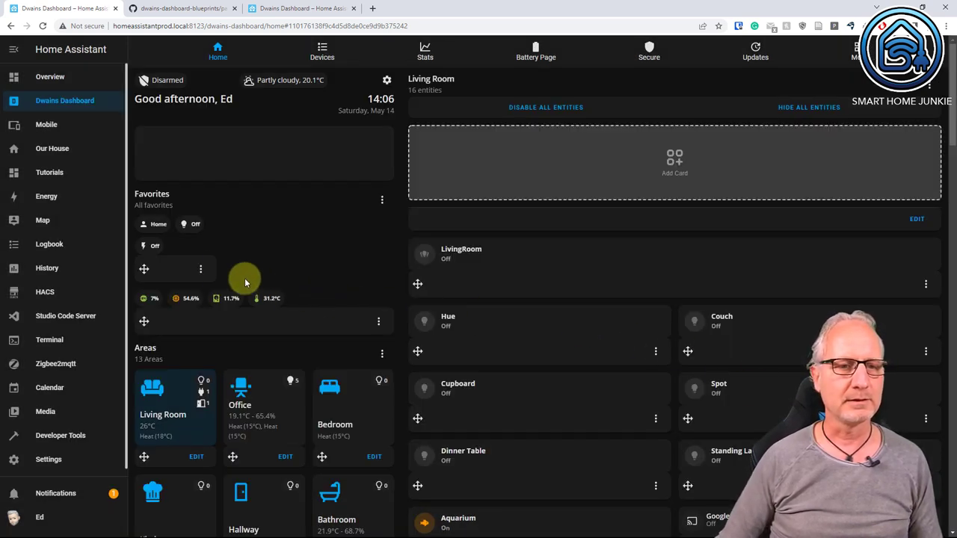
- Set the new chips card's column span to 2 by default, 3 on large and 4 on extra large screens, then disable Favorites edit mode
left_click(200, 268)
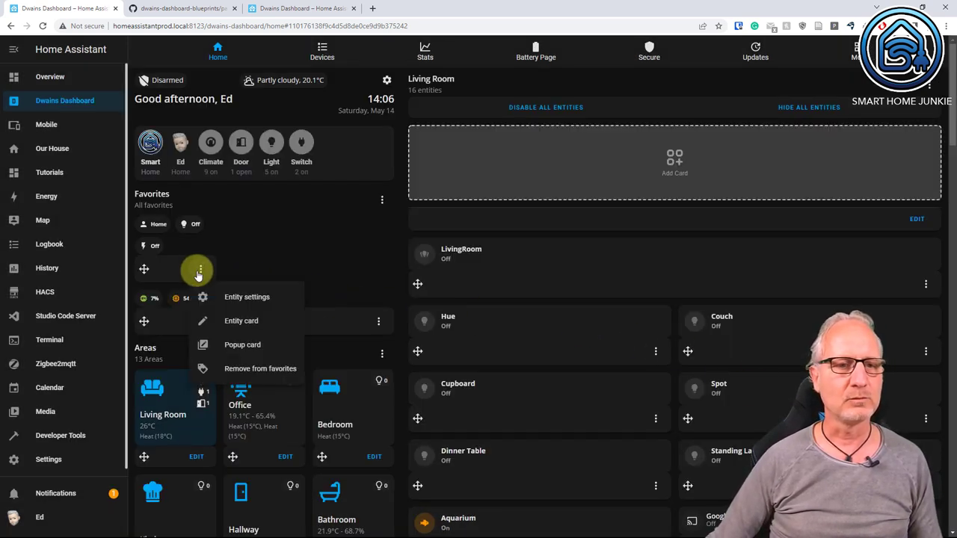
left_click(264, 305)
left_click(538, 222)
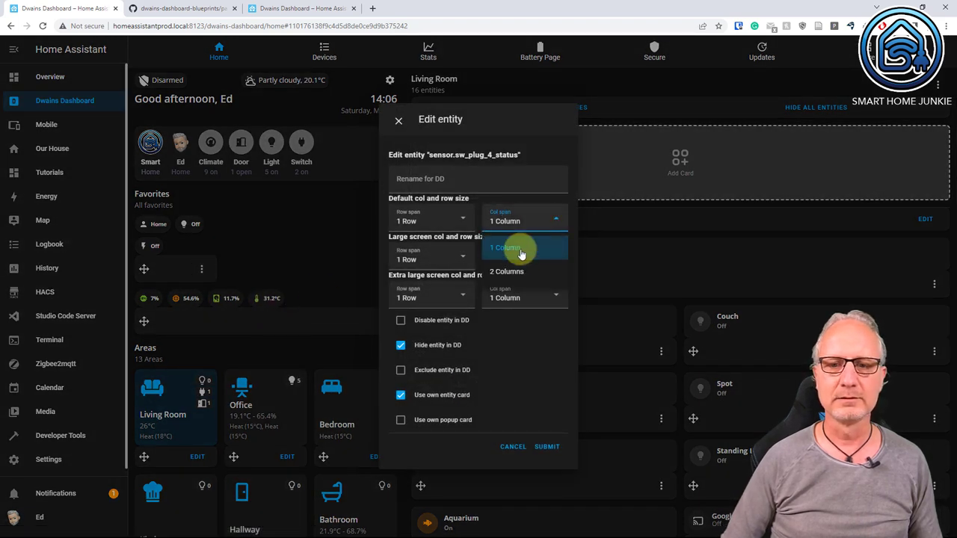
left_click(513, 272)
left_click(518, 260)
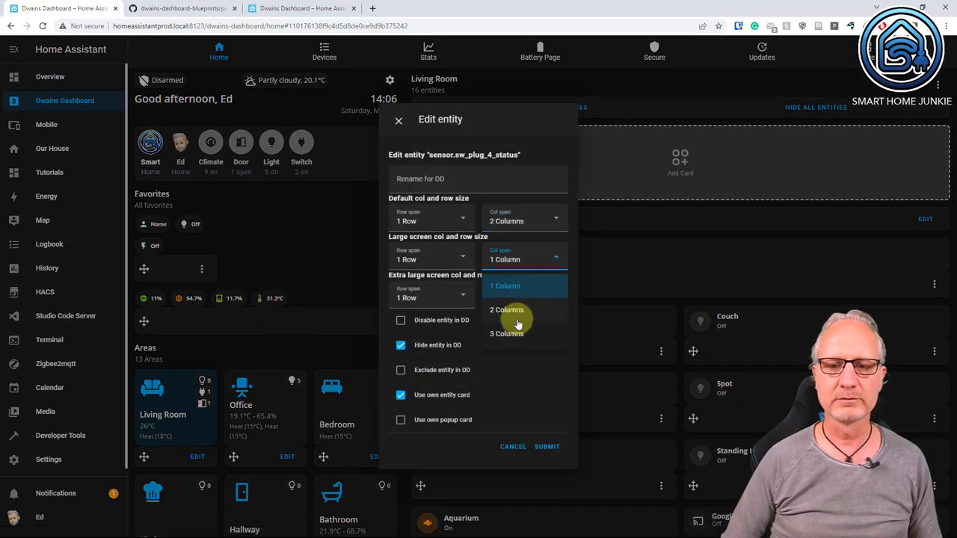
left_click(516, 333)
left_click(519, 299)
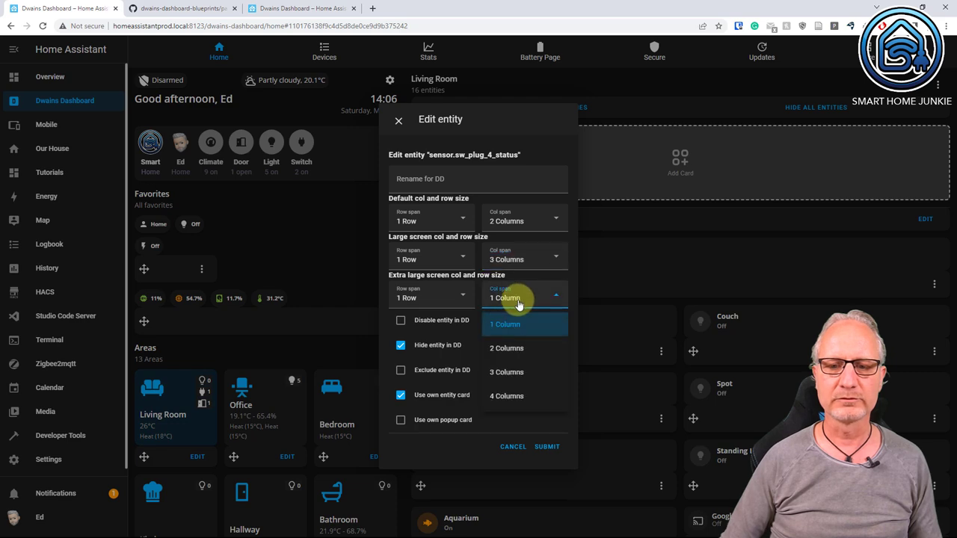
left_click(525, 396)
left_click(547, 448)
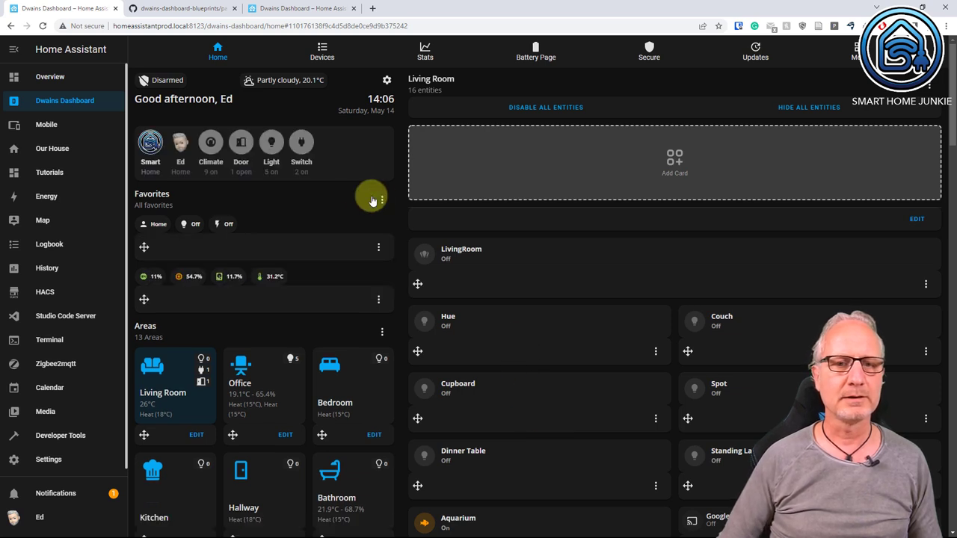
mouse_move(393, 208)
left_click(462, 229)
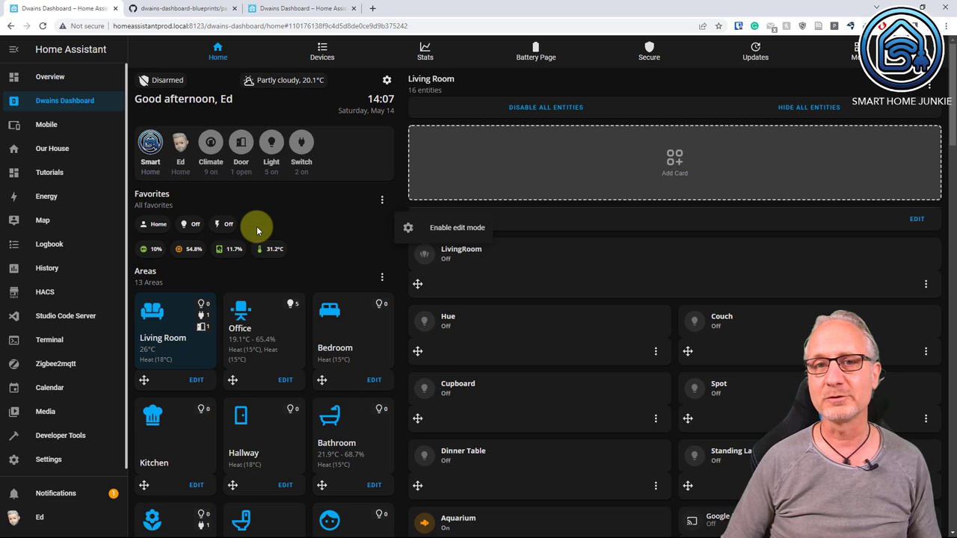
- Re-enable edit mode for Favorites and remove the new chips card's entity from the favorites
left_click(382, 203)
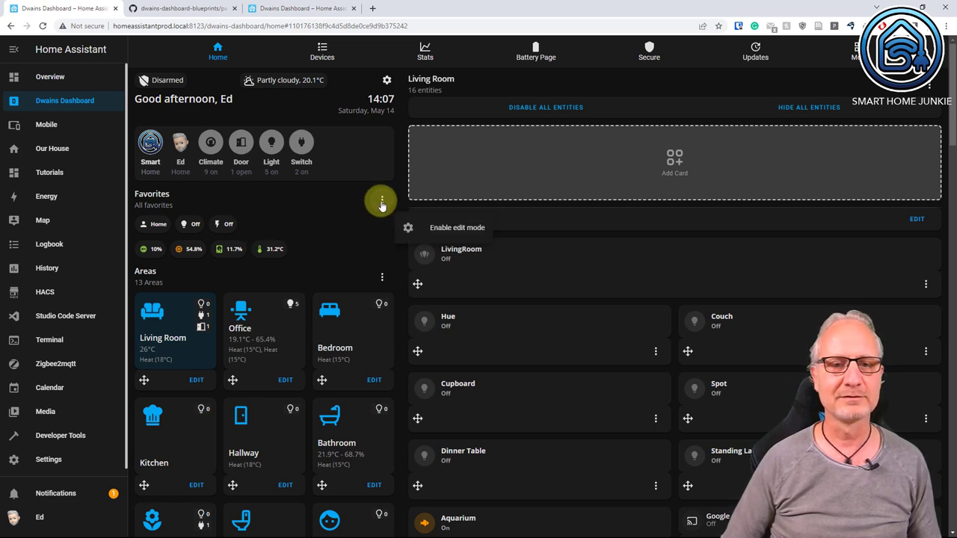
left_click(437, 225)
left_click(388, 248)
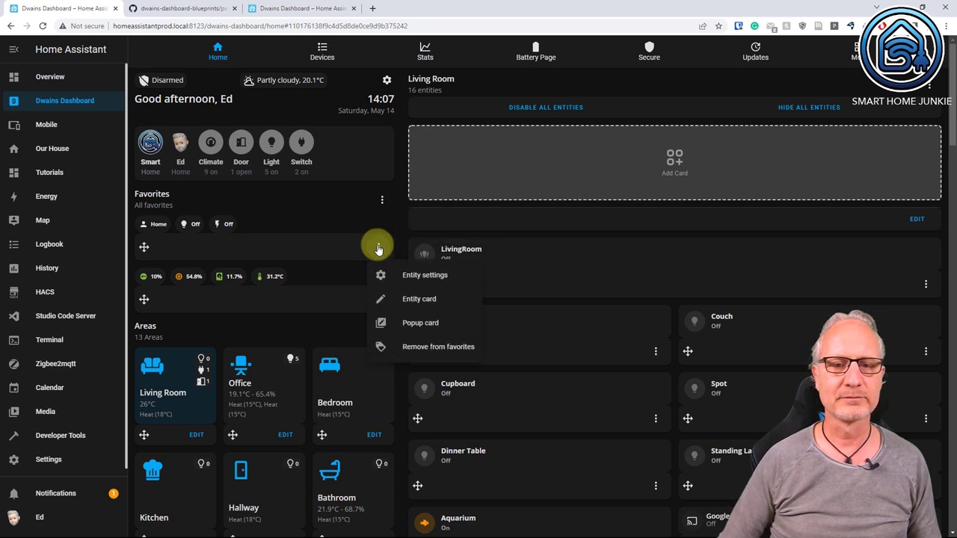
left_click(428, 348)
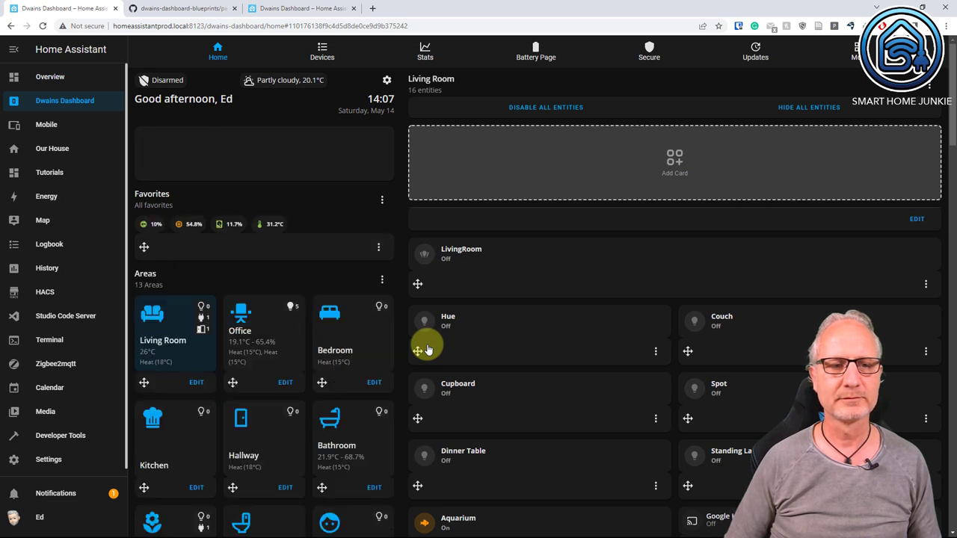
left_click(384, 200)
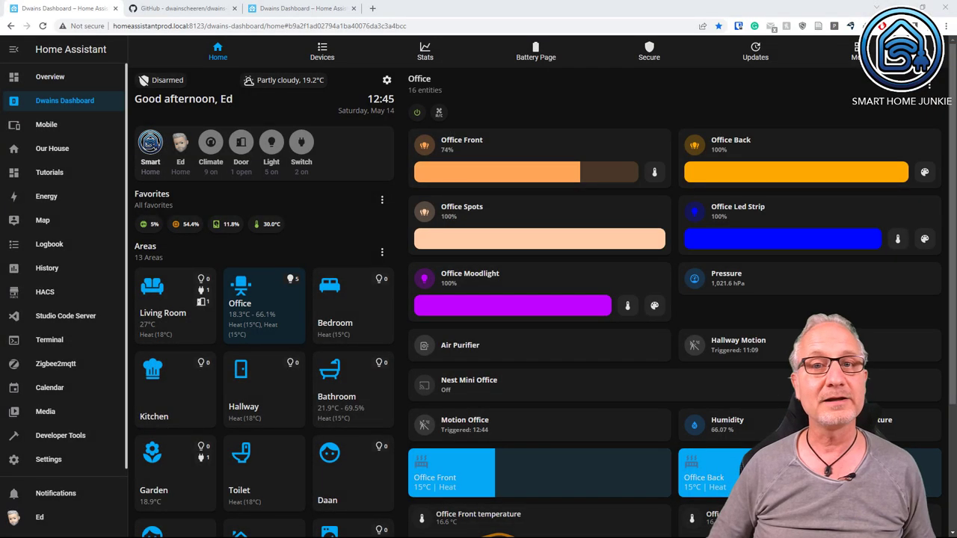
- Browse the Devices page by viewing the Light, Scene, Person and Binary Sensor categories
left_click(323, 52)
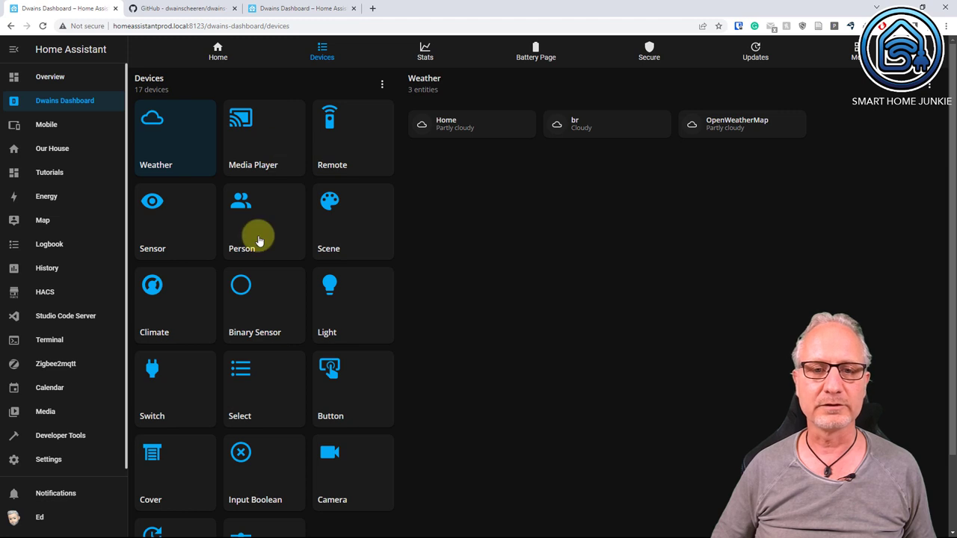
left_click(346, 312)
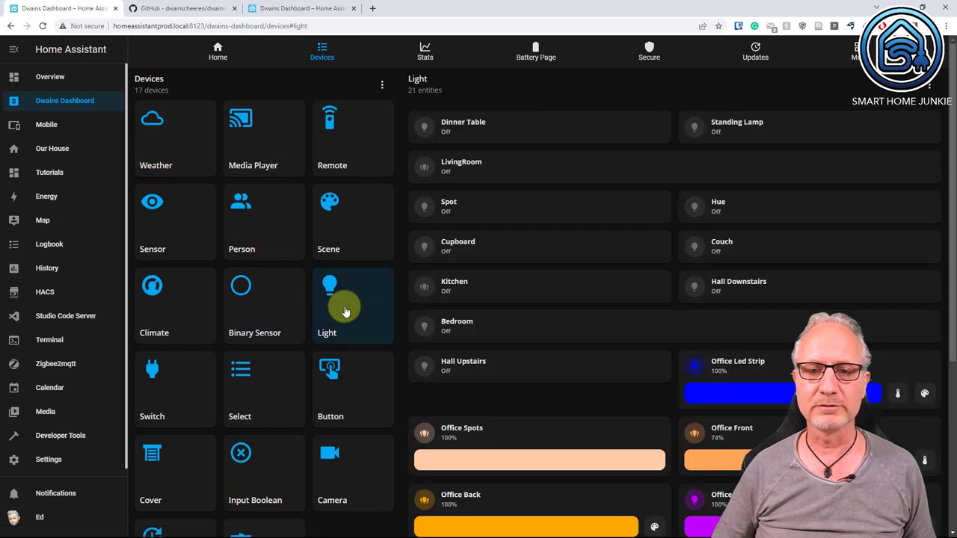
left_click(353, 238)
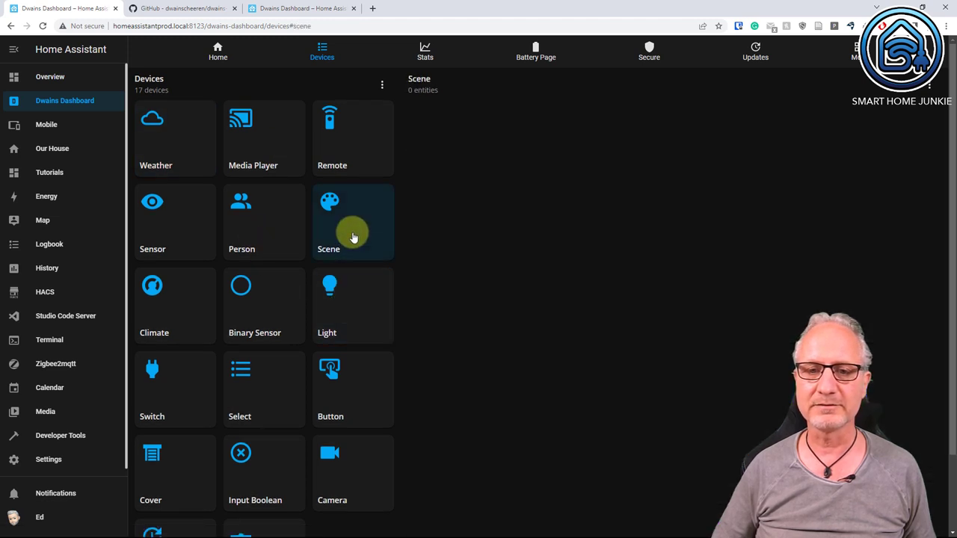
left_click(267, 239)
left_click(264, 315)
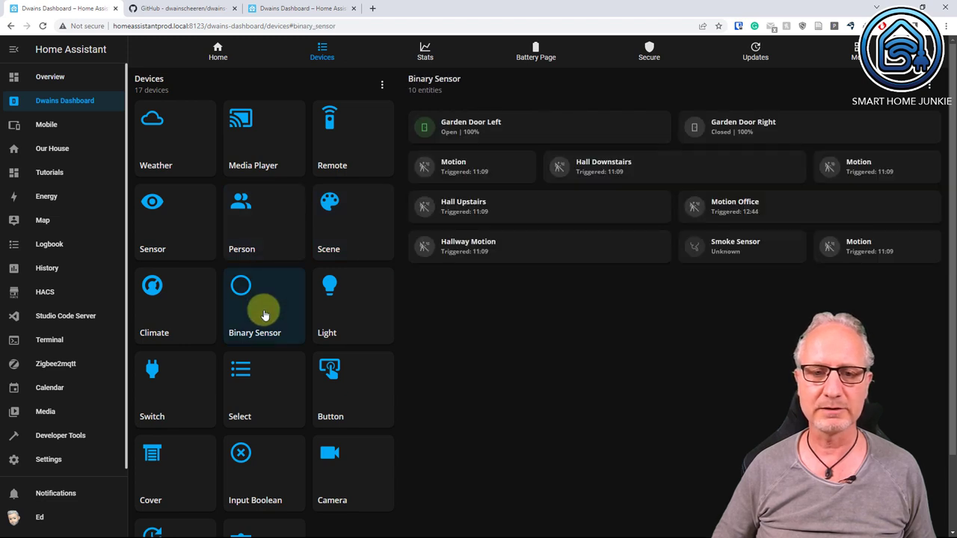
left_click(352, 311)
- Show the Climate devices, group them by areas and ungroup them again
left_click(178, 312)
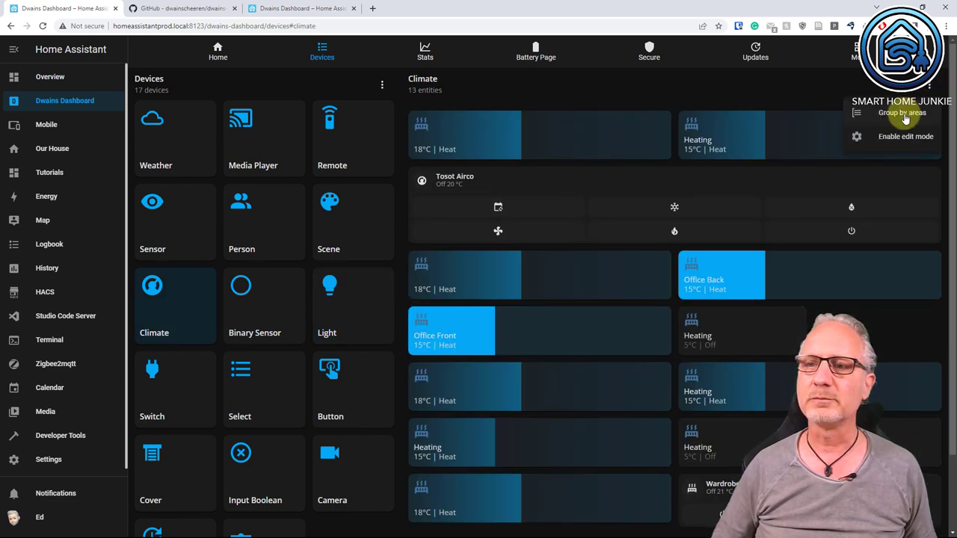
left_click(904, 114)
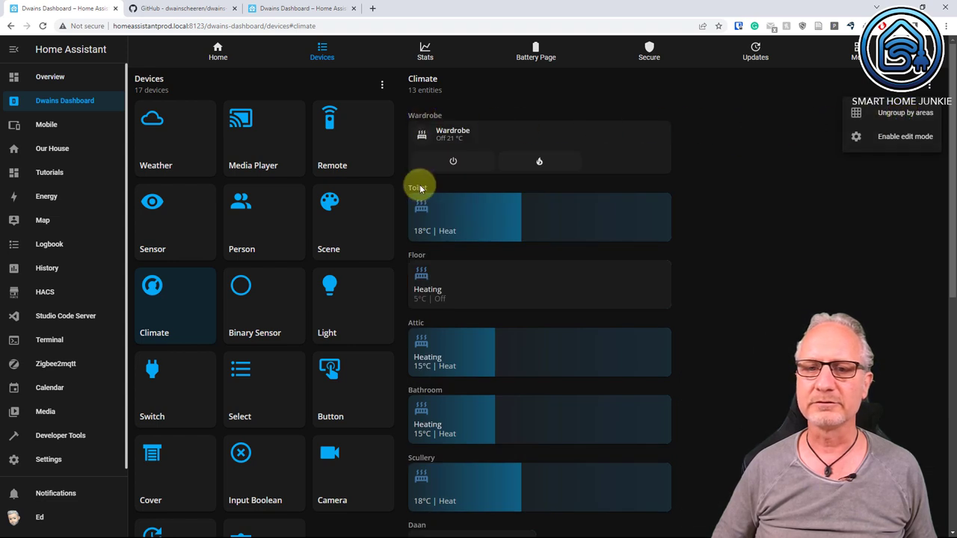
left_click(901, 114)
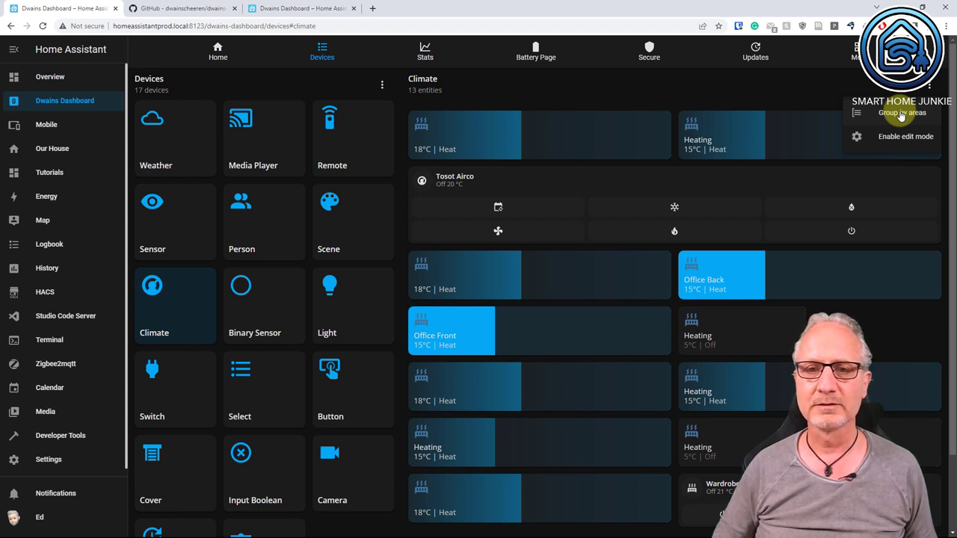
- Enable edit mode for the device categories, view the Remote device button's settings, cancel them and disable edit mode
left_click(382, 84)
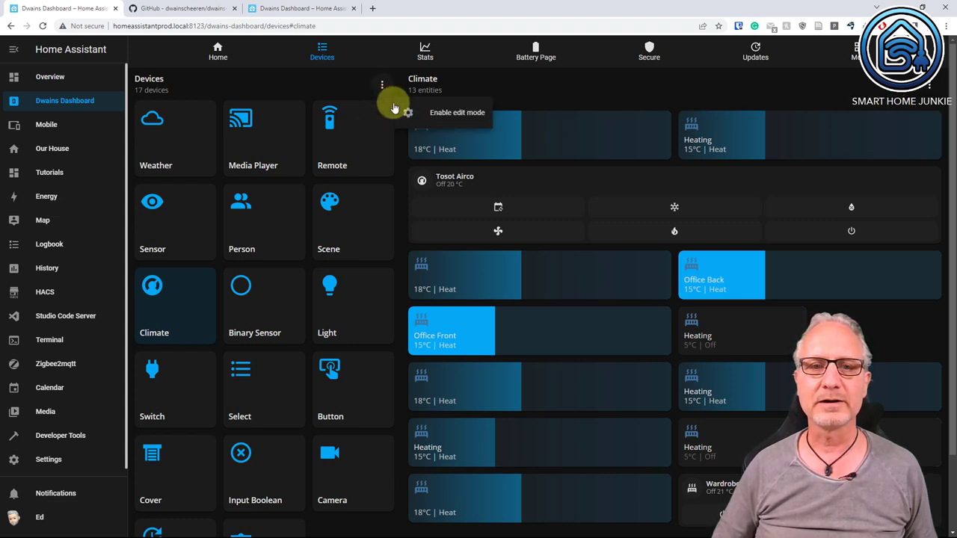
left_click(446, 123)
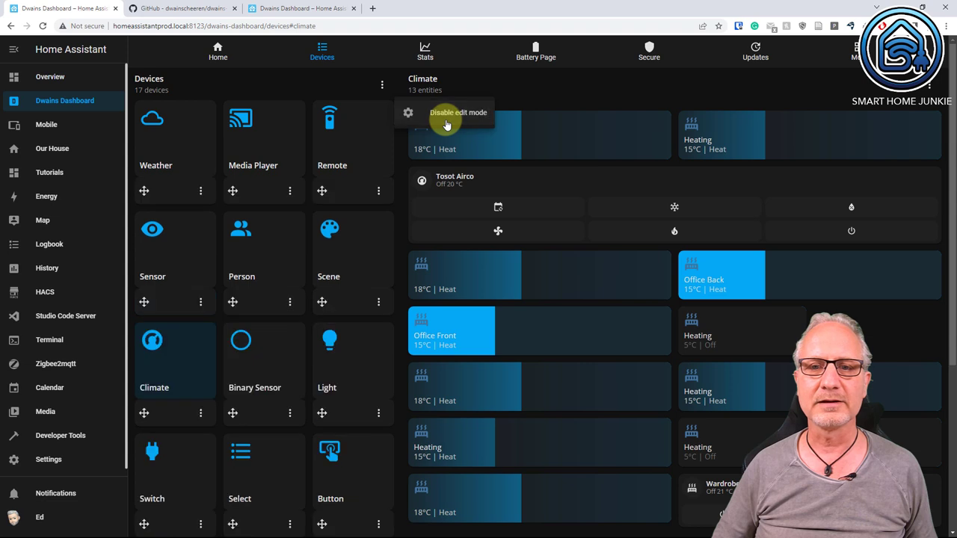
left_click(378, 191)
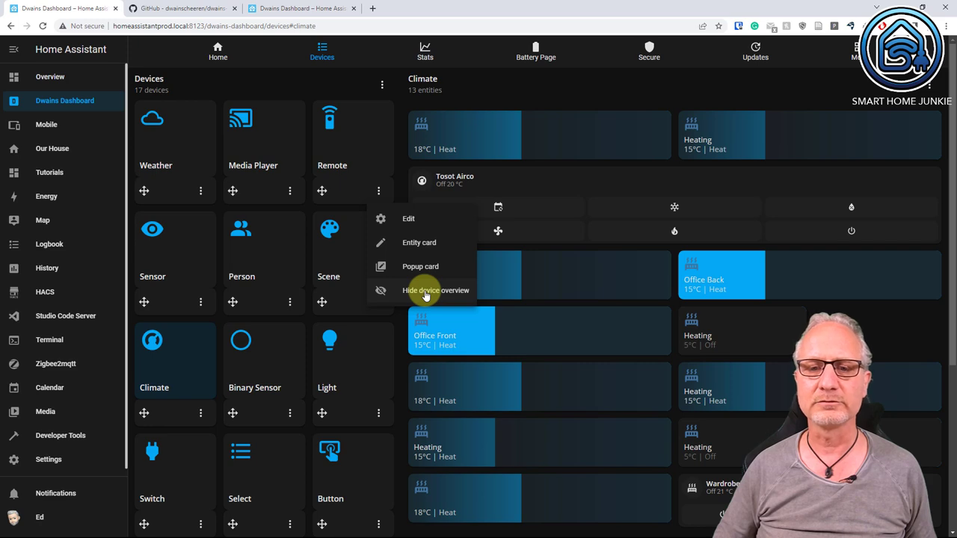
left_click(409, 220)
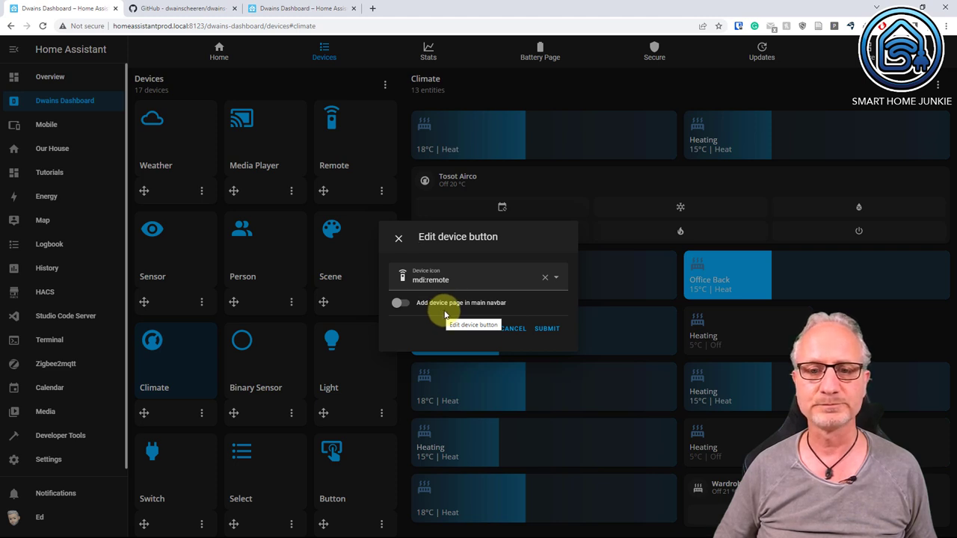
left_click(513, 329)
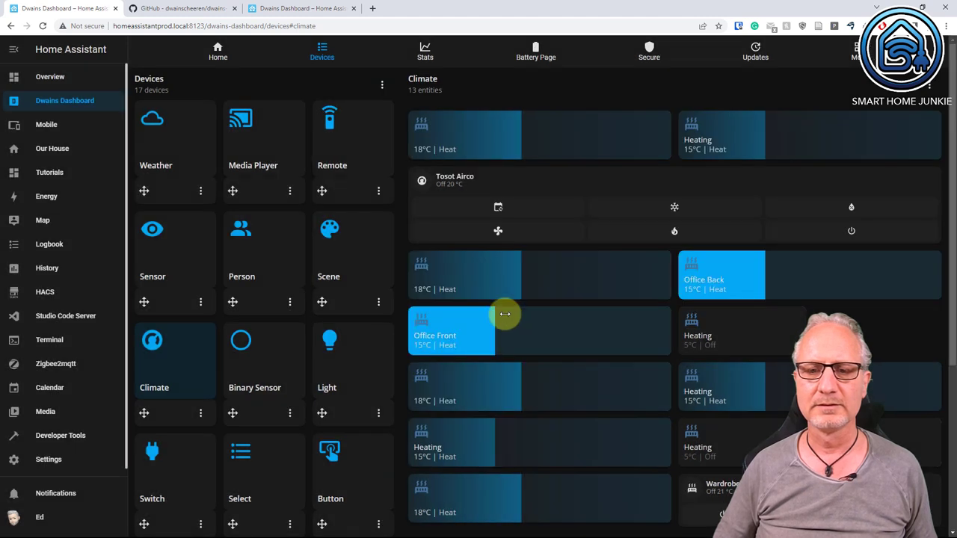
left_click(382, 86)
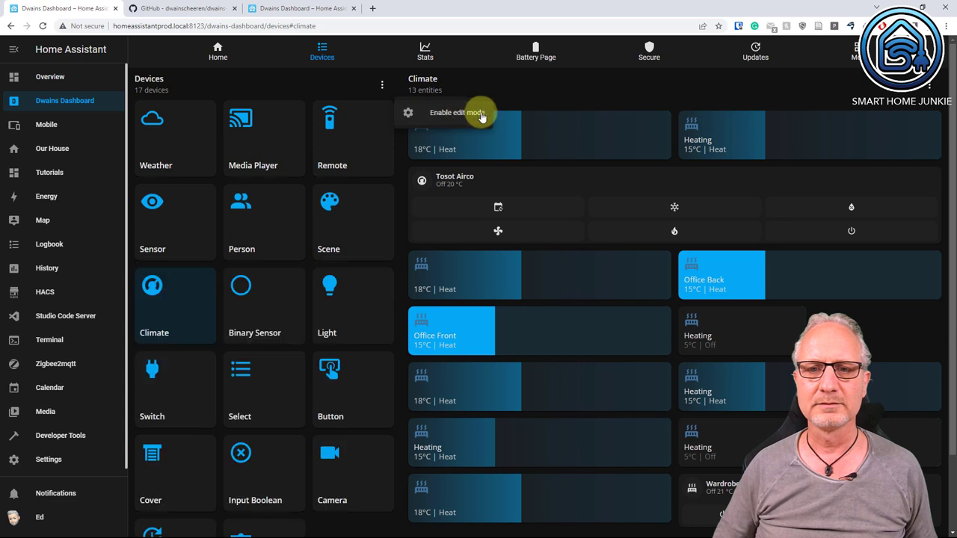
- Enable edit mode for Climate, swap the first two heating cards, move the next heating card above Tosot Airco, and disable edit mode
left_click(930, 88)
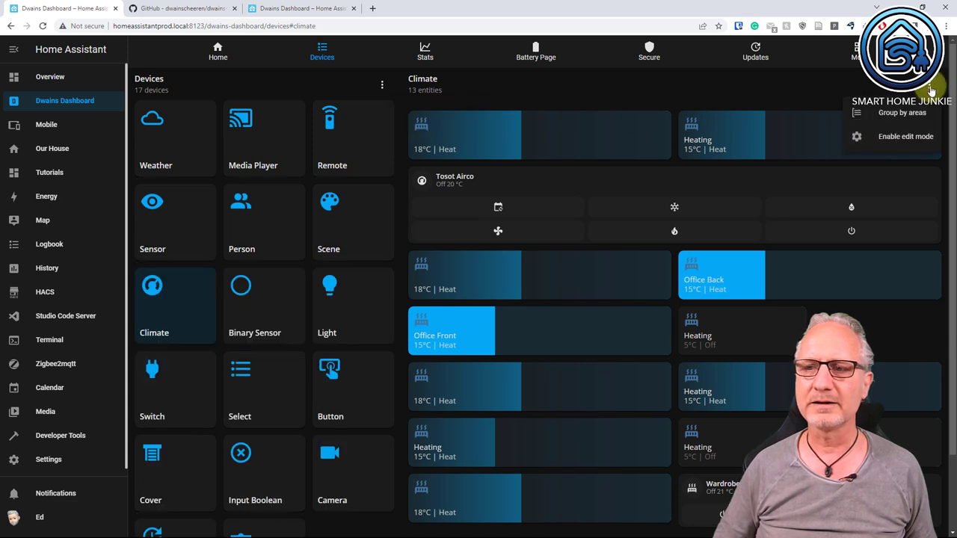
left_click(905, 138)
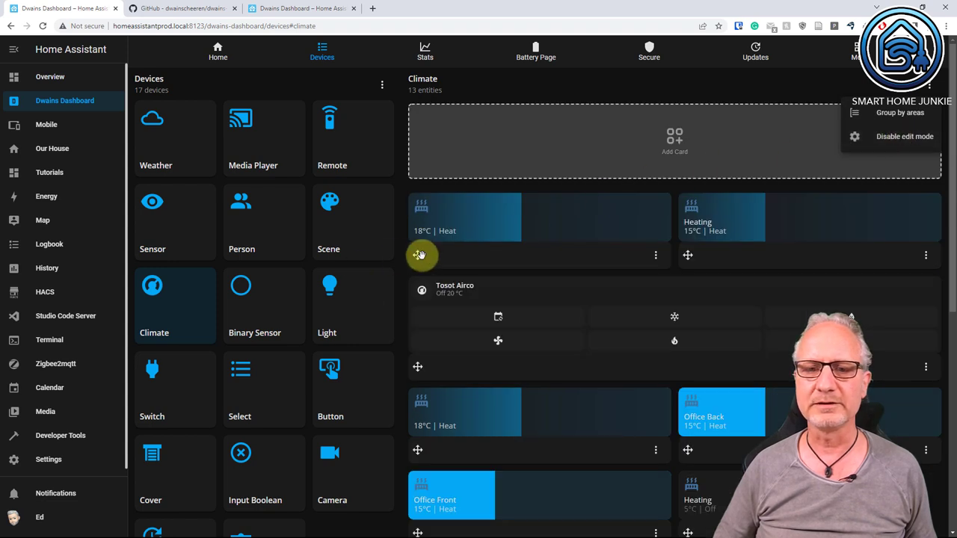
left_click_drag(419, 255, 713, 255)
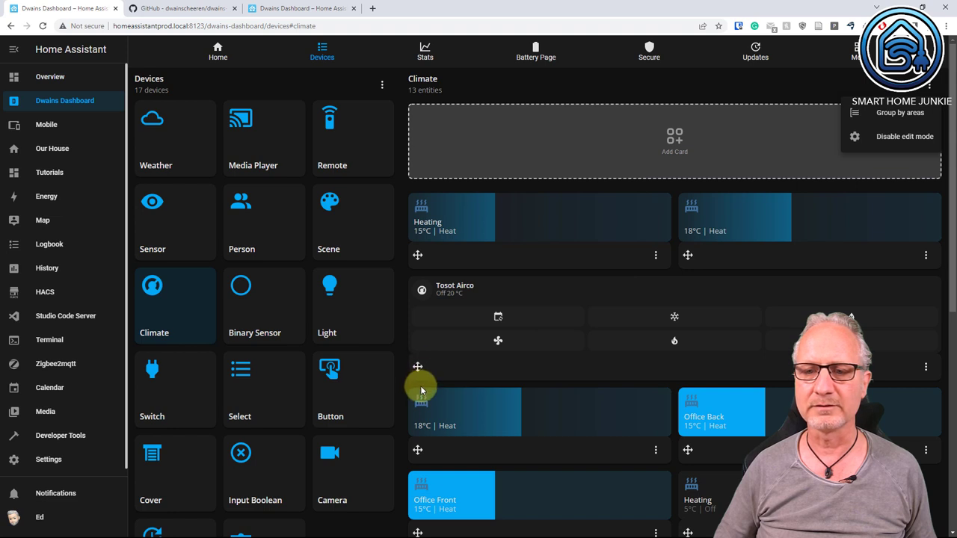
left_click_drag(418, 449, 421, 297)
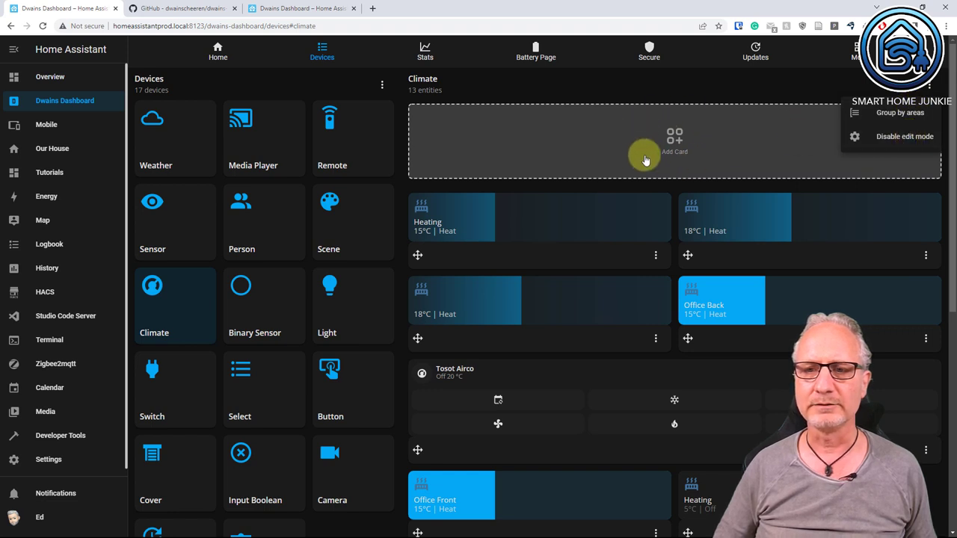
left_click(908, 139)
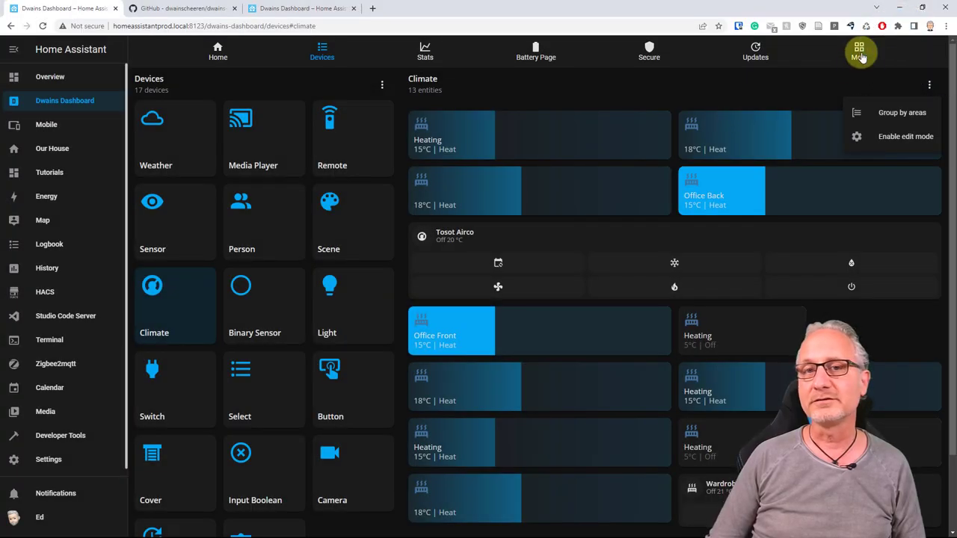
- Enable edit mode on the More page and start creating a new more page from a Dwains Dashboard Blueprint
left_click(861, 57)
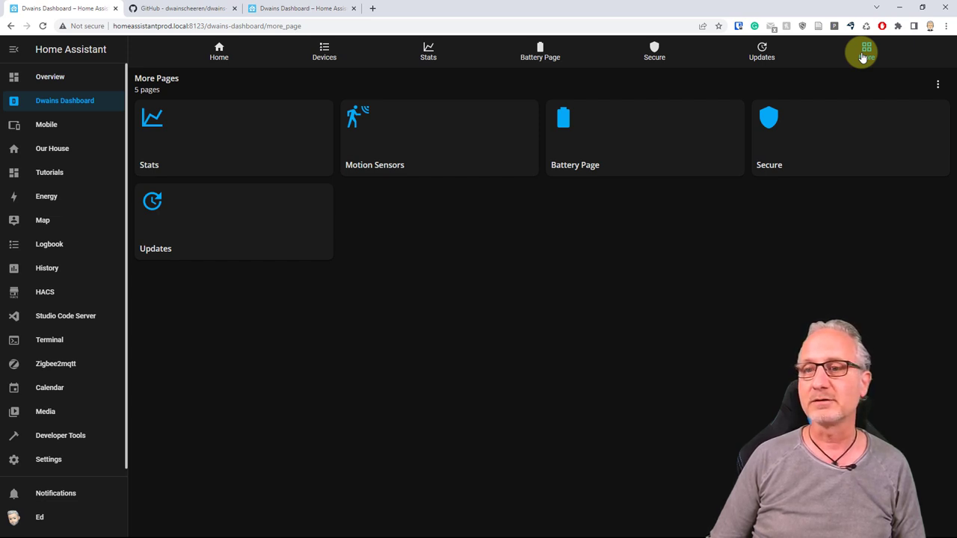
left_click(864, 57)
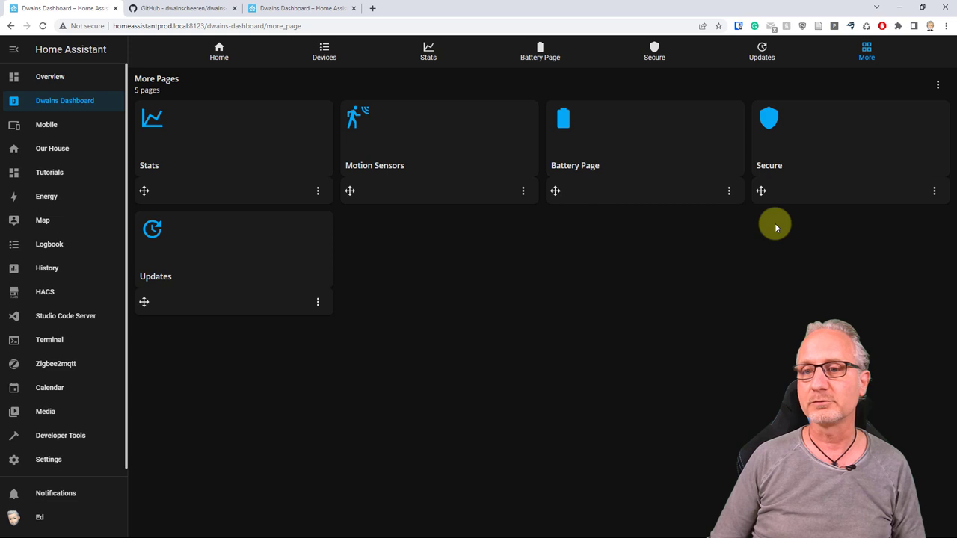
left_click(938, 86)
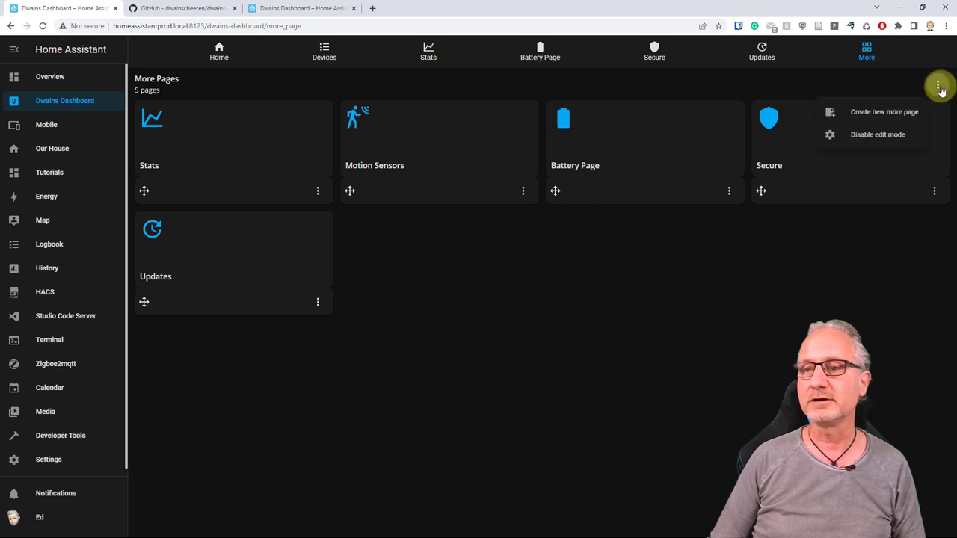
left_click(889, 119)
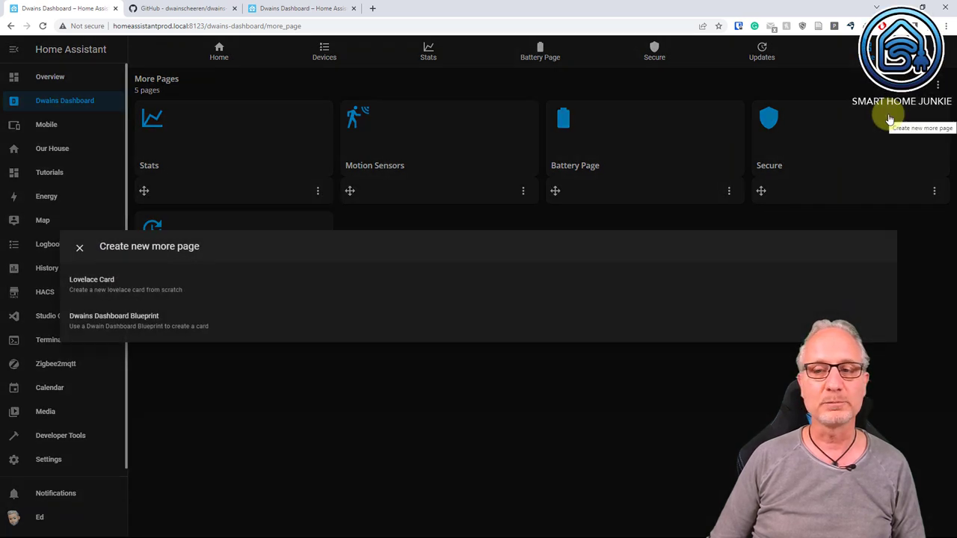
left_click(114, 323)
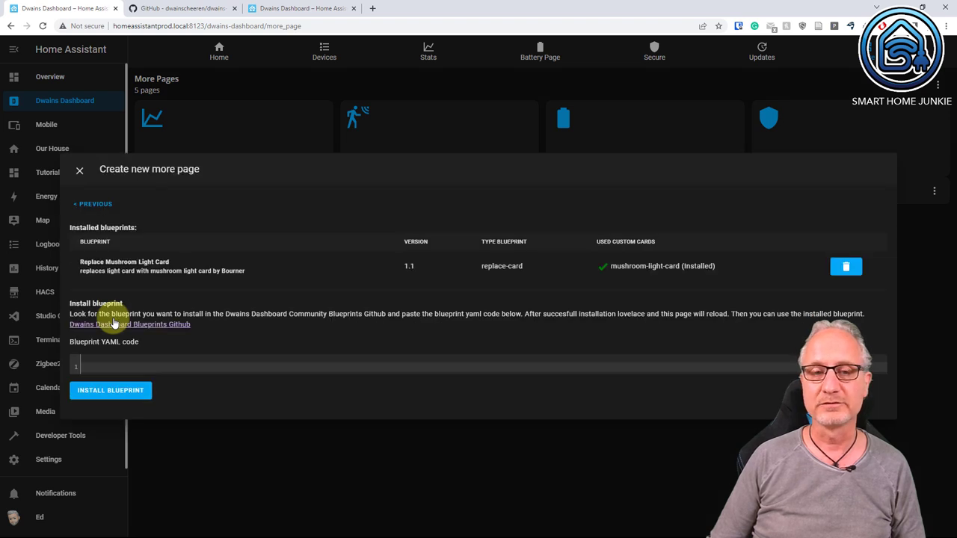
- Switch to the GitHub dwains-dashboard-blueprints repository, browse the page-blueprints folder and examine the Persons blueprint's README and screenshots
left_click(209, 12)
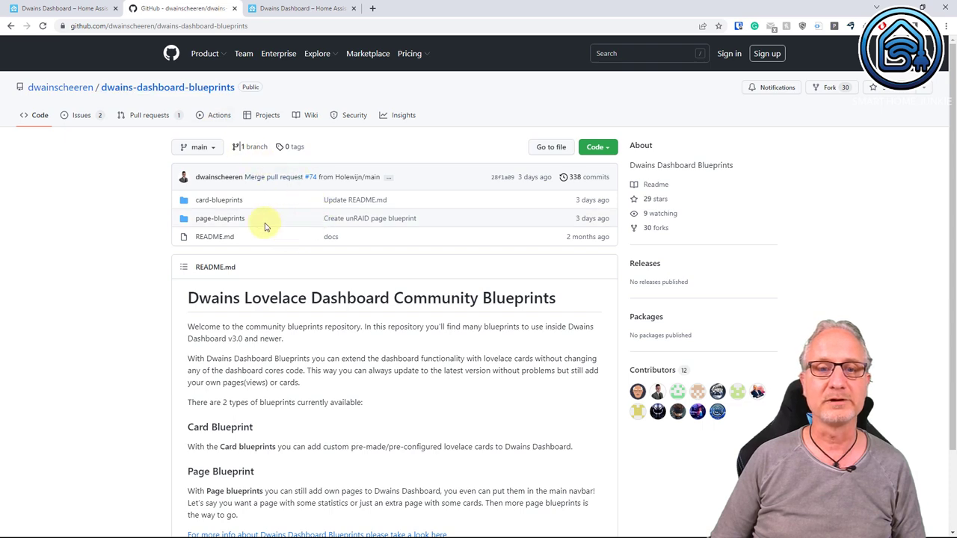
left_click(227, 227)
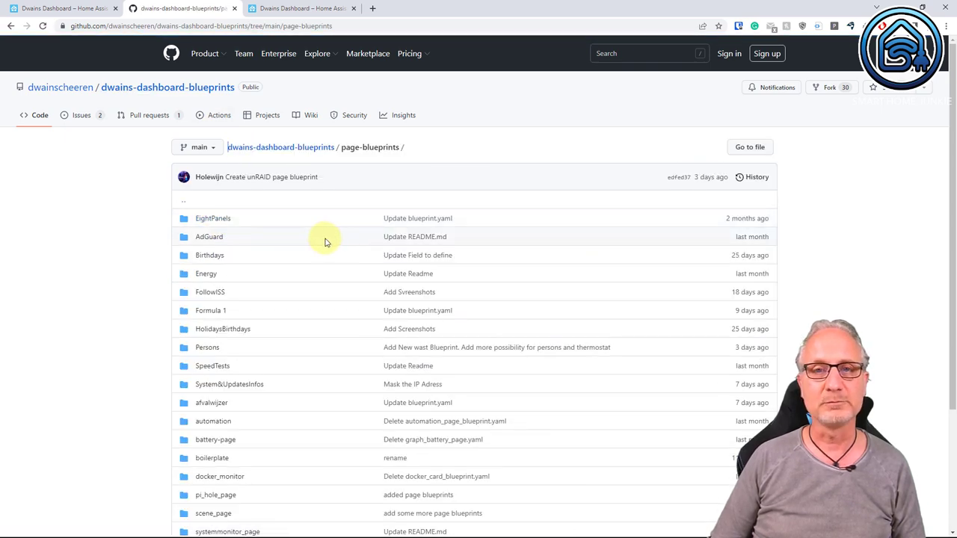
scroll(325, 242, "down", 1)
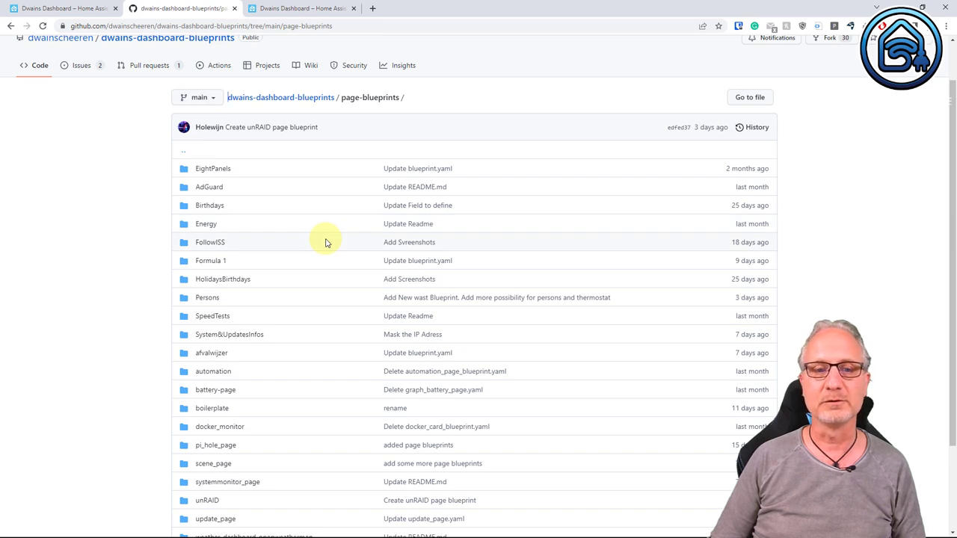
scroll(325, 242, "down", 2)
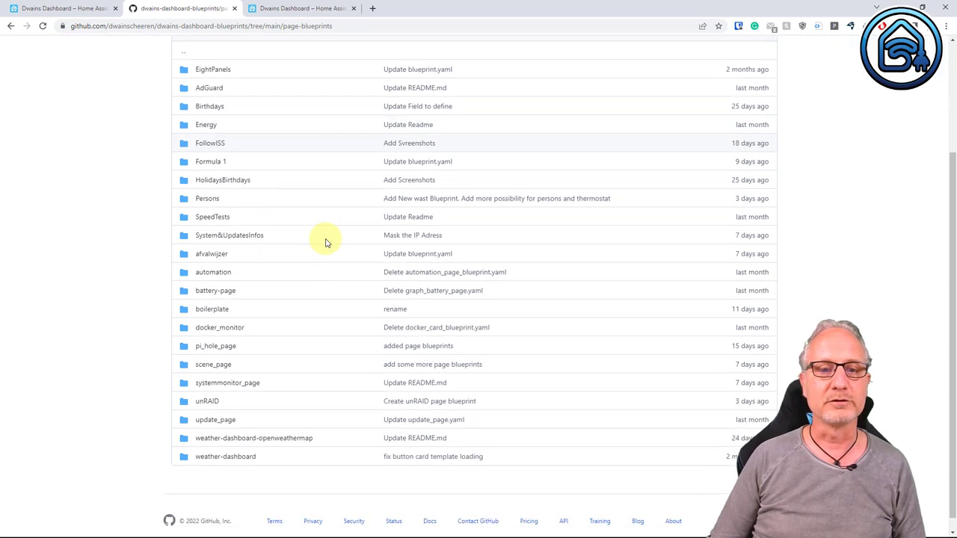
left_click(209, 201)
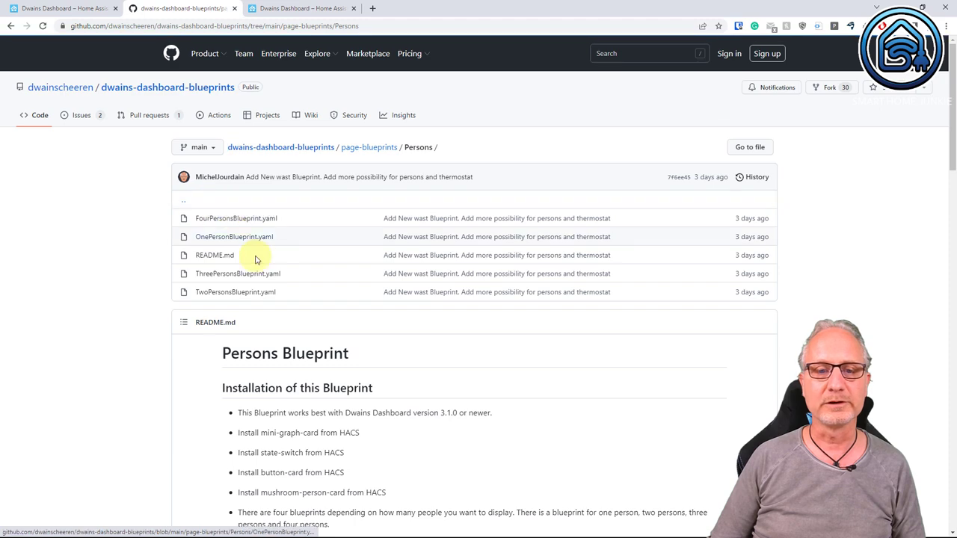
scroll(251, 255, "down", 8)
scroll(258, 258, "down", 4)
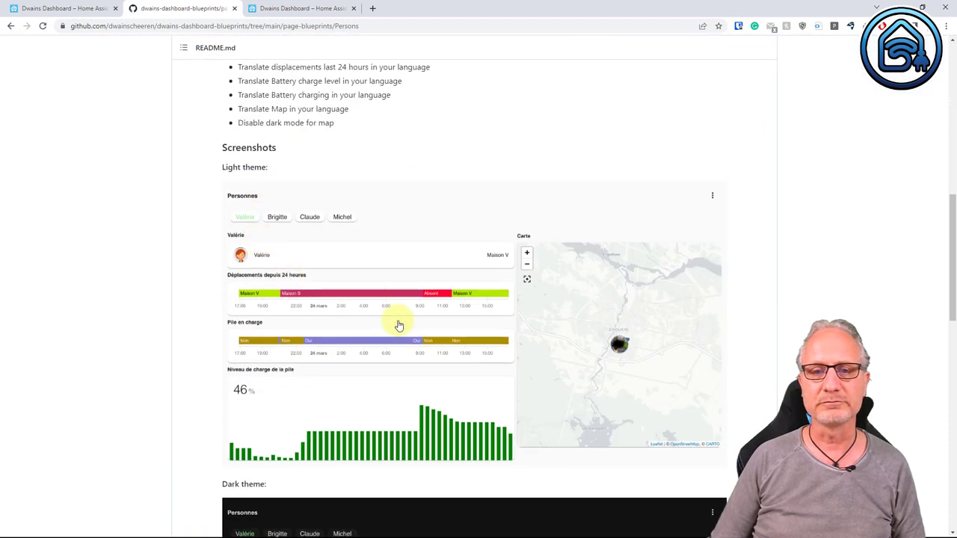
scroll(327, 244, "up", 12)
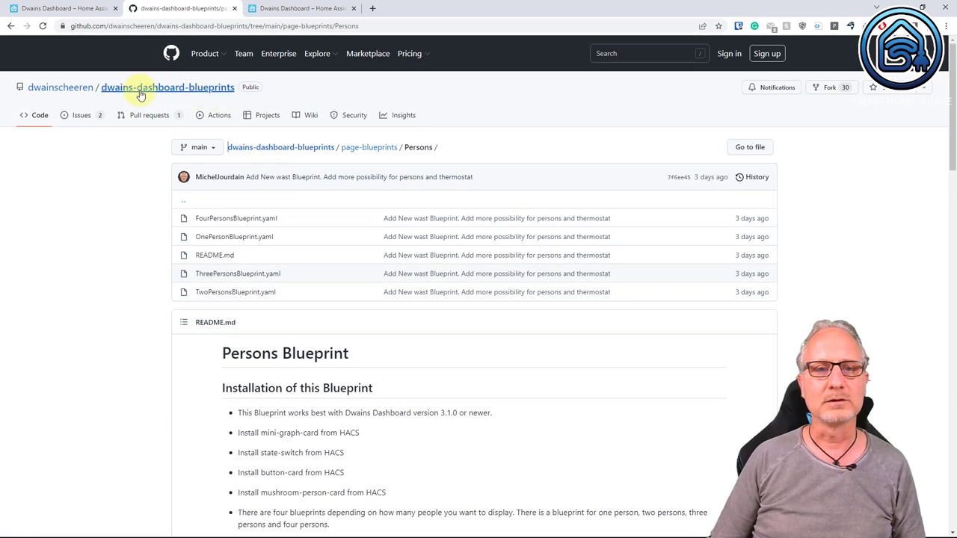
- Return to the page-blueprints folder and examine the automation blueprint's README and screenshots
left_click(367, 149)
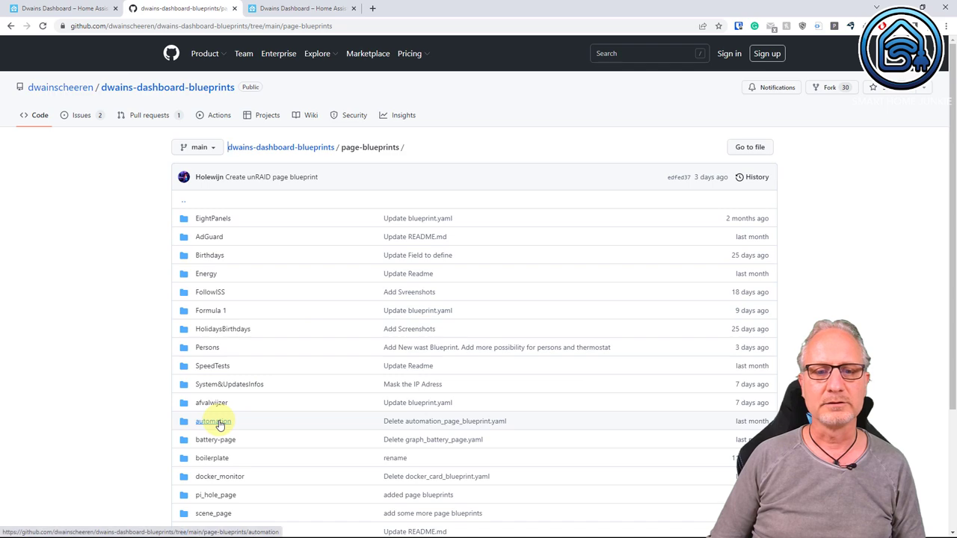
left_click(214, 423)
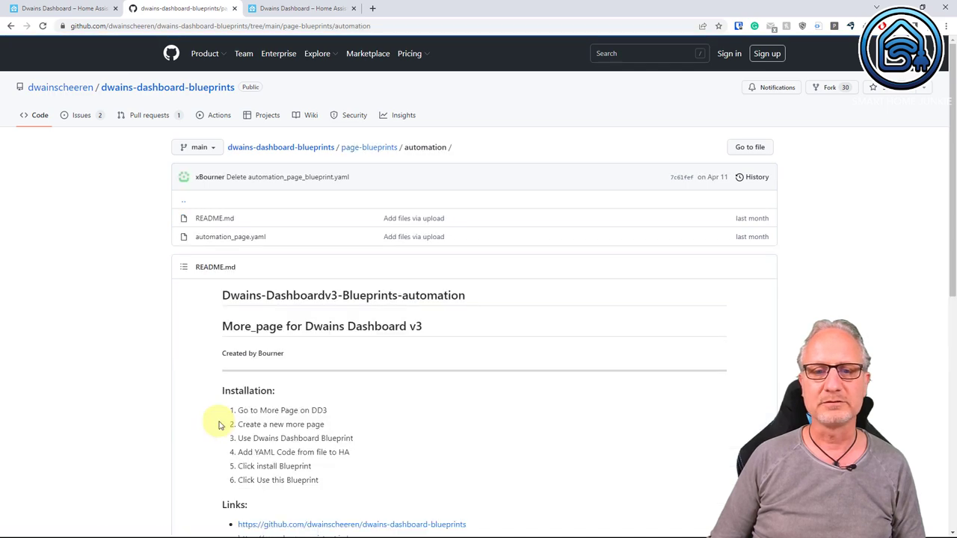
scroll(218, 423, "down", 5)
scroll(241, 397, "up", 1)
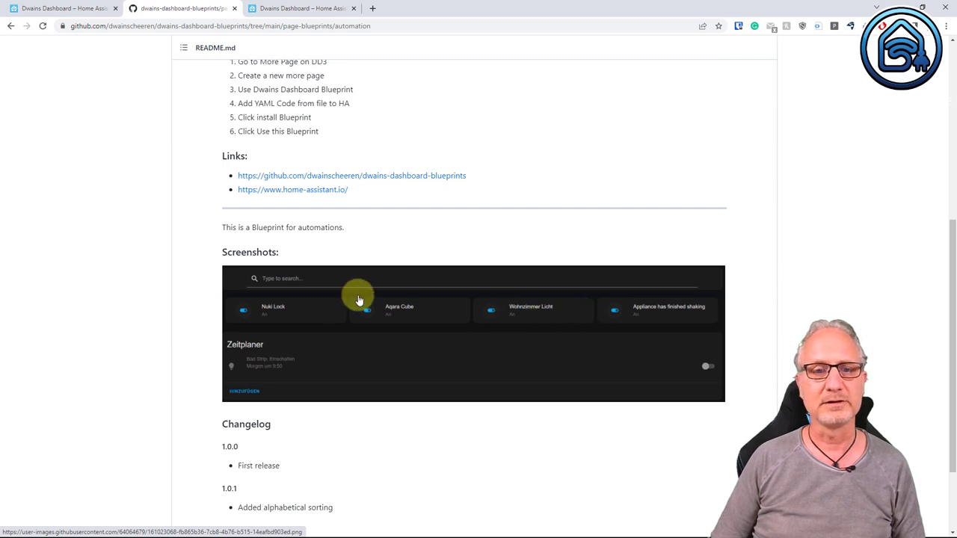
scroll(359, 299, "up", 5)
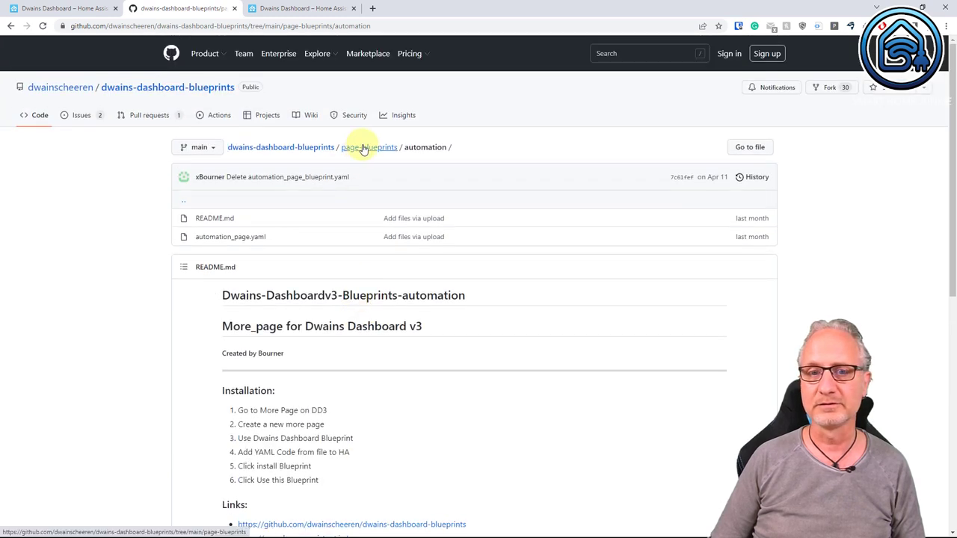
- Open the battery-page blueprint folder, review its screenshots and copy the full code of battery_page.yaml
left_click(364, 148)
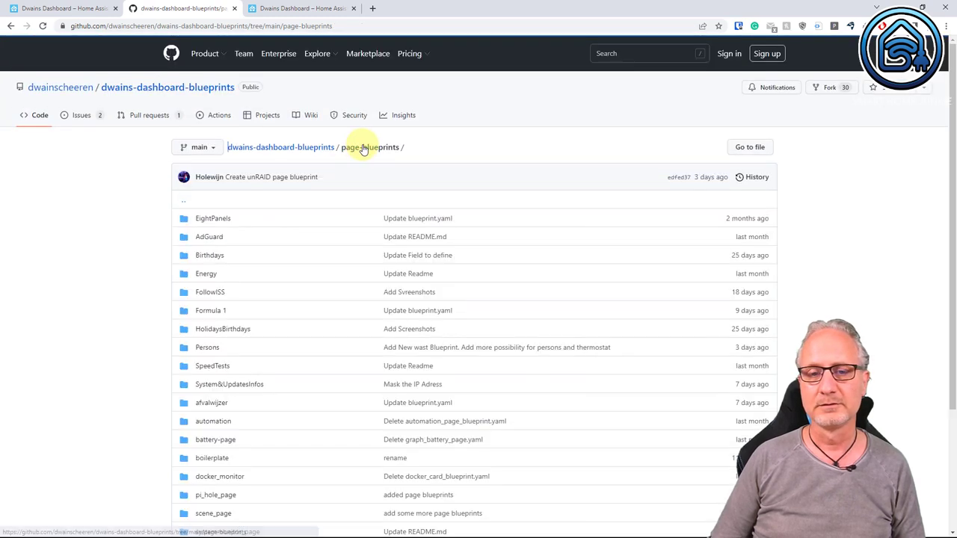
left_click(226, 441)
scroll(380, 397, "down", 5)
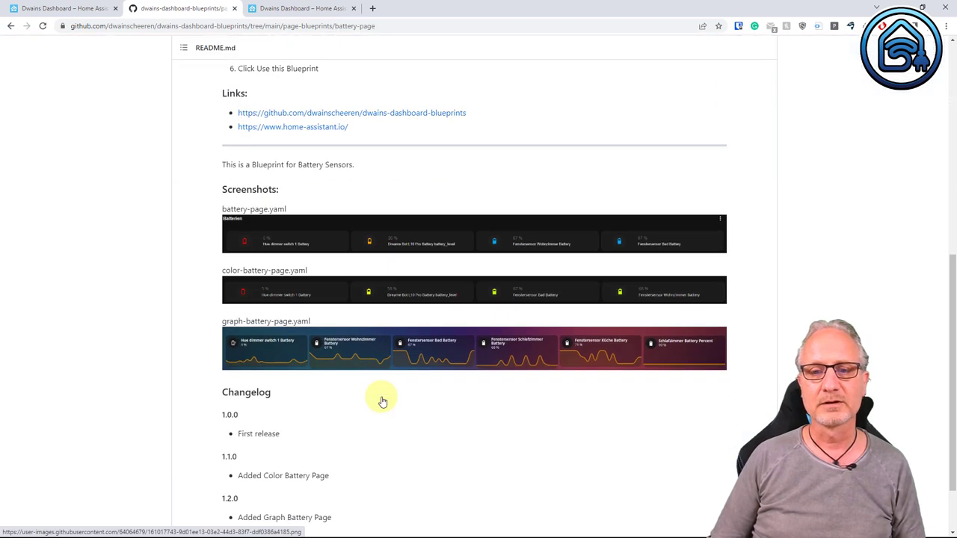
scroll(381, 402, "up", 5)
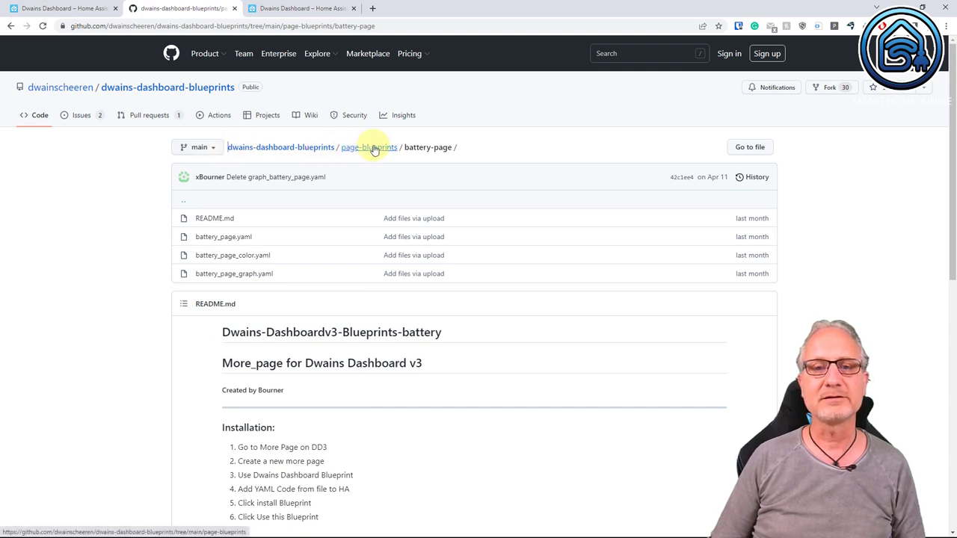
left_click(228, 237)
left_click(335, 273)
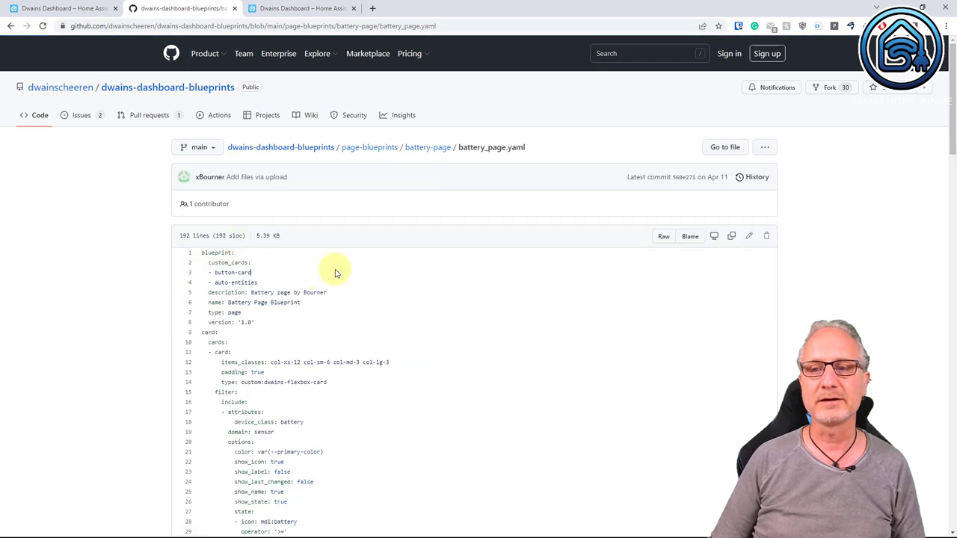
left_click(734, 238)
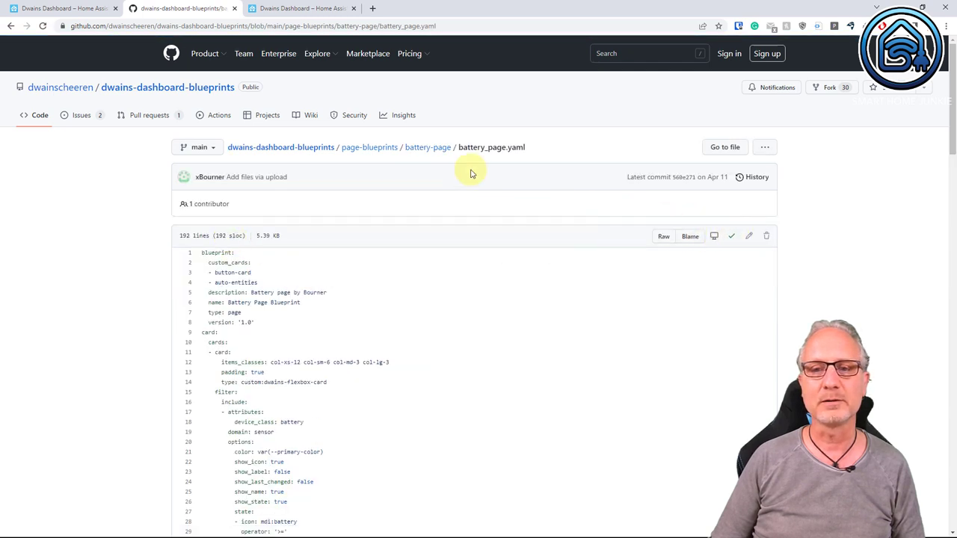
- Switch back to the Dwains Dashboard tab, paste the copied battery page YAML as the blueprint code and install the blueprint
left_click(84, 9)
left_click(112, 365)
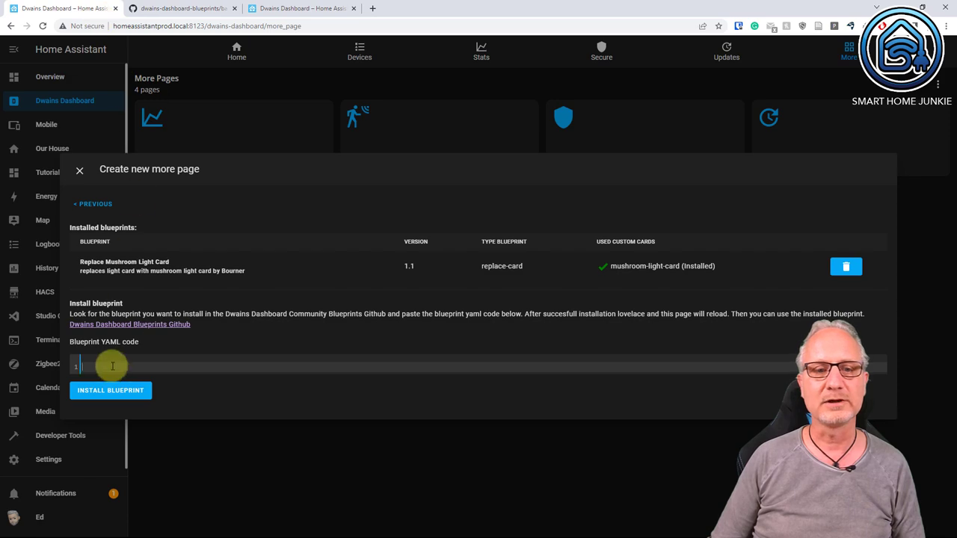
key("ctrl+v")
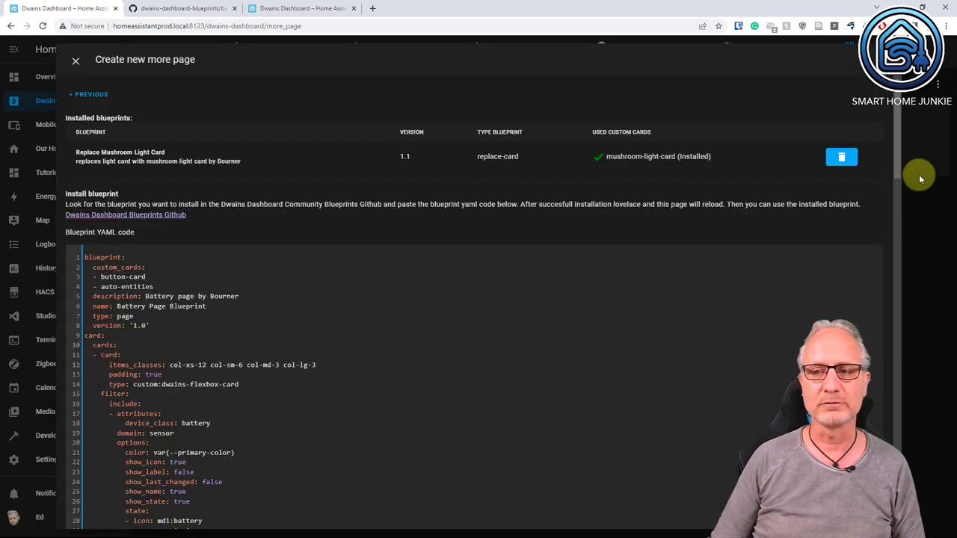
left_click_drag(899, 163, 901, 441)
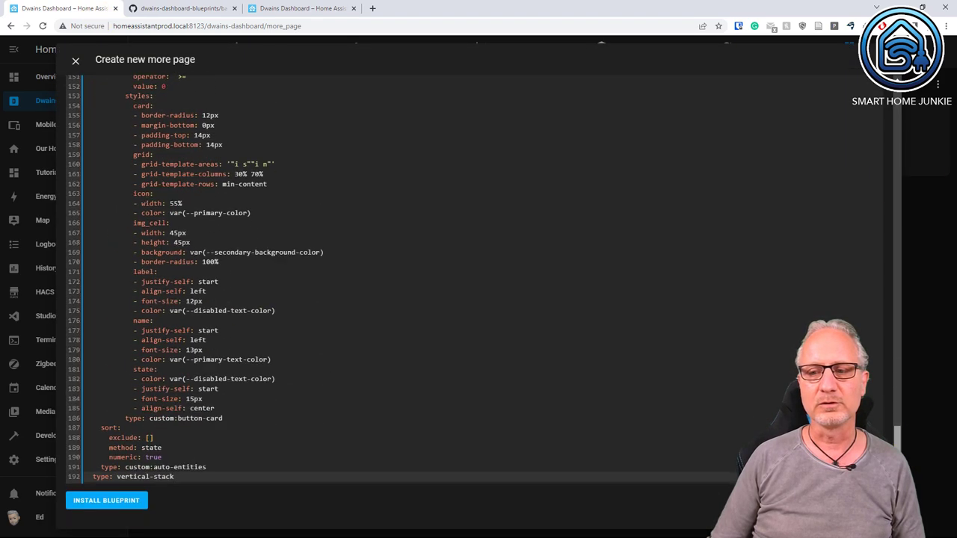
left_click(123, 500)
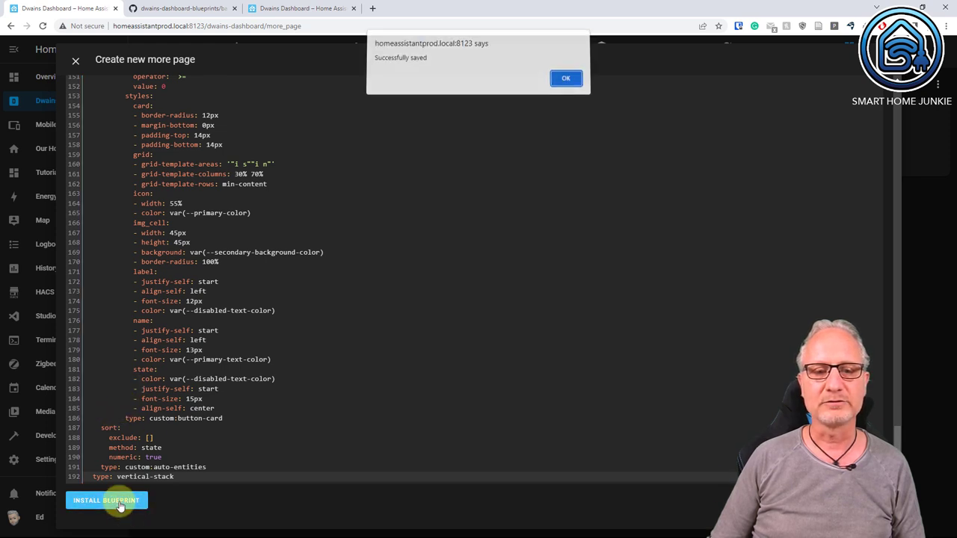
left_click(568, 83)
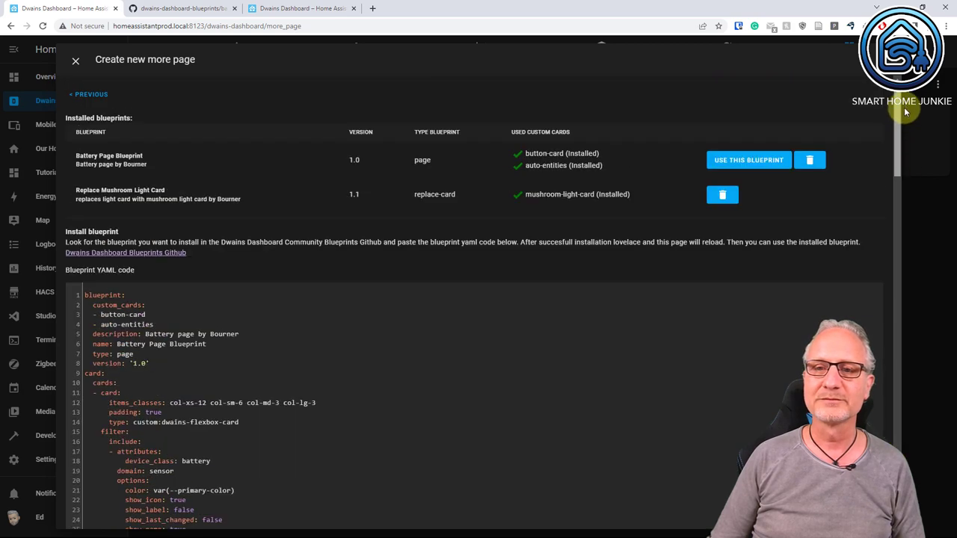
- Use the Battery Page Blueprint to create a page named Battery Page with the mdi:battery icon, included in the main navbar
left_click(741, 162)
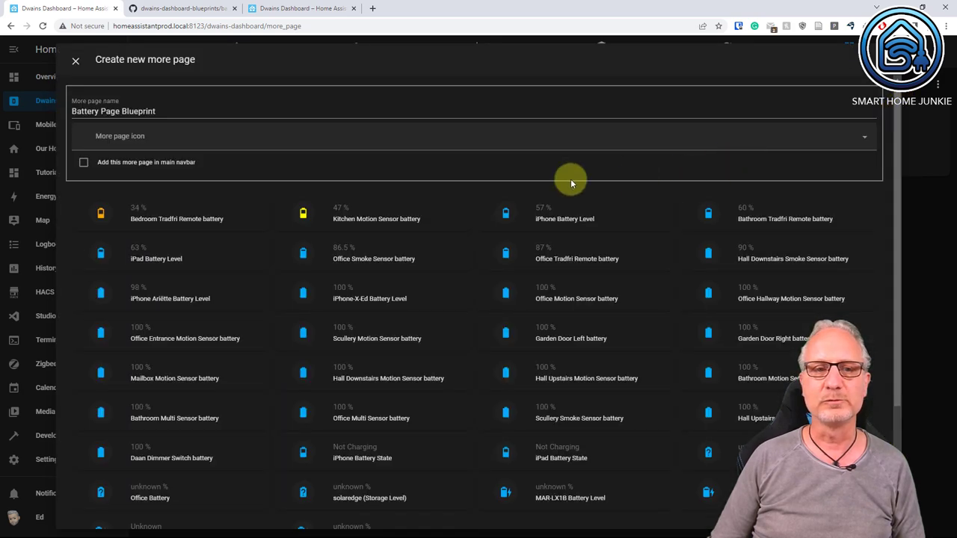
left_click_drag(121, 111, 192, 112)
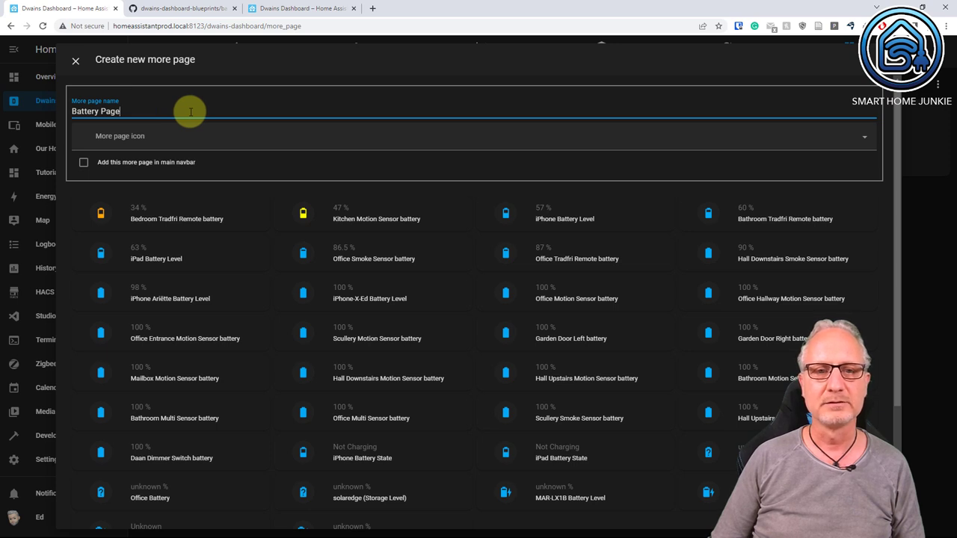
left_click(84, 164)
left_click(118, 134)
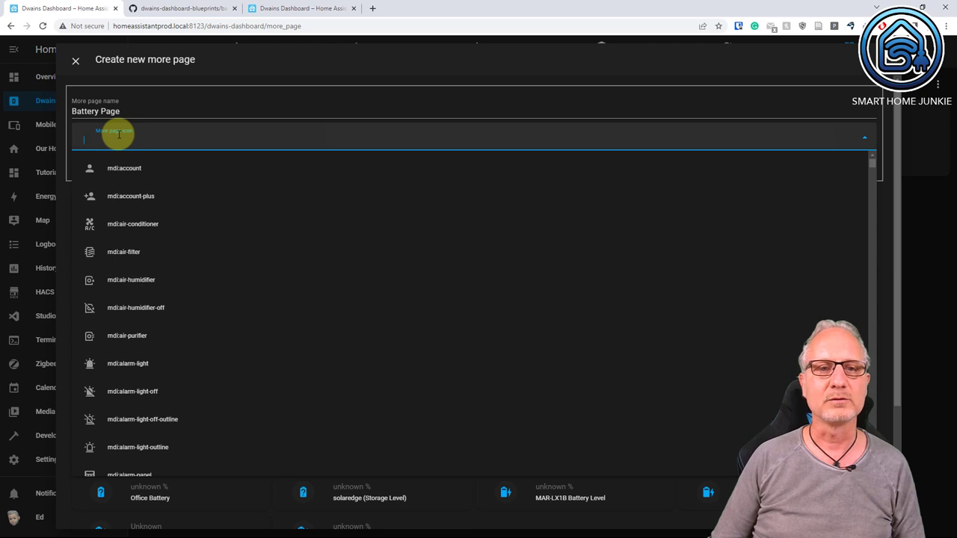
type("battery")
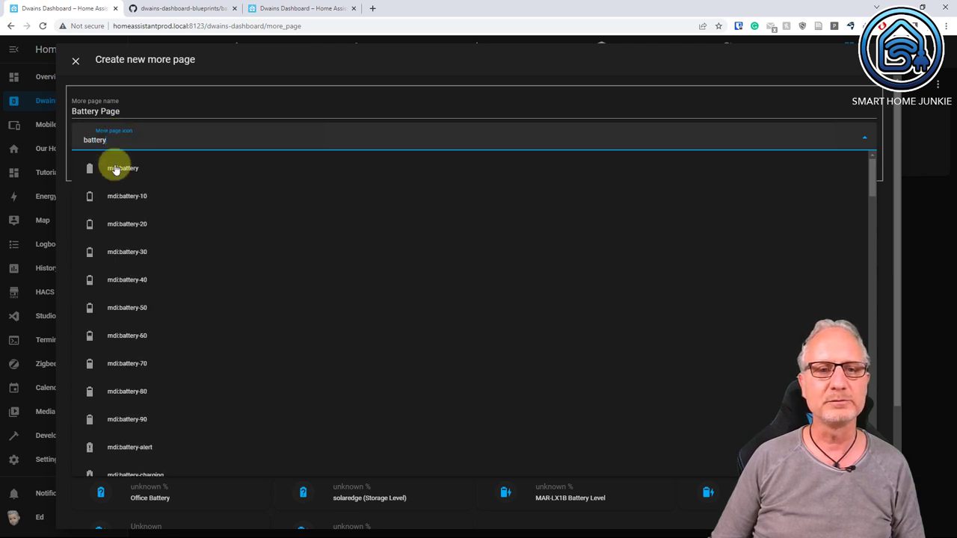
left_click(116, 171)
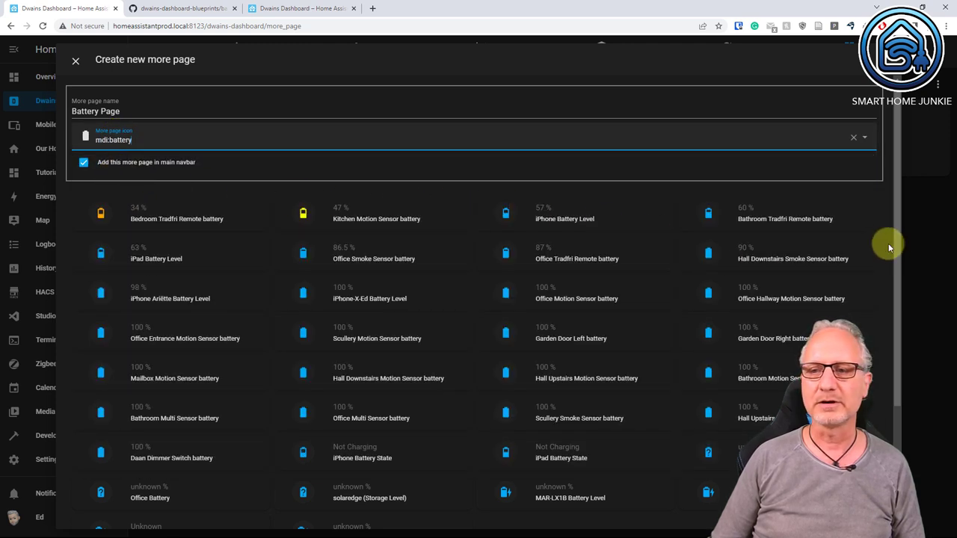
left_click_drag(898, 258, 897, 427)
left_click(866, 507)
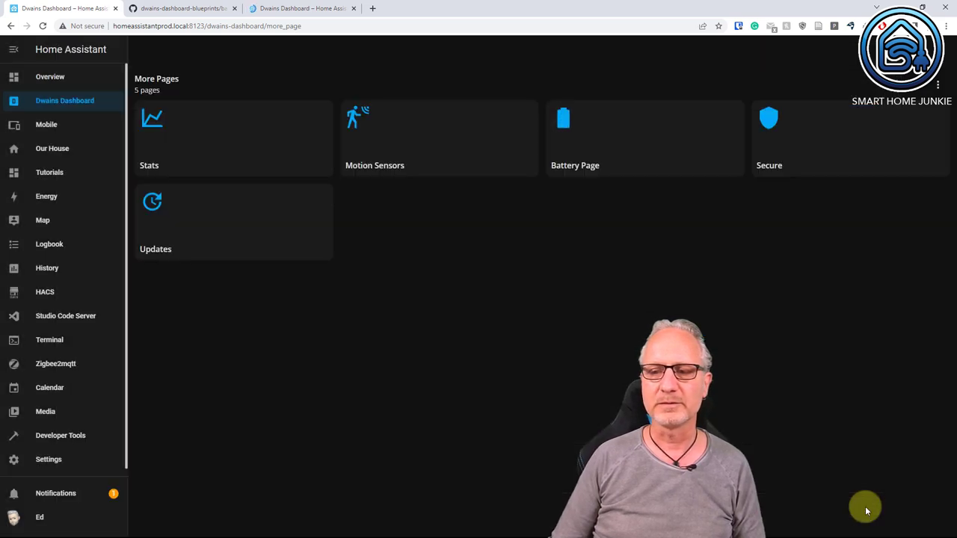
- Open the new Battery Page from More Pages and from the navbar, and view the Updates page
left_click(620, 153)
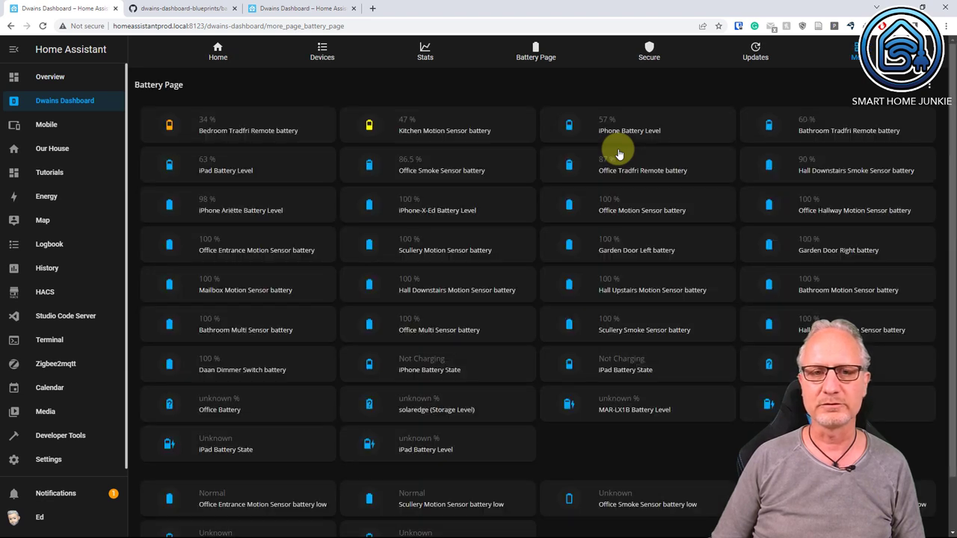
left_click(536, 56)
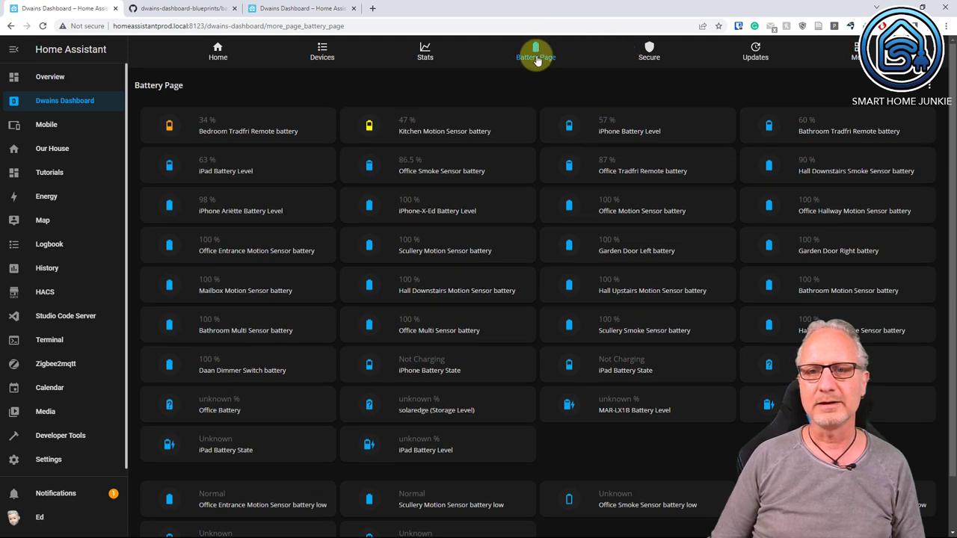
left_click(754, 56)
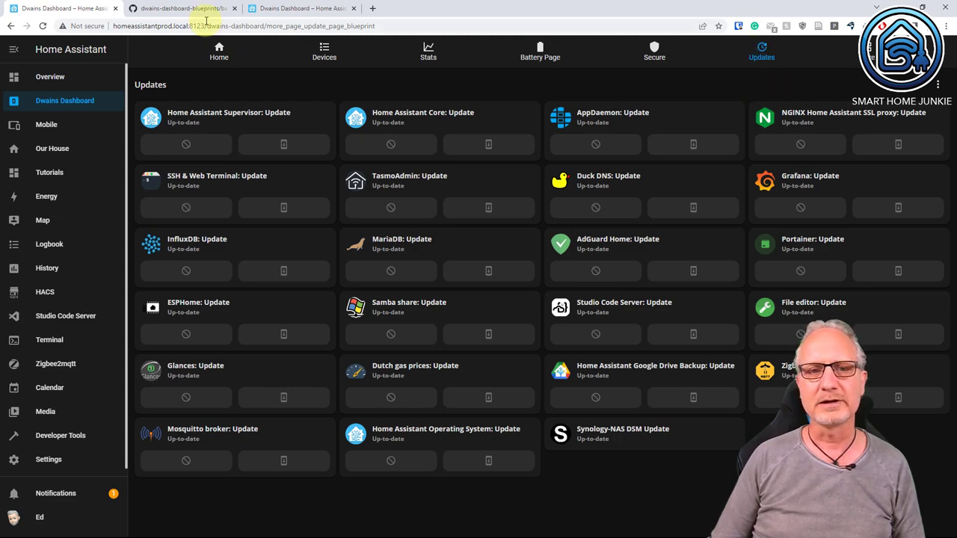
- Switch to the GitHub page-blueprints folder and examine the update_page blueprint's README and screenshot
left_click(180, 8)
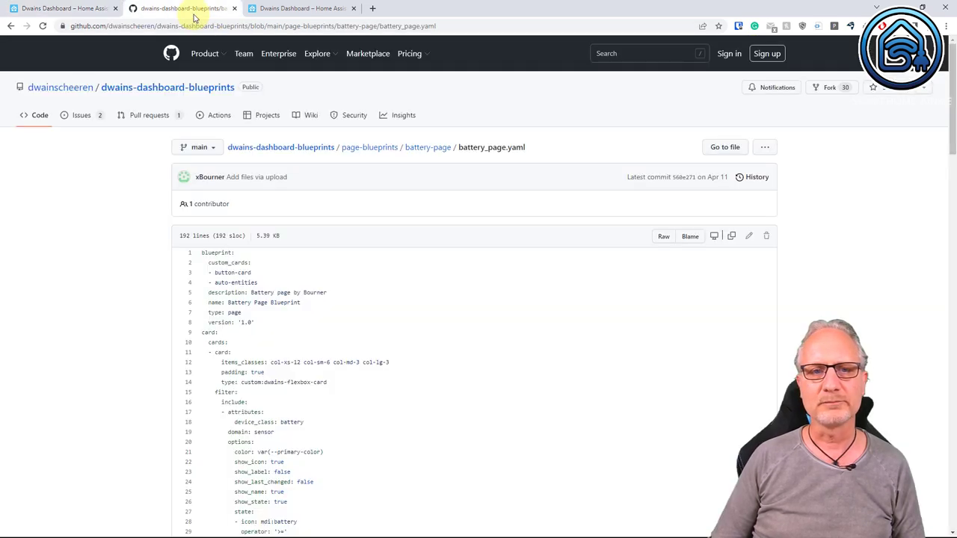
left_click(391, 152)
scroll(352, 240, "down", 2)
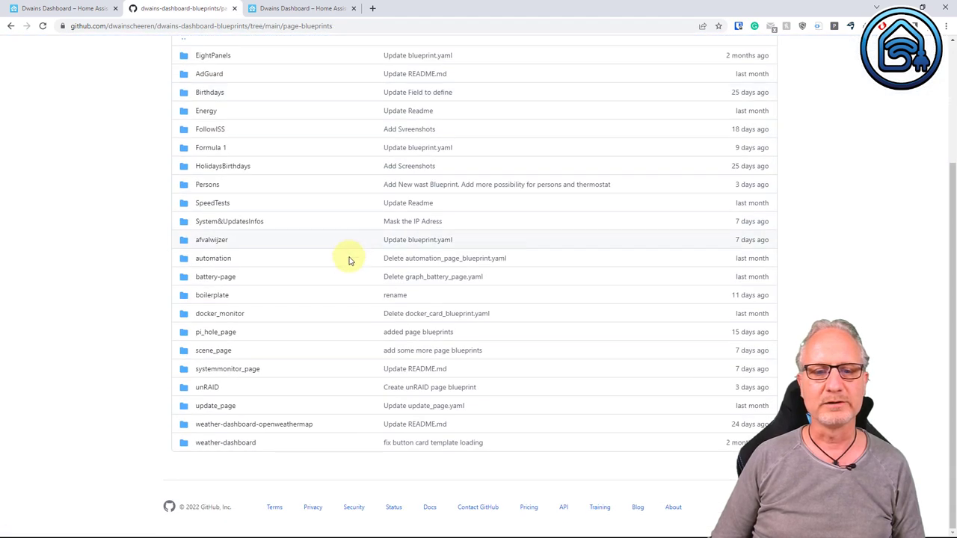
left_click(213, 405)
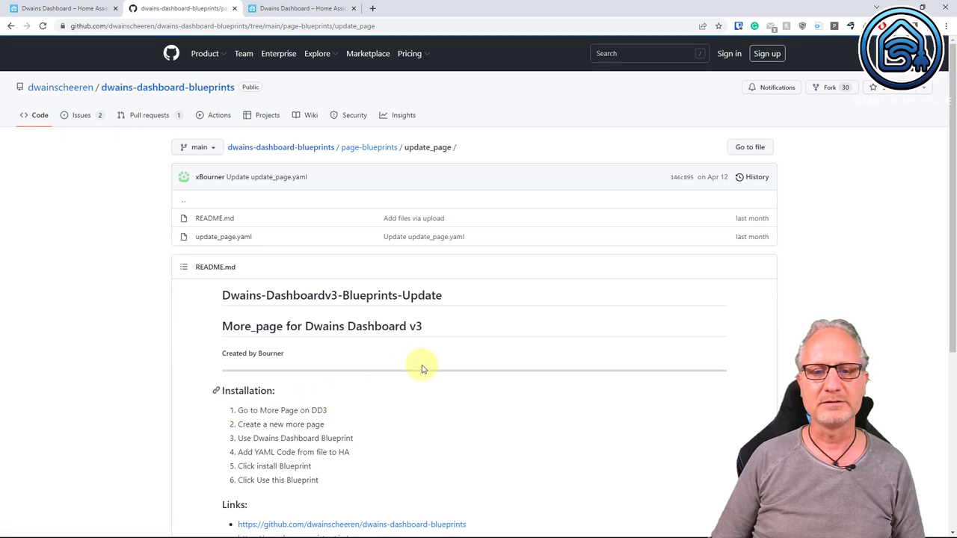
scroll(333, 363, "down", 4)
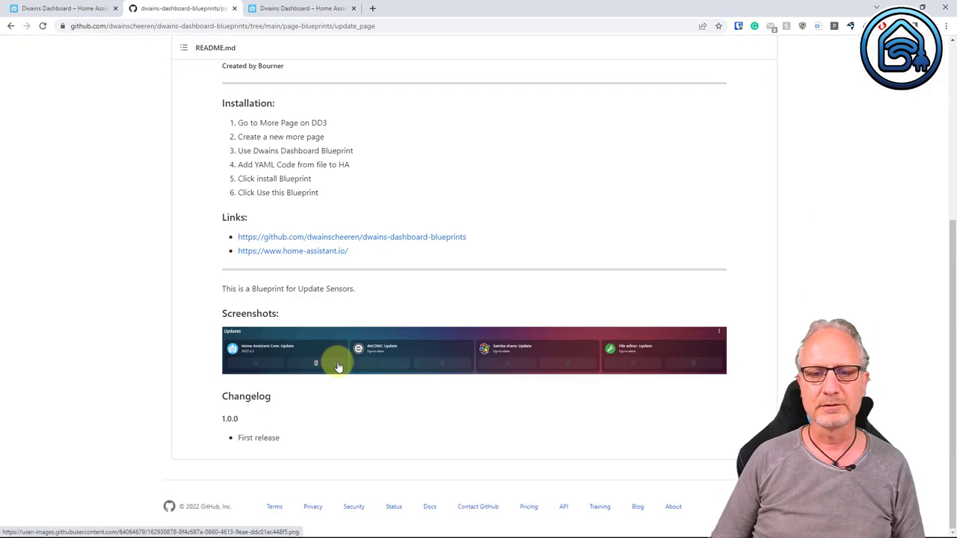
- Return to the dashboard and examine the Battery Page in the mobile layout, then open the Updates page there
left_click(86, 13)
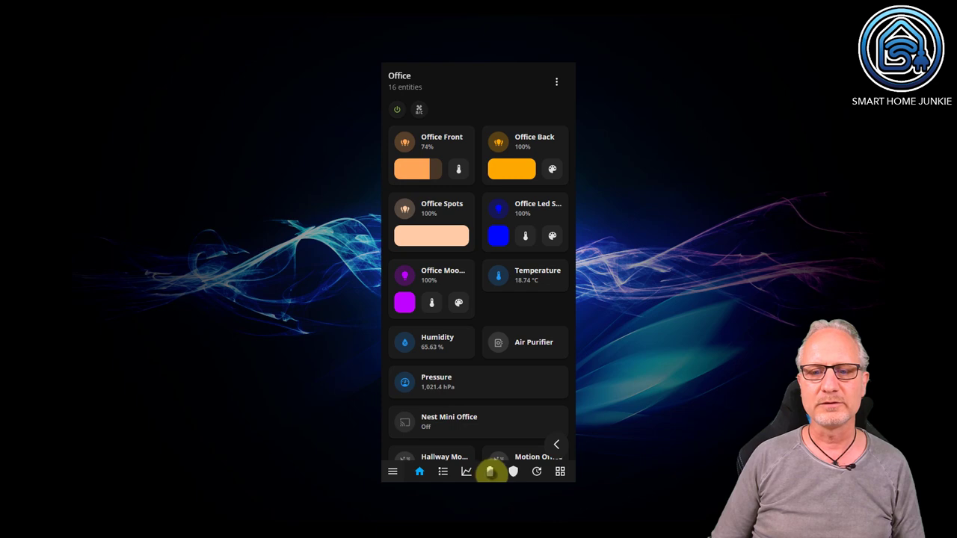
left_click(490, 471)
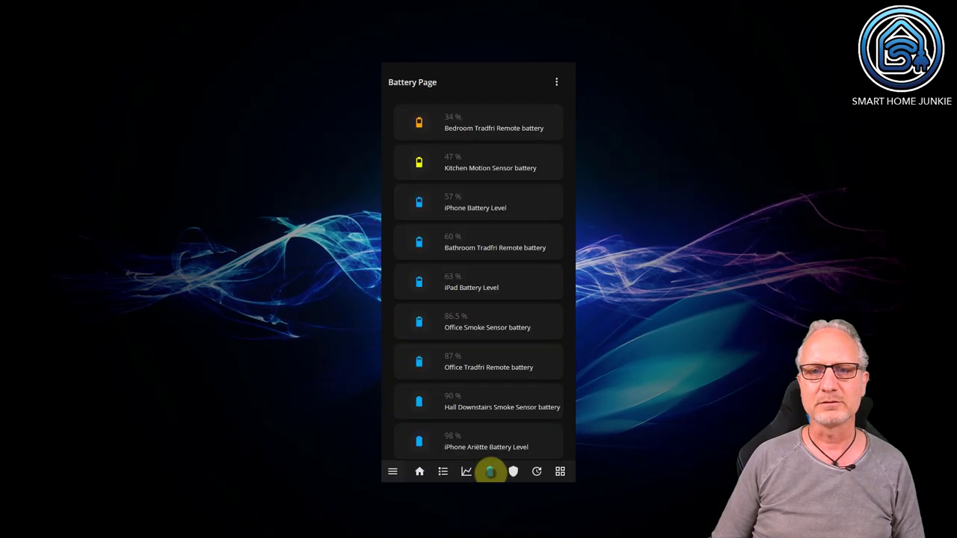
scroll(488, 196, "down", 5)
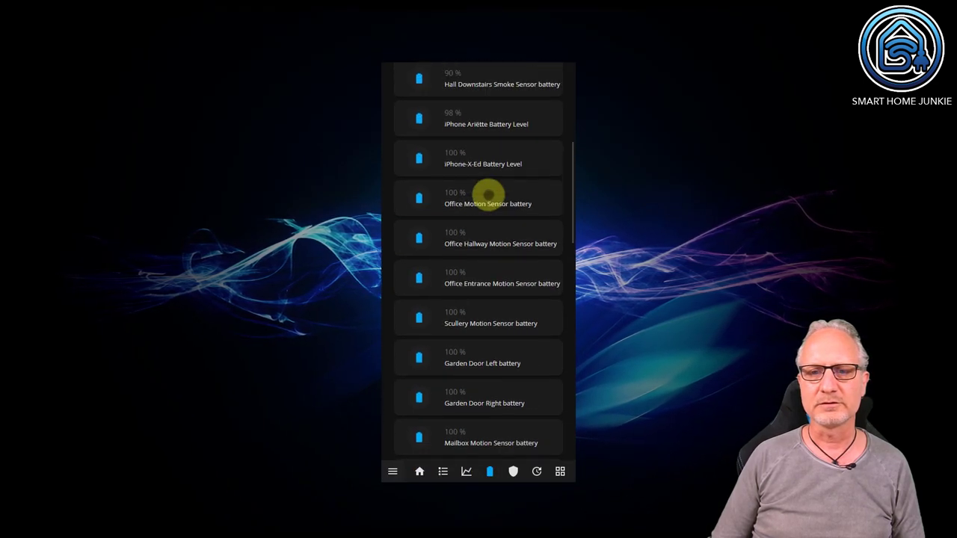
scroll(488, 196, "up", 5)
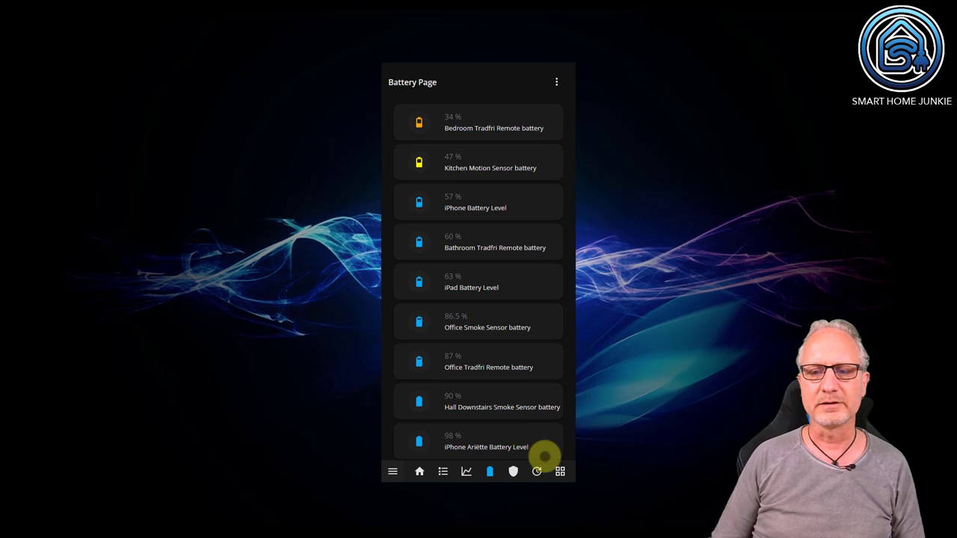
left_click(537, 471)
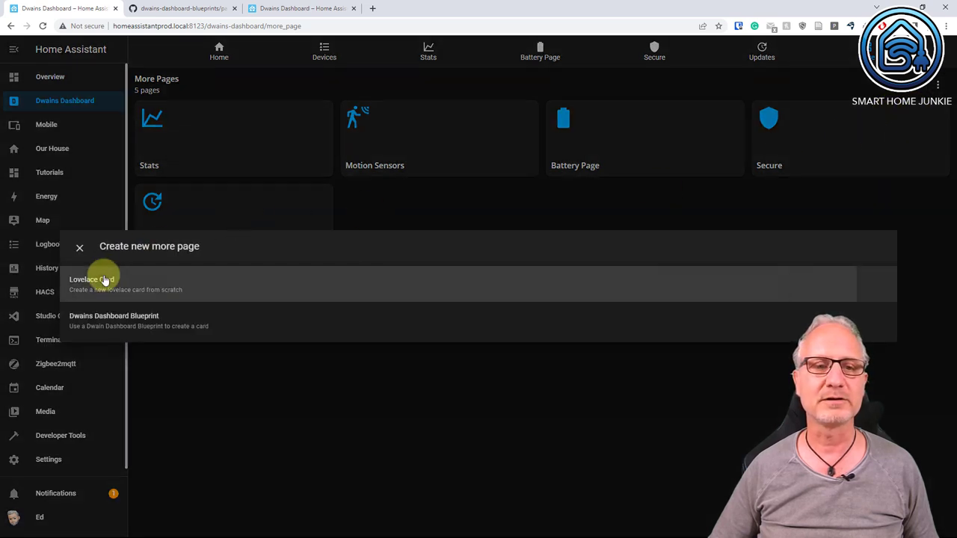
left_click(103, 277)
left_click(155, 103)
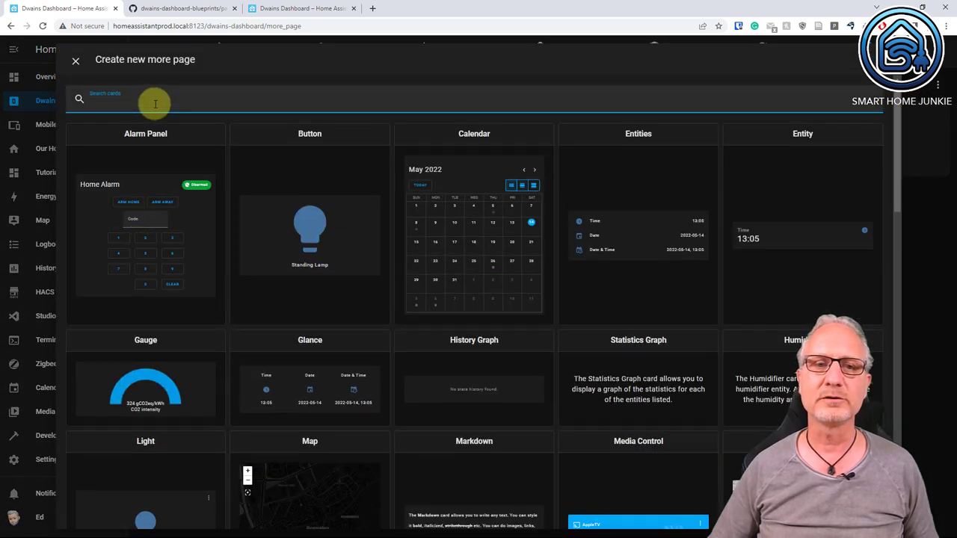
type("grid")
left_click(213, 146)
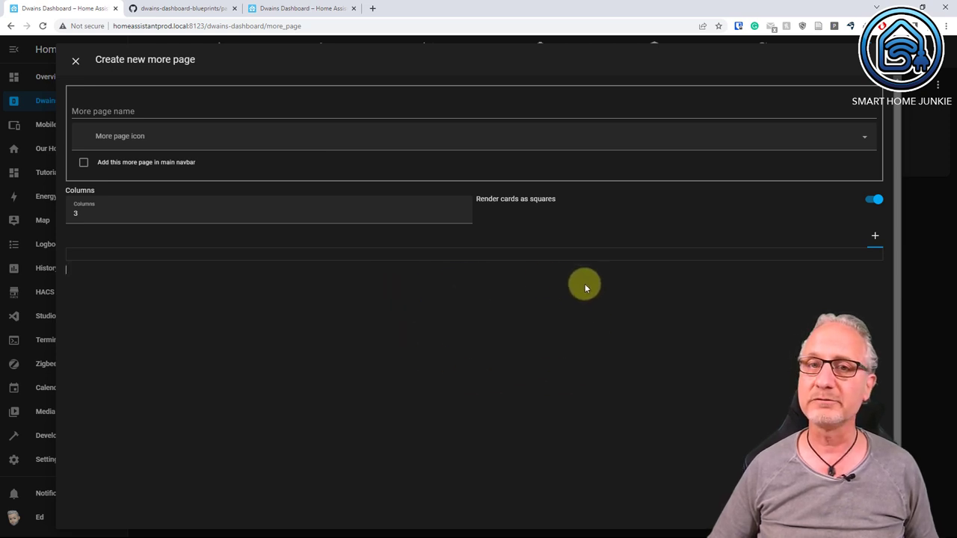
left_click(75, 61)
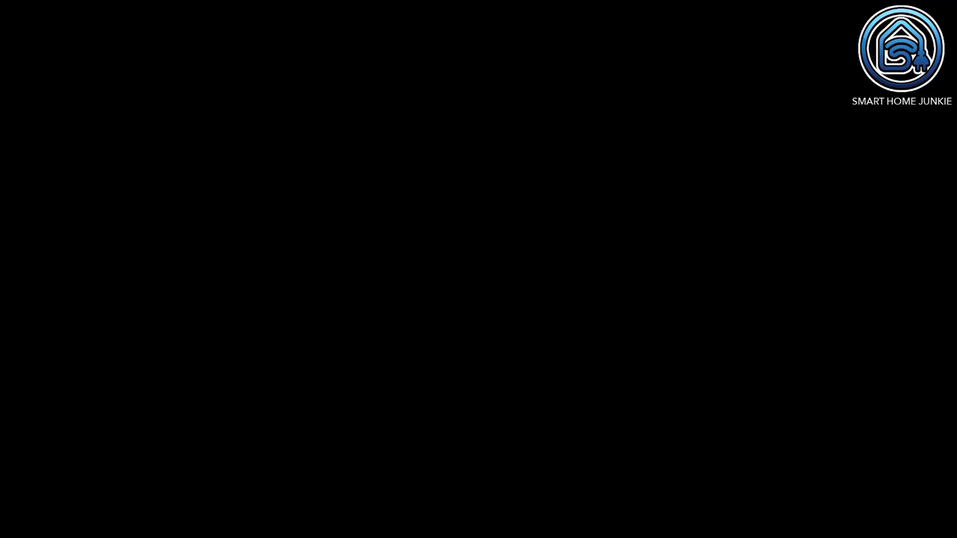